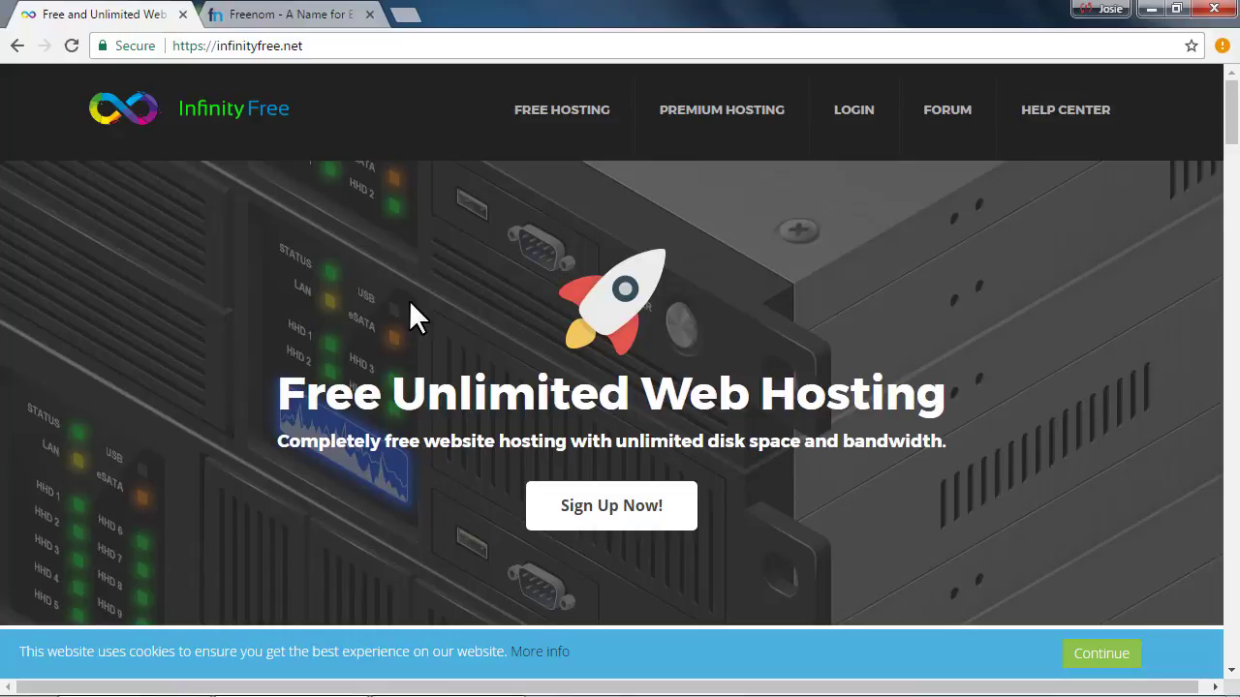
# Switch between the Freenom and InfinityFree homepages and select the InfinityFree site address
pyautogui.click(275, 18)
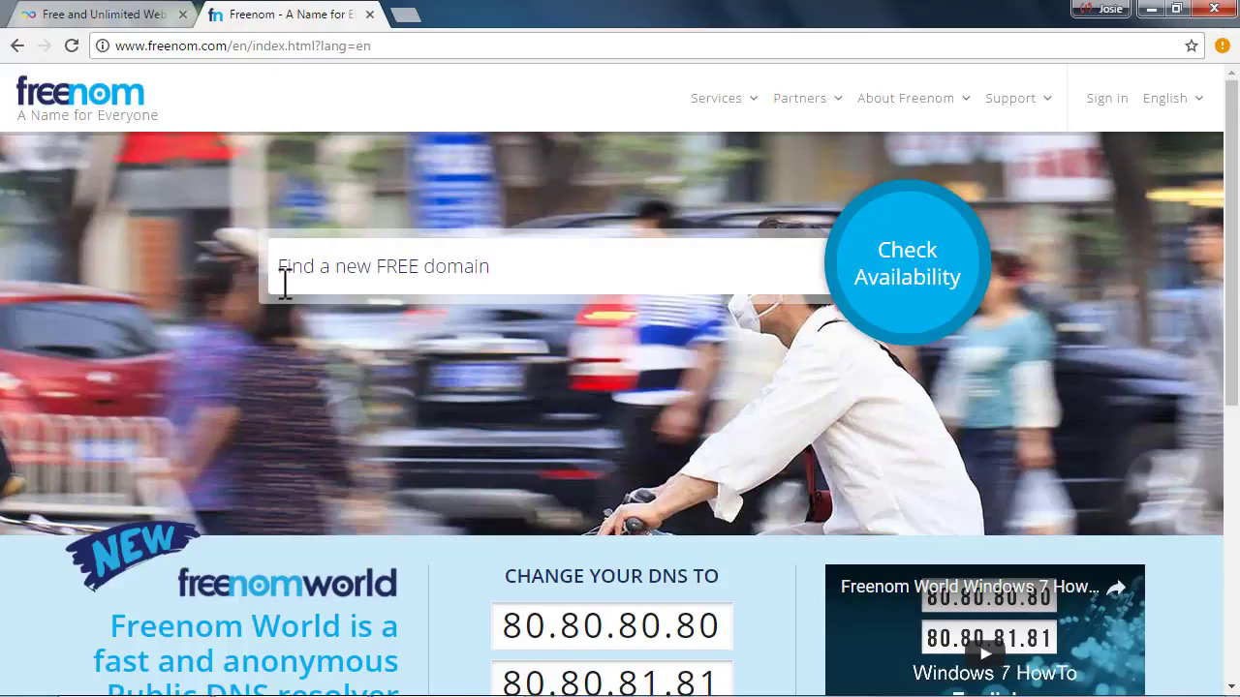
pyautogui.click(98, 25)
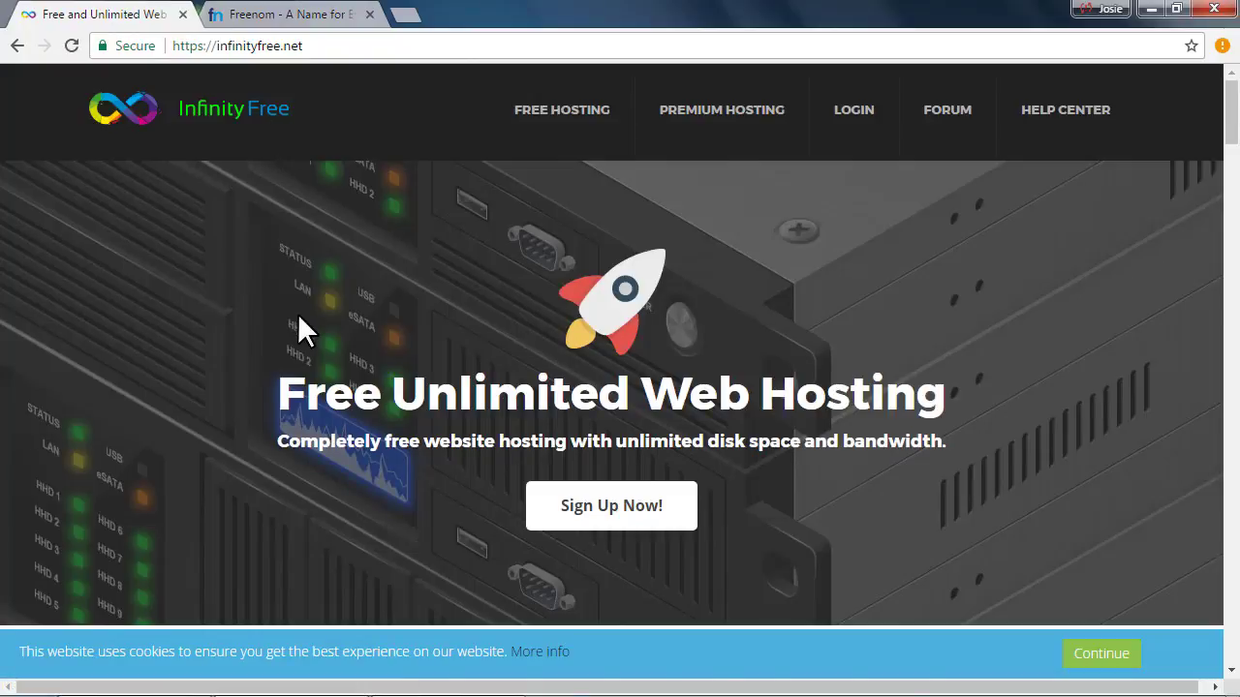
pyautogui.scroll(-2, 298, 315)
pyautogui.scroll(2, 297, 314)
pyautogui.click(278, 20)
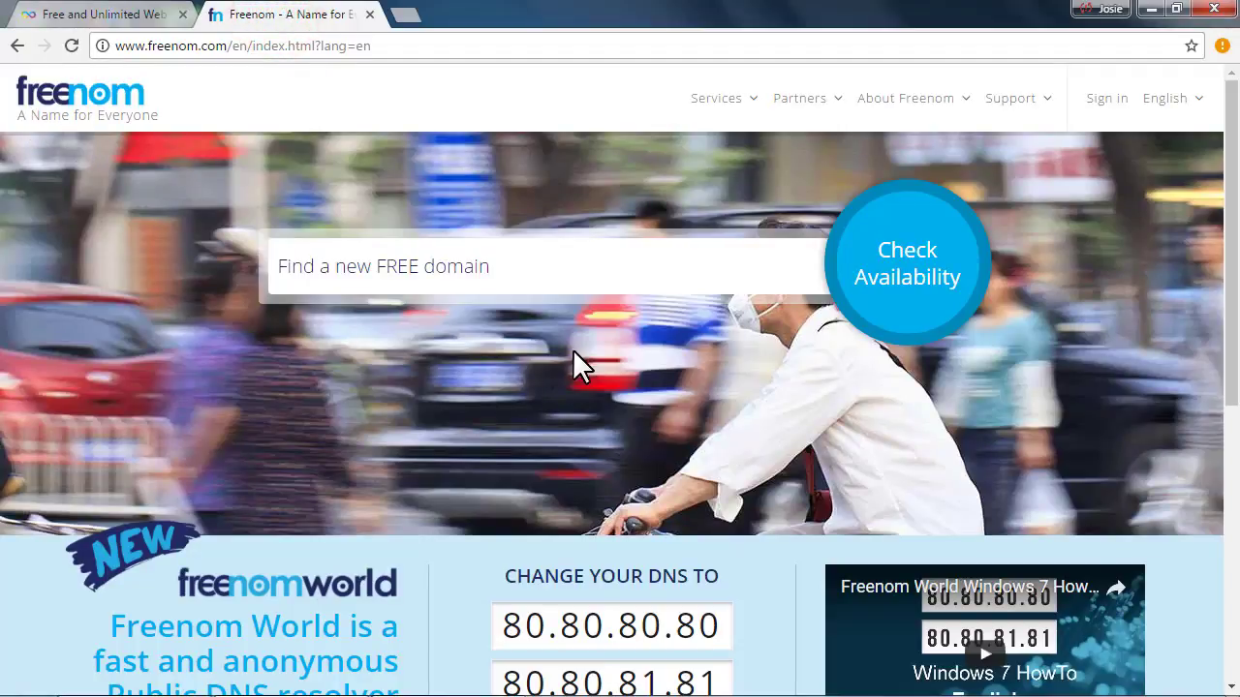
pyautogui.click(101, 15)
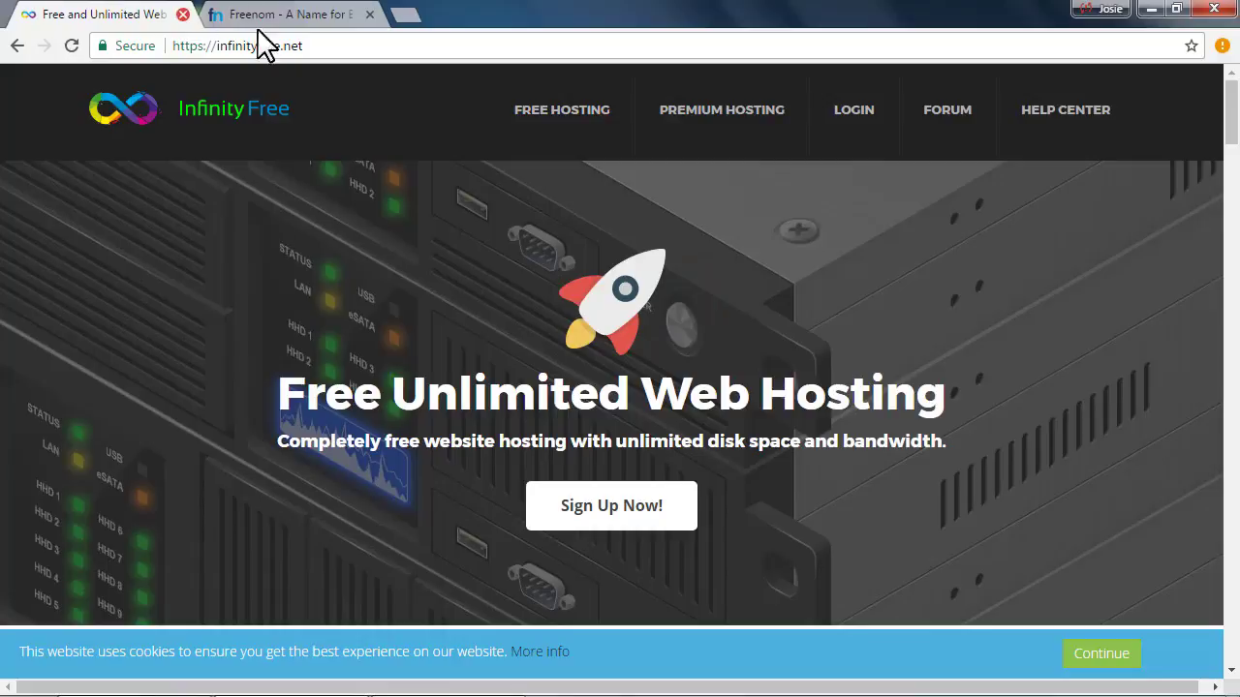
pyautogui.click(285, 46)
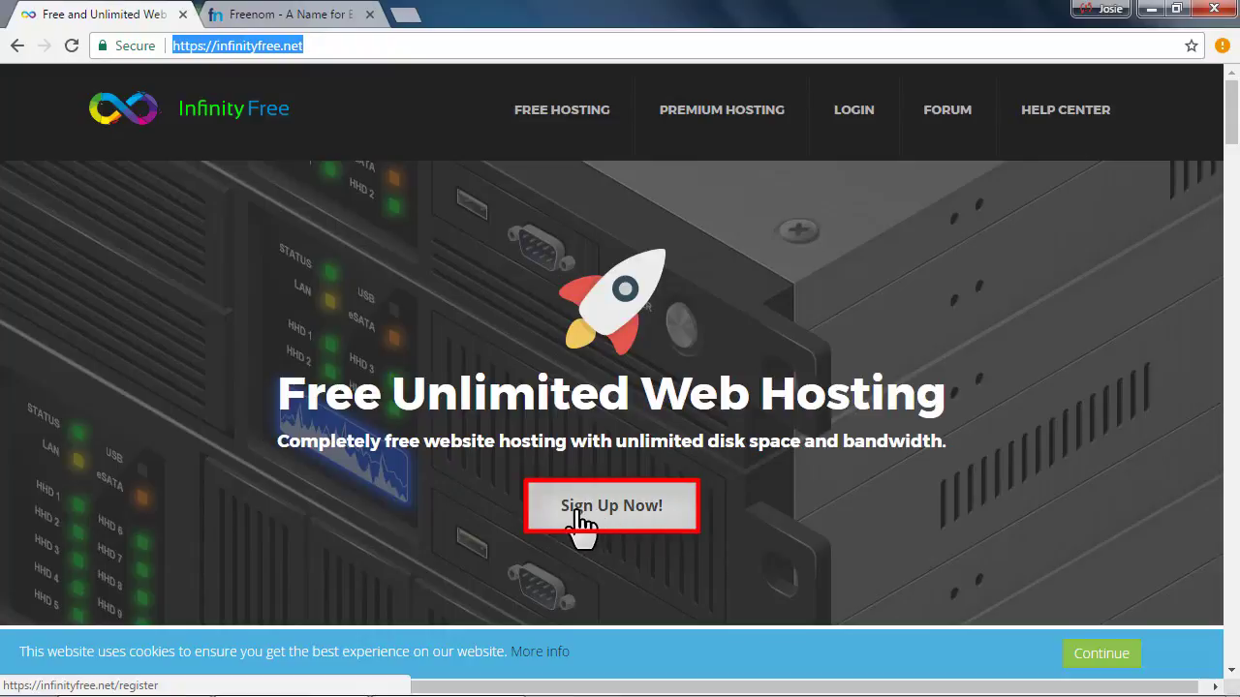
# On the sign-up form, enter the account e-mail, password and confirmation, then start the robot check
pyautogui.click(644, 521)
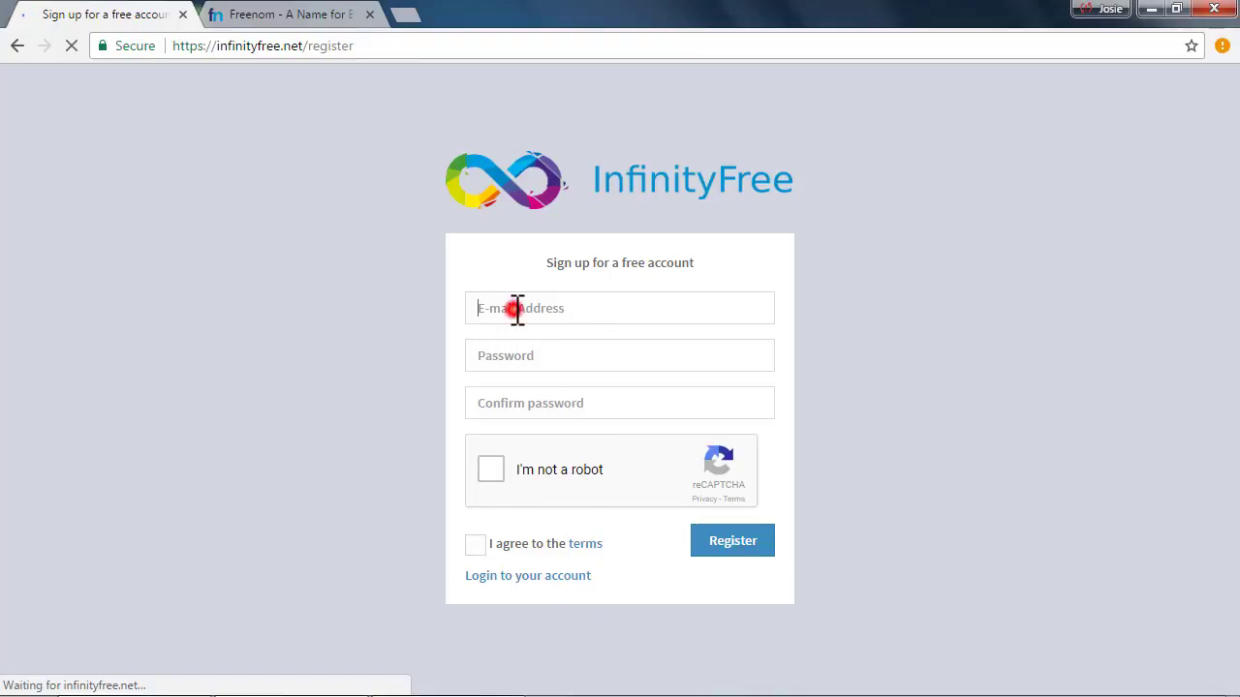
pyautogui.click(520, 355)
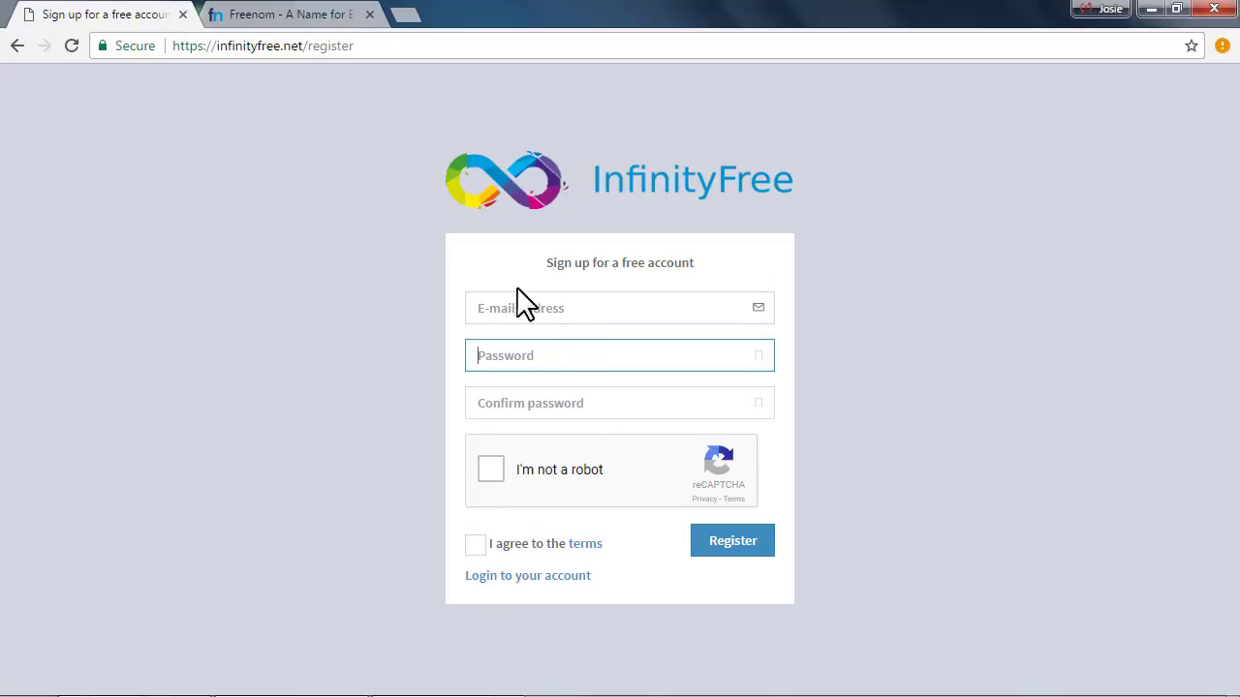
pyautogui.click(546, 312)
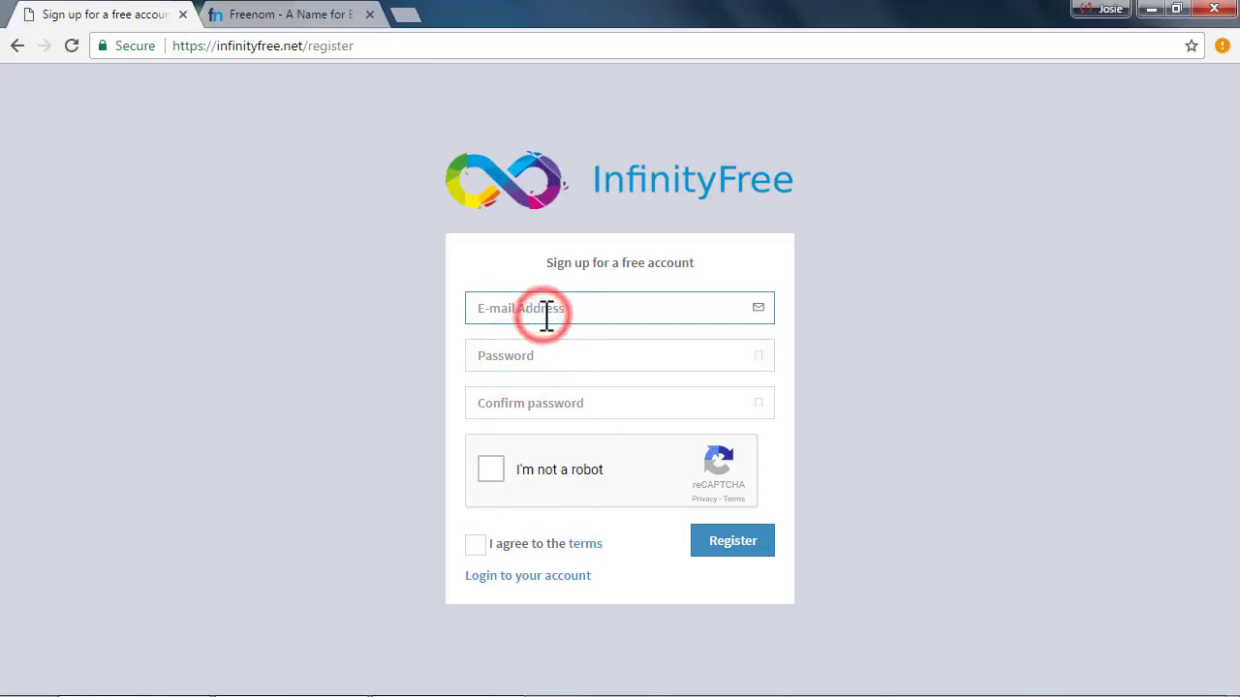
pyautogui.press('Tab')
pyautogui.write('s')
pyautogui.write('•••')
pyautogui.press('Tab')
pyautogui.write('••••••••')
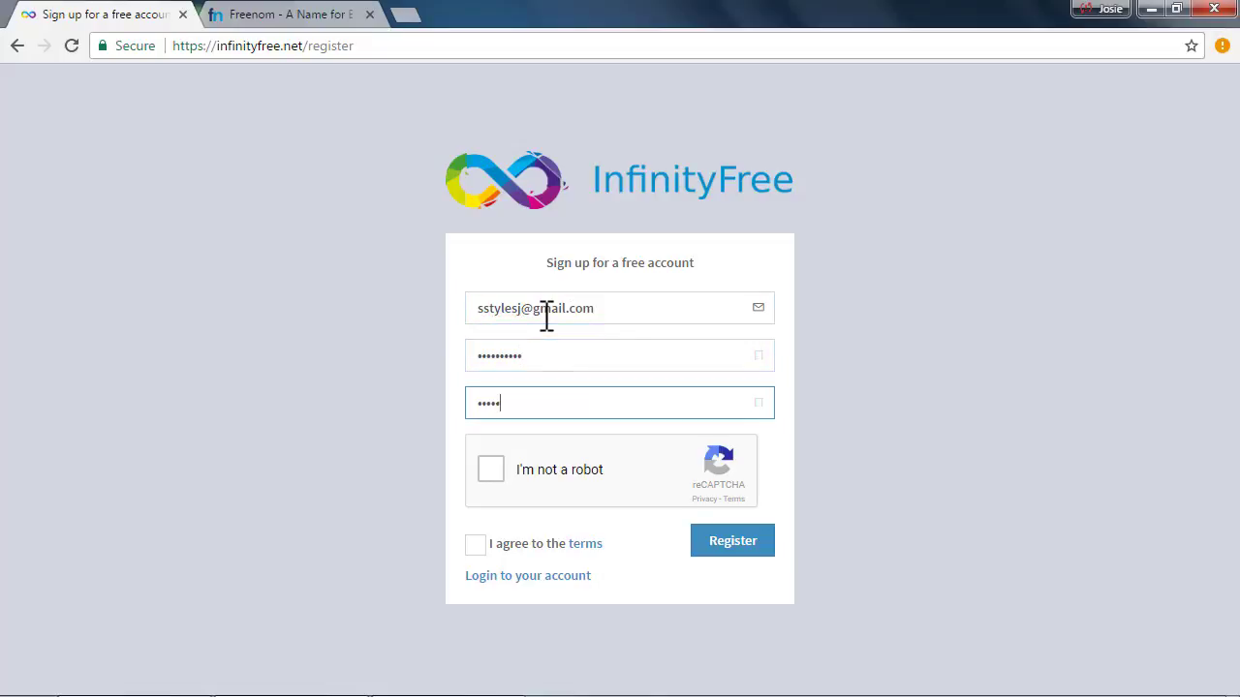
pyautogui.press('Tab')
pyautogui.press('space')
# Solve the reCAPTCHA vehicle image challenges
pyautogui.click(769, 276)
pyautogui.click(770, 395)
pyautogui.click(780, 502)
pyautogui.click(839, 655)
pyautogui.click(568, 576)
pyautogui.click(661, 575)
pyautogui.click(838, 655)
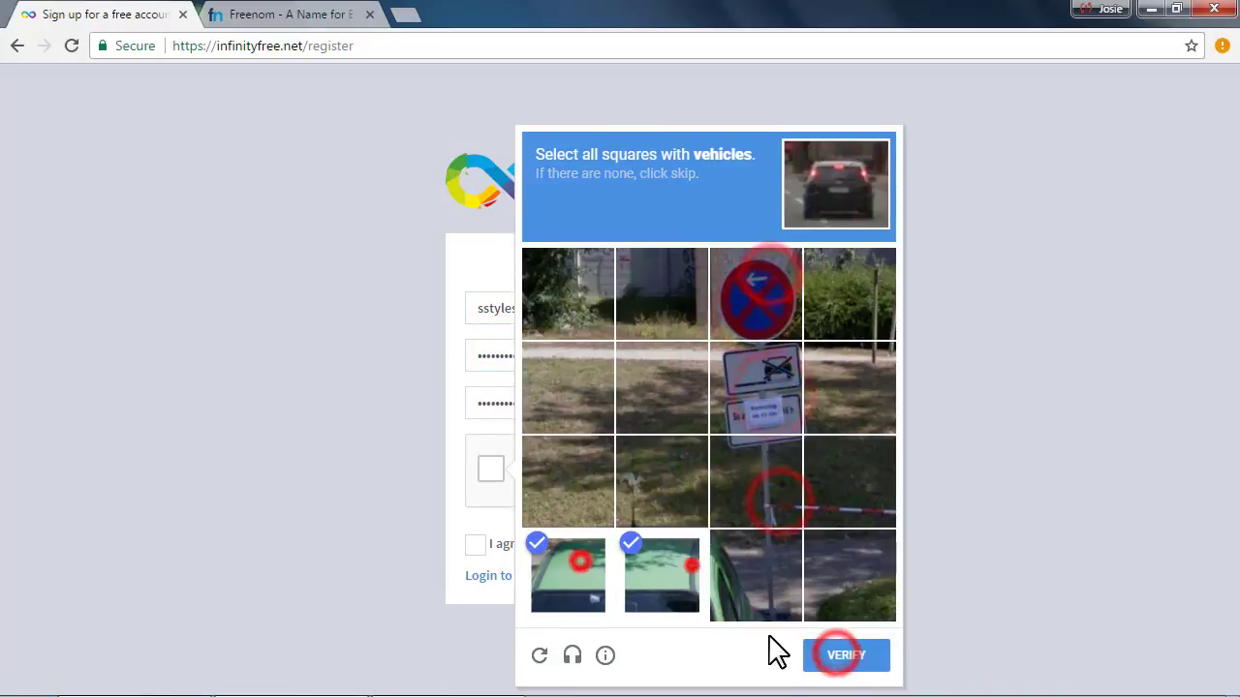
pyautogui.click(746, 571)
pyautogui.click(834, 566)
pyautogui.click(838, 656)
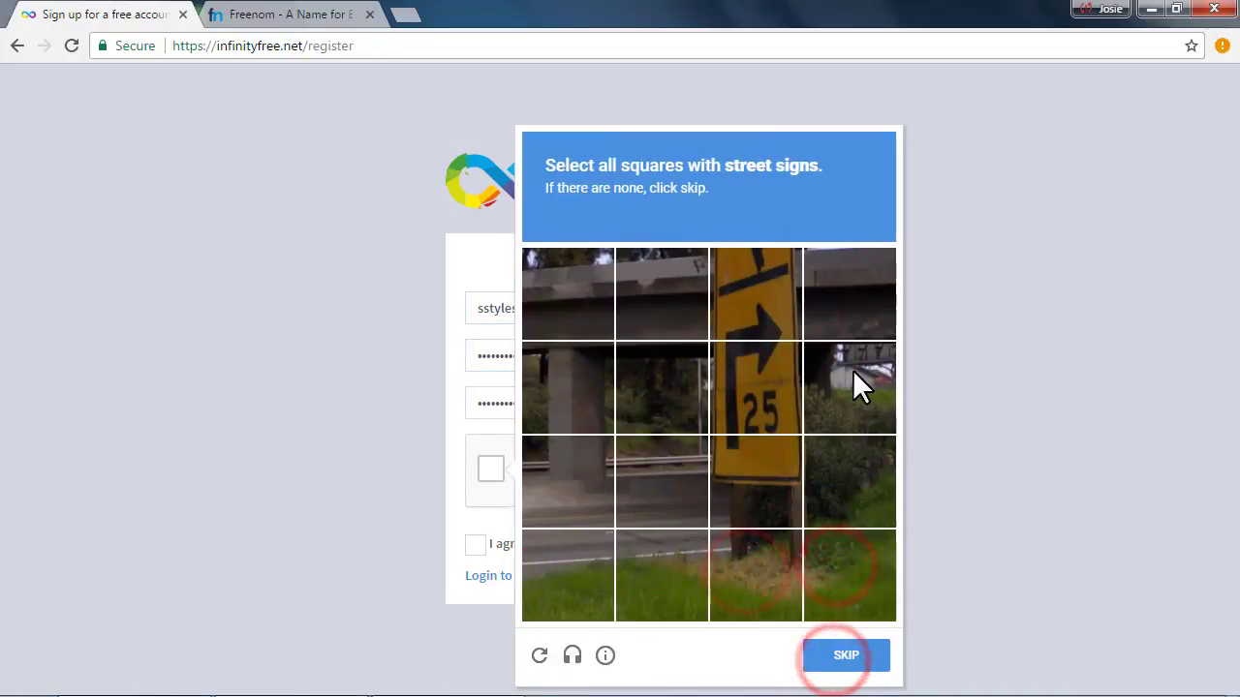
# Pass the street-sign challenge, agree to the terms, and submit the registration
pyautogui.click(751, 412)
pyautogui.click(766, 470)
pyautogui.click(761, 302)
pyautogui.click(816, 659)
pyautogui.click(477, 544)
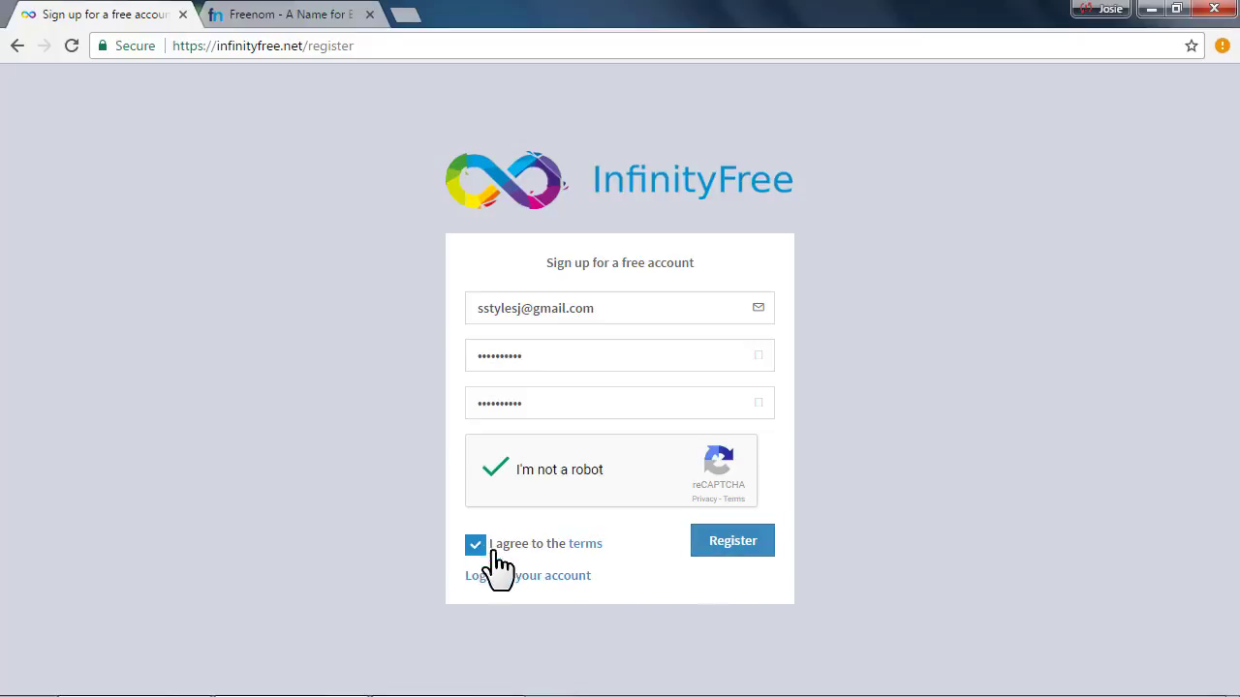
pyautogui.click(699, 550)
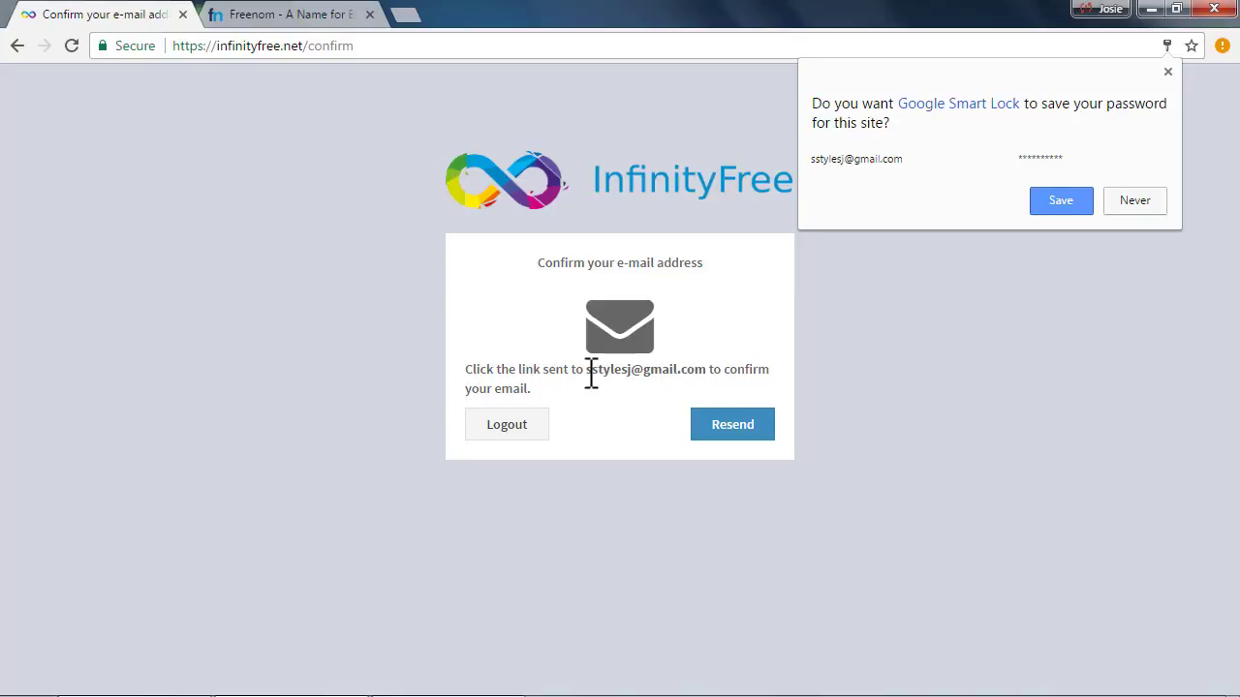
# Open Gmail in a new tab and open the InfinityFree confirmation message
pyautogui.moveTo(586, 369); pyautogui.dragTo(700, 374)
pyautogui.click(406, 15)
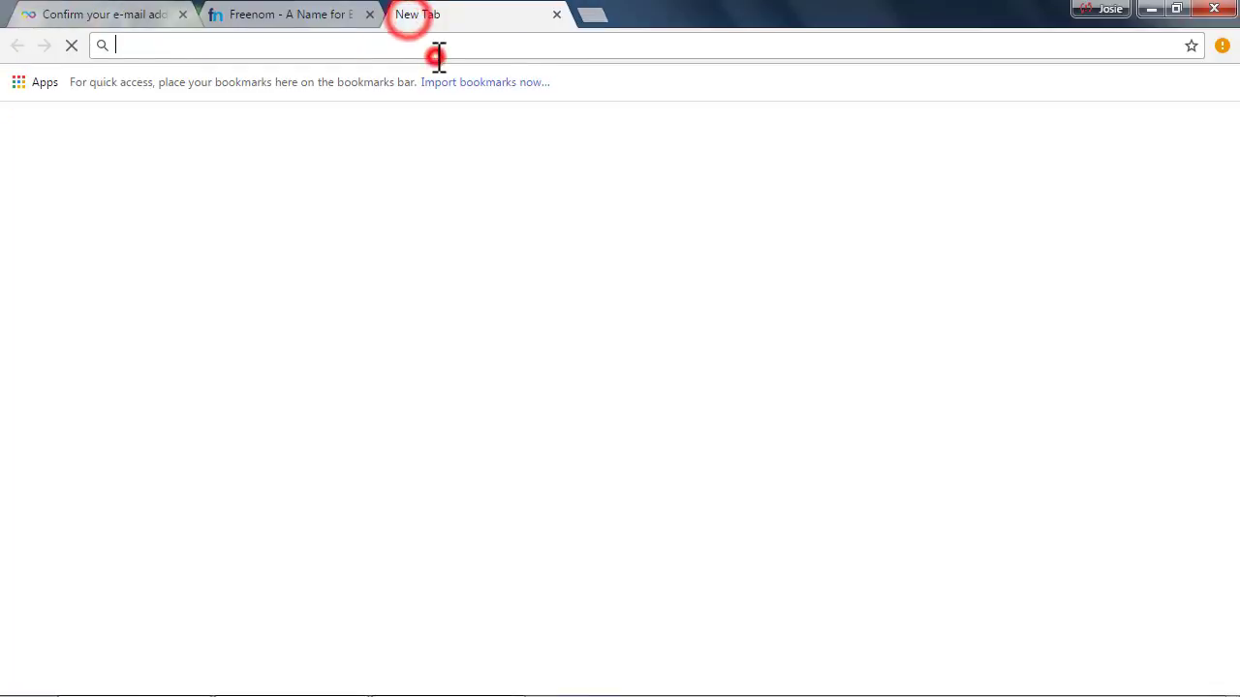
pyautogui.write('gmail.com')
pyautogui.press('Return')
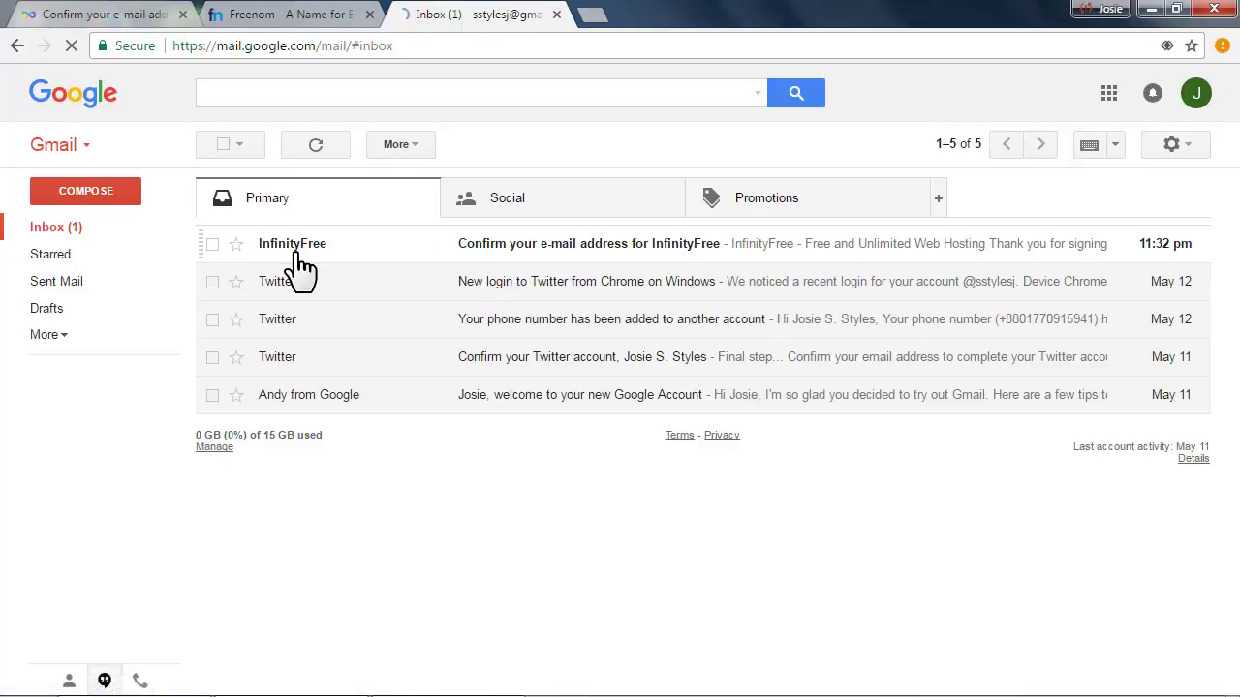
pyautogui.click(533, 242)
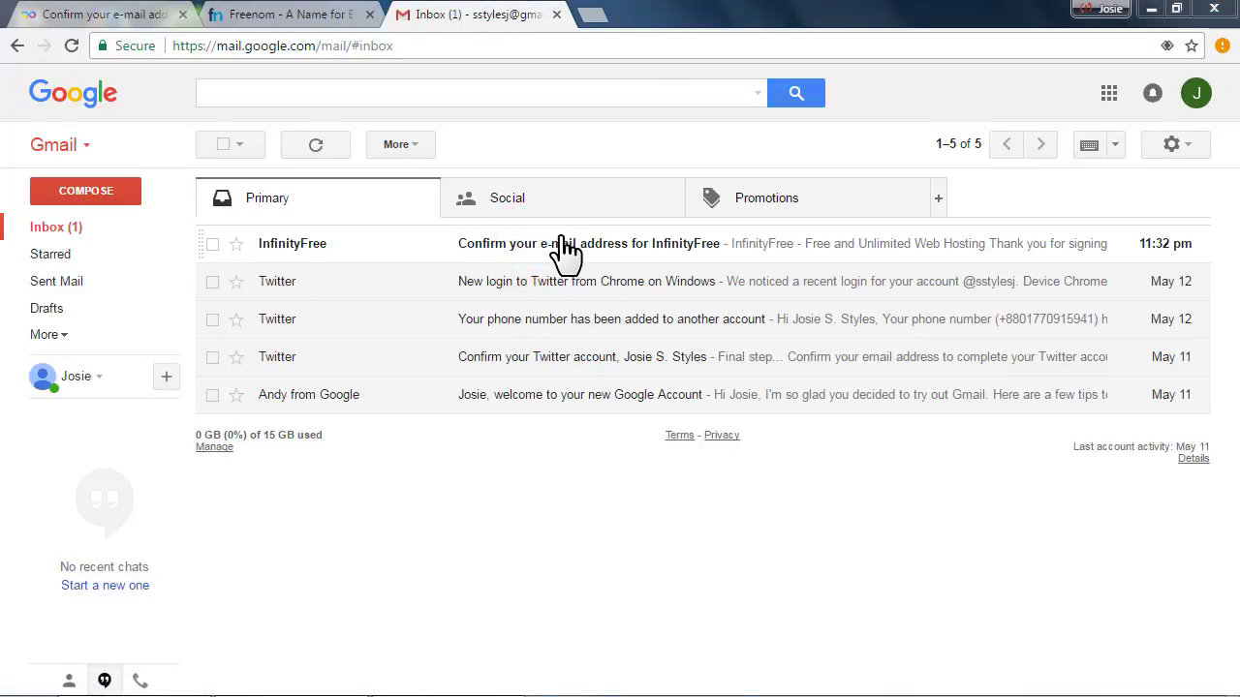
pyautogui.click(507, 248)
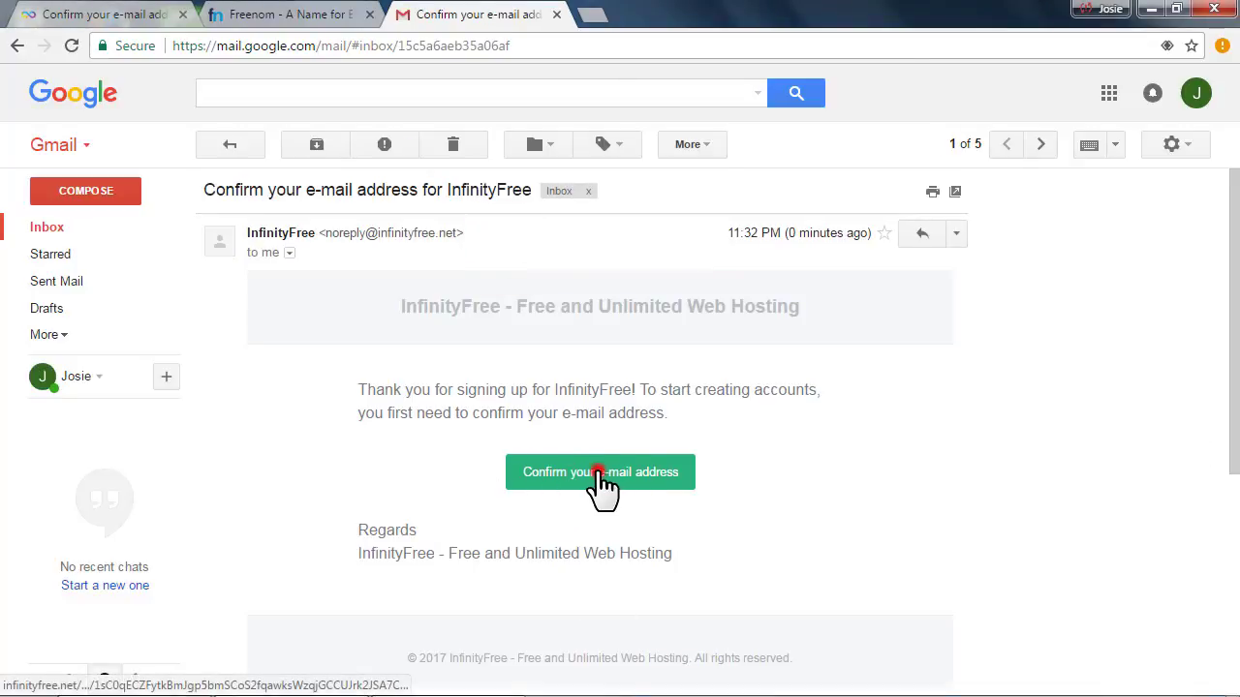
# Confirm the e-mail address, close the pending page, and return to Freenom
pyautogui.click(597, 471)
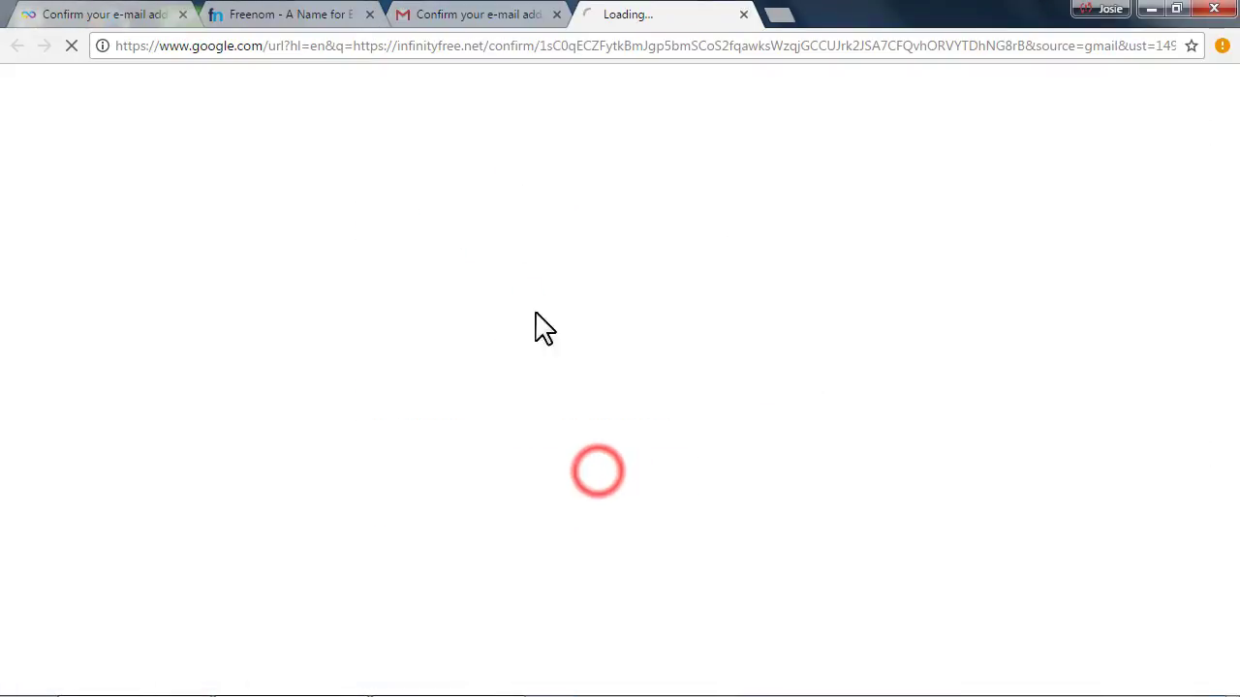
pyautogui.click(183, 15)
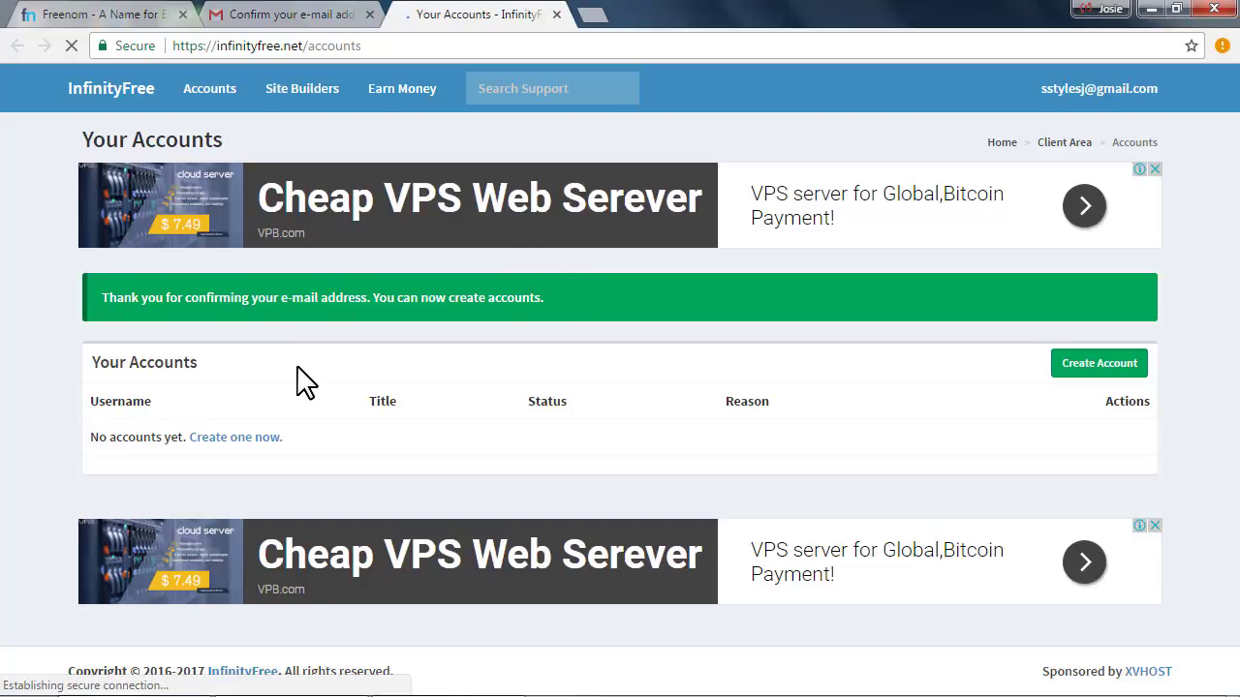
pyautogui.click(112, 14)
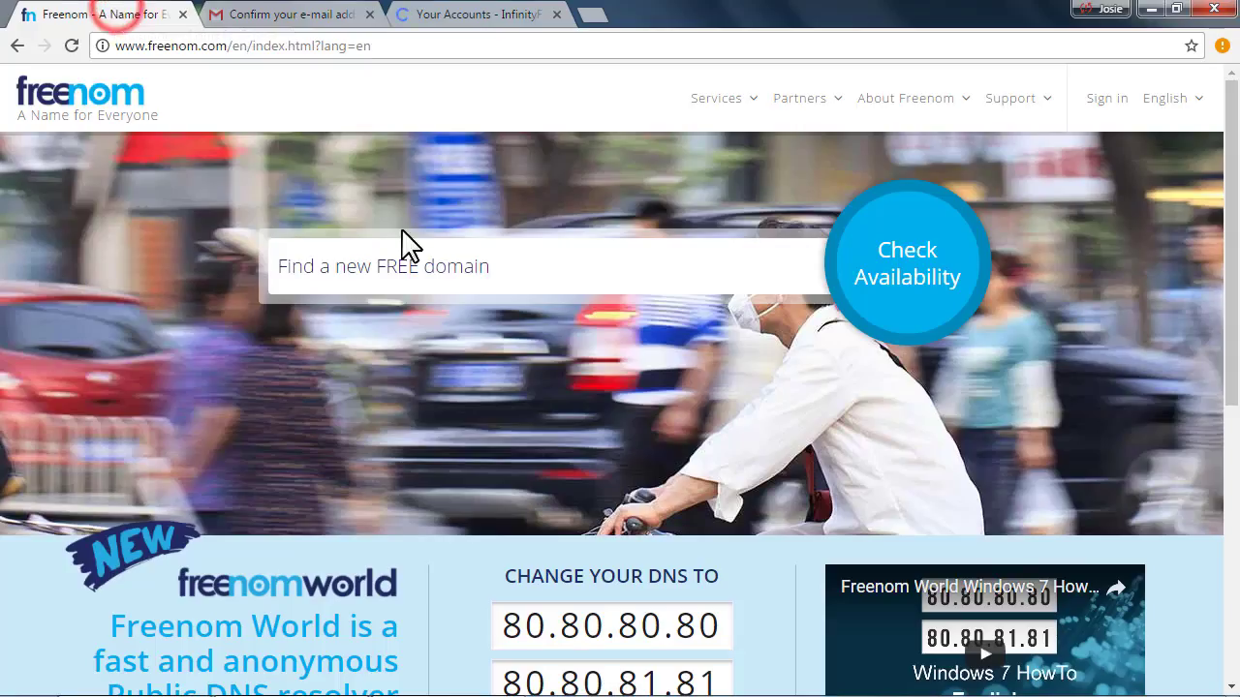
# Search Freenom for available 'onlinemark' domains
pyautogui.click(358, 259)
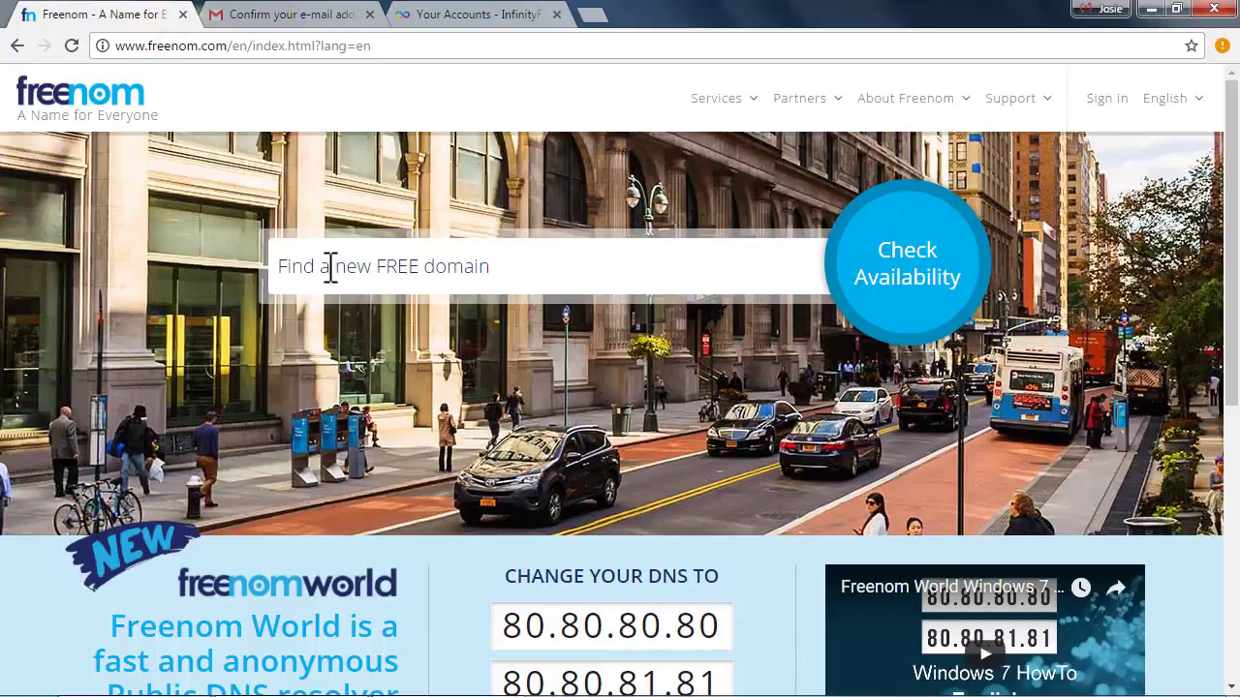
pyautogui.tripleClick(526, 277)
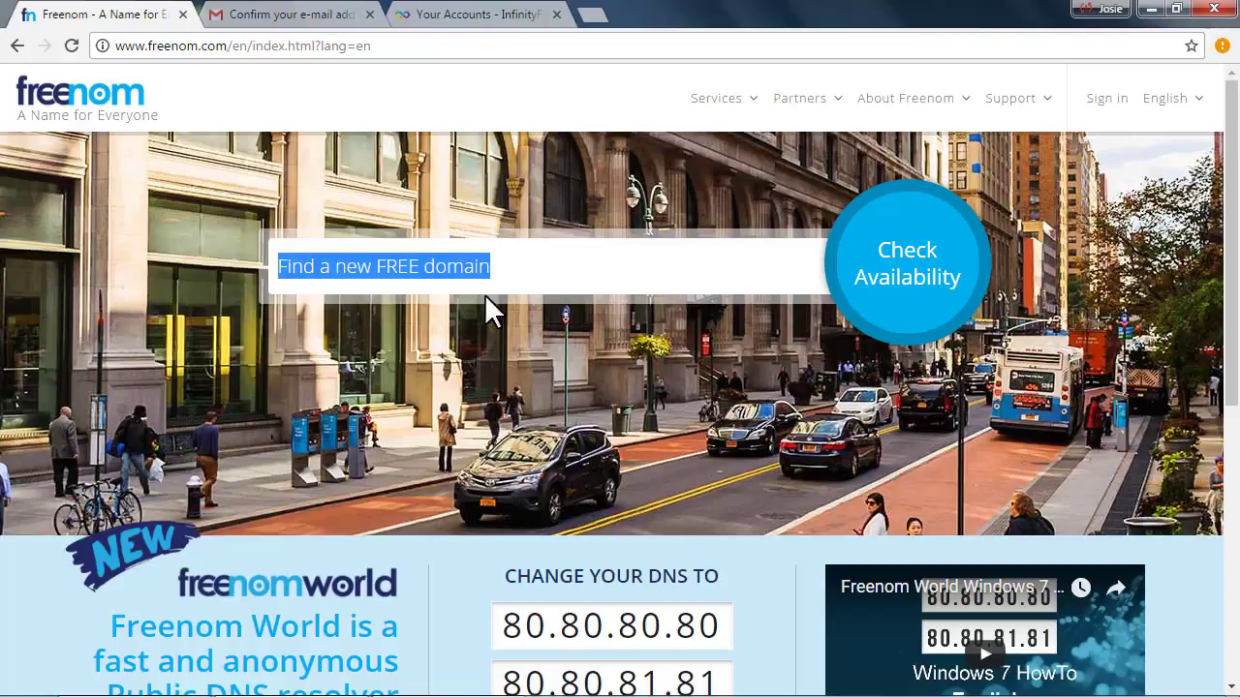
pyautogui.click(539, 262)
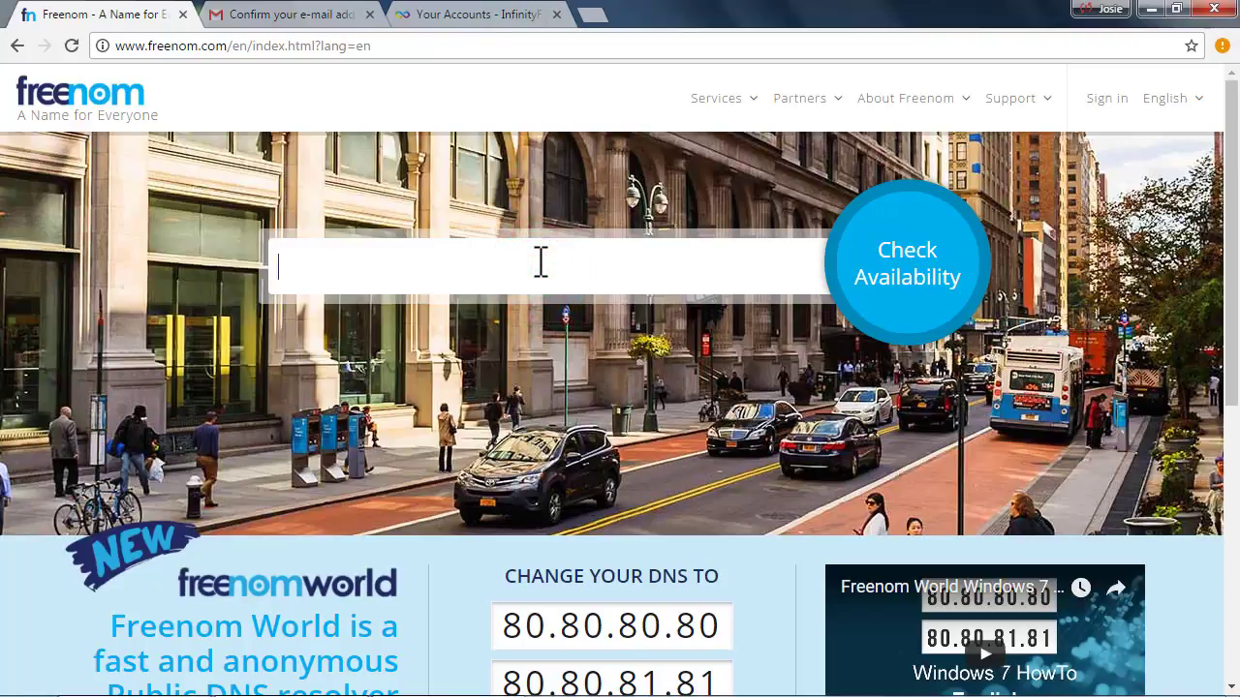
pyautogui.write('onlinem')
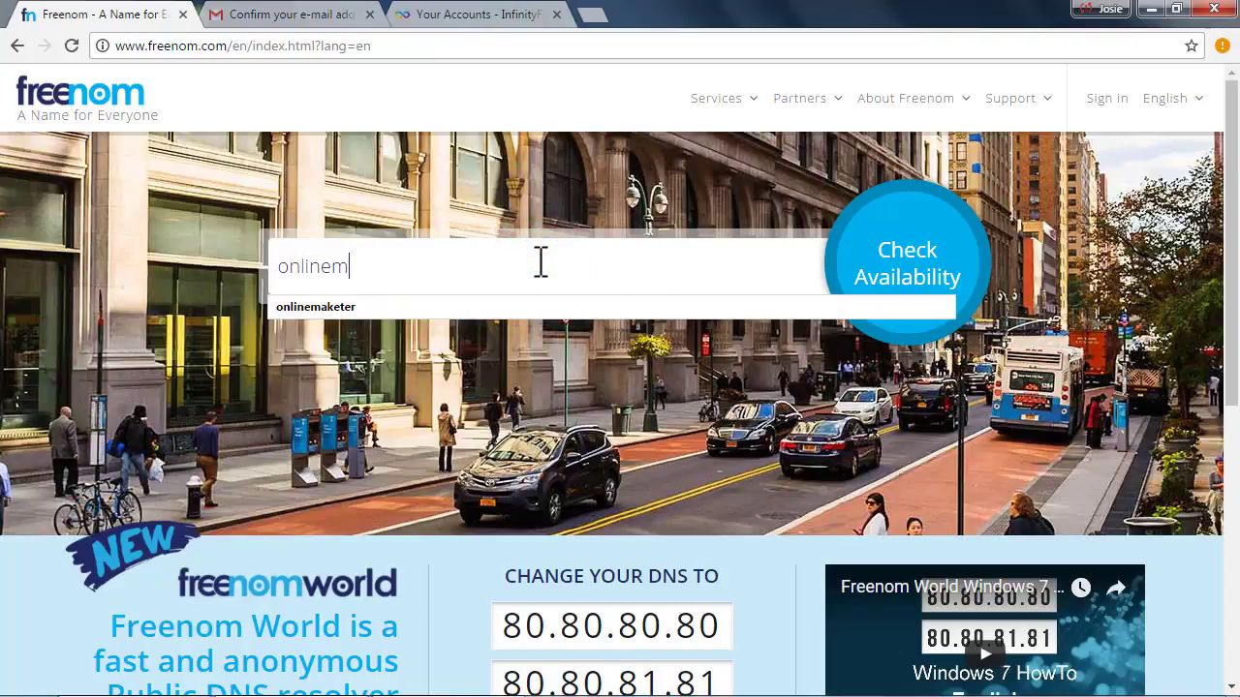
pyautogui.write('arketer')
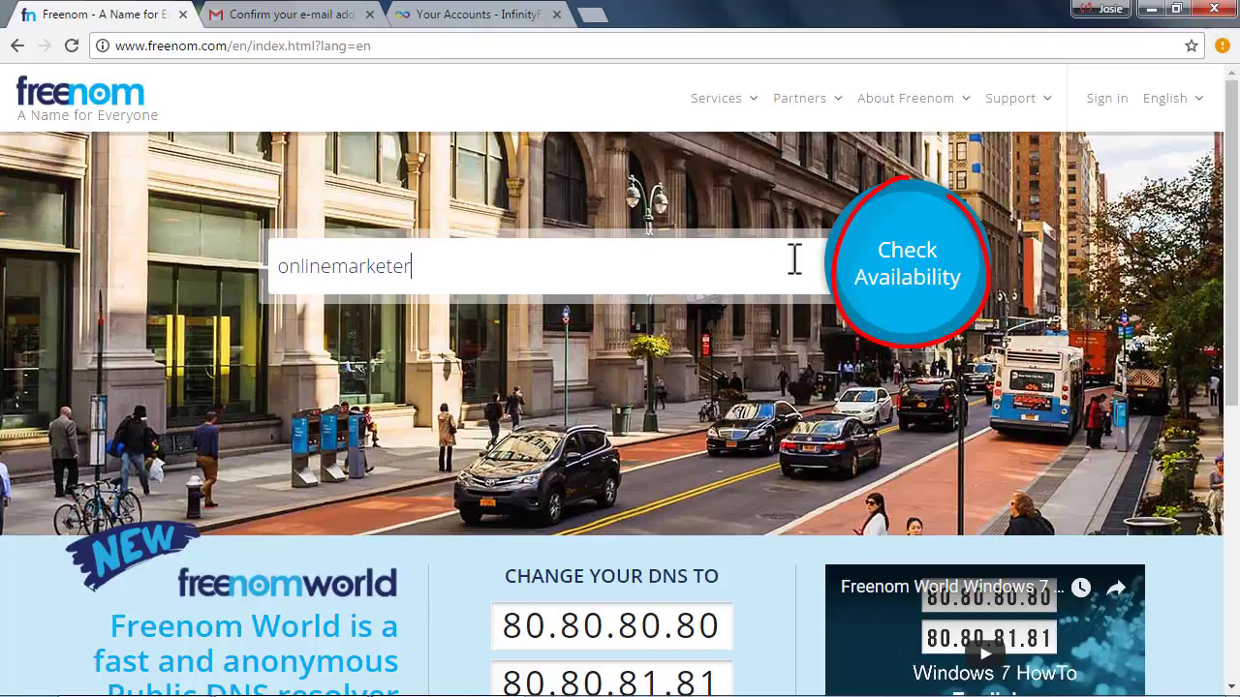
pyautogui.click(942, 278)
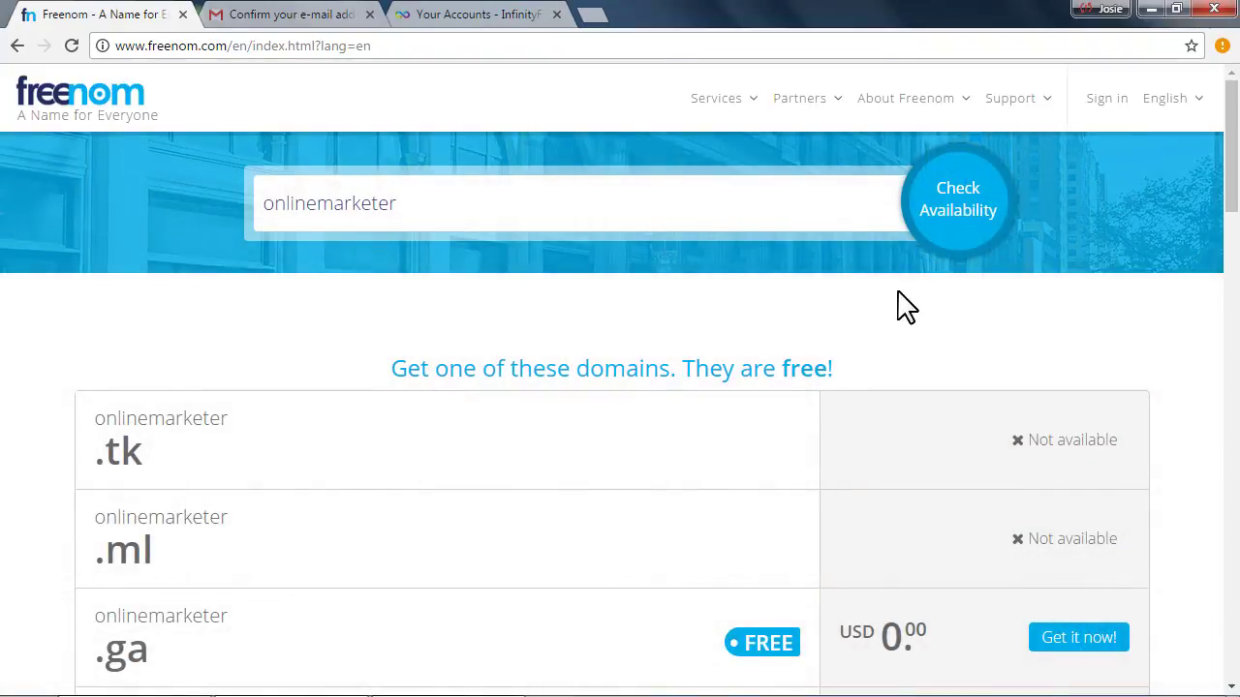
pyautogui.scroll(-2, 899, 304)
pyautogui.scroll(-2, 900, 311)
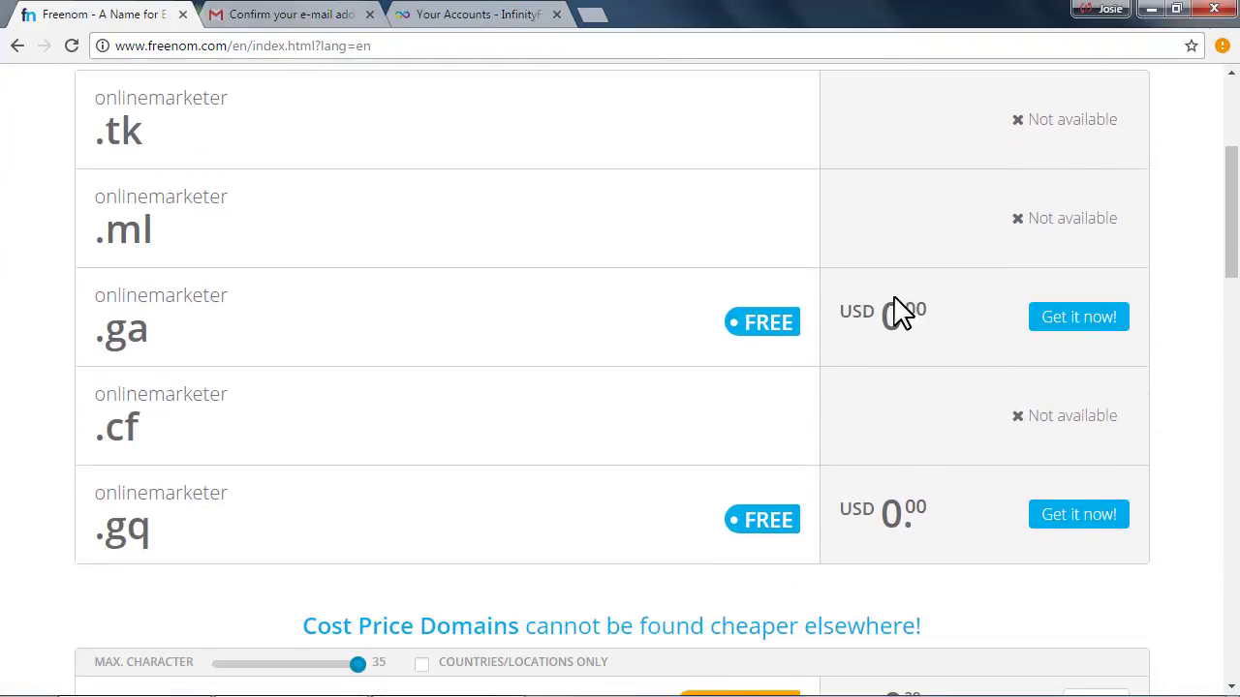
pyautogui.scroll(2, 588, 339)
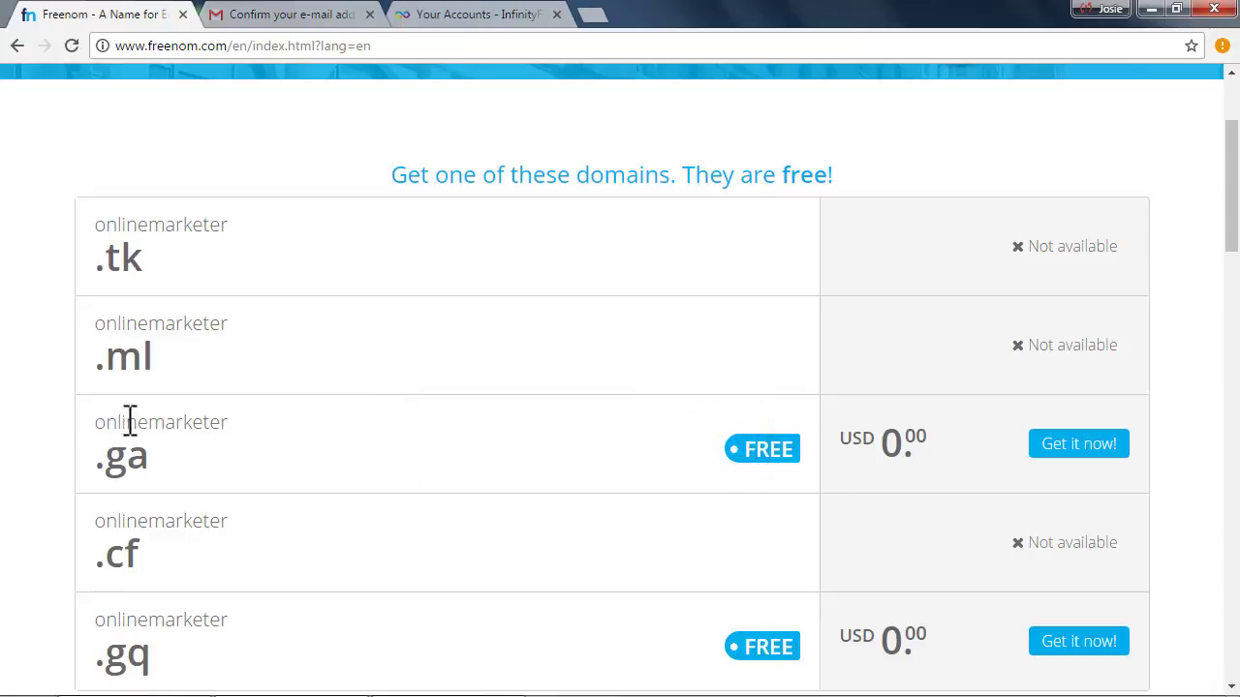
pyautogui.scroll(-2, 191, 595)
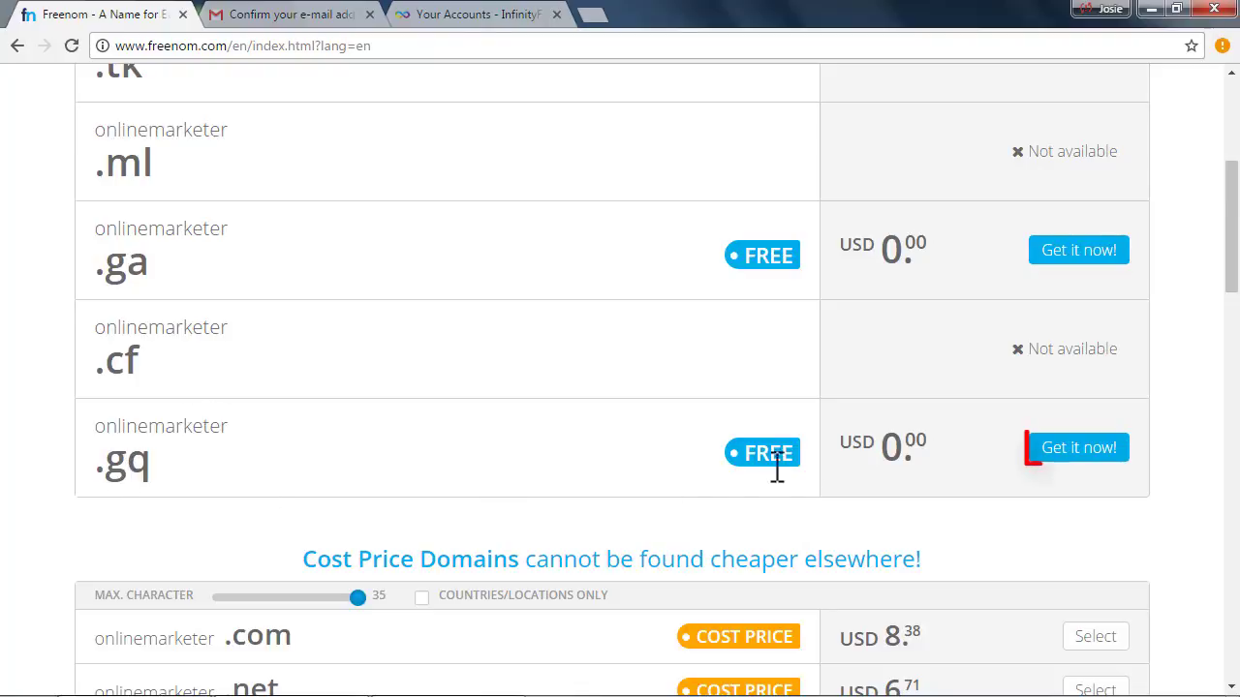
# Add the free onlinemarketer.gq domain to the cart and proceed to checkout
pyautogui.click(1078, 449)
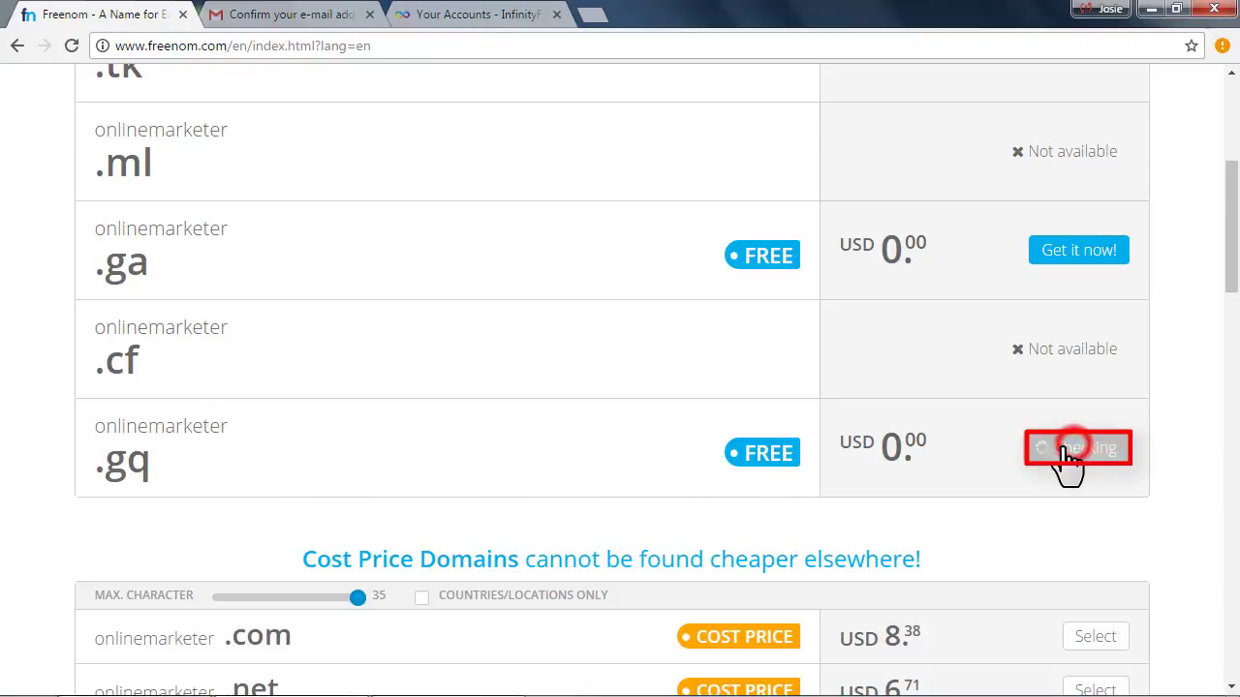
pyautogui.scroll(1, 796, 457)
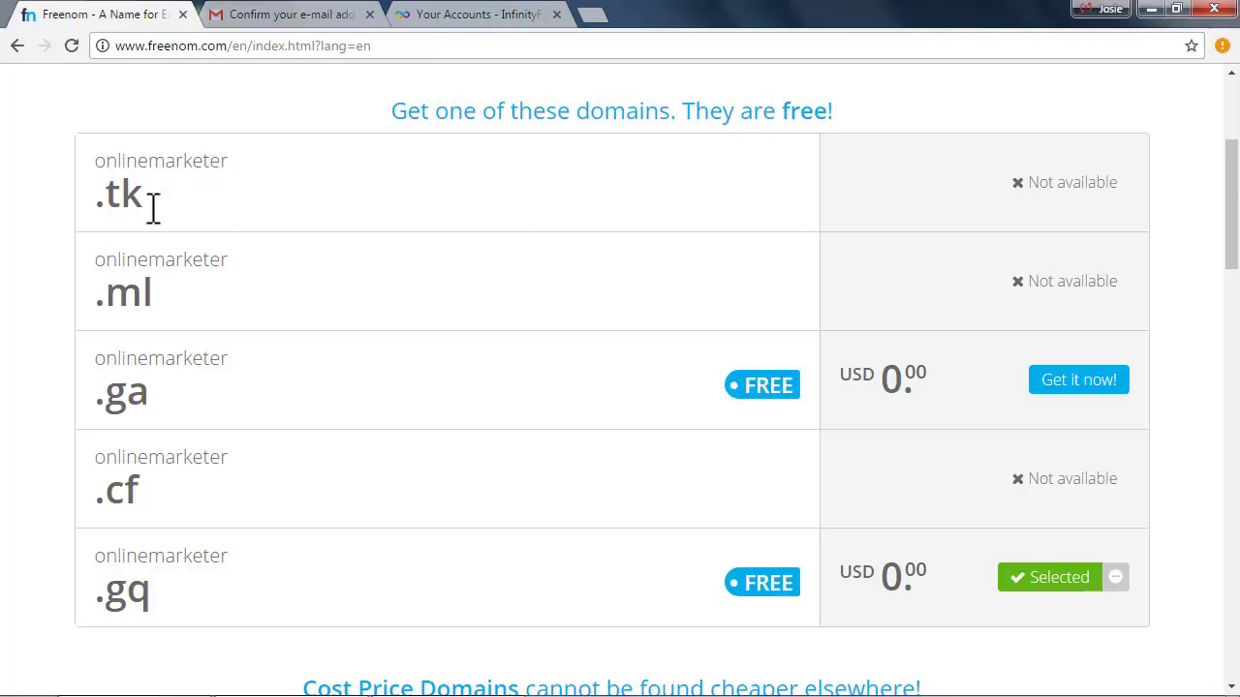
pyautogui.click(440, 15)
pyautogui.click(102, 15)
pyautogui.scroll(3, 971, 639)
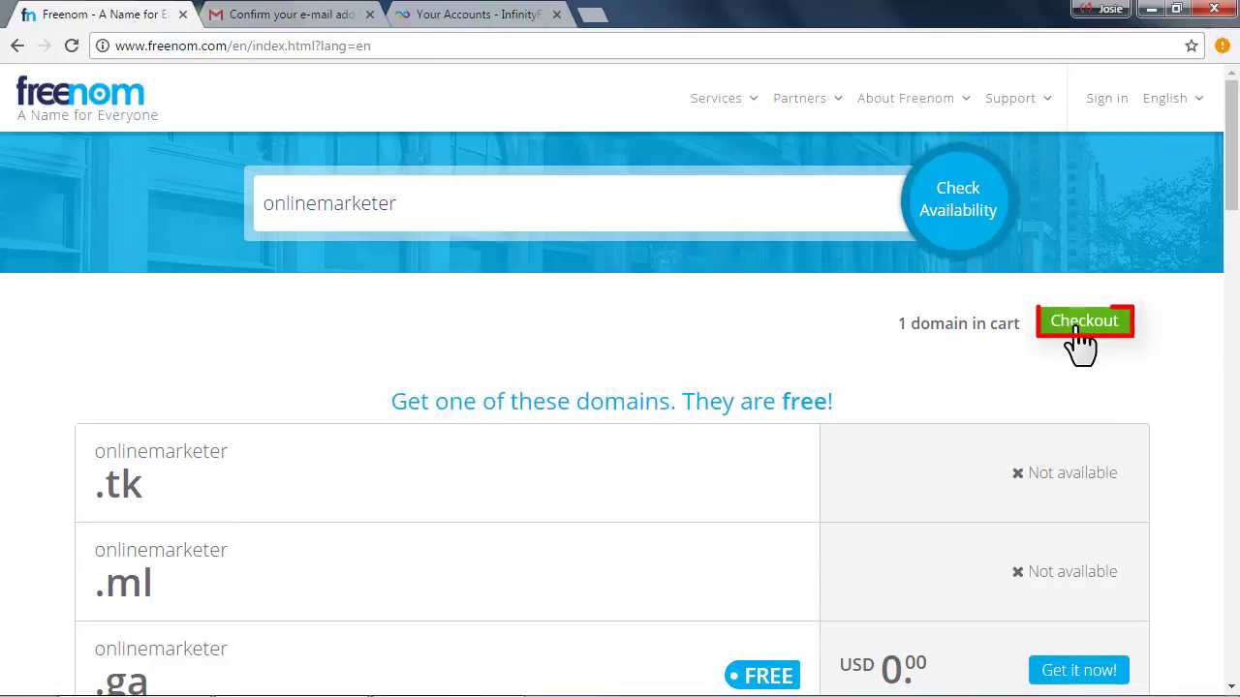
pyautogui.click(1077, 326)
pyautogui.click(1071, 332)
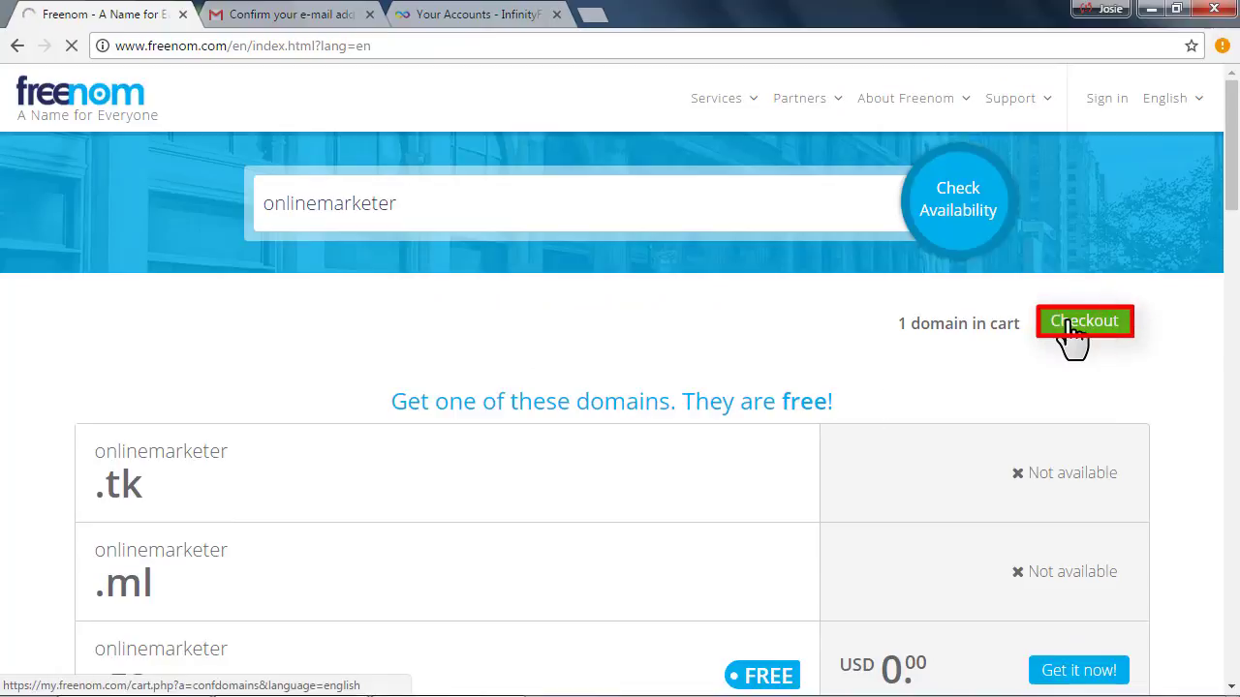
# Set onlinemarketer.gq's period to 12 Months @ FREE and continue to the order review
pyautogui.click(1073, 327)
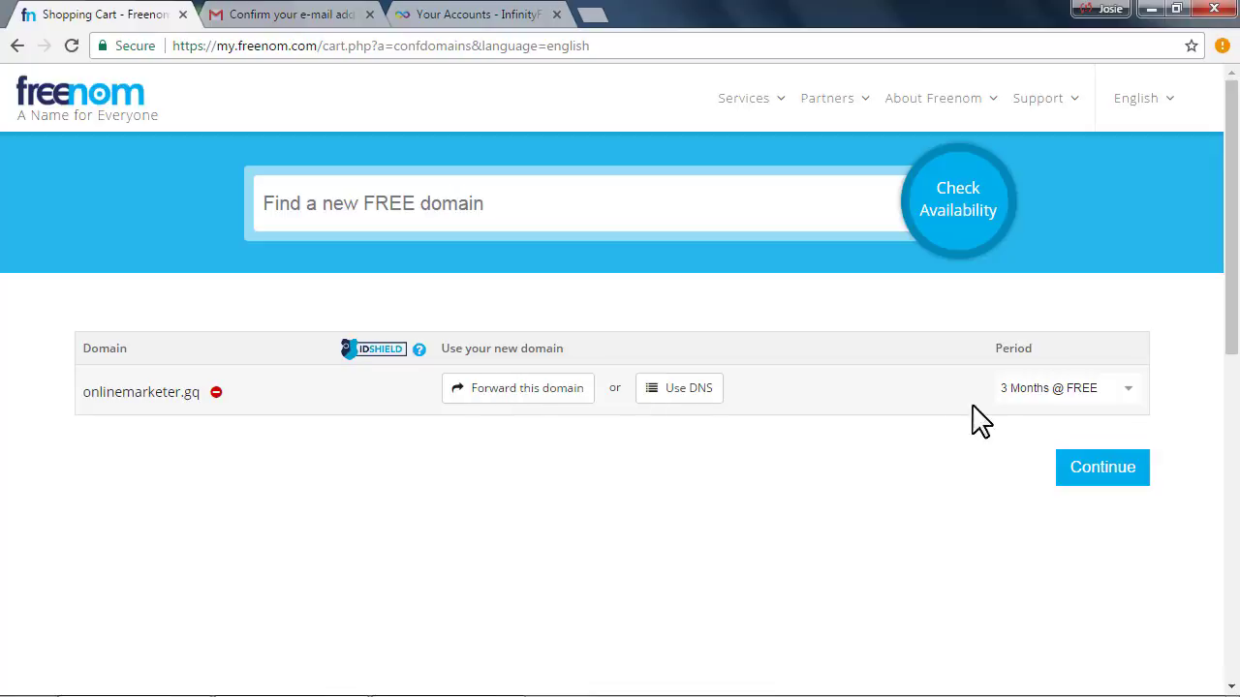
pyautogui.click(1049, 392)
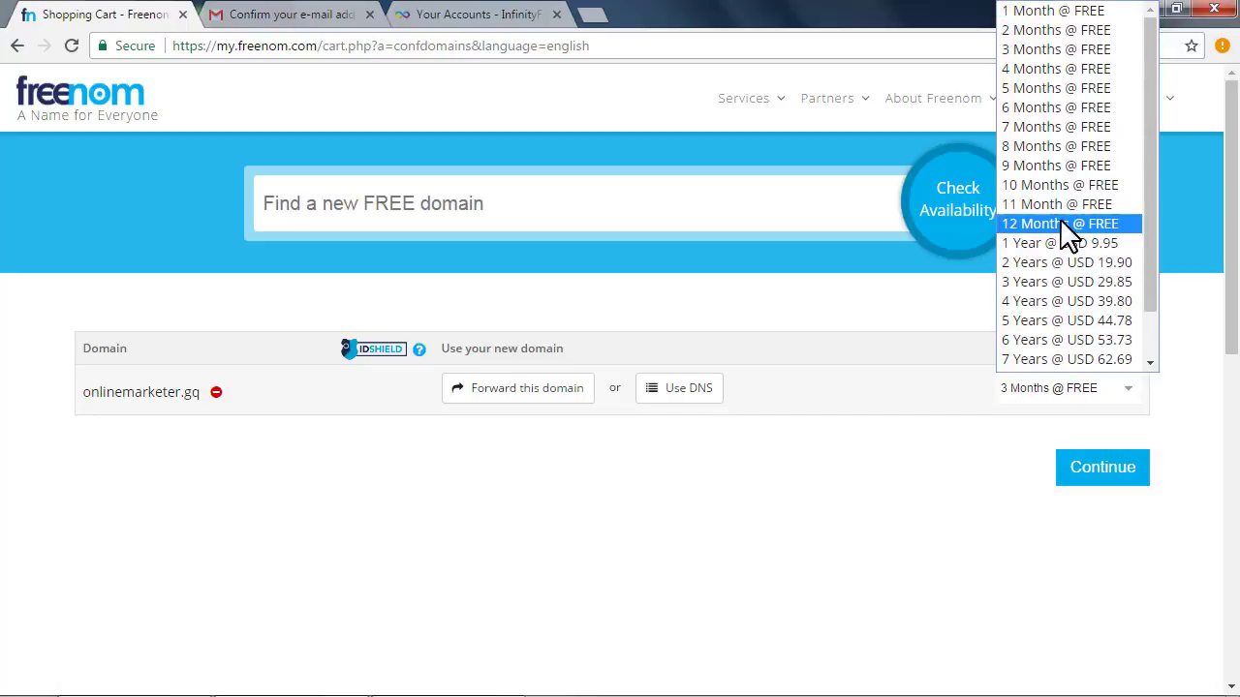
pyautogui.scroll(-1, 1089, 315)
pyautogui.scroll(3, 1083, 303)
pyautogui.click(1106, 226)
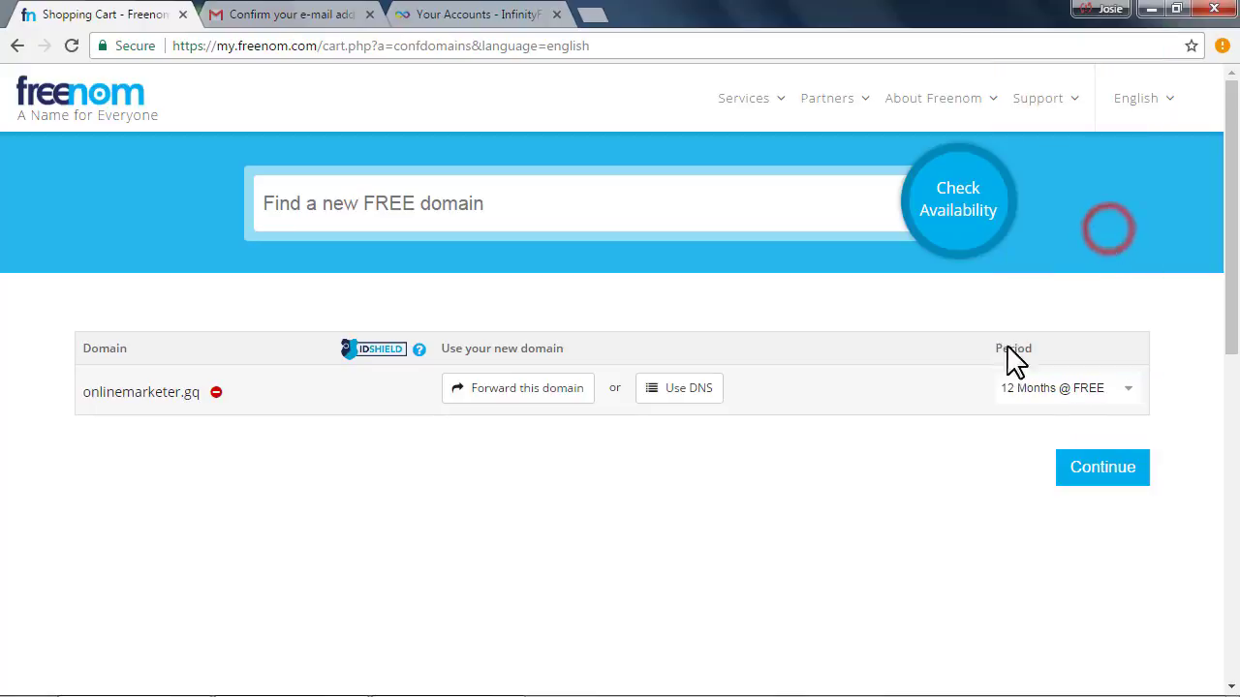
pyautogui.click(1102, 471)
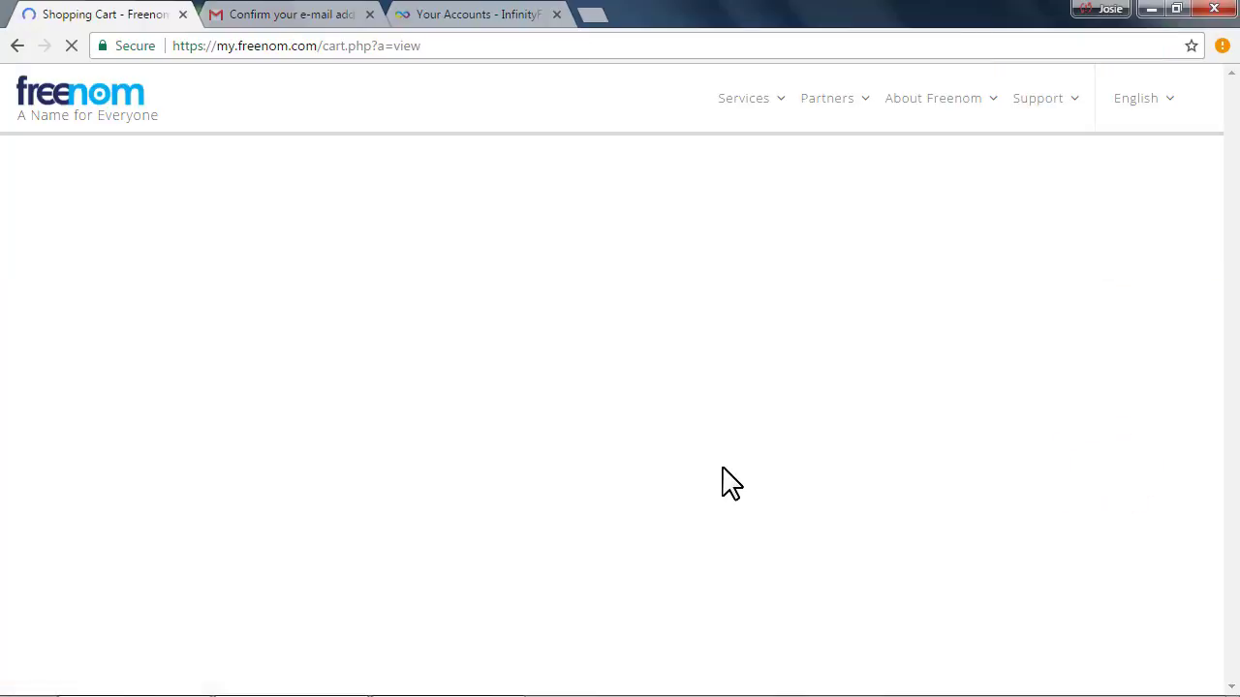
pyautogui.scroll(-3, 213, 581)
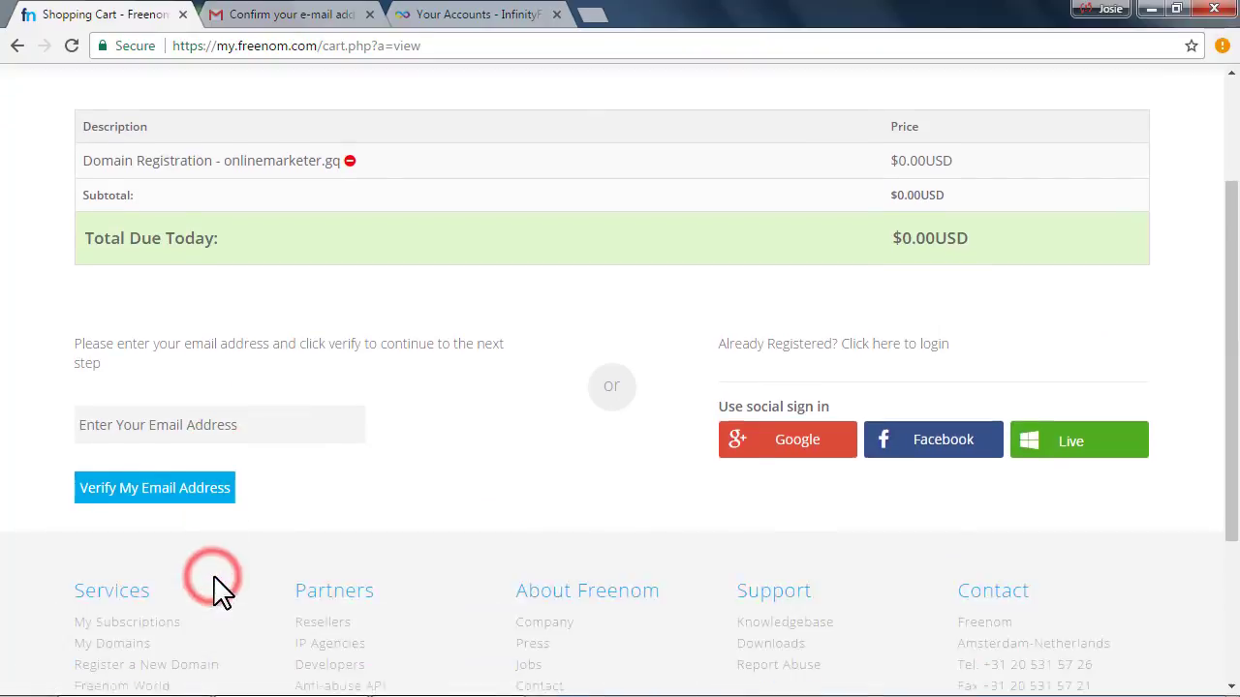
pyautogui.click(180, 297)
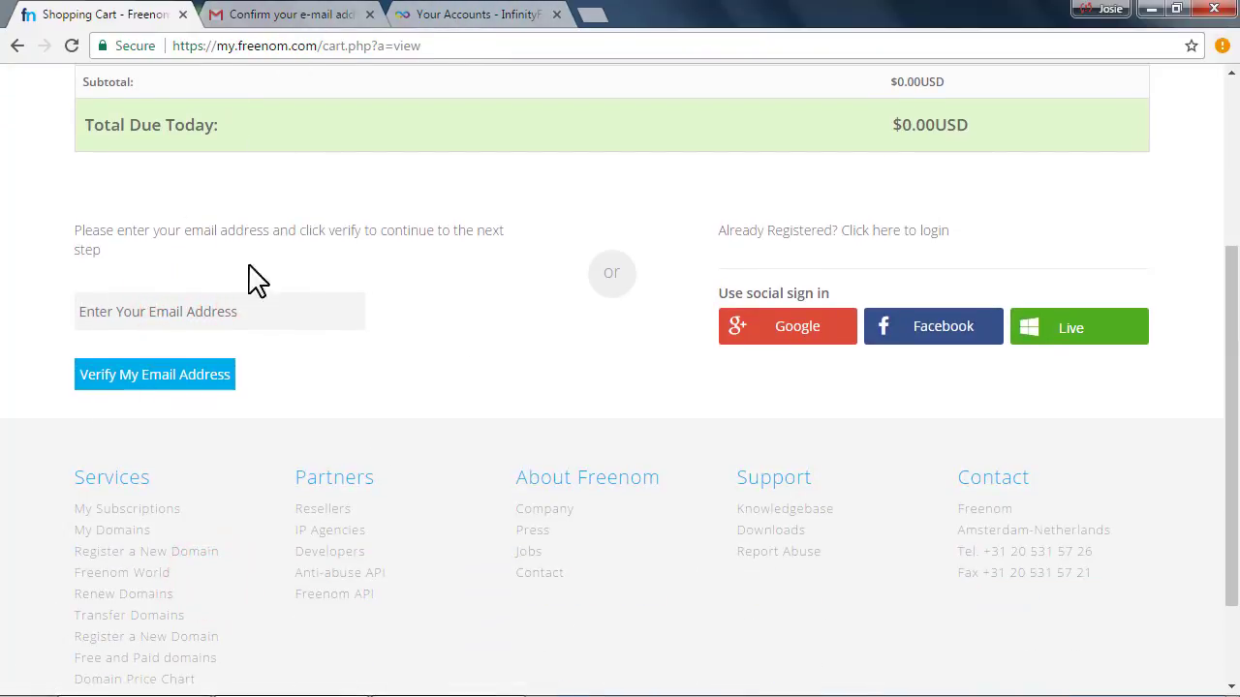
pyautogui.scroll(3, 435, 368)
pyautogui.scroll(-3, 216, 407)
pyautogui.click(271, 15)
pyautogui.click(1196, 92)
pyautogui.moveTo(1077, 161); pyautogui.dragTo(1193, 163)
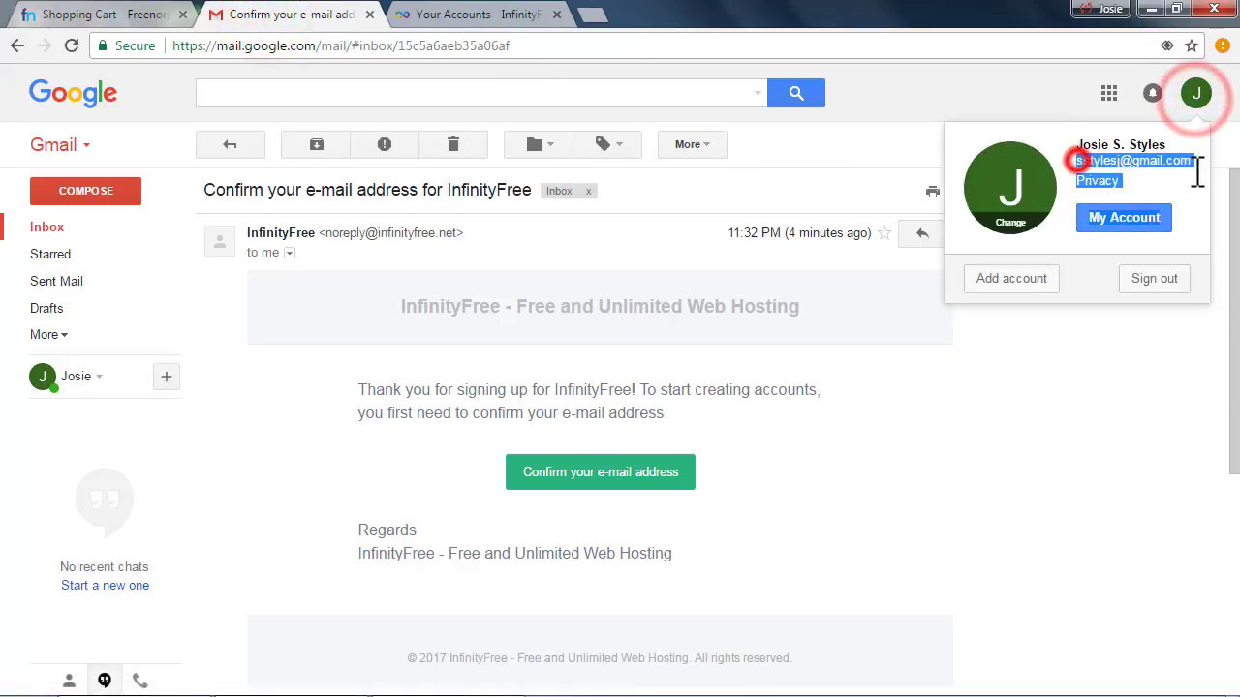
pyautogui.rightClick(1193, 163)
pyautogui.click(972, 172)
# Paste the address into Freenom's e-mail field and request the verification e-mail
pyautogui.click(152, 14)
pyautogui.rightClick(102, 312)
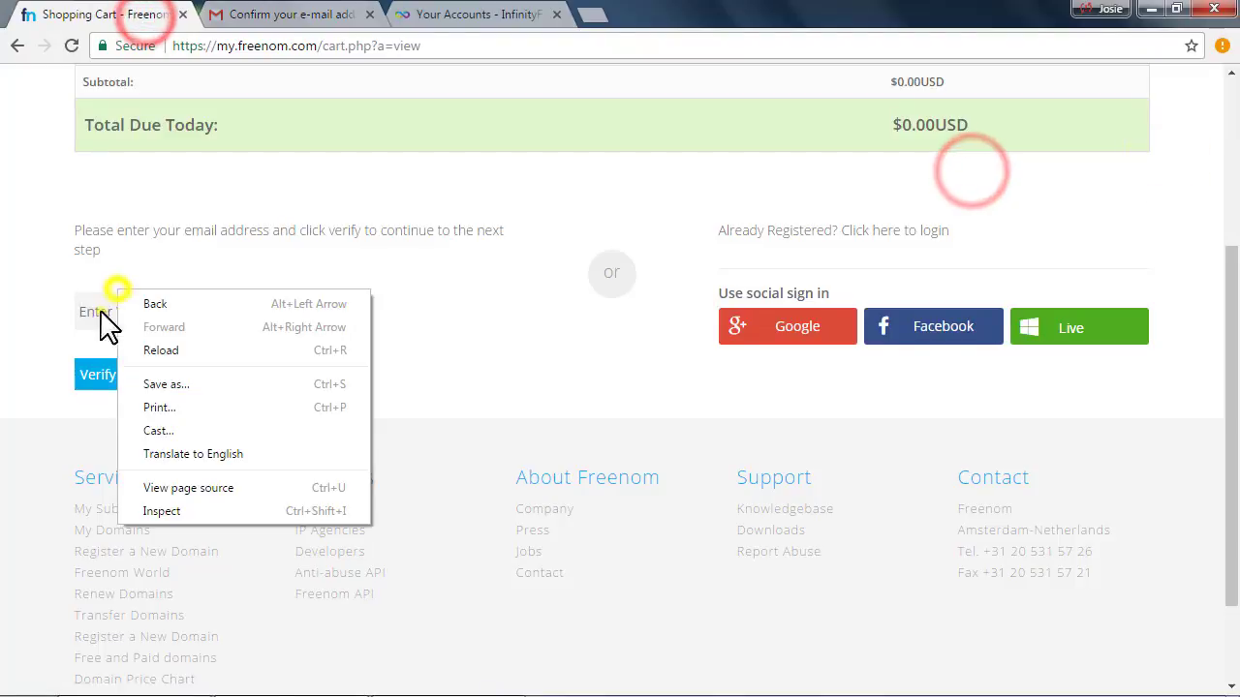
pyautogui.click(172, 432)
pyautogui.click(441, 334)
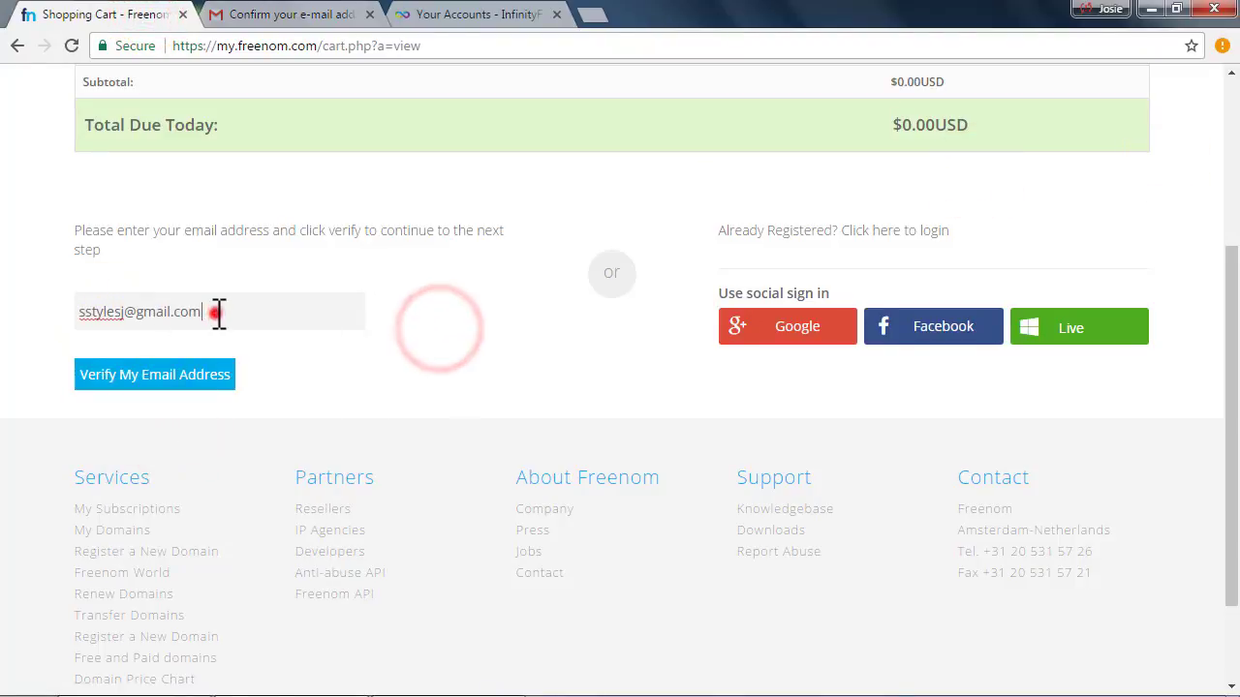
pyautogui.click(215, 312)
pyautogui.click(137, 383)
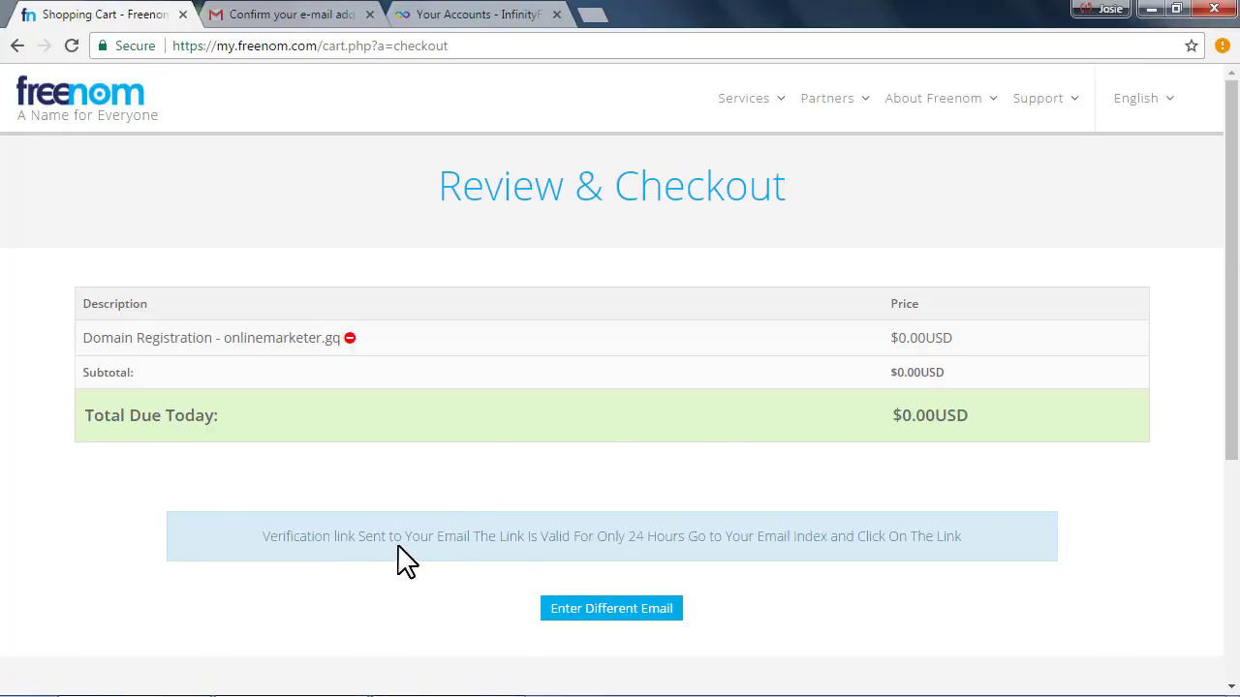
pyautogui.scroll(-2, 275, 540)
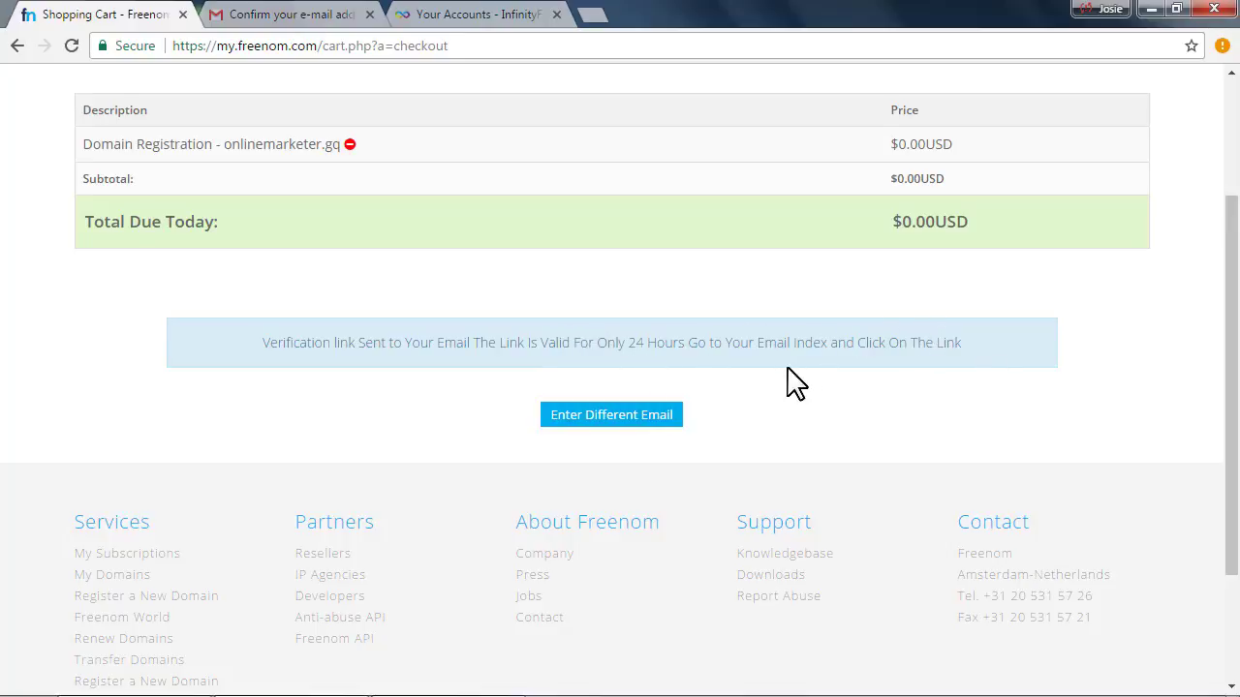
pyautogui.click(250, 13)
# Open the Freenom Email Verification message from the inbox and follow its link
pyautogui.click(77, 227)
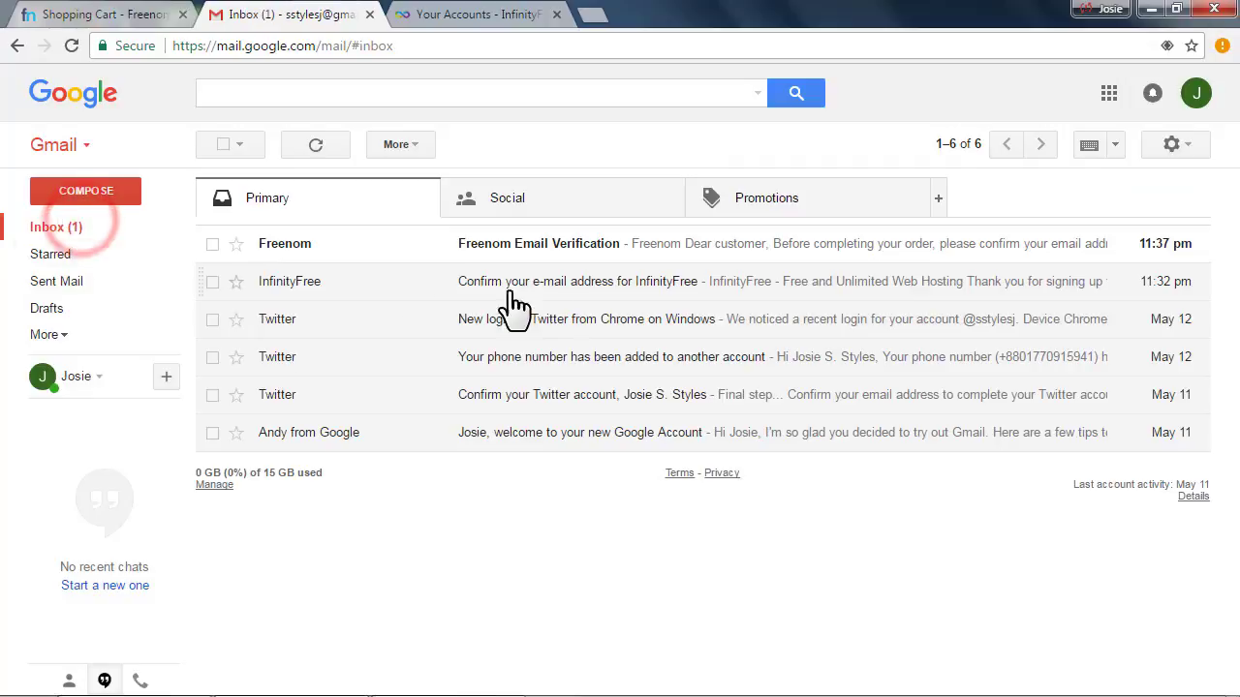
pyautogui.click(542, 247)
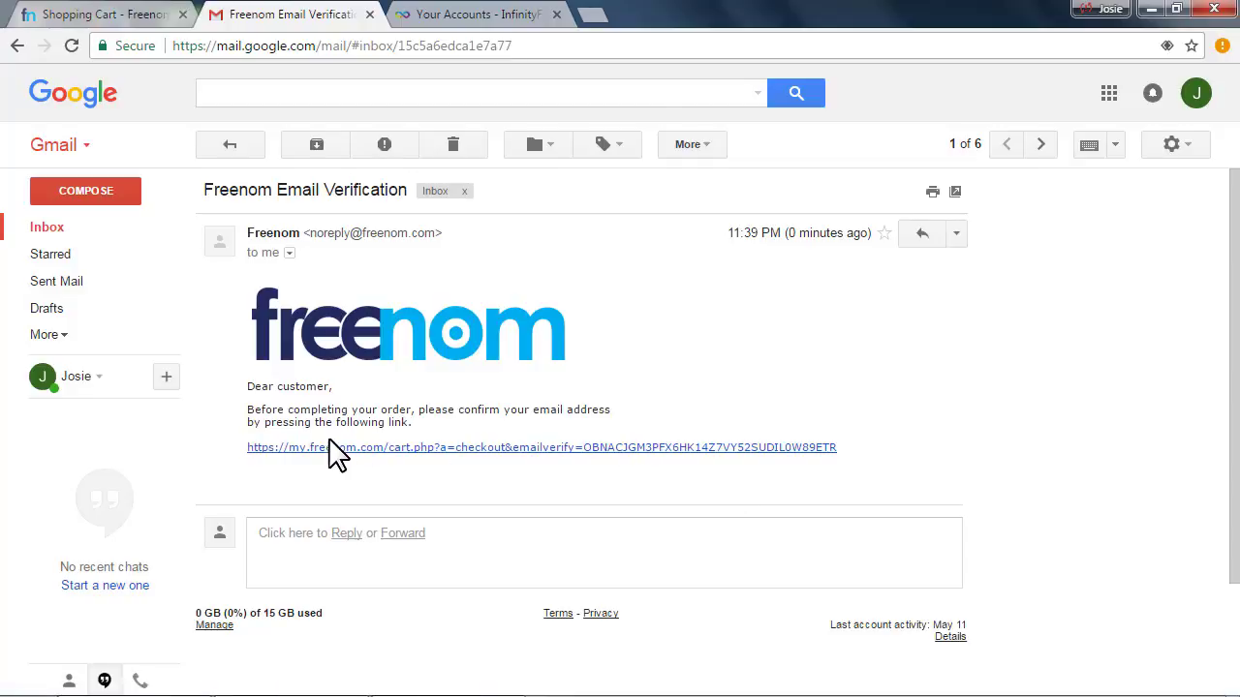
pyautogui.click(290, 447)
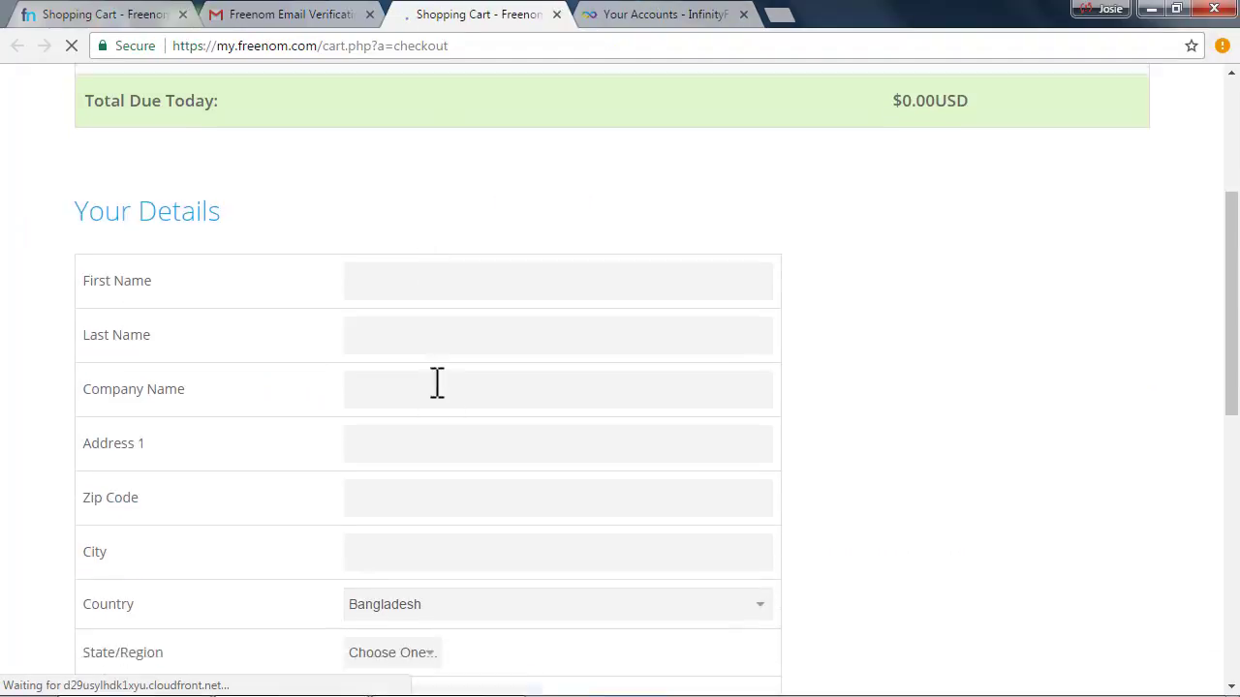
# Enter the contact's first name, last name and city in the details form
pyautogui.scroll(-1, 437, 383)
pyautogui.click(387, 203)
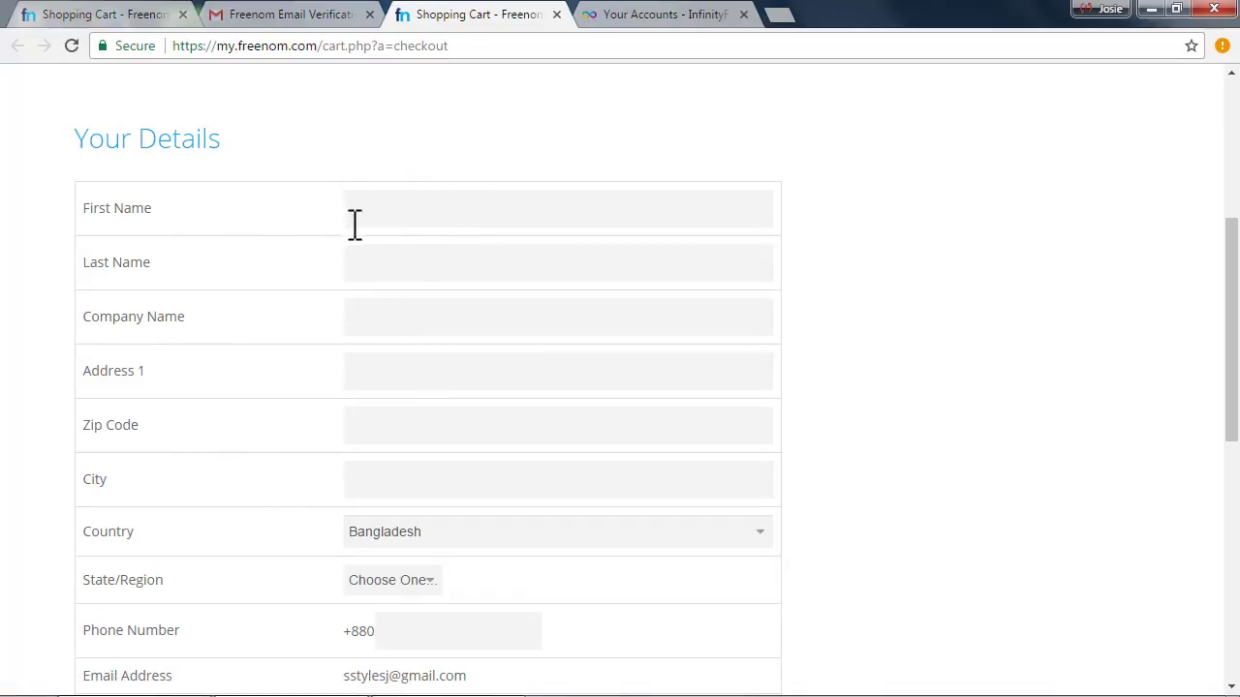
pyautogui.scroll(2, 525, 326)
pyautogui.scroll(-5, 371, 307)
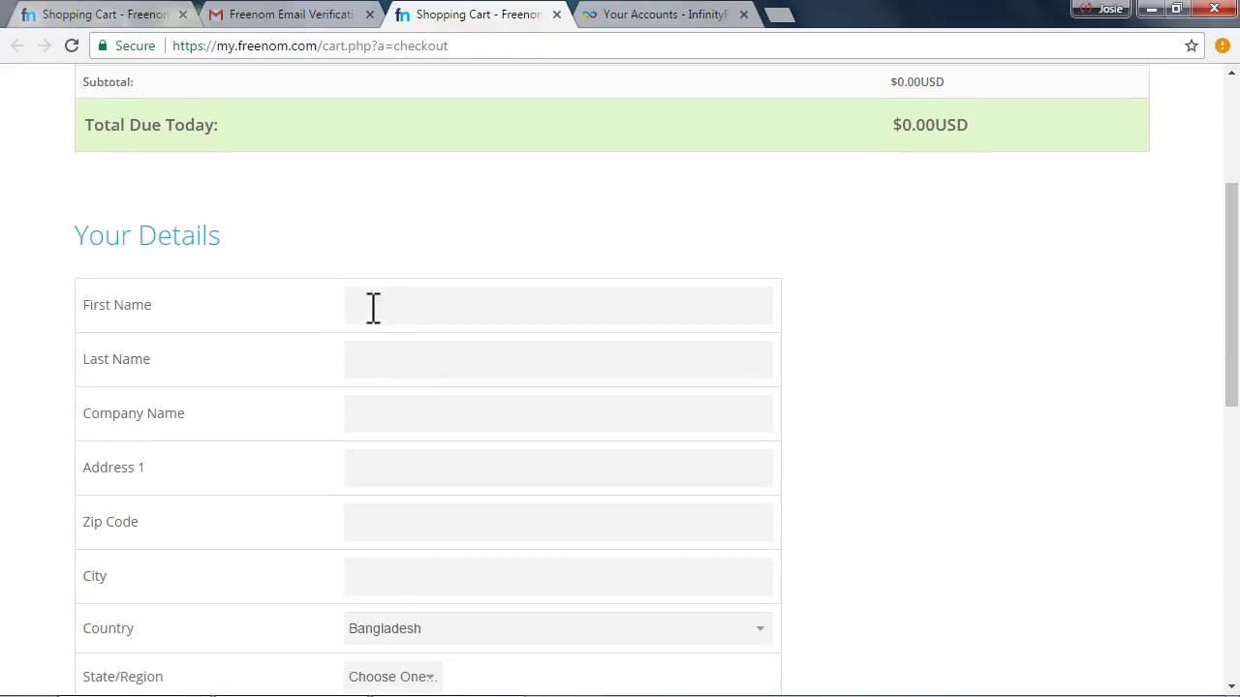
pyautogui.scroll(4, 424, 480)
pyautogui.click(414, 303)
pyautogui.scroll(-2, 434, 450)
pyautogui.scroll(2, 416, 450)
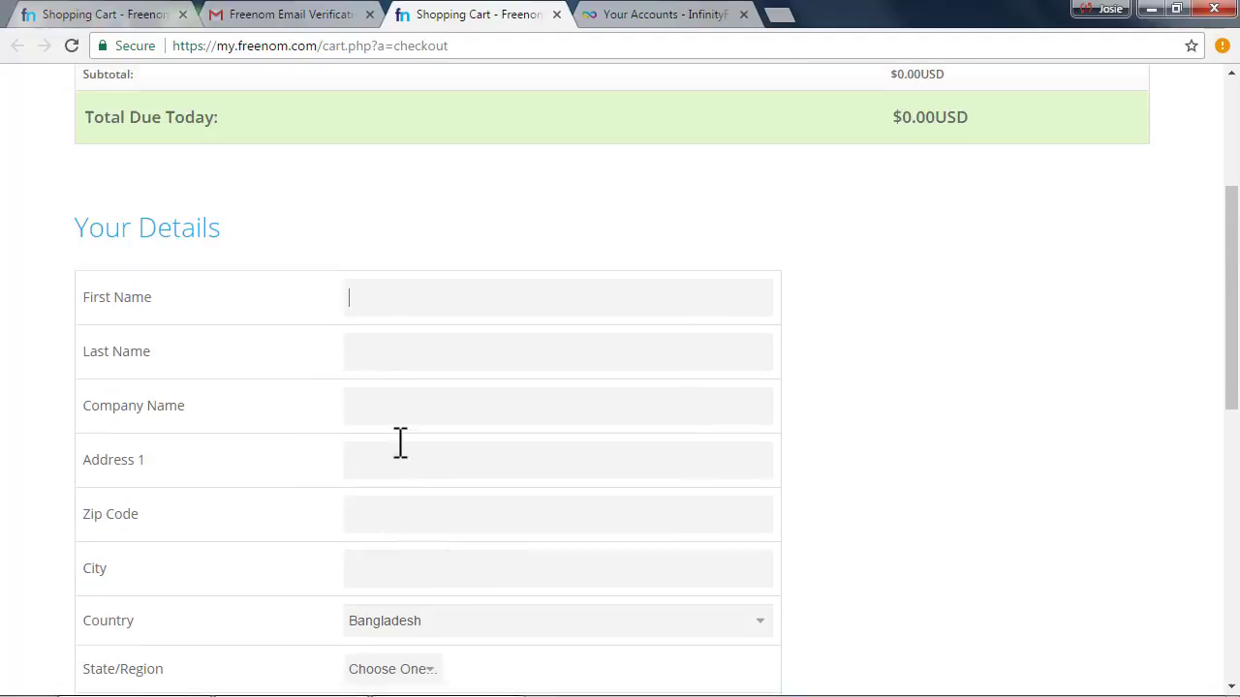
pyautogui.press('Tab')
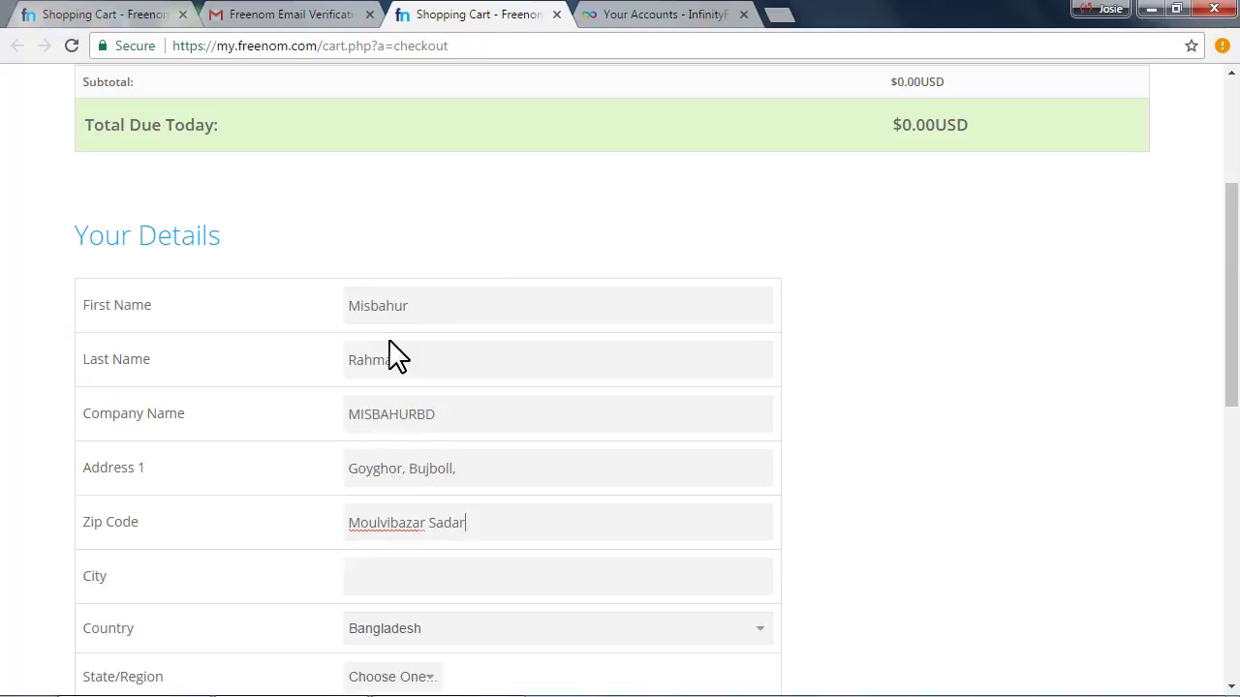
pyautogui.press('Tab')
pyautogui.write('Moulvibazar')
# Pick the State/Region, enter the phone number and password twice, and accept the Terms & Conditions
pyautogui.scroll(-4, 397, 354)
pyautogui.click(401, 324)
pyautogui.click(404, 484)
pyautogui.click(401, 382)
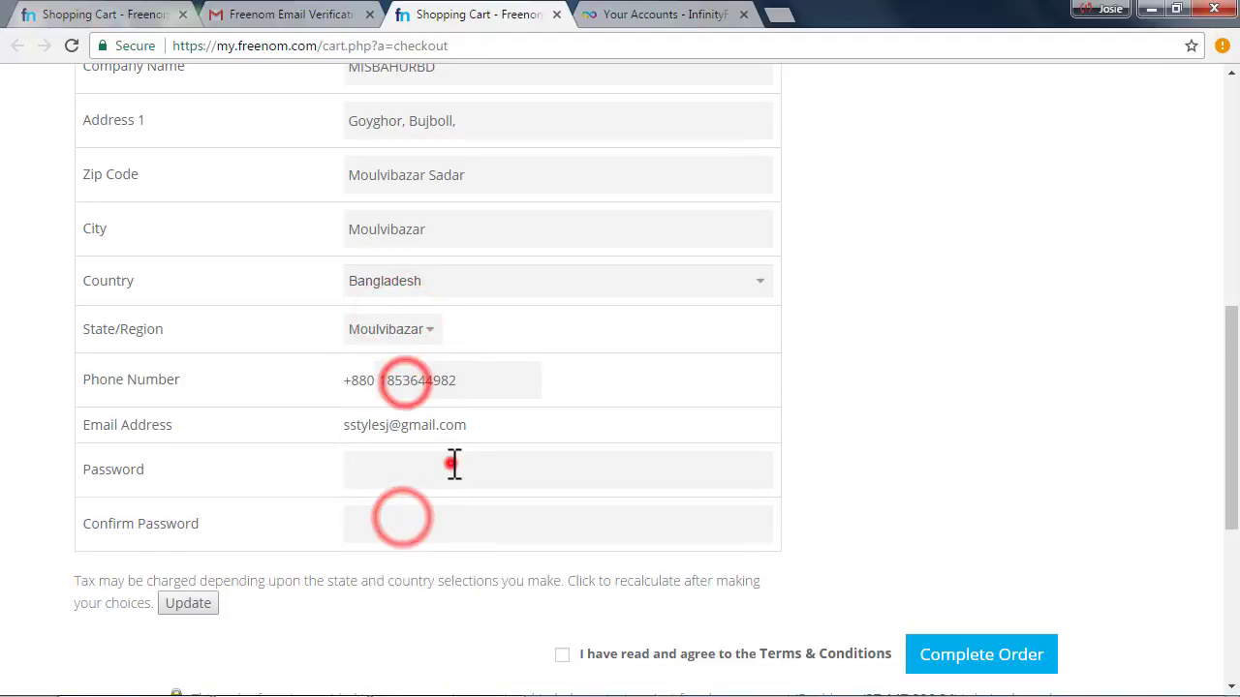
pyautogui.click(453, 465)
pyautogui.write('**********')
pyautogui.press('Tab')
pyautogui.write('**********')
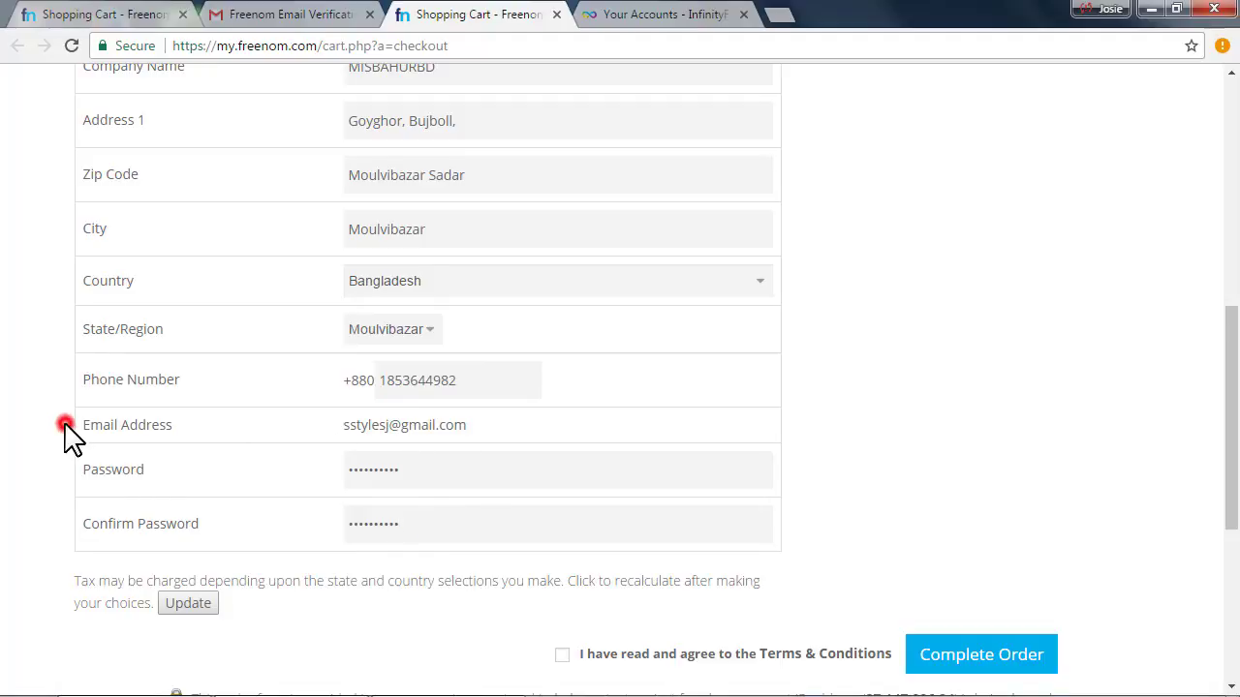
pyautogui.scroll(2, 348, 474)
pyautogui.scroll(-6, 396, 396)
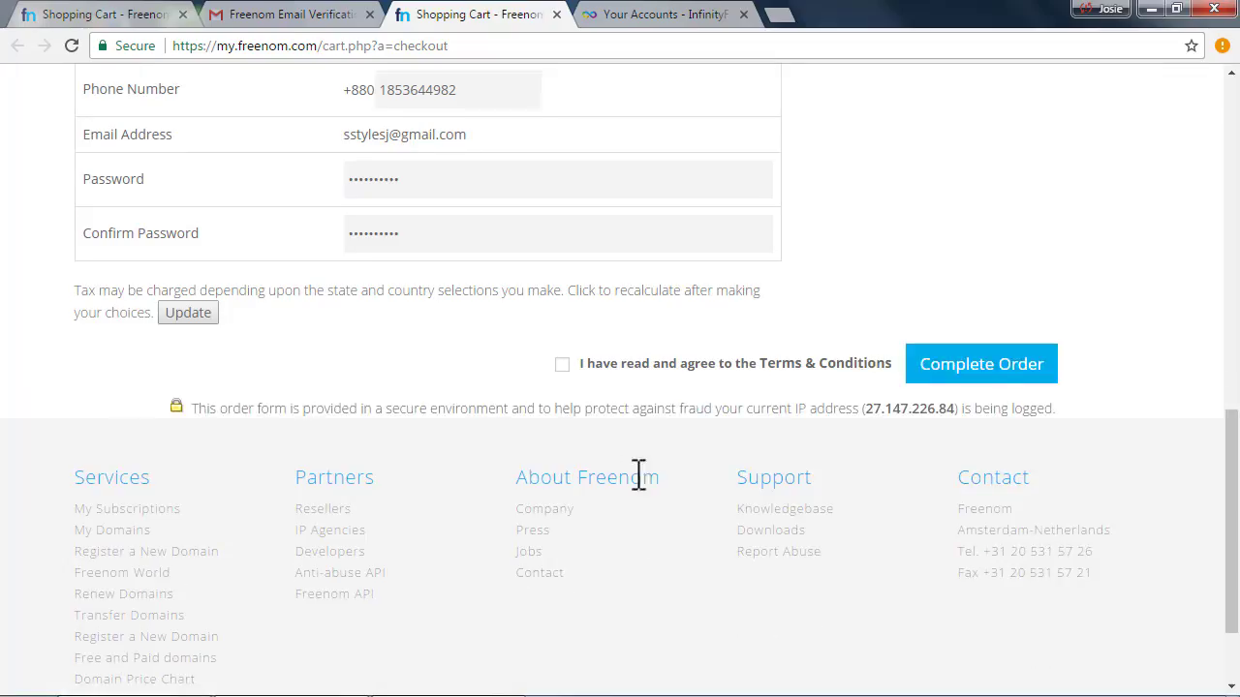
pyautogui.click(561, 364)
# Complete the order, decline saving the password, select the order number, and go to the Client Area
pyautogui.click(930, 368)
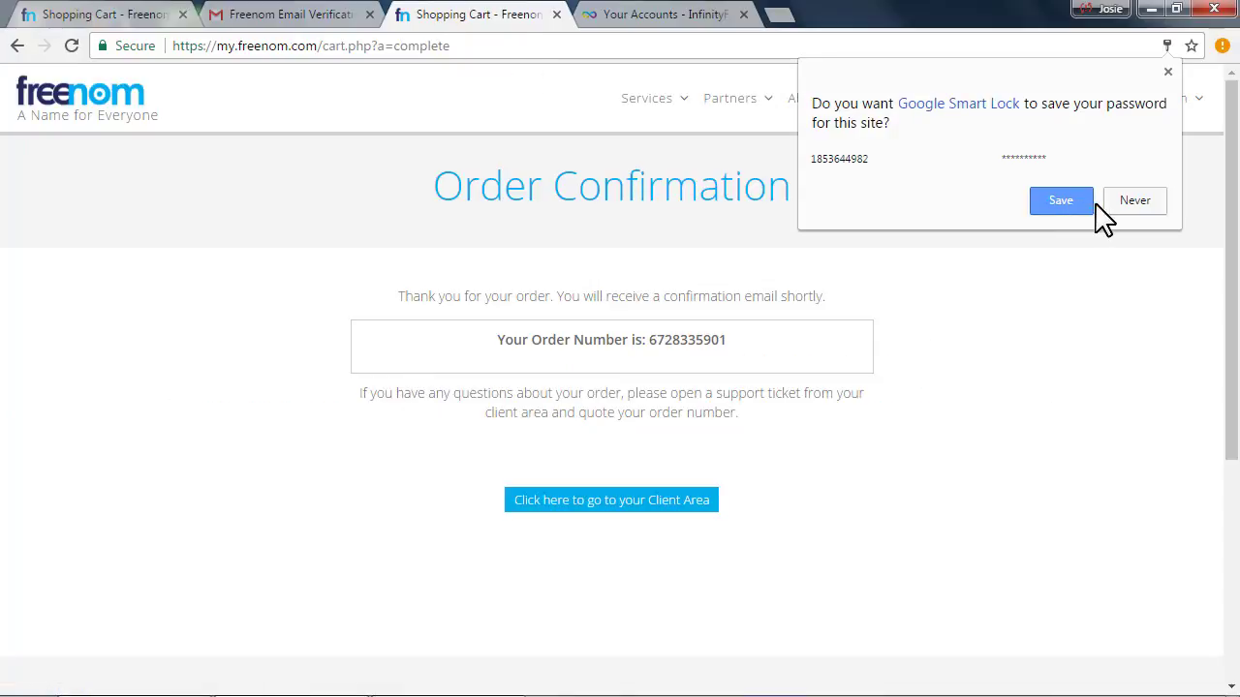
pyautogui.click(1105, 203)
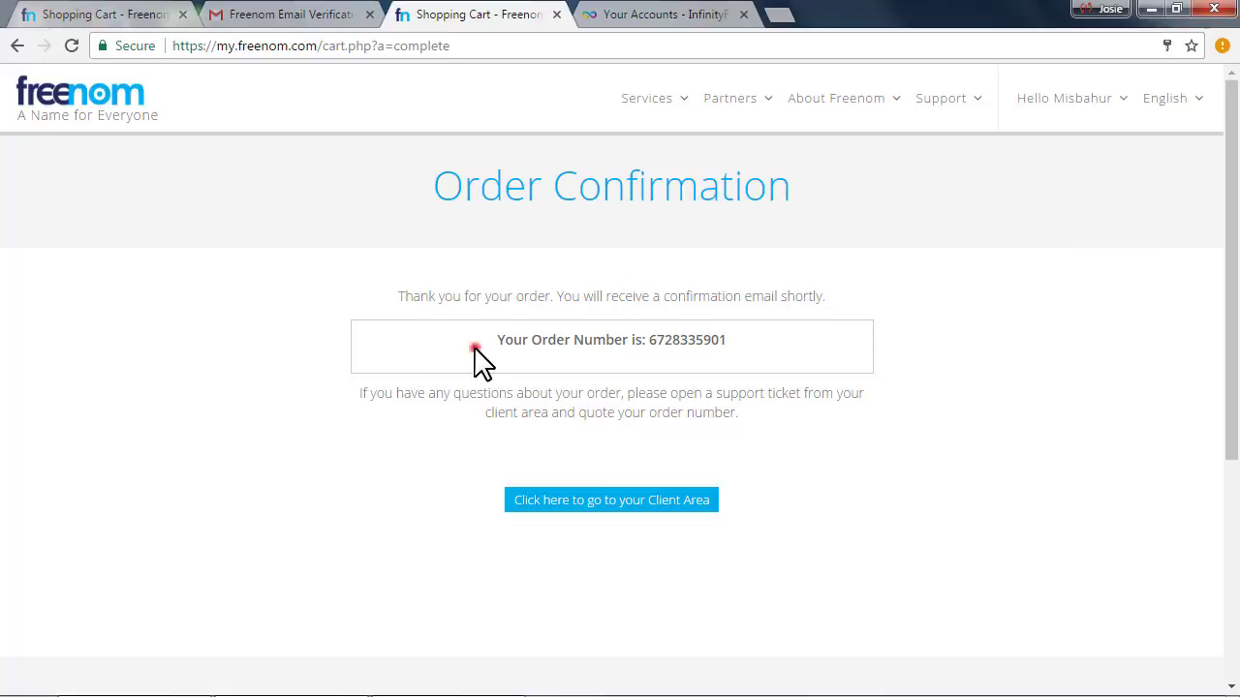
pyautogui.moveTo(474, 348); pyautogui.dragTo(739, 343)
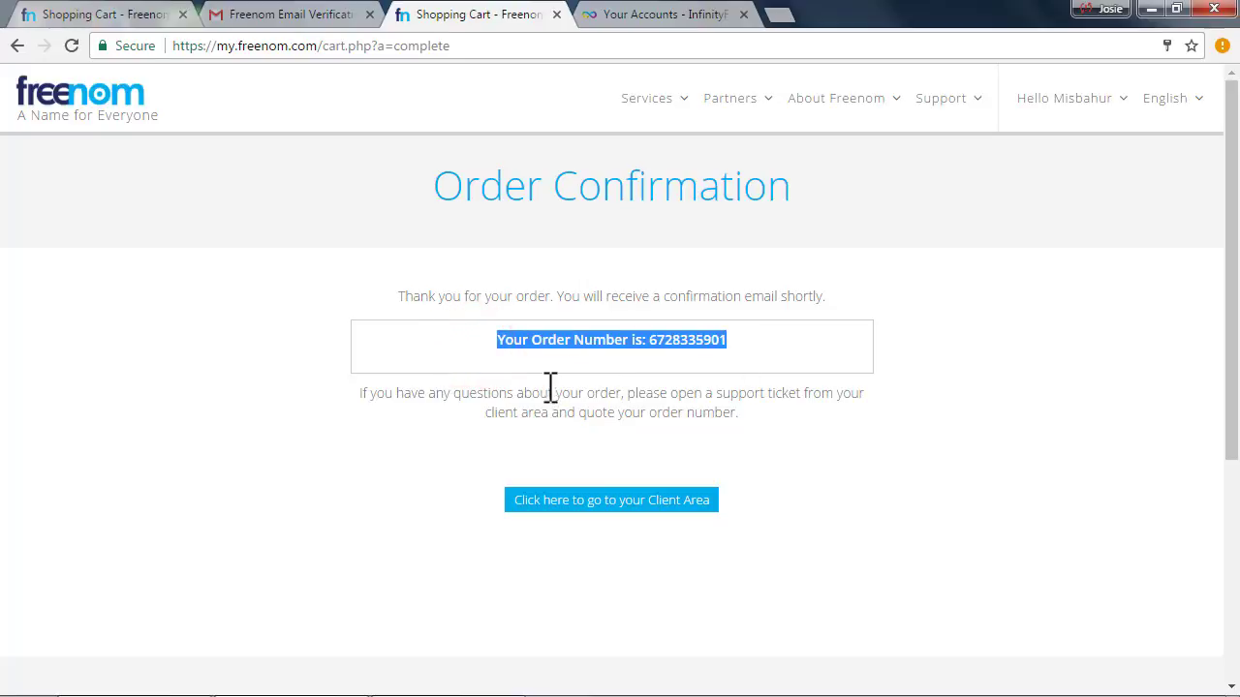
pyautogui.click(516, 353)
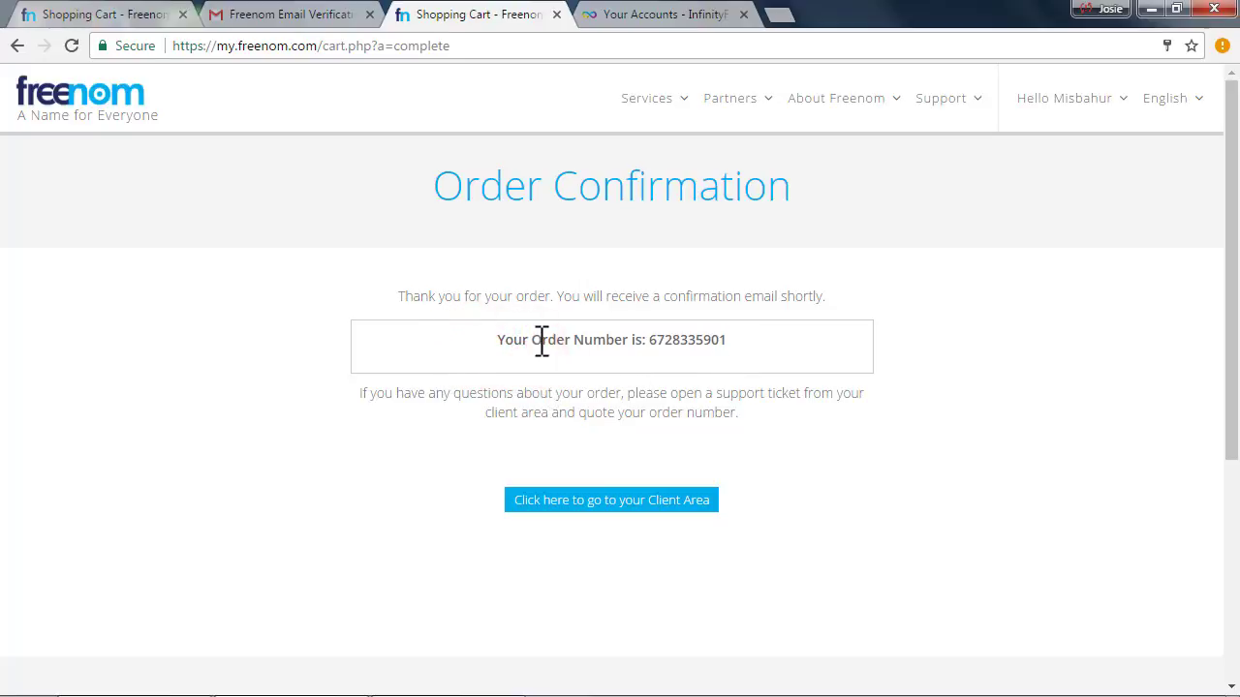
pyautogui.moveTo(755, 339); pyautogui.dragTo(658, 343)
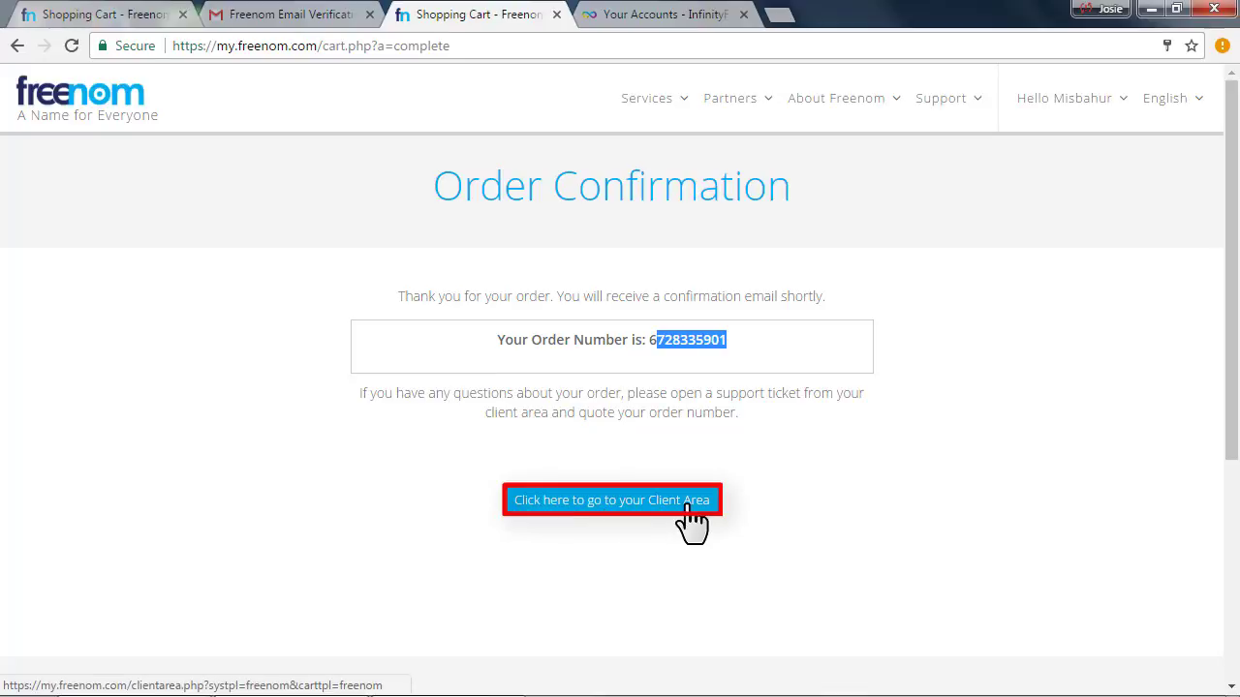
pyautogui.click(560, 504)
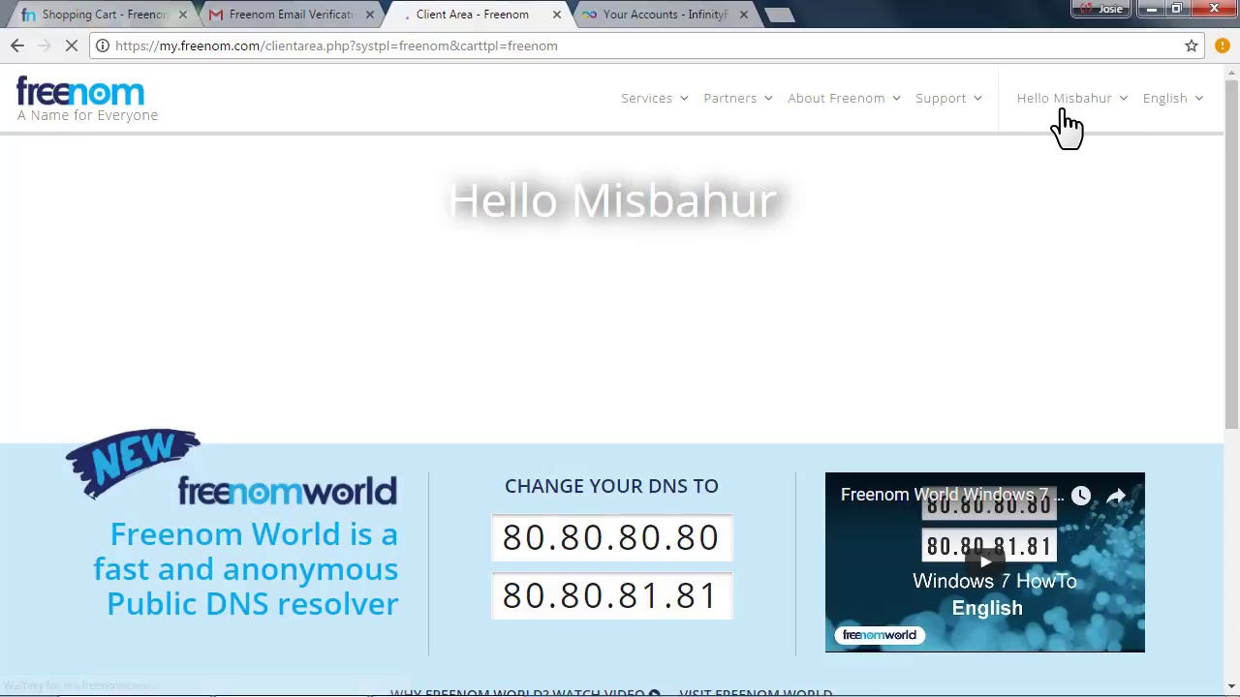
# Open Services > My Domains and log in with the account e-mail and password
pyautogui.click(666, 101)
pyautogui.click(675, 207)
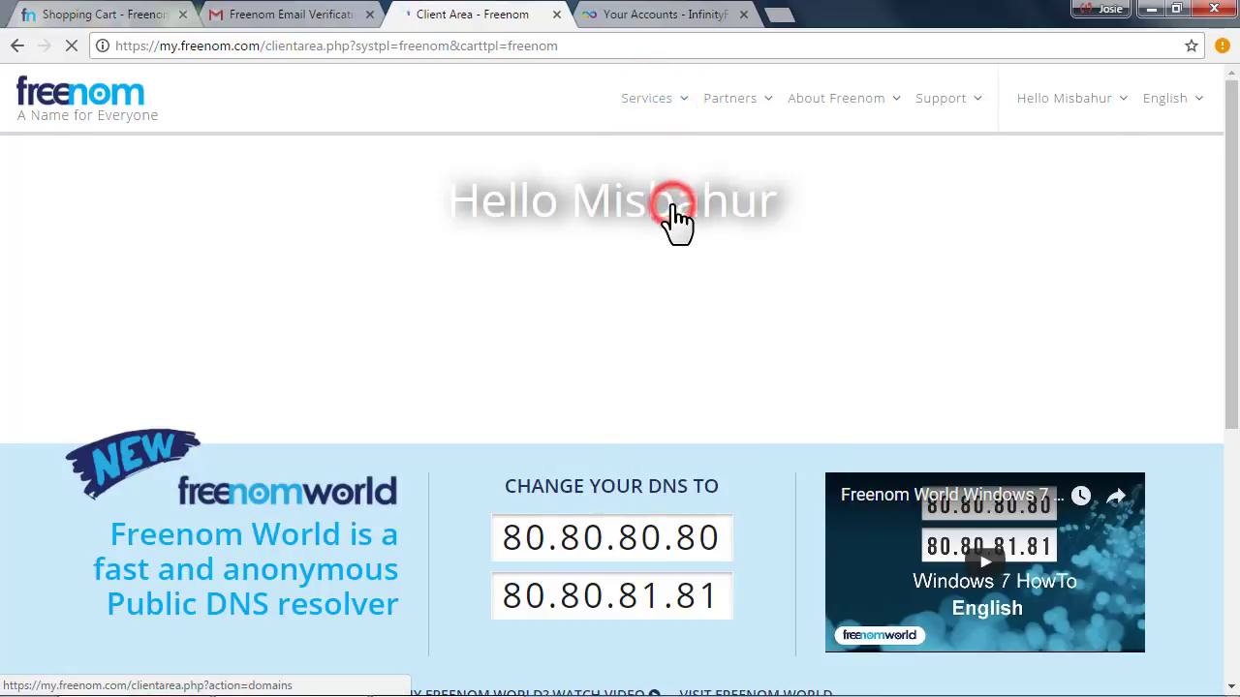
pyautogui.hotkey('ctrl', 'v')
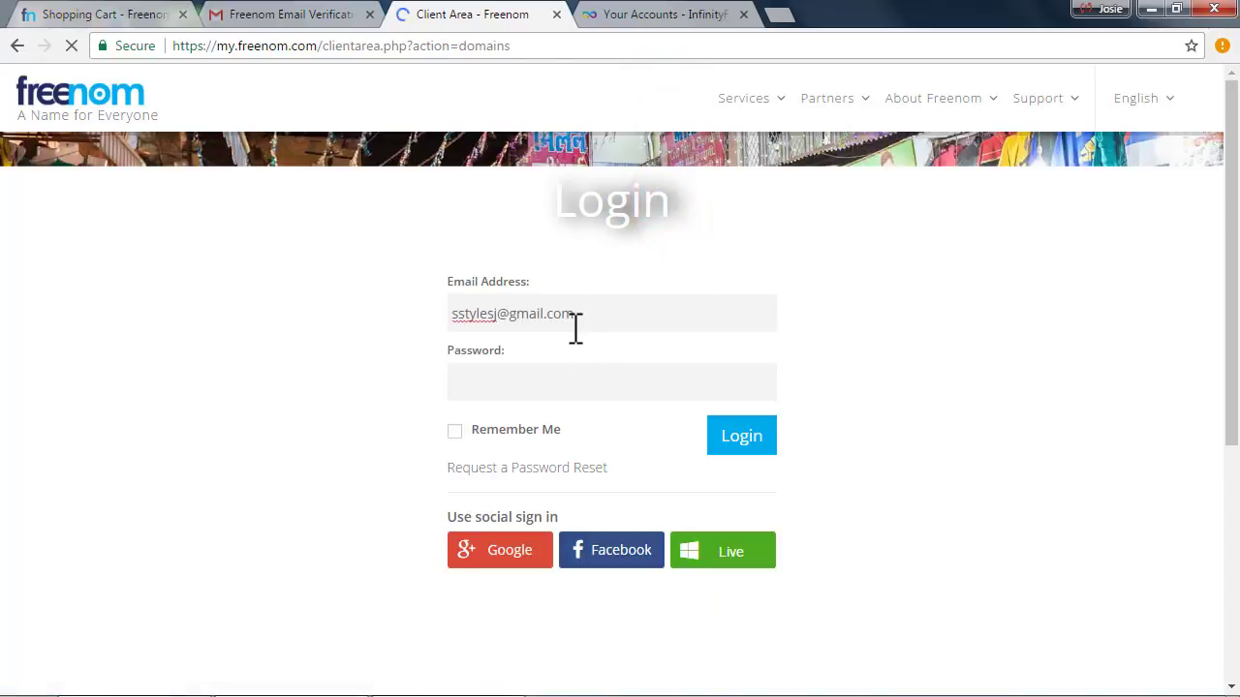
pyautogui.press('Tab')
pyautogui.write('*******')
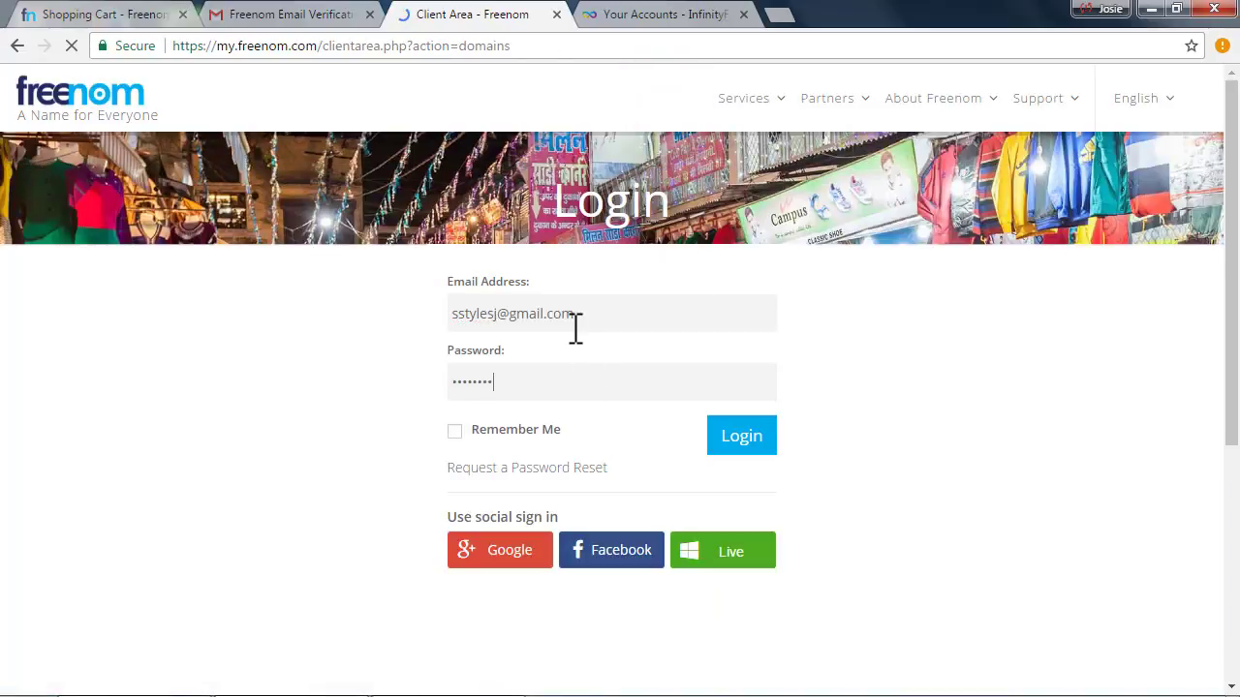
pyautogui.write('**')
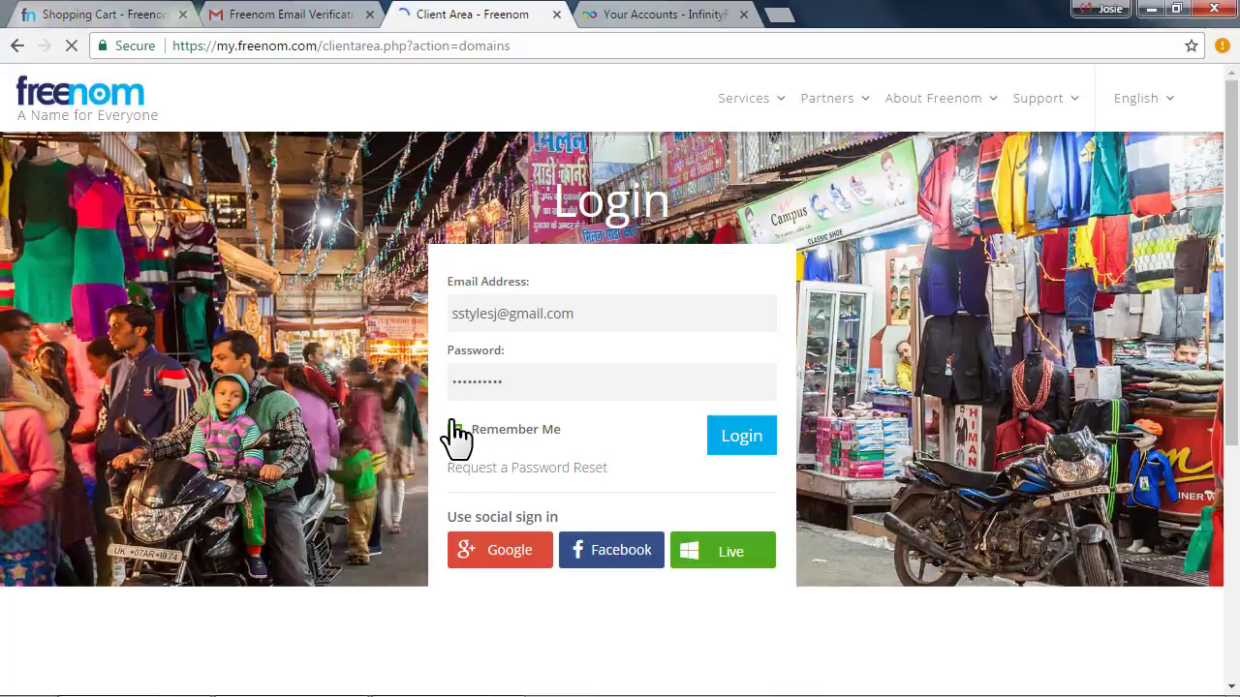
pyautogui.click(753, 441)
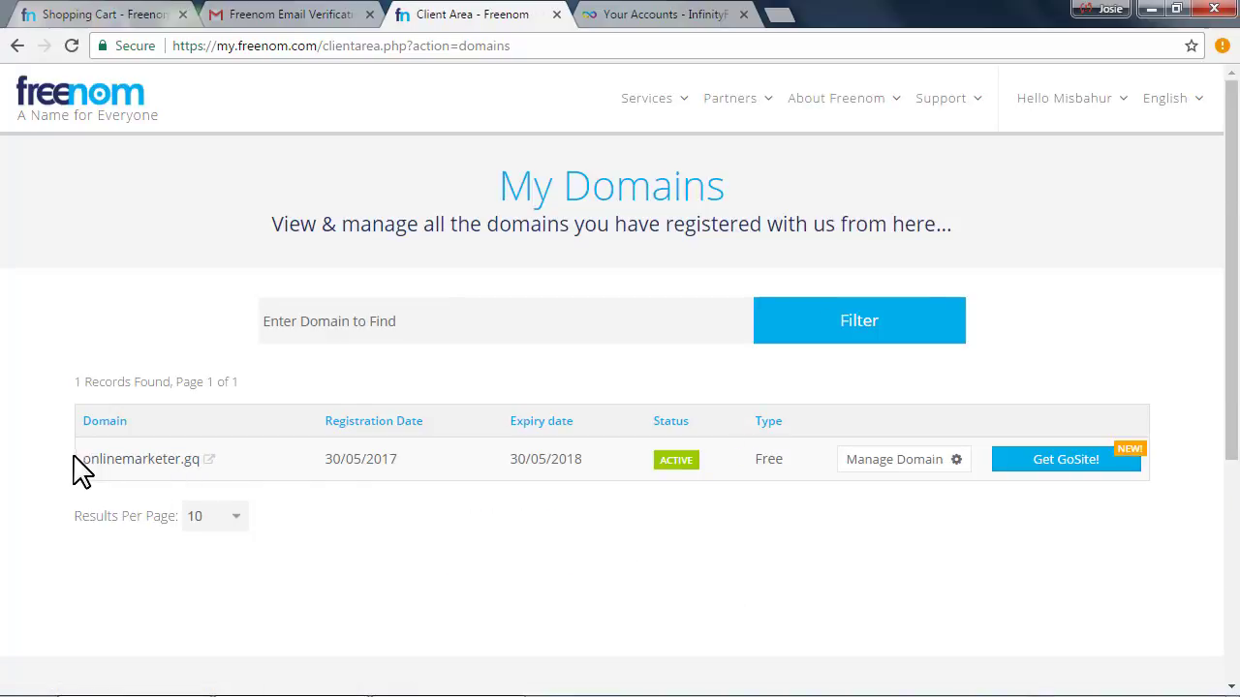
# Select the listed onlinemarketer.gq domain, then close the Gmail verification tab
pyautogui.moveTo(133, 463); pyautogui.dragTo(205, 471)
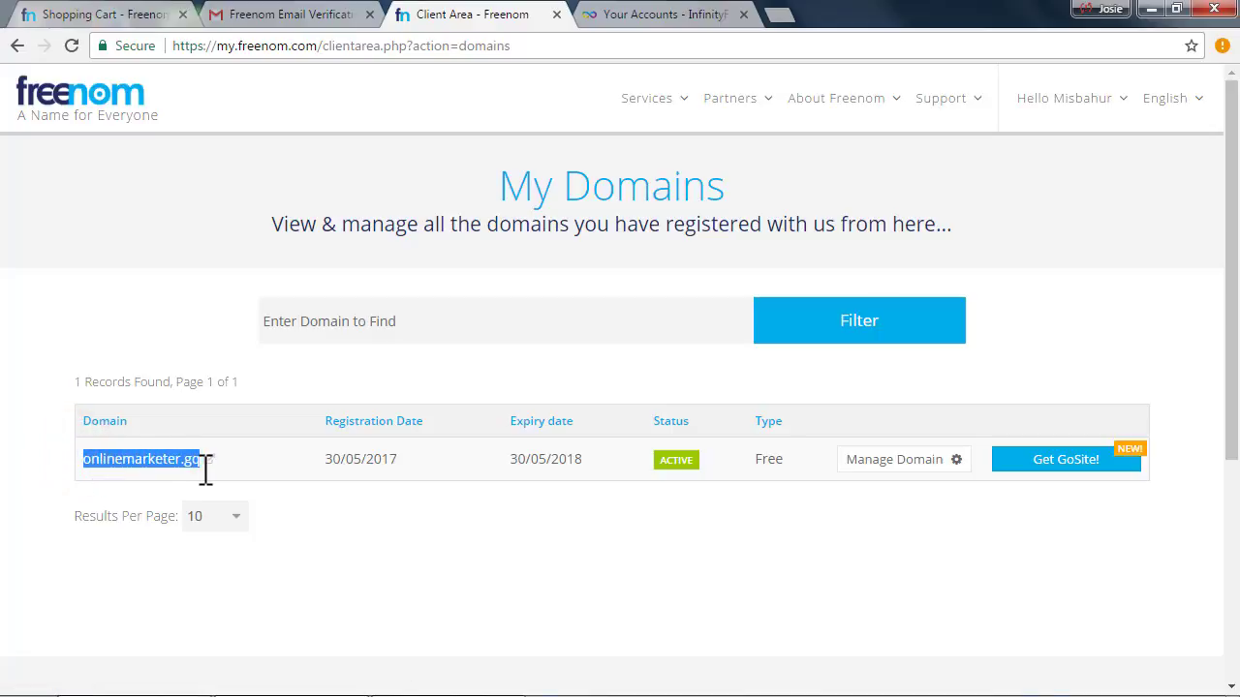
pyautogui.click(808, 532)
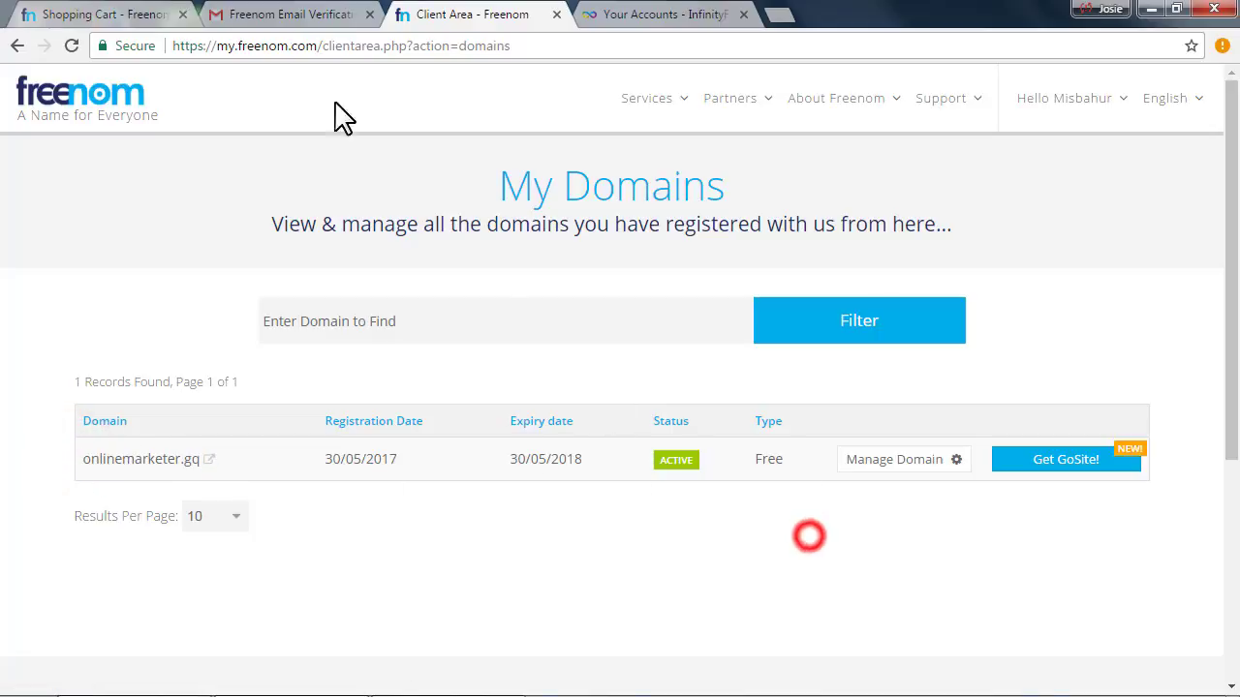
pyautogui.click(370, 15)
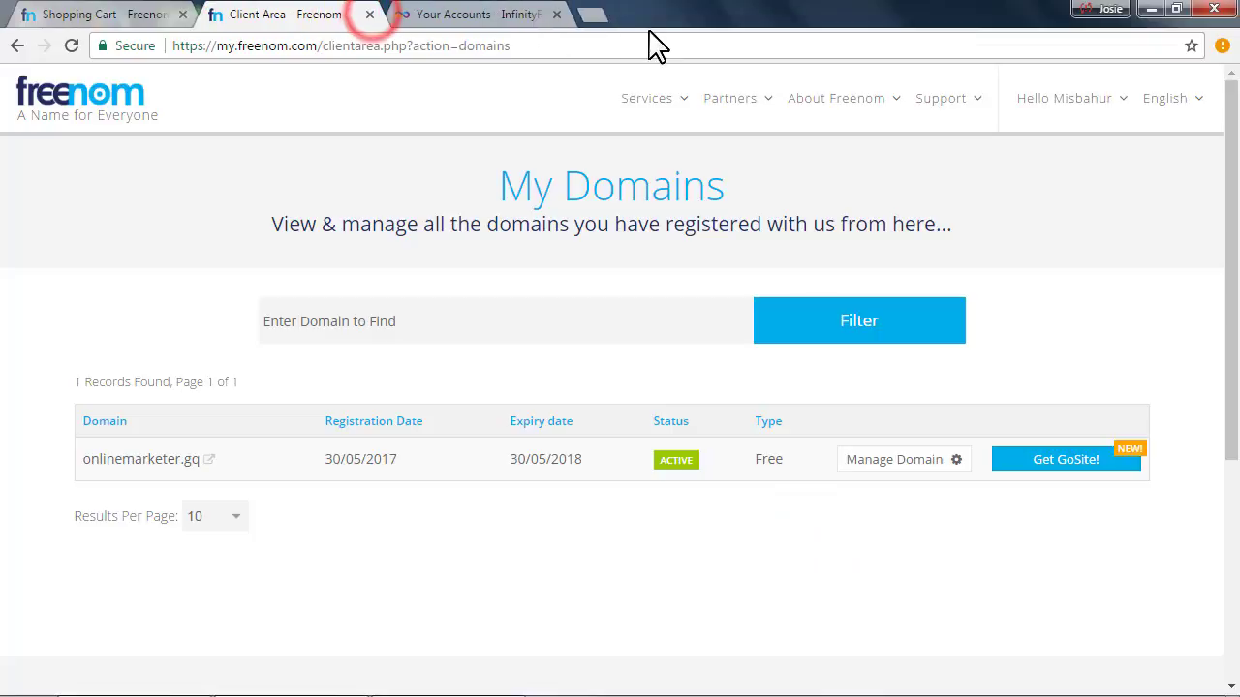
# Close the Freenom shopping cart tab and start a new hosting account from InfinityFree's Your Accounts page
pyautogui.click(437, 13)
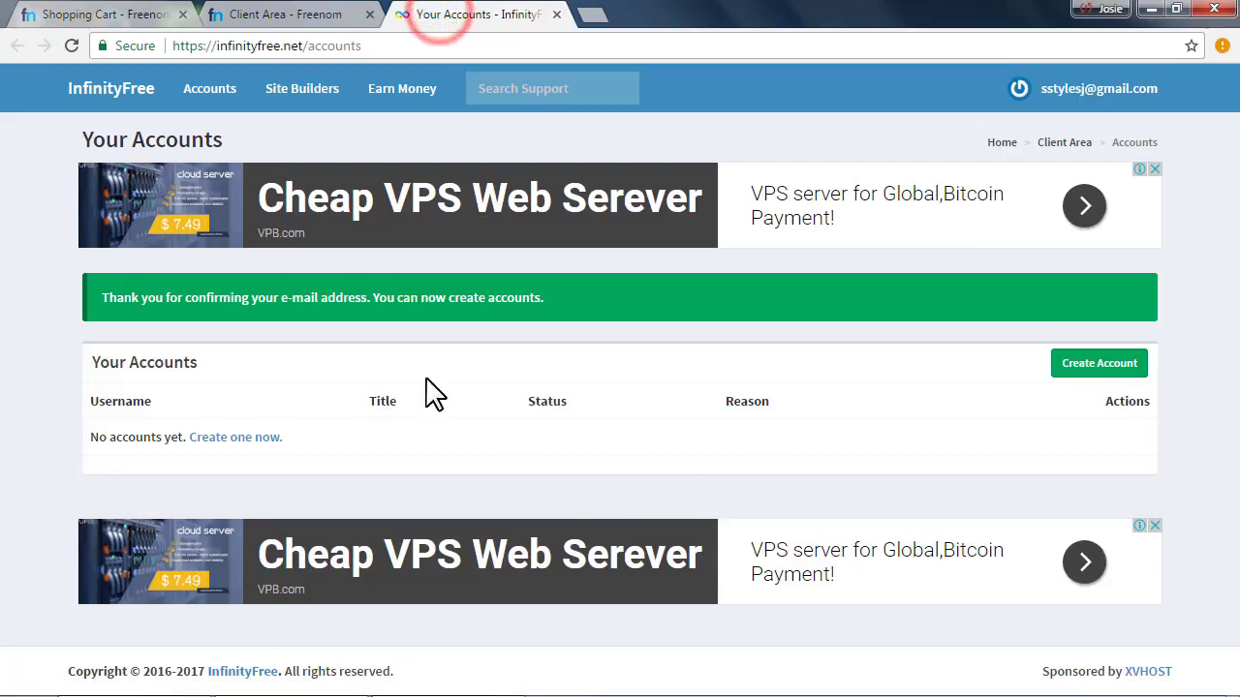
pyautogui.click(123, 14)
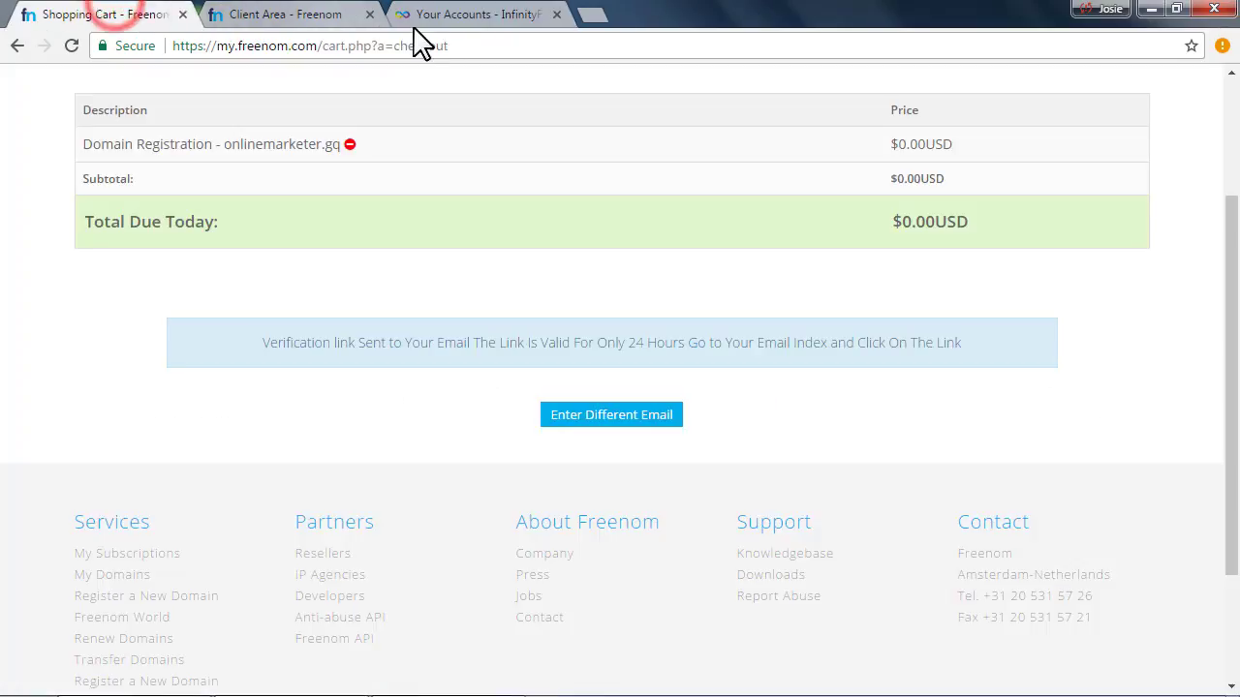
pyautogui.click(436, 19)
pyautogui.click(302, 24)
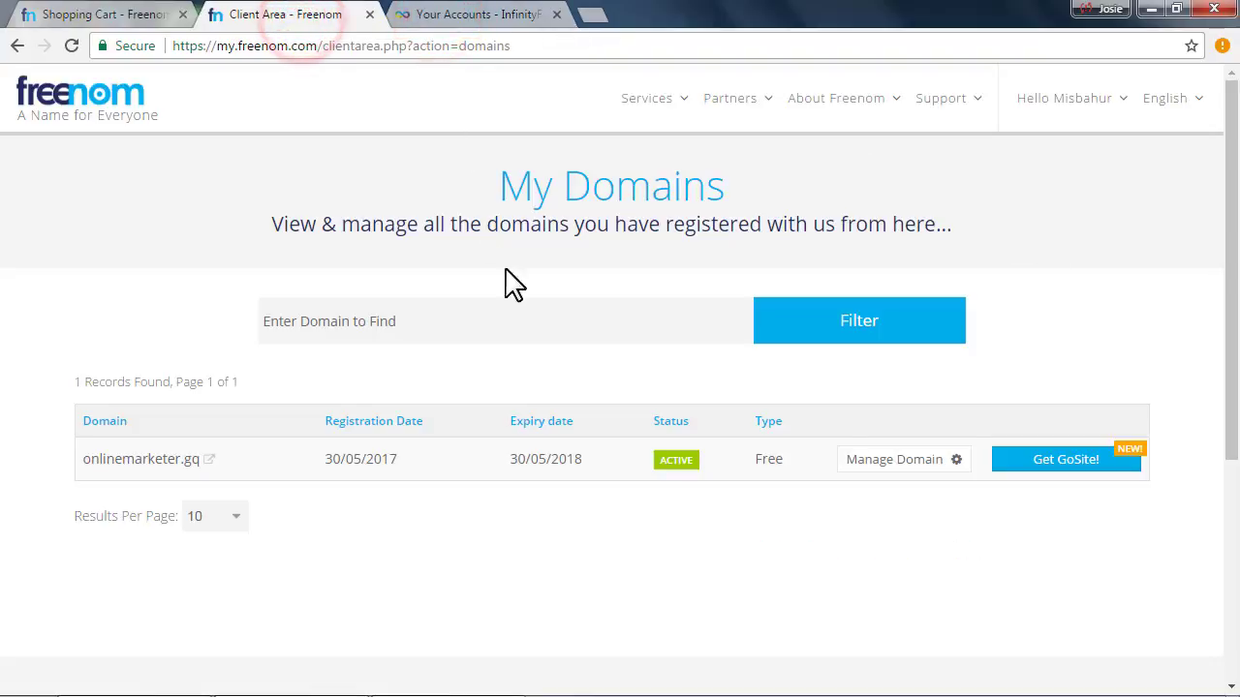
pyautogui.click(183, 15)
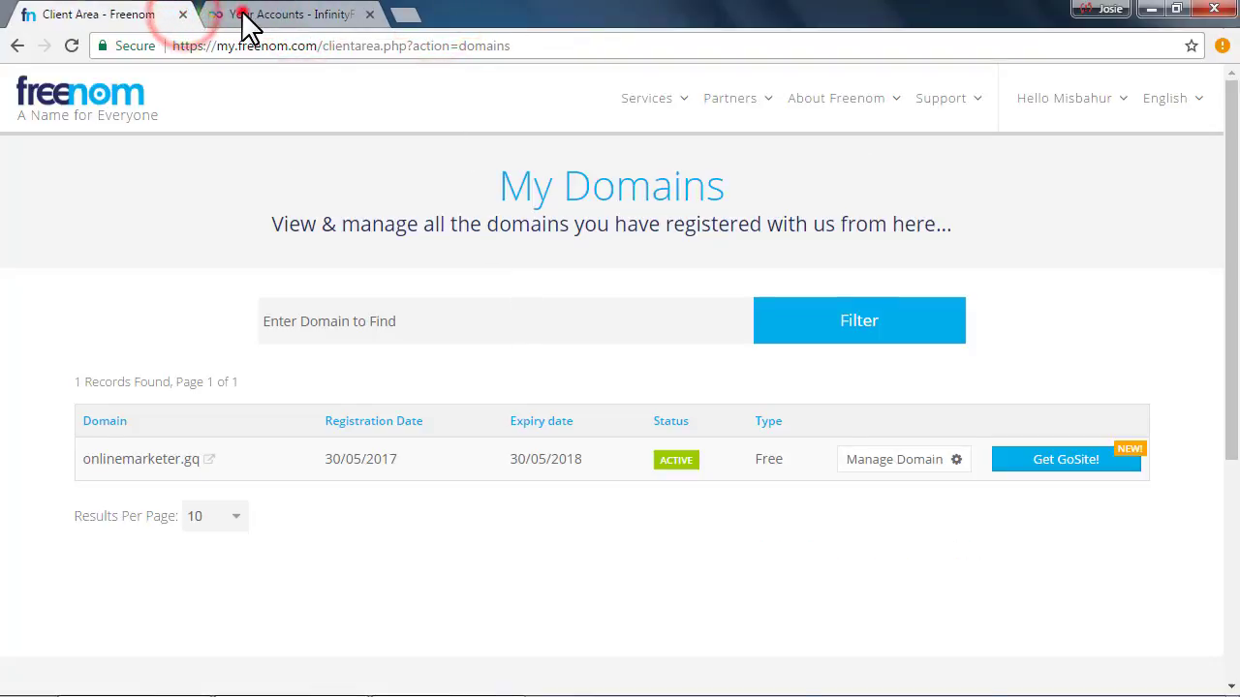
pyautogui.click(229, 16)
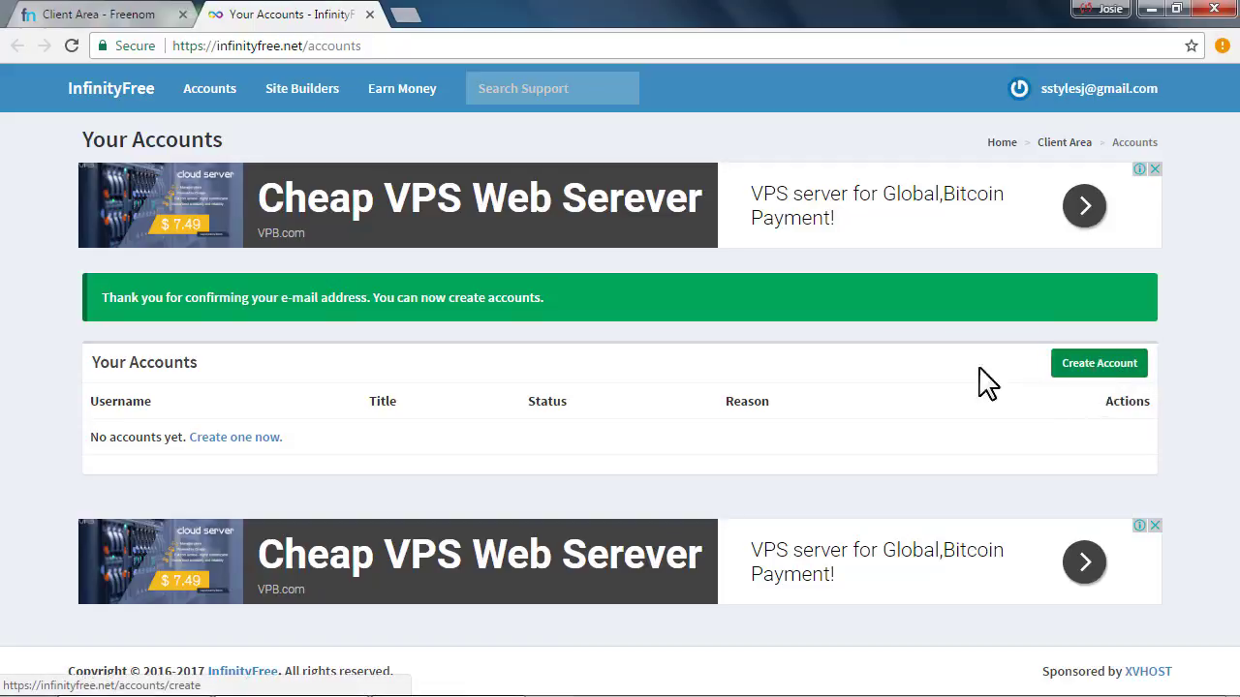
pyautogui.click(1083, 366)
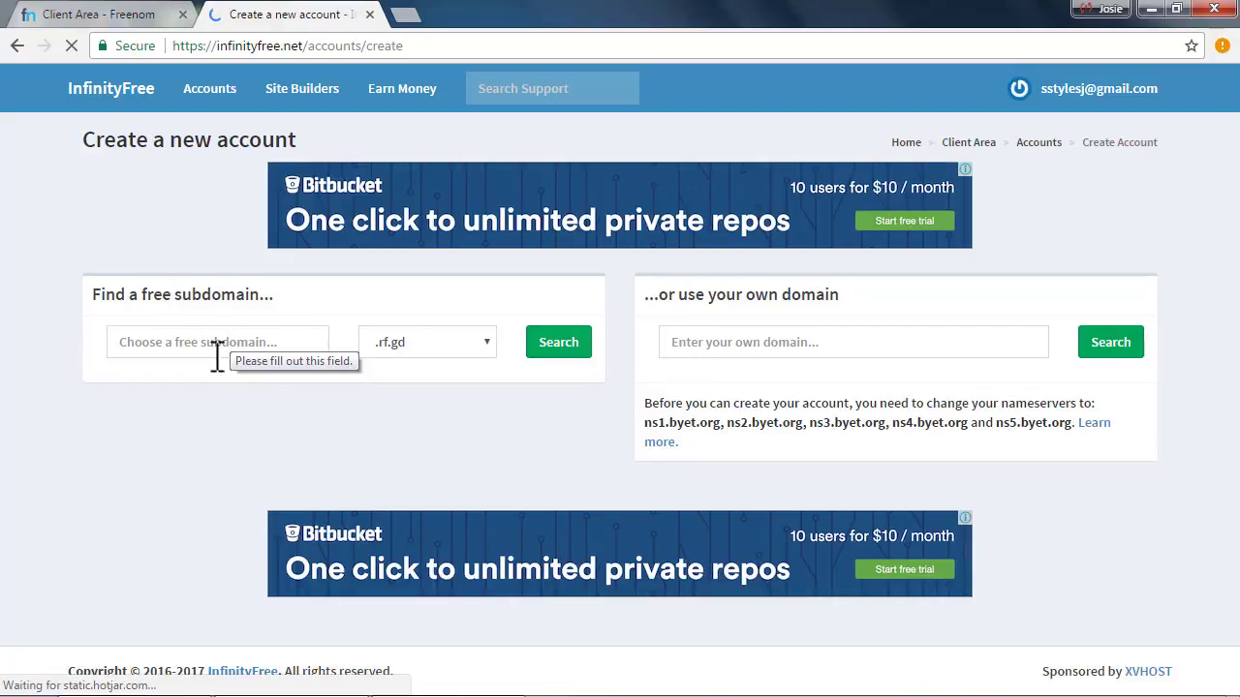
# Check the required nameservers ns1–ns5.byet.org on InfinityFree, then go back to Freenom's My Domains
pyautogui.click(152, 344)
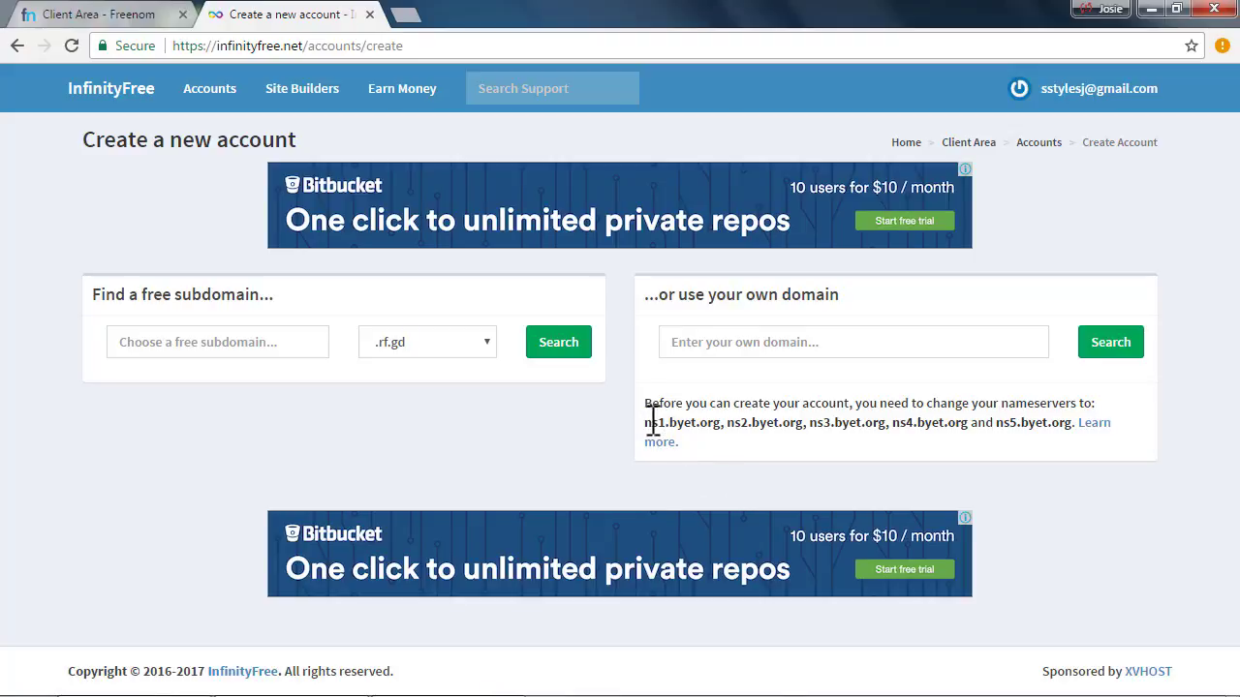
pyautogui.moveTo(646, 422); pyautogui.dragTo(1068, 426)
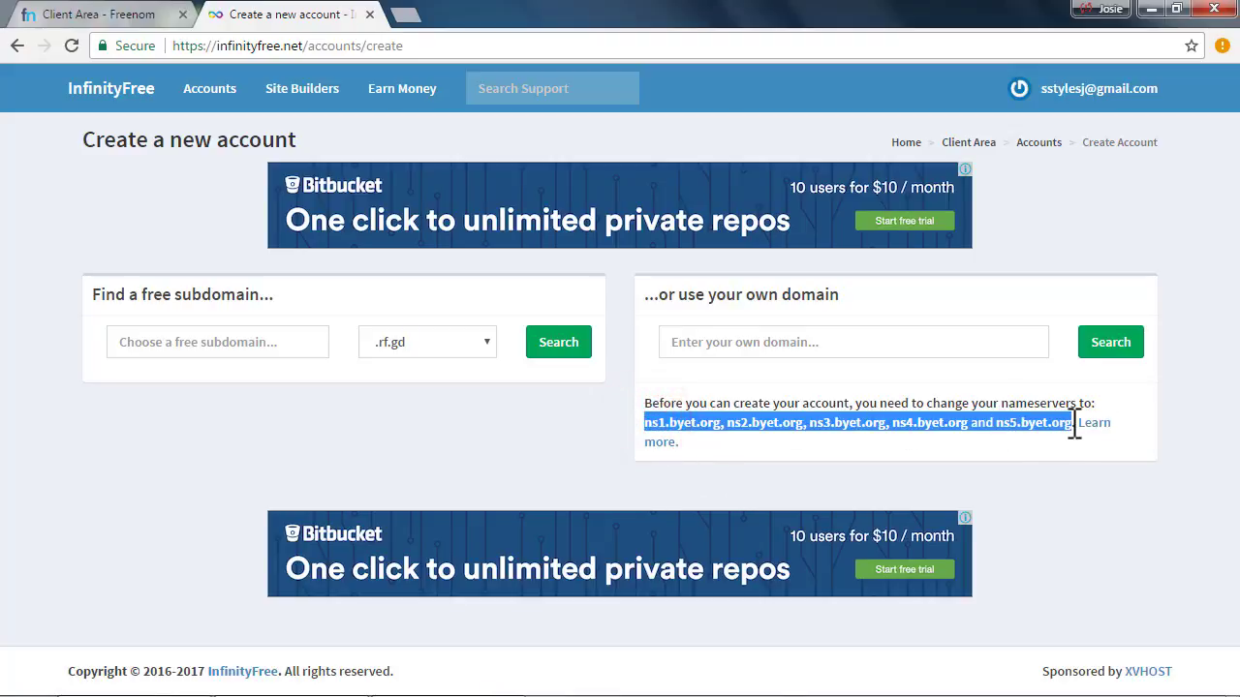
pyautogui.click(899, 426)
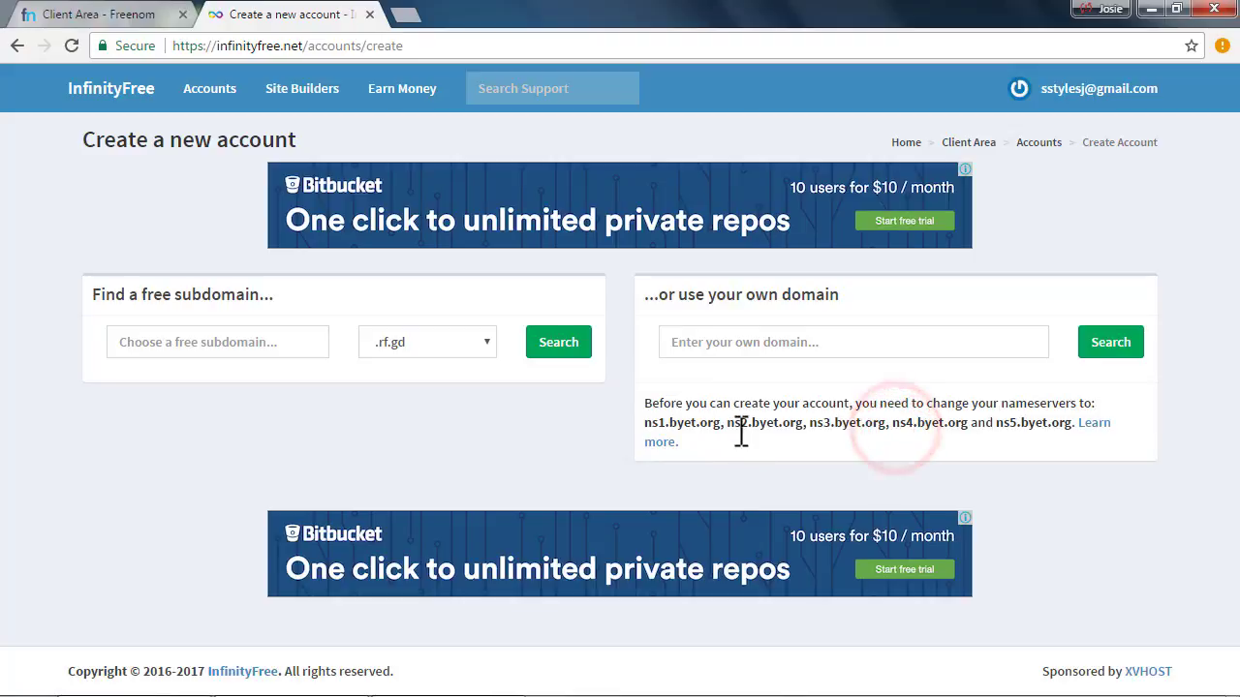
pyautogui.click(717, 426)
pyautogui.click(92, 14)
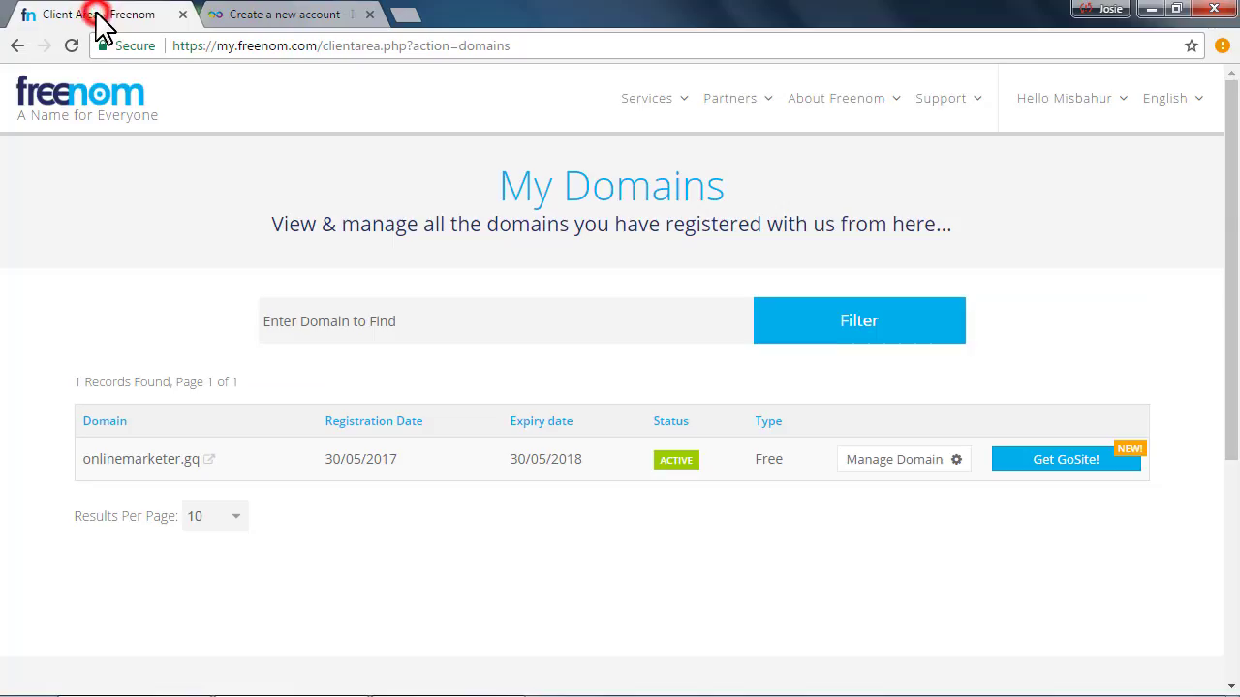
# Open onlinemarketer.gq's nameserver settings and choose custom nameservers
pyautogui.click(896, 463)
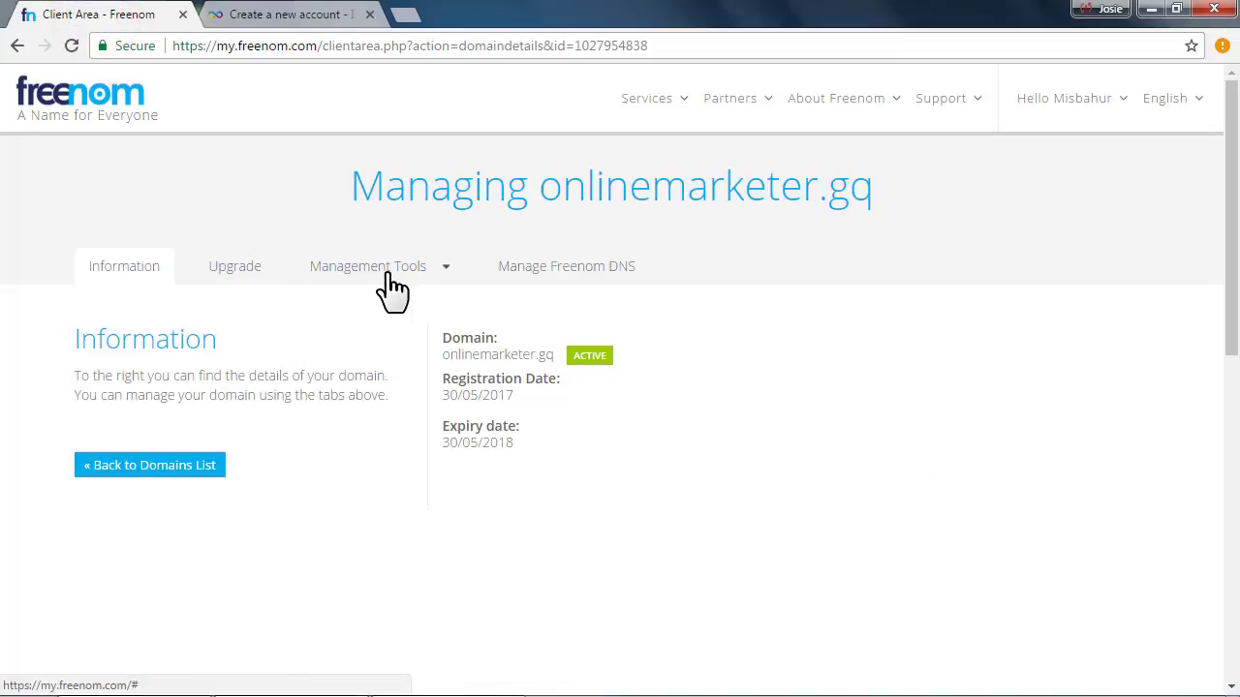
pyautogui.click(437, 273)
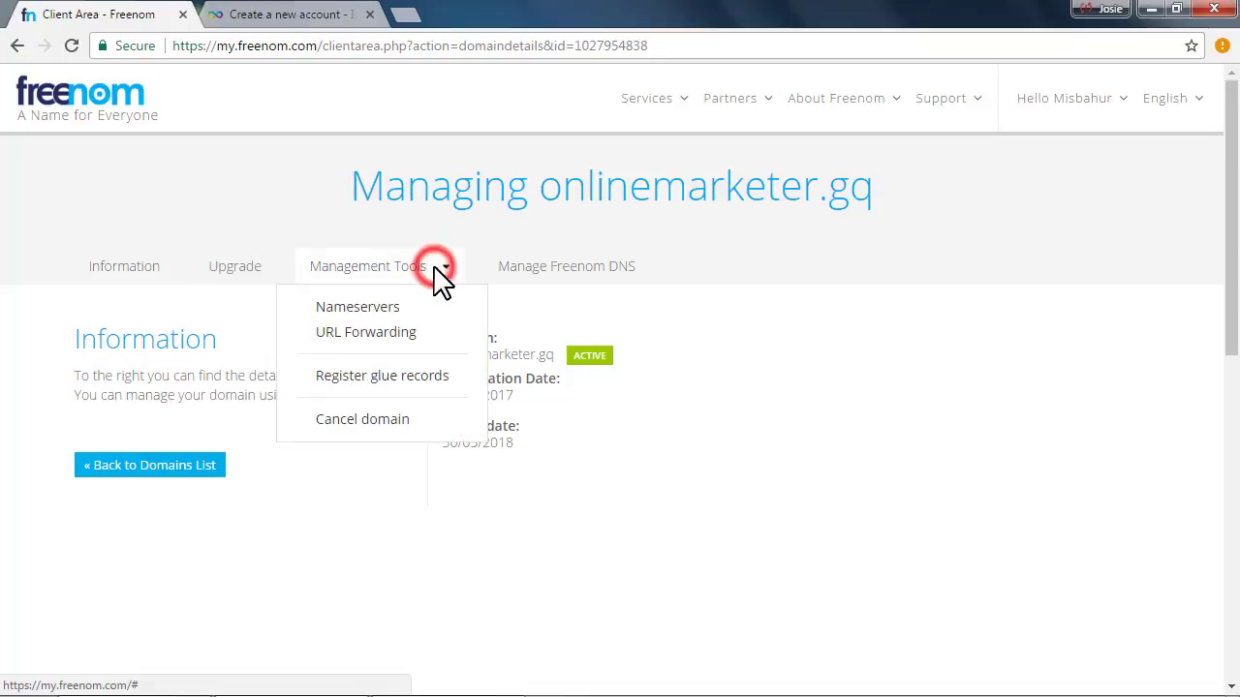
pyautogui.click(360, 308)
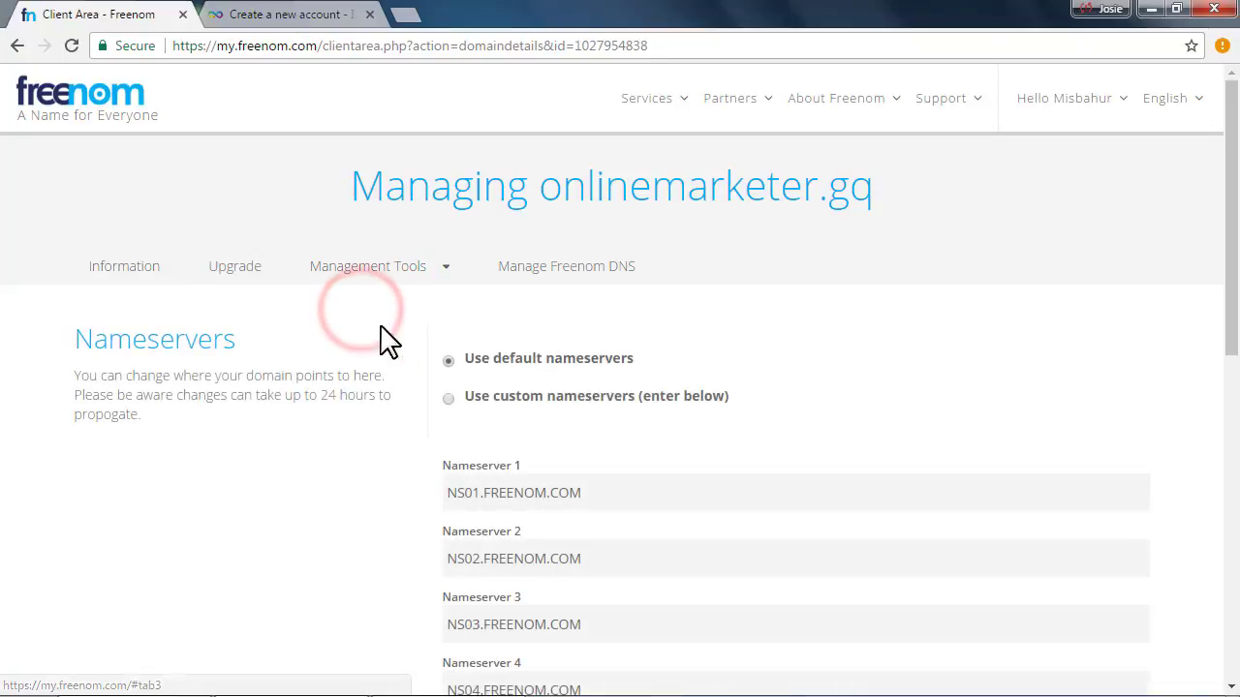
pyautogui.scroll(-2, 642, 437)
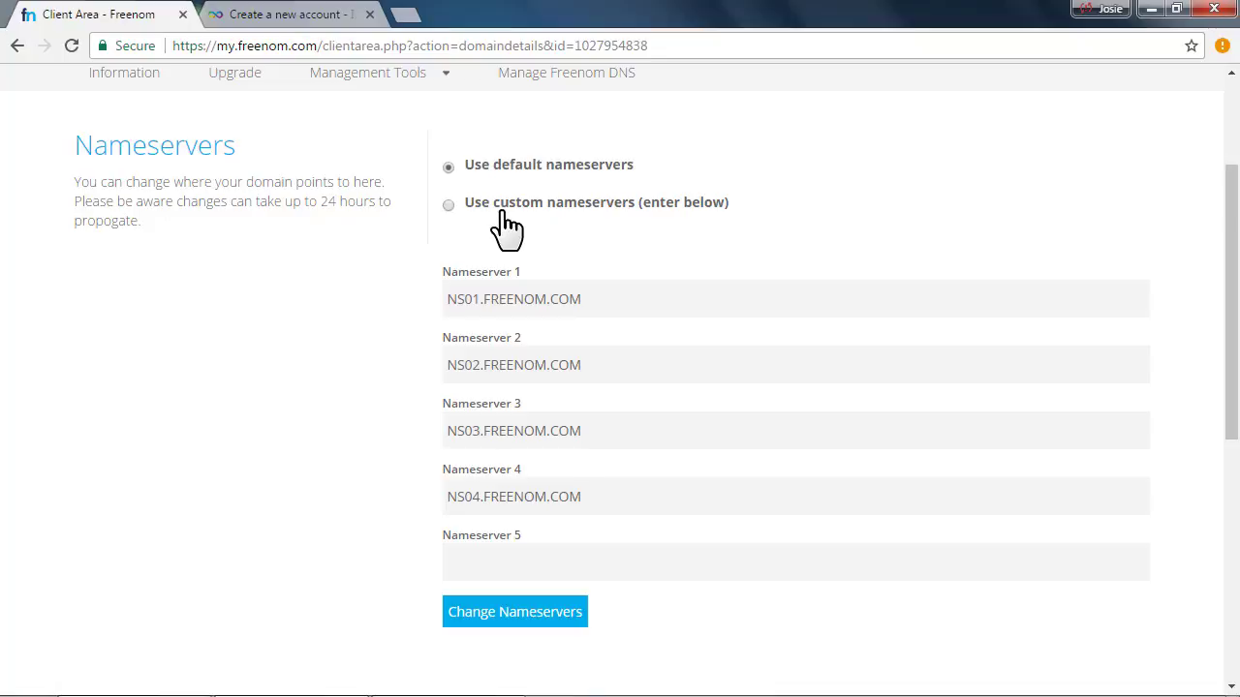
pyautogui.click(451, 205)
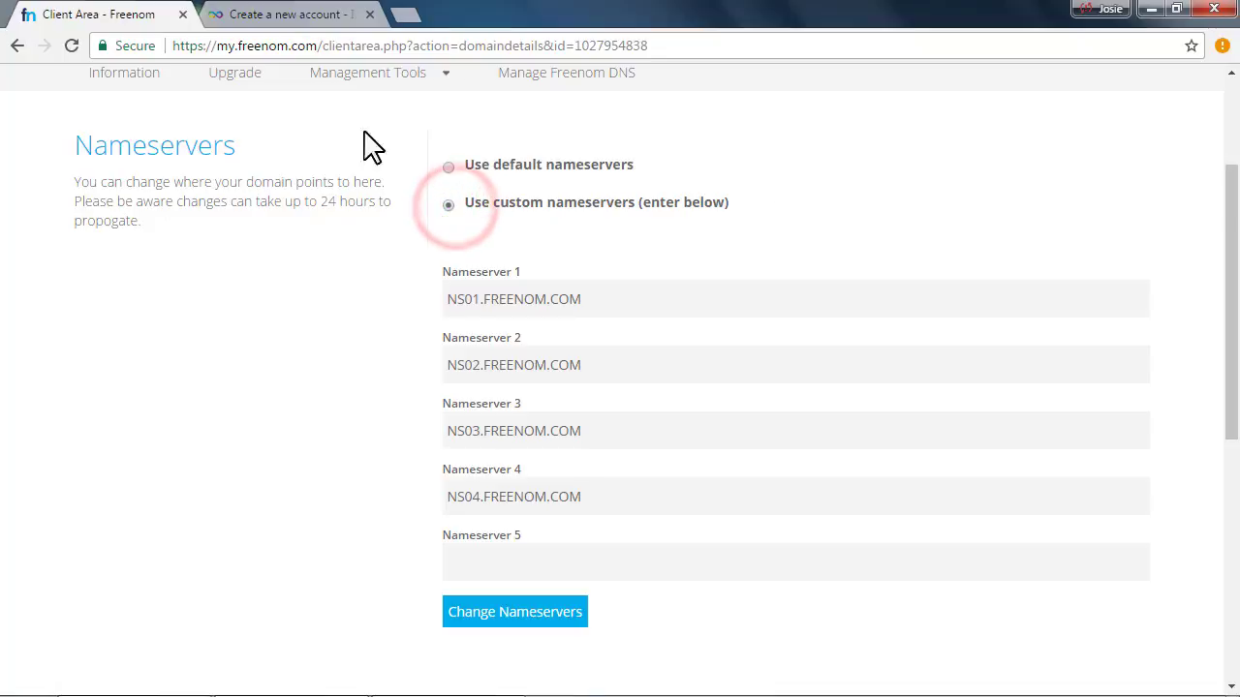
# Copy ns1.byet.org from InfinityFree and paste it into Nameserver 1
pyautogui.click(324, 14)
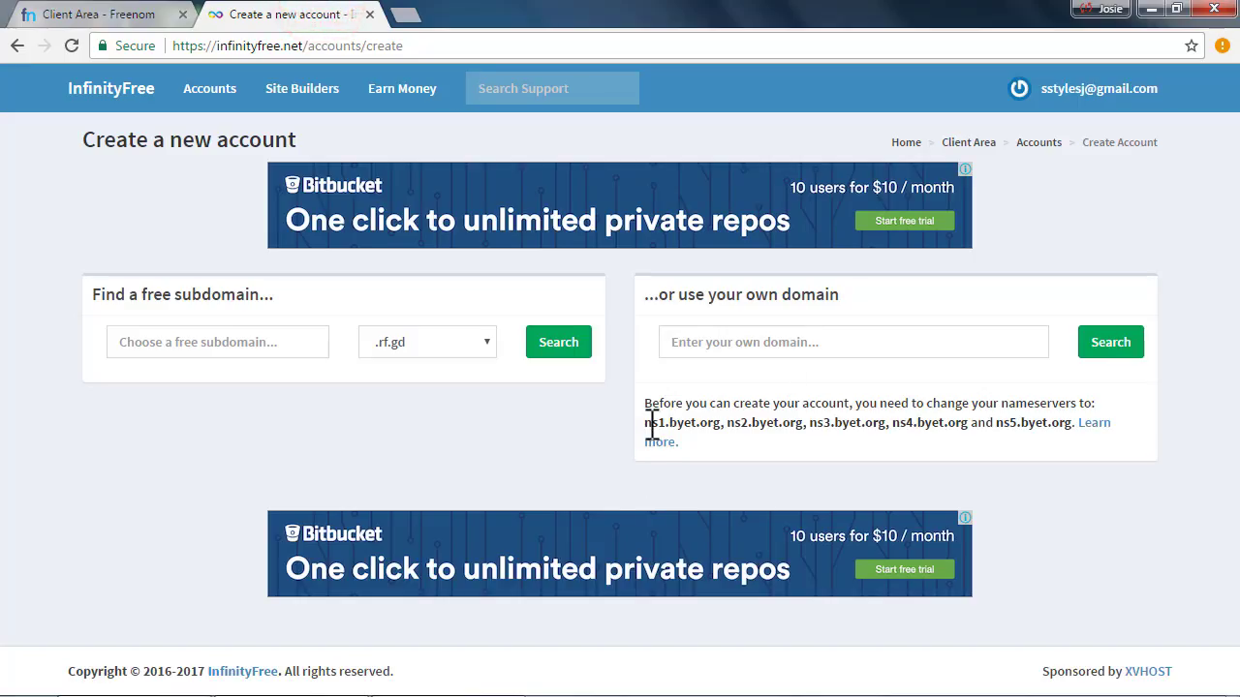
pyautogui.moveTo(647, 423); pyautogui.dragTo(720, 426)
pyautogui.rightClick(706, 424)
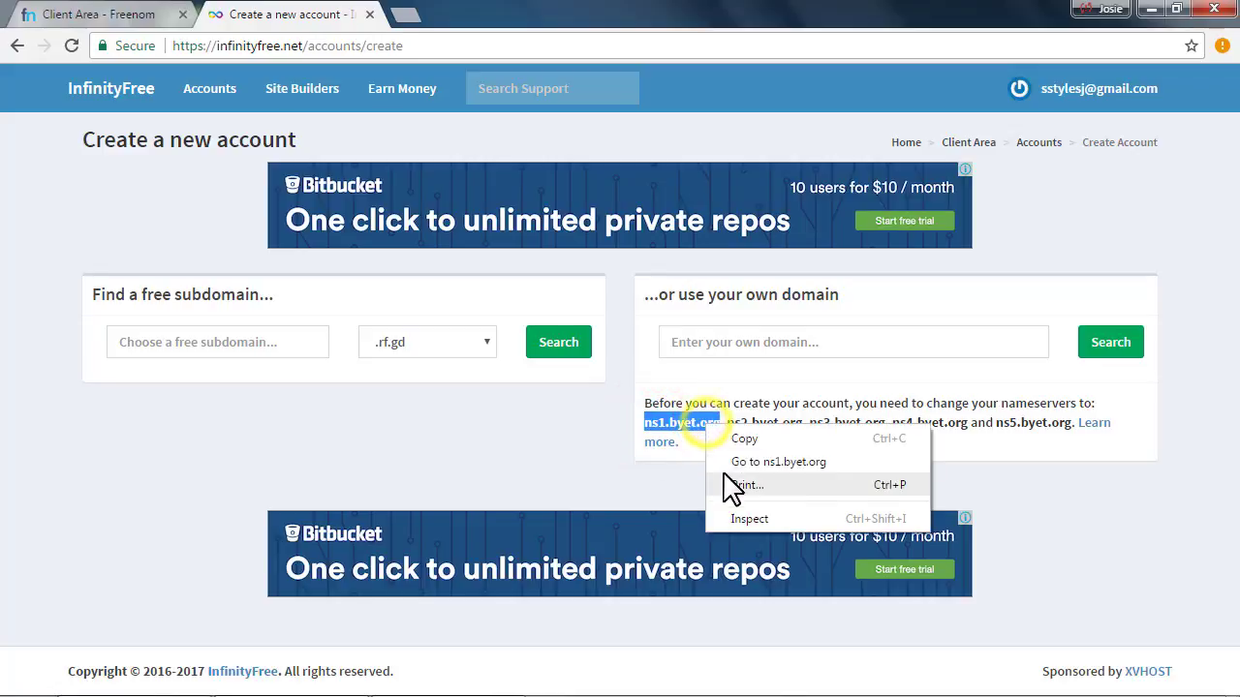
pyautogui.click(727, 438)
pyautogui.click(121, 14)
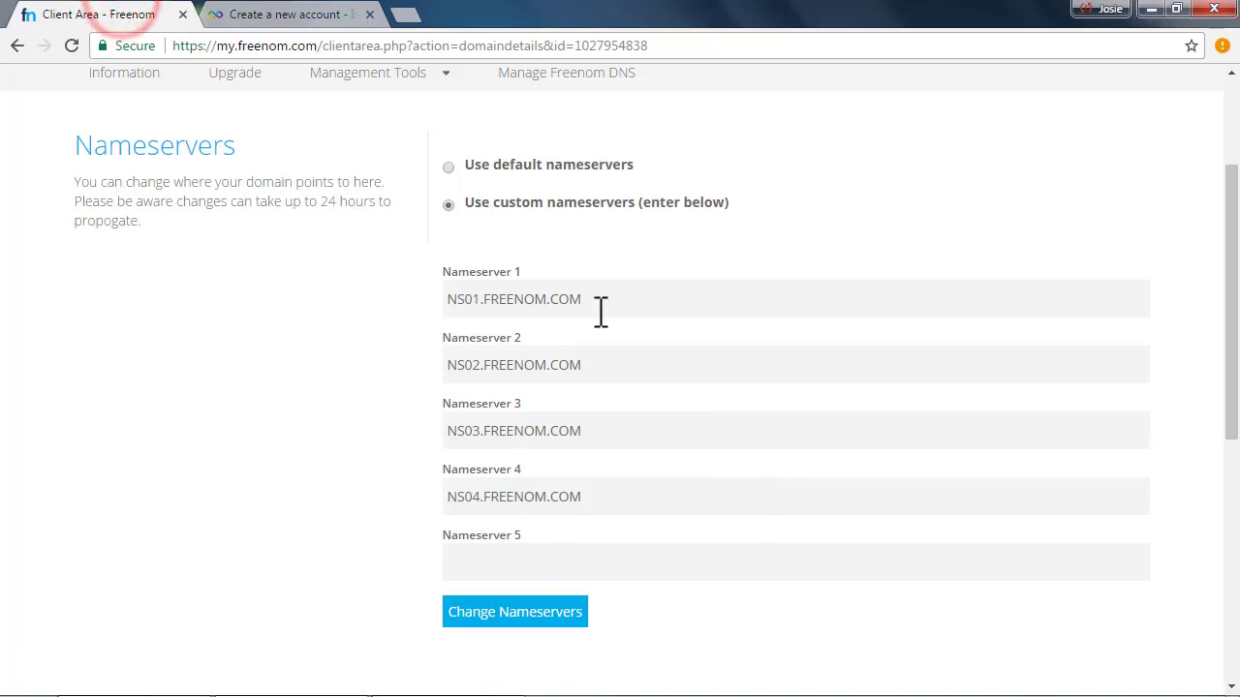
pyautogui.moveTo(620, 298); pyautogui.dragTo(446, 299)
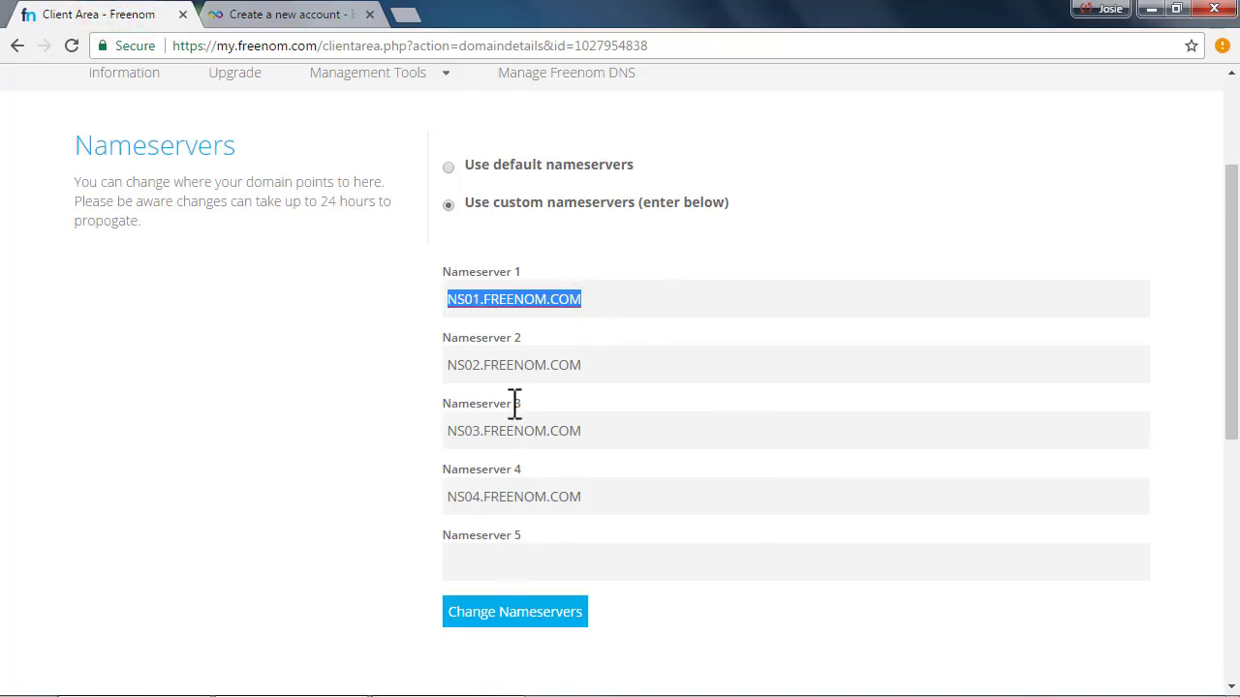
pyautogui.rightClick(478, 298)
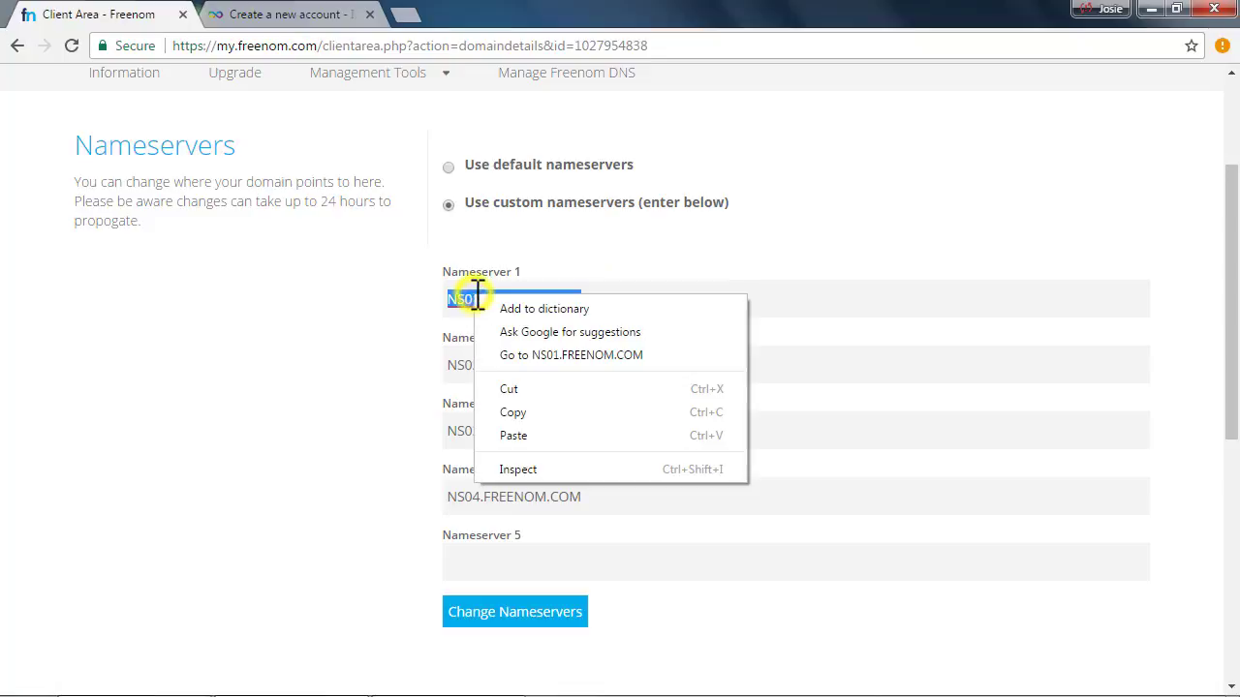
pyautogui.click(541, 432)
pyautogui.click(465, 298)
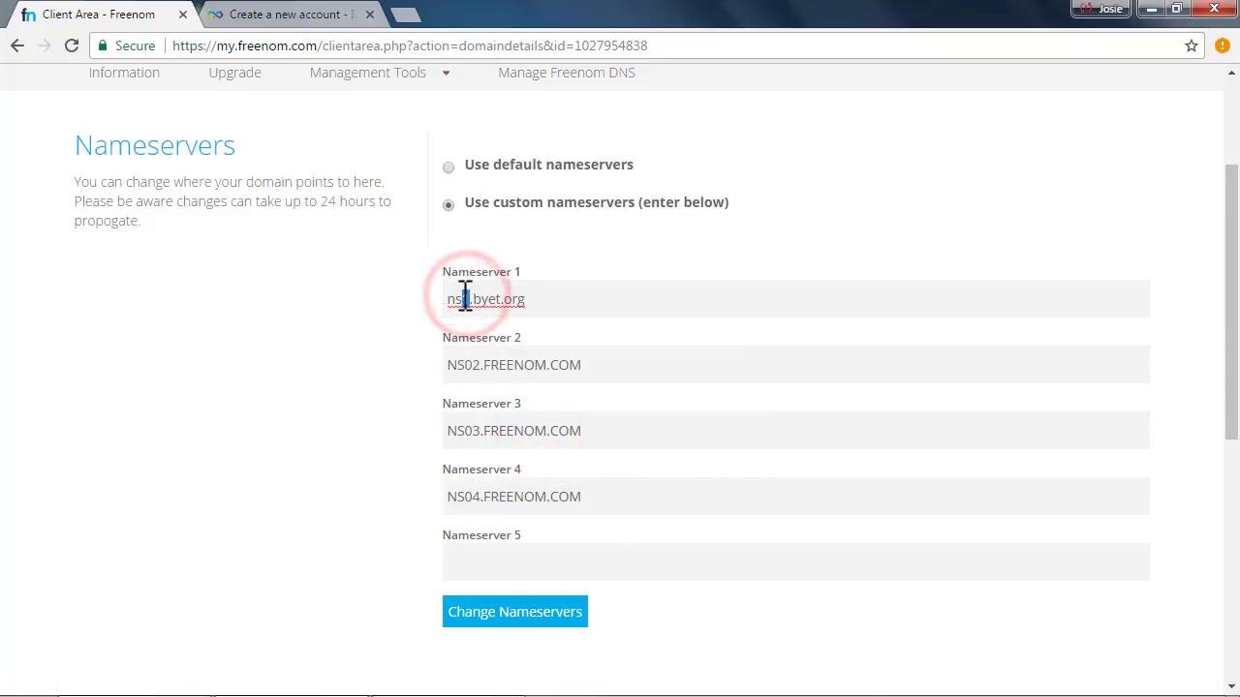
# Fill Nameservers 2 and 3 with ns2.byet.org and ns3.byet.org
pyautogui.tripleClick(622, 365)
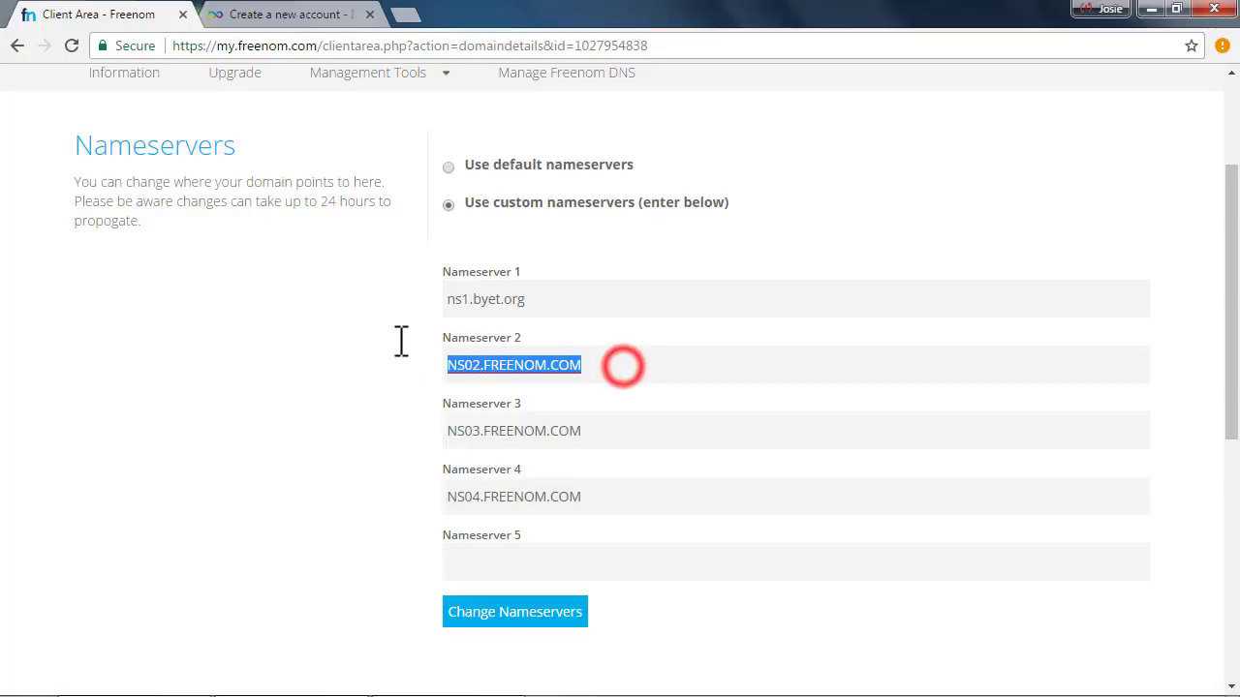
pyautogui.rightClick(481, 366)
pyautogui.click(535, 509)
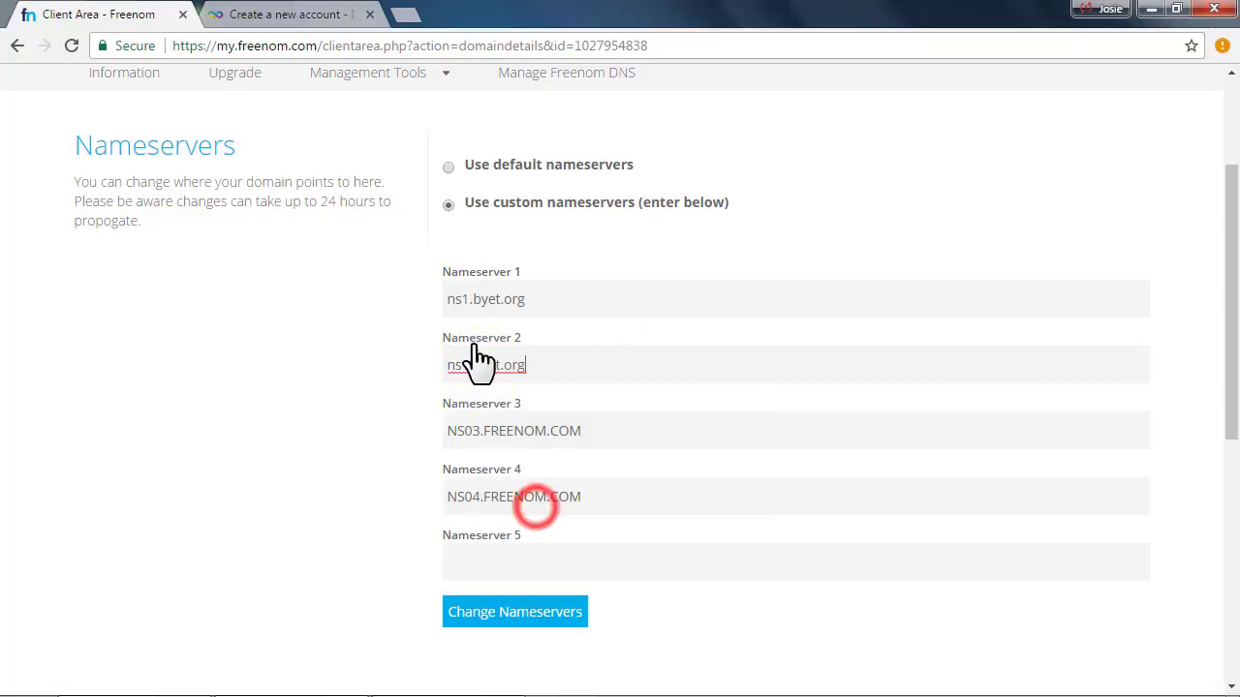
pyautogui.click(464, 365)
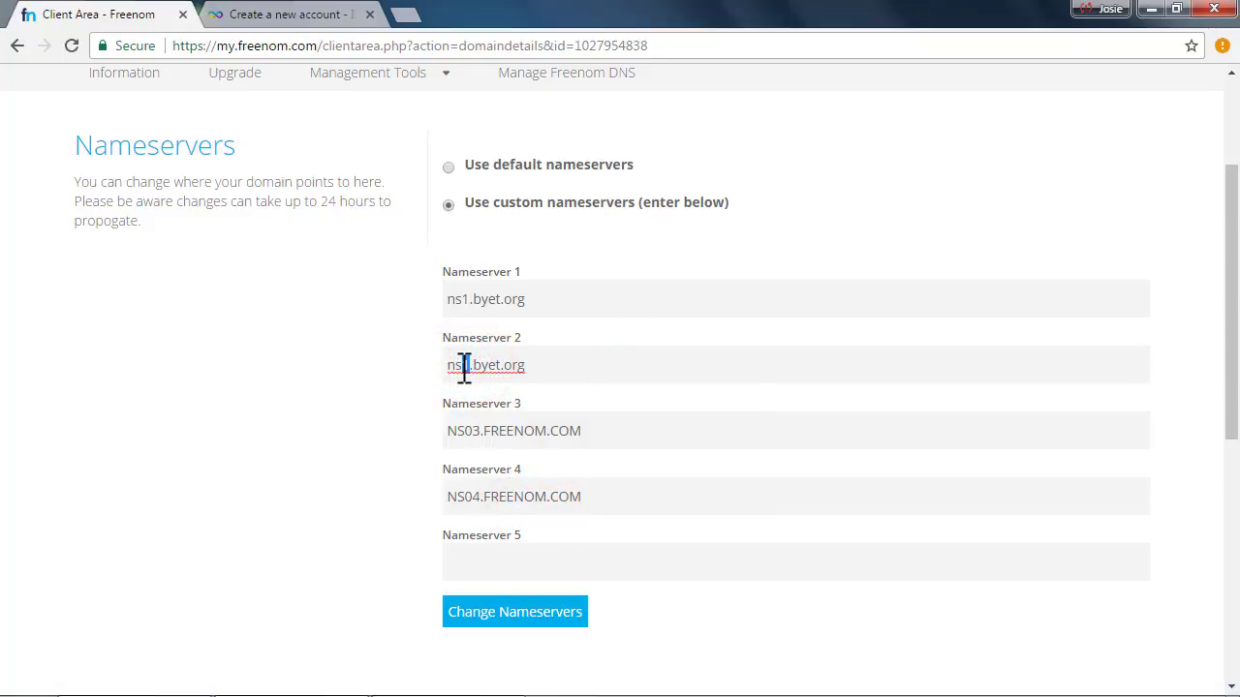
pyautogui.hotkey('ctrl', 'a')
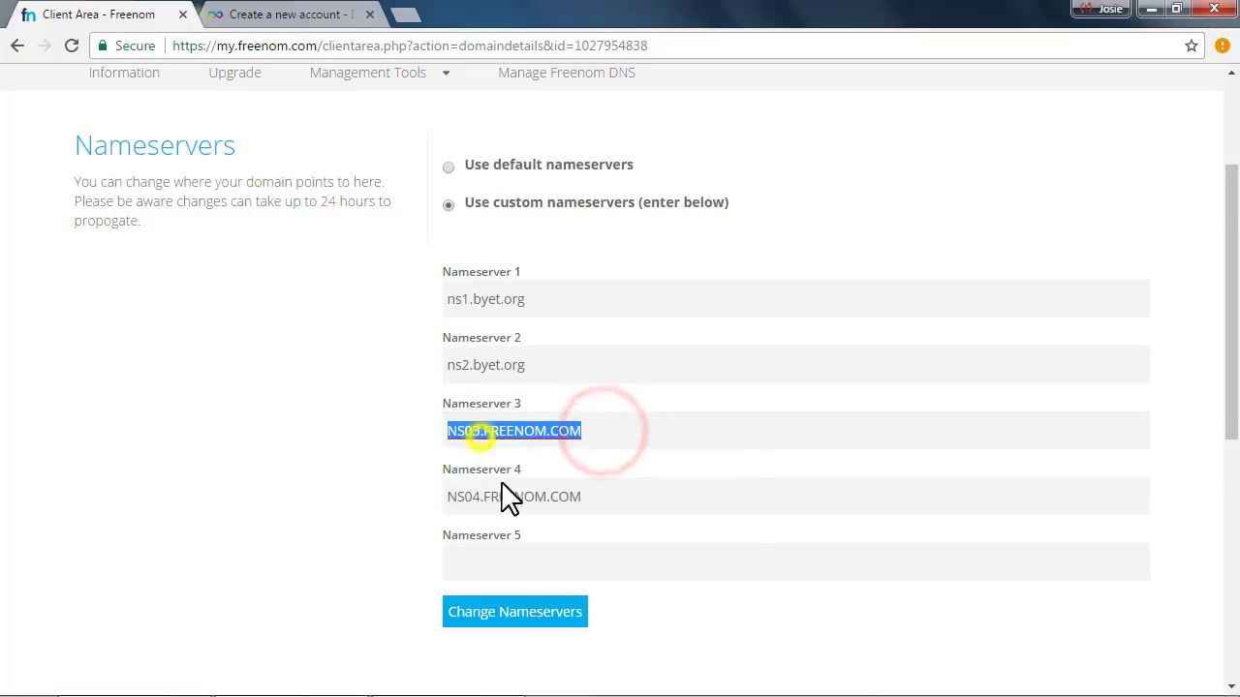
pyautogui.rightClick(485, 437)
pyautogui.click(533, 572)
pyautogui.click(462, 429)
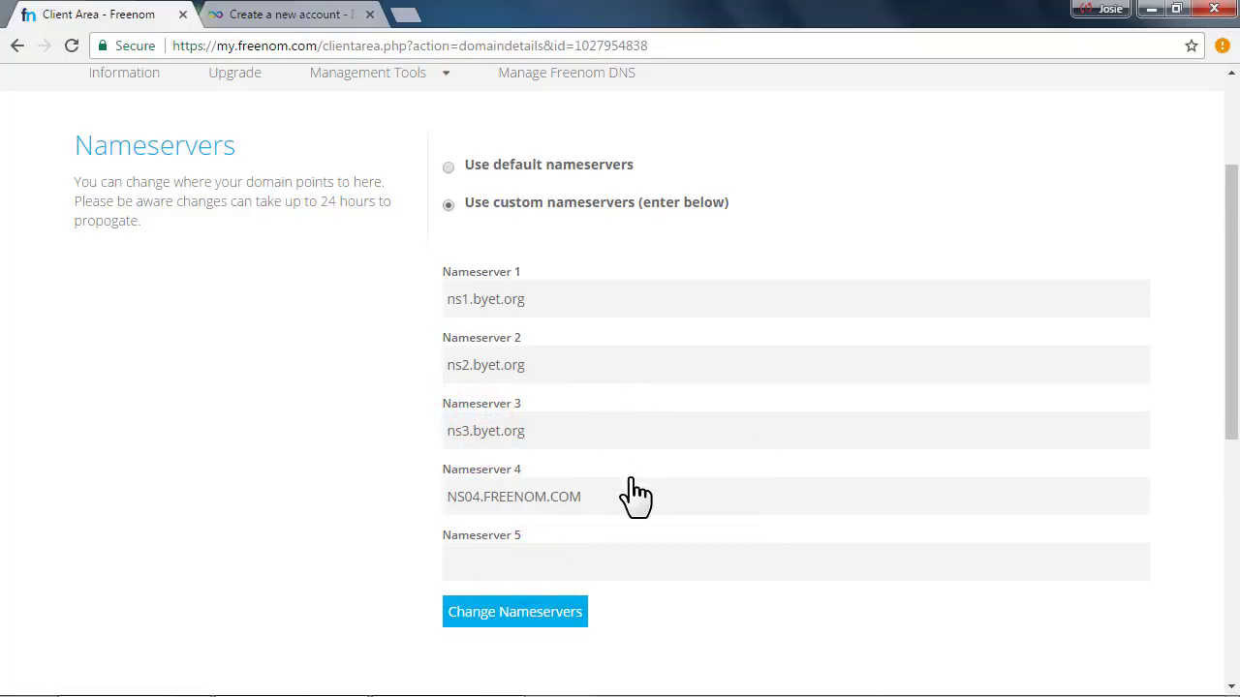
# Replace Nameserver 4 with ns4.byet.org and fill Nameserver 5 with ns5.byet.org
pyautogui.moveTo(608, 497); pyautogui.dragTo(429, 500)
pyautogui.rightClick(484, 492)
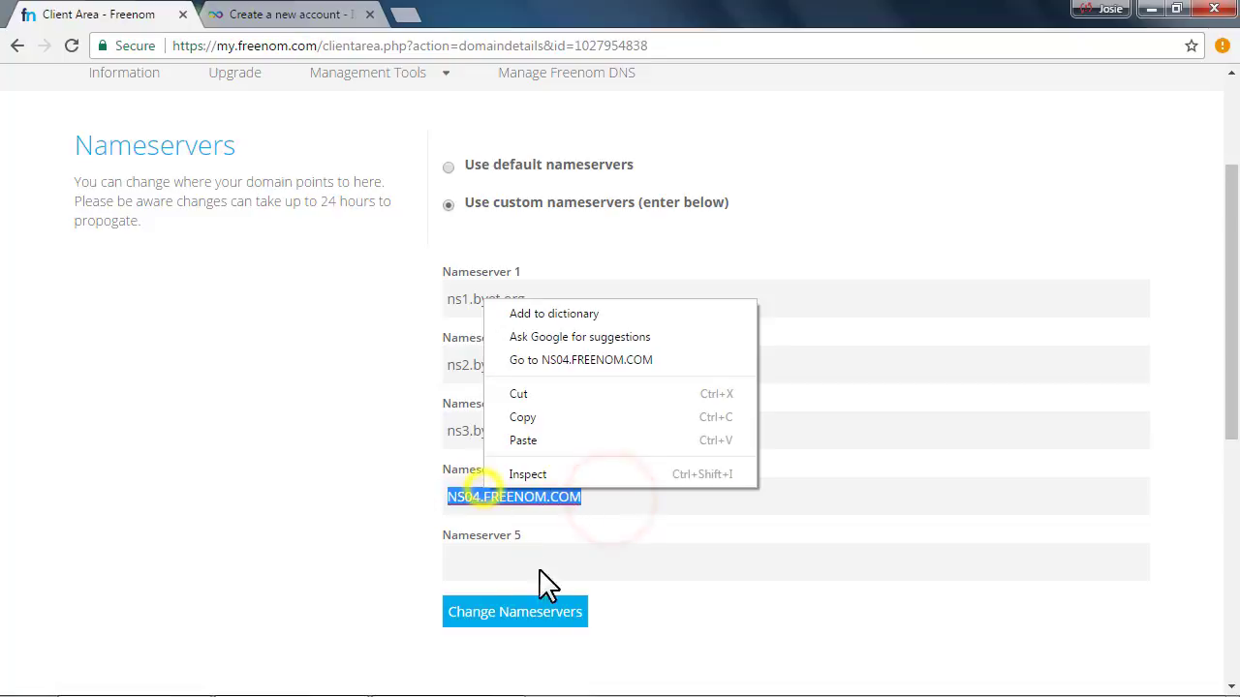
pyautogui.click(533, 438)
pyautogui.moveTo(462, 498); pyautogui.dragTo(468, 497)
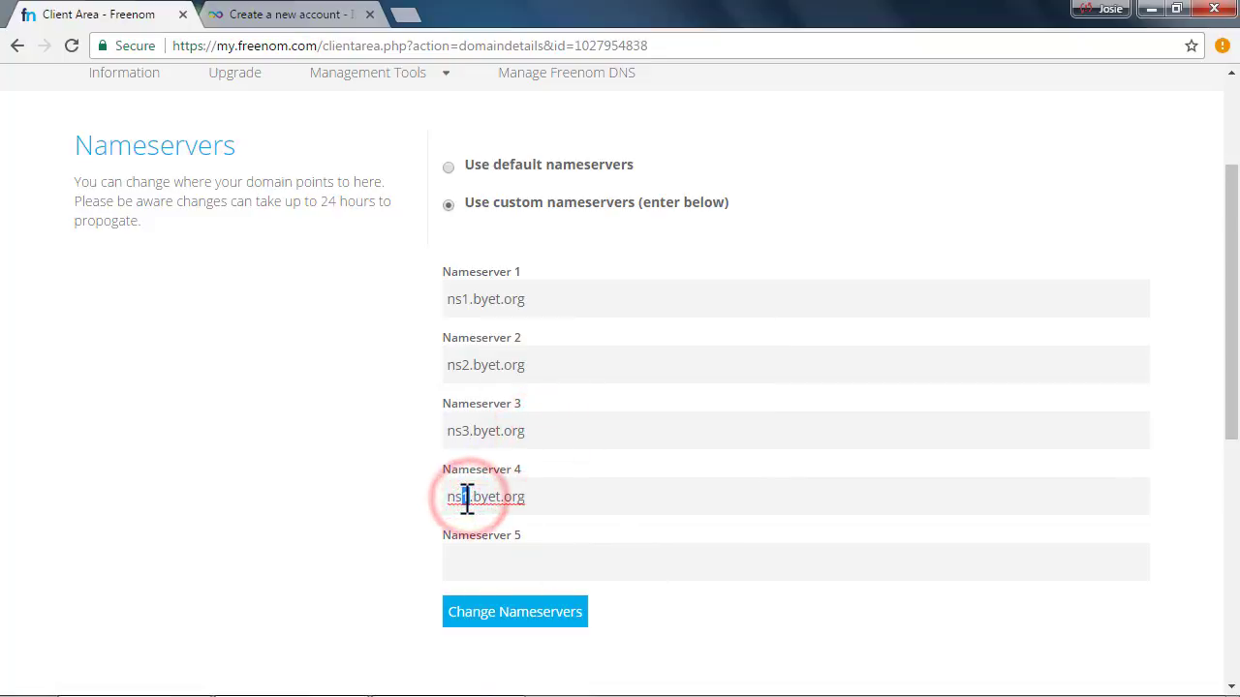
pyautogui.write('4')
pyautogui.rightClick(523, 552)
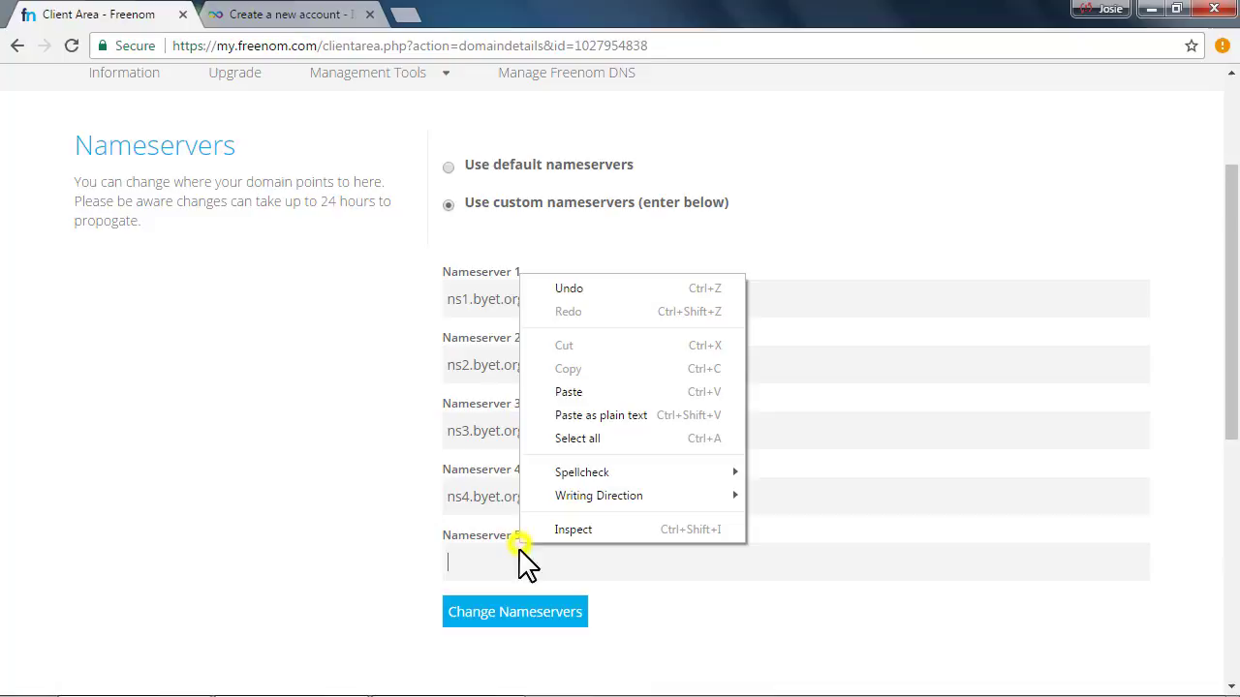
pyautogui.click(581, 390)
pyautogui.click(461, 563)
pyautogui.moveTo(461, 563); pyautogui.dragTo(472, 563)
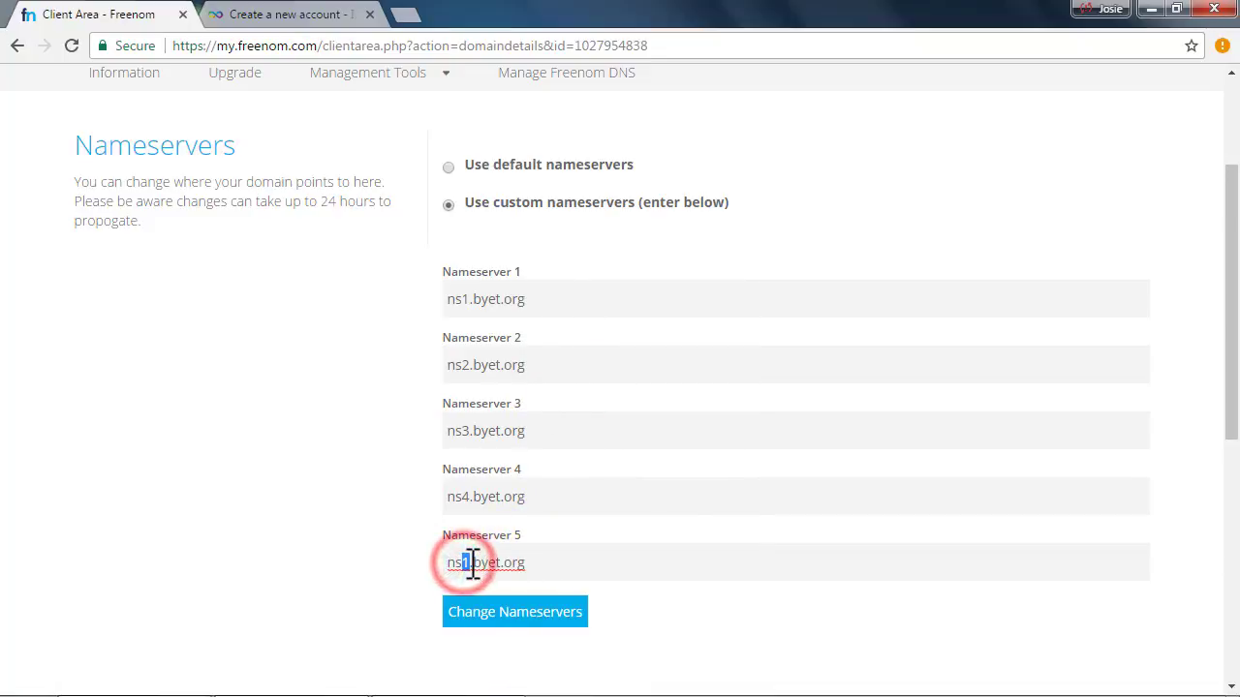
pyautogui.write('5')
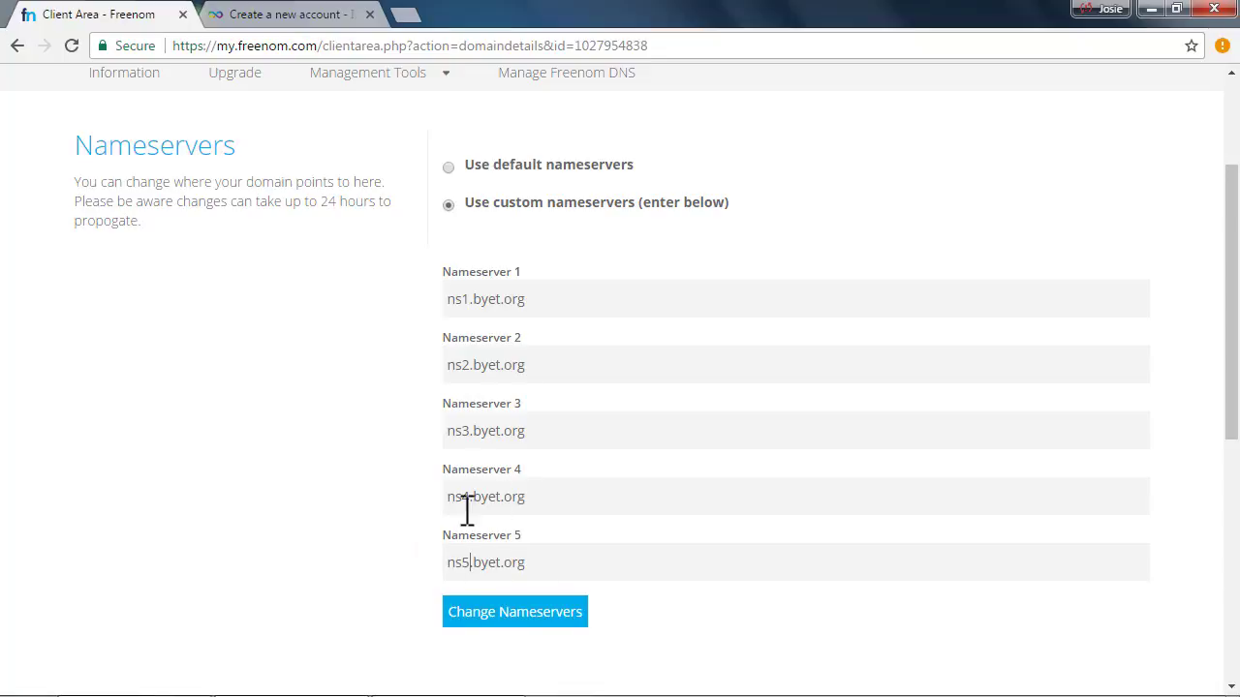
# Save the nameservers and confirm the Changes Saved Successfully message
pyautogui.click(533, 612)
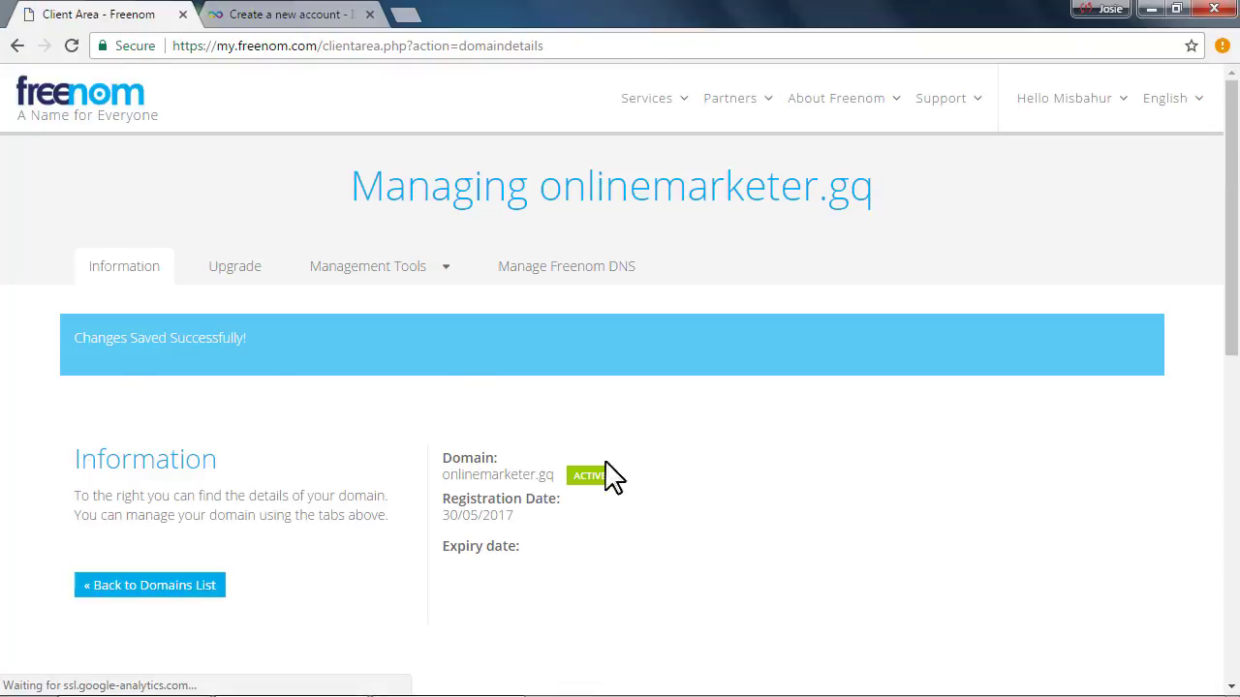
pyautogui.scroll(-2, 603, 476)
pyautogui.moveTo(205, 145); pyautogui.dragTo(247, 146)
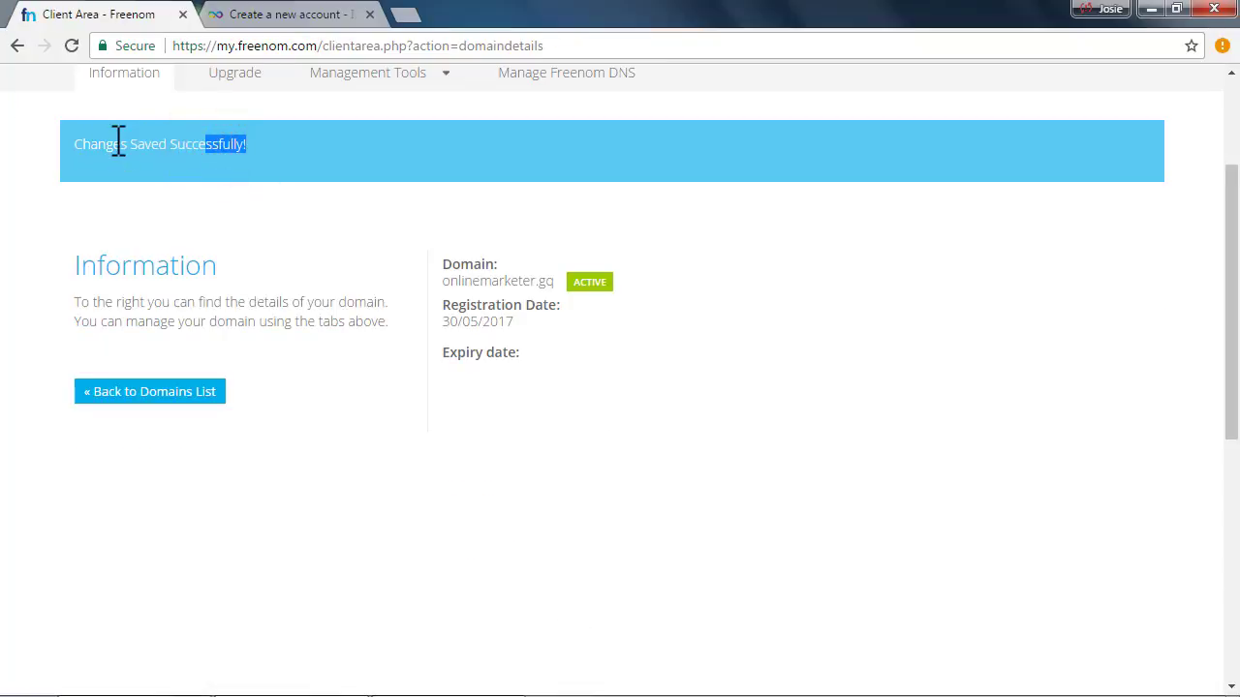
pyautogui.moveTo(115, 141); pyautogui.dragTo(269, 145)
pyautogui.click(330, 264)
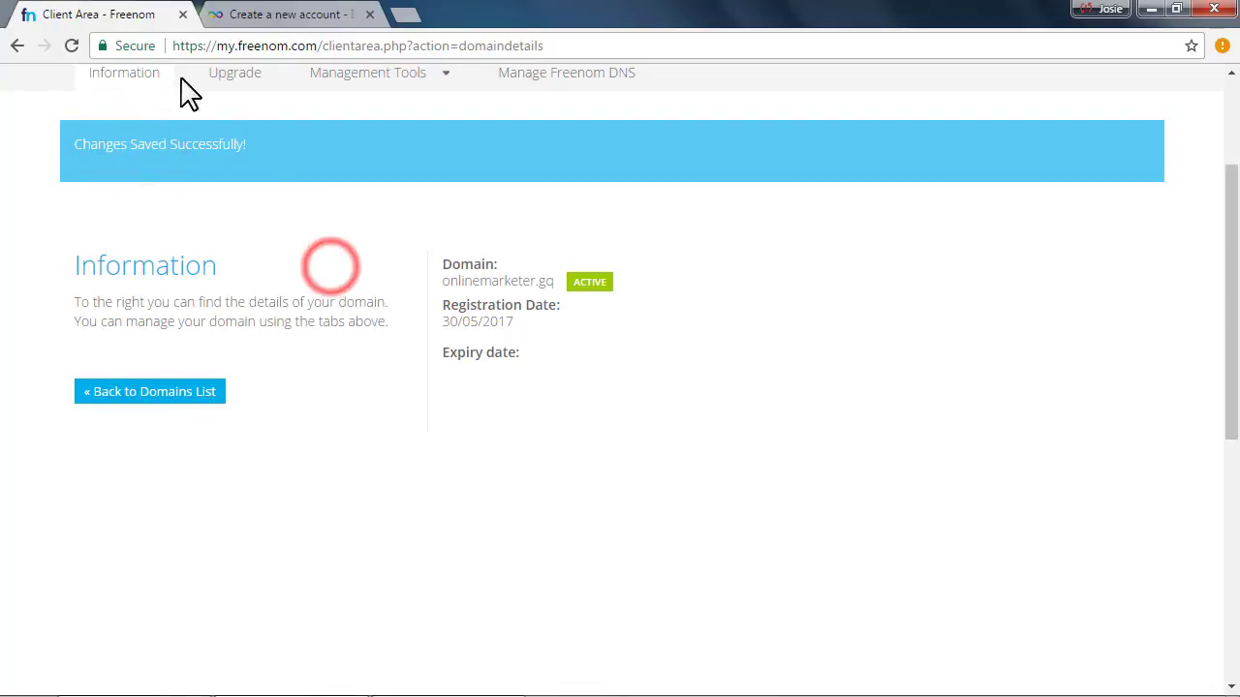
pyautogui.scroll(2, 499, 390)
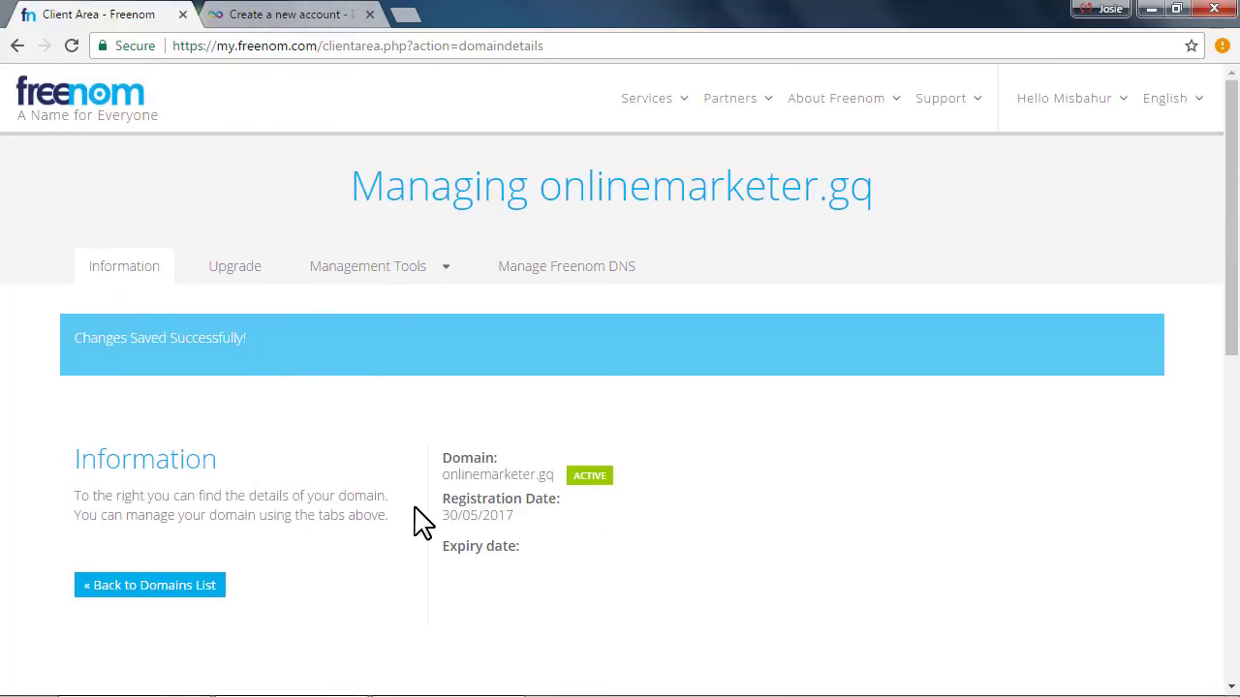
pyautogui.click(312, 13)
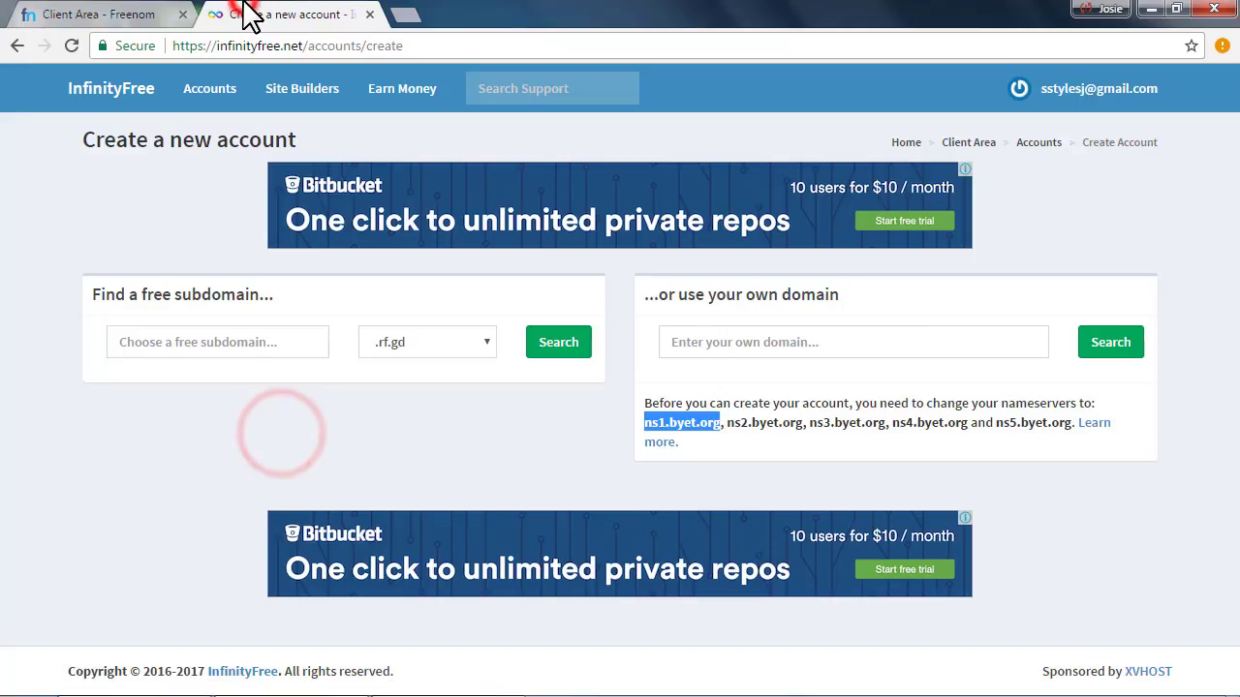
# Copy onlinemarketer.gq from Freenom into InfinityFree's own-domain field and check its availability
pyautogui.click(676, 340)
pyautogui.click(134, 14)
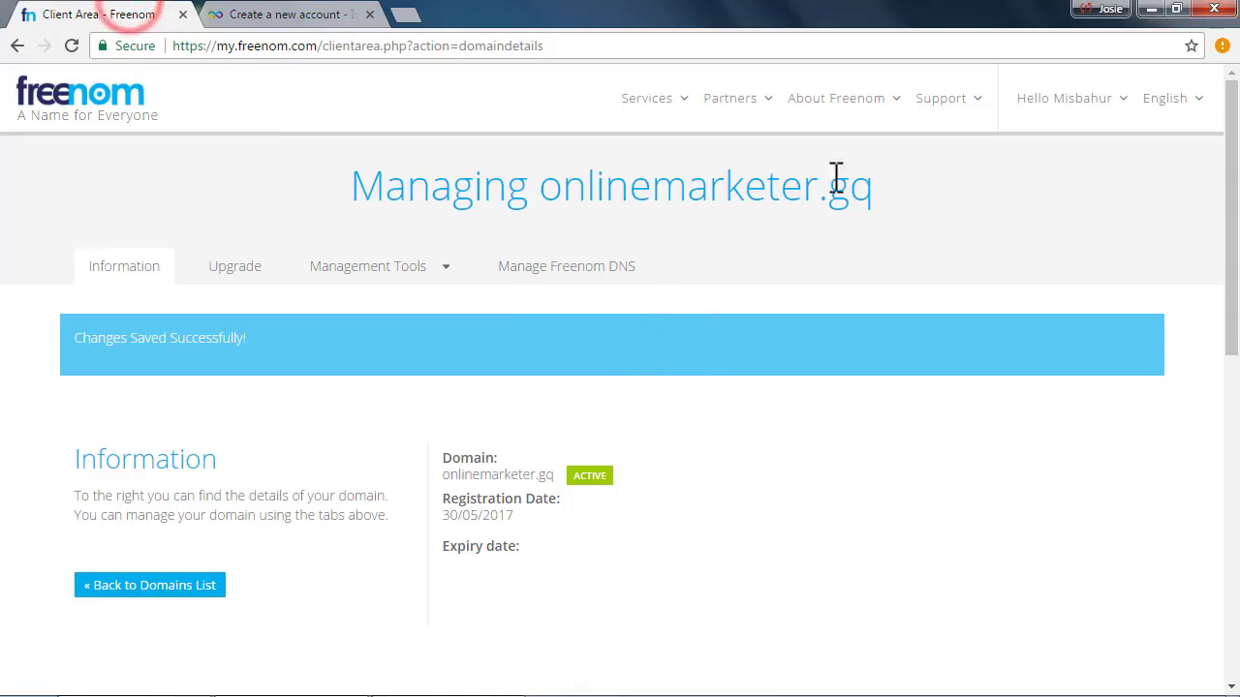
pyautogui.moveTo(871, 188); pyautogui.dragTo(585, 193)
pyautogui.rightClick(586, 194)
pyautogui.click(626, 207)
pyautogui.click(291, 14)
pyautogui.hotkey('ctrl', 'v')
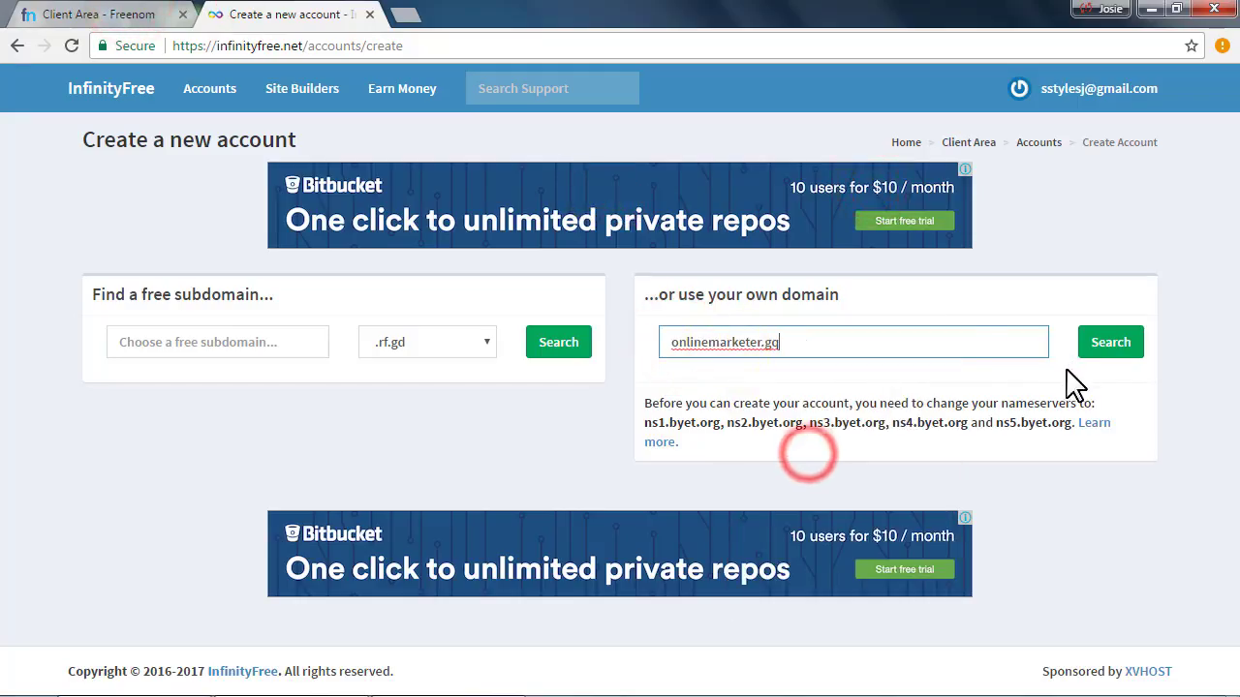
pyautogui.click(1110, 343)
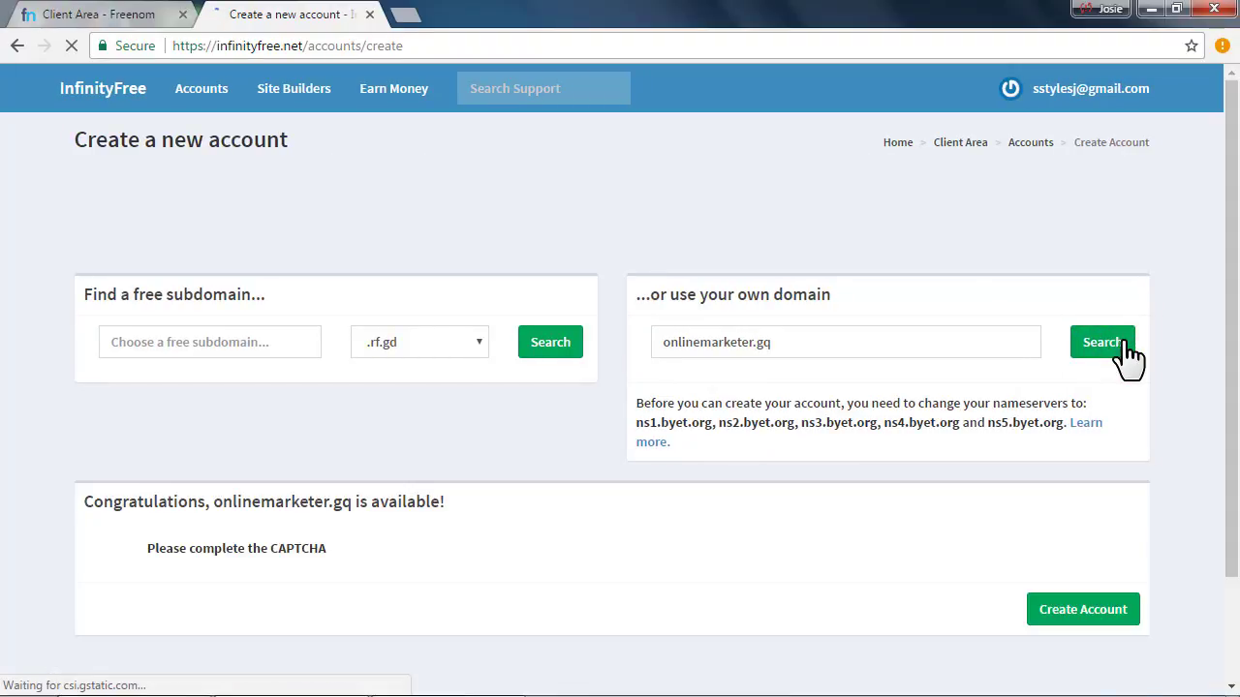
# Solve the reCAPTCHA vehicle challenges and create the hosting account for onlinemarketer.gq
pyautogui.scroll(-2, 169, 469)
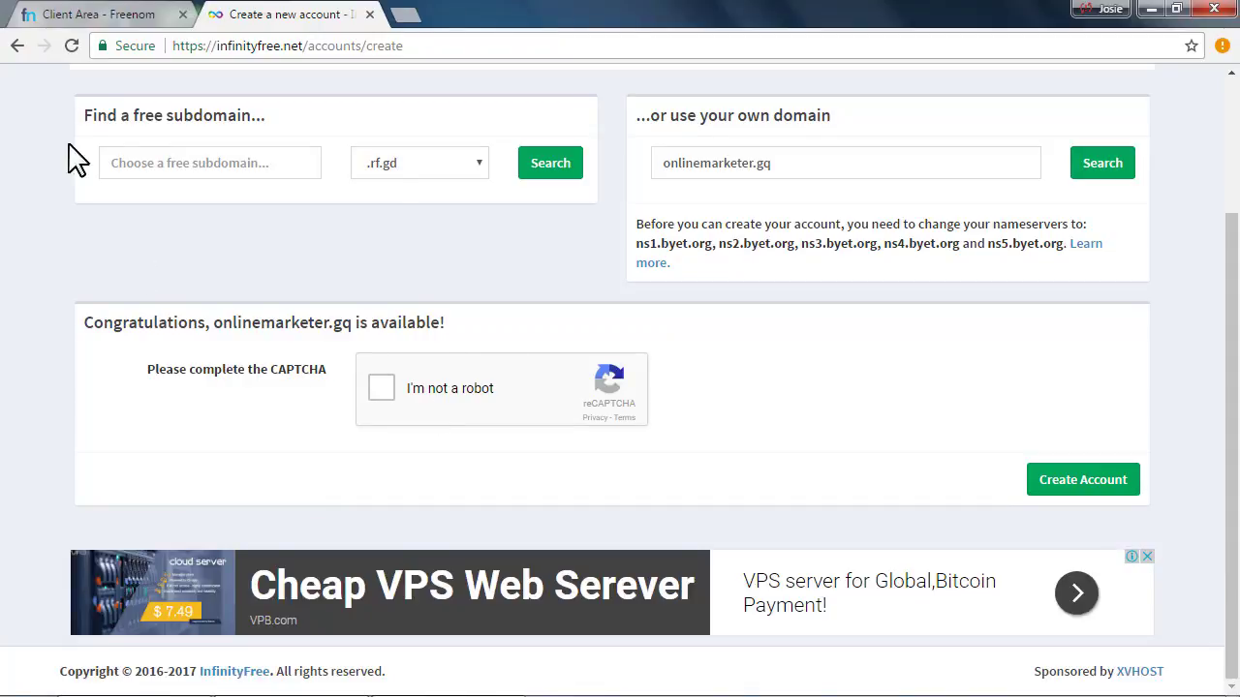
pyautogui.click(387, 387)
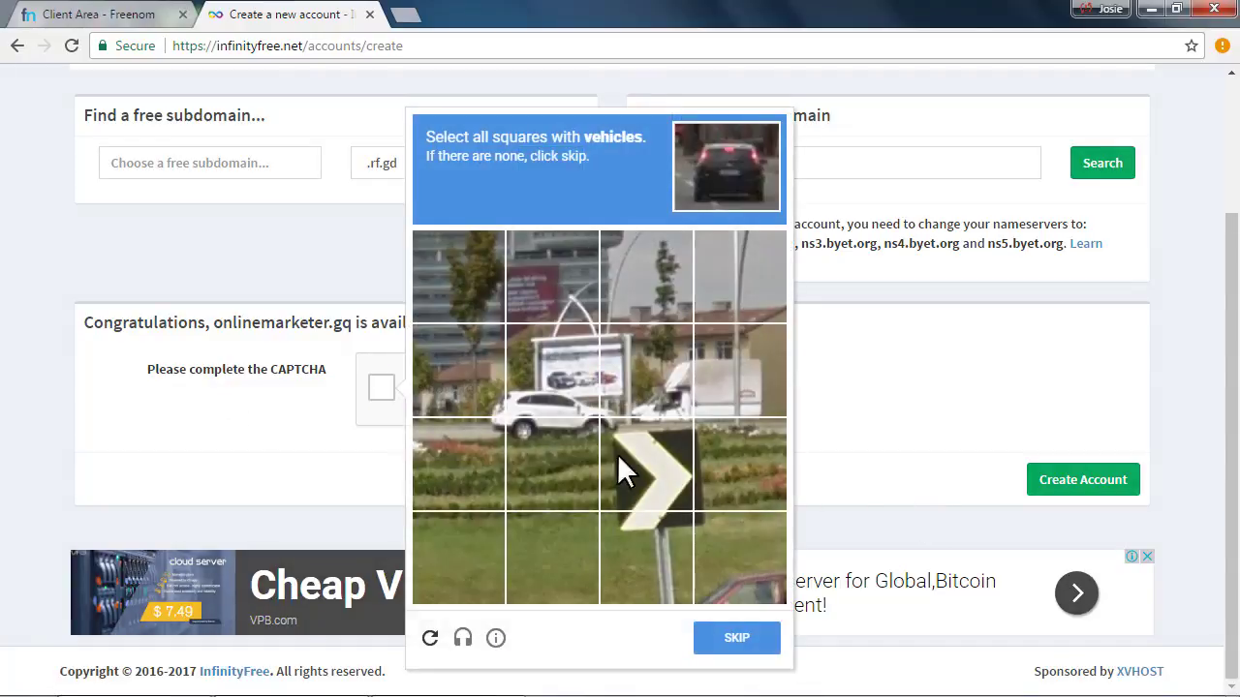
pyautogui.click(465, 358)
pyautogui.click(473, 443)
pyautogui.click(729, 628)
pyautogui.click(470, 456)
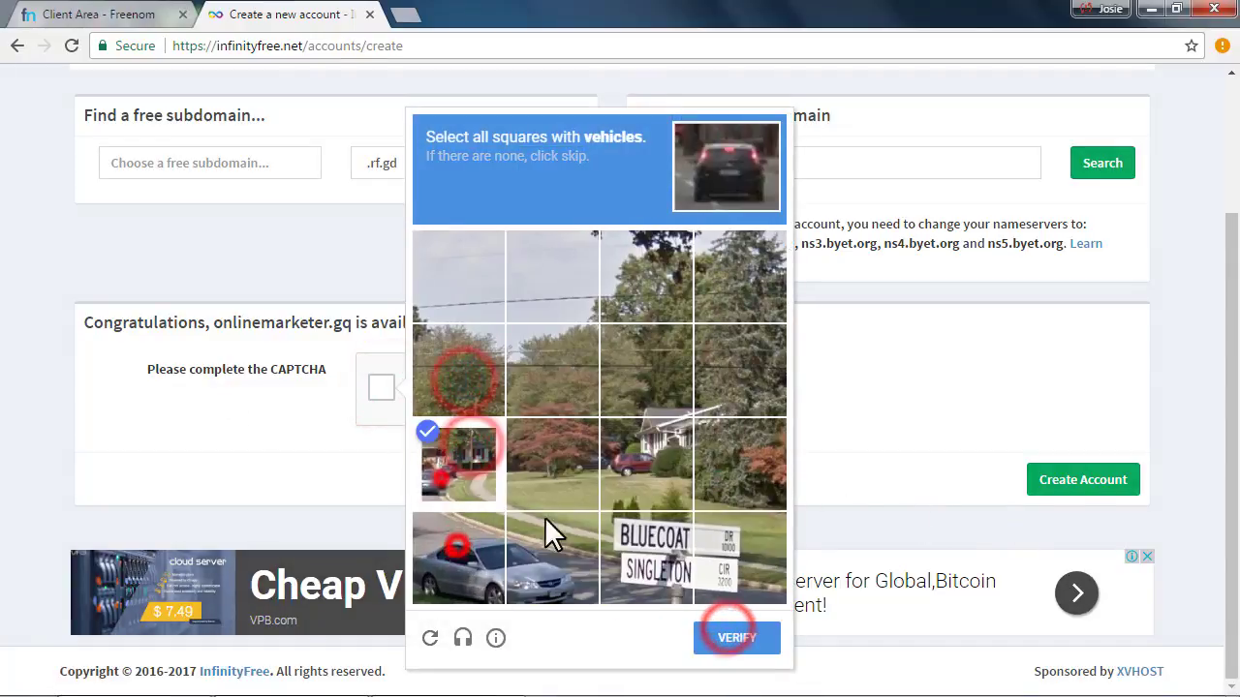
pyautogui.click(440, 475)
pyautogui.click(455, 547)
pyautogui.click(629, 467)
pyautogui.click(722, 635)
pyautogui.click(459, 450)
pyautogui.click(552, 449)
pyautogui.click(459, 543)
pyautogui.click(733, 650)
pyautogui.click(552, 542)
pyautogui.click(646, 543)
pyautogui.click(740, 542)
pyautogui.click(724, 647)
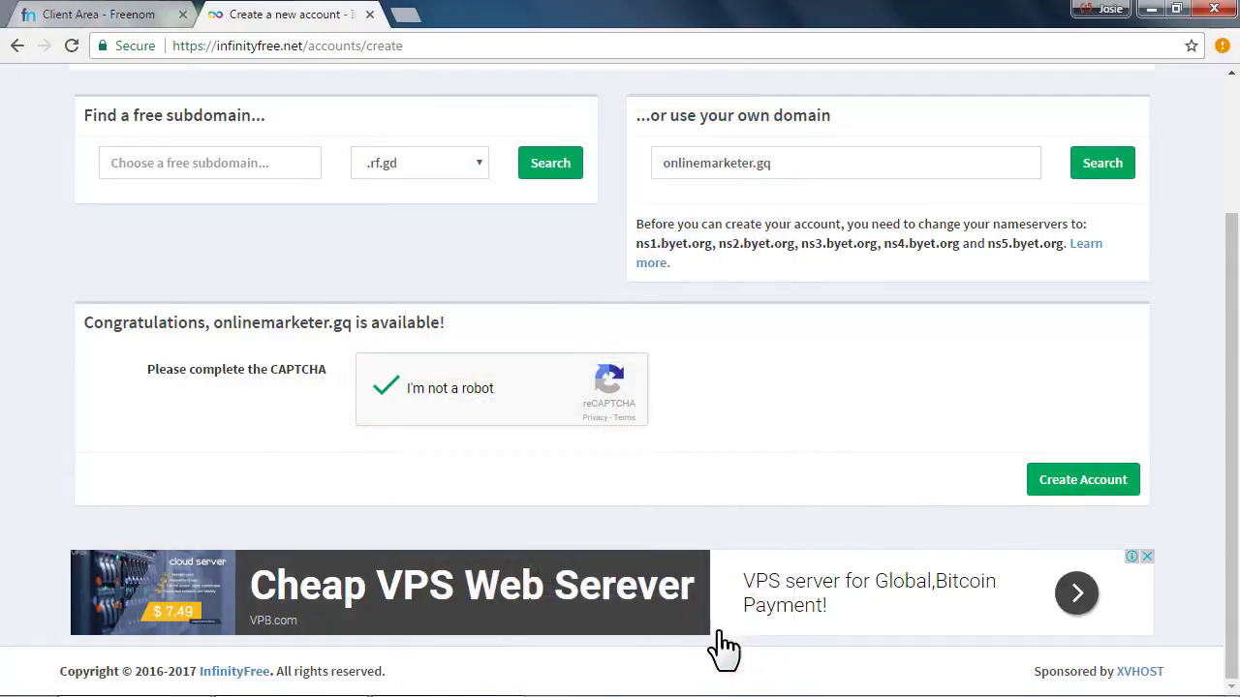
pyautogui.click(1082, 484)
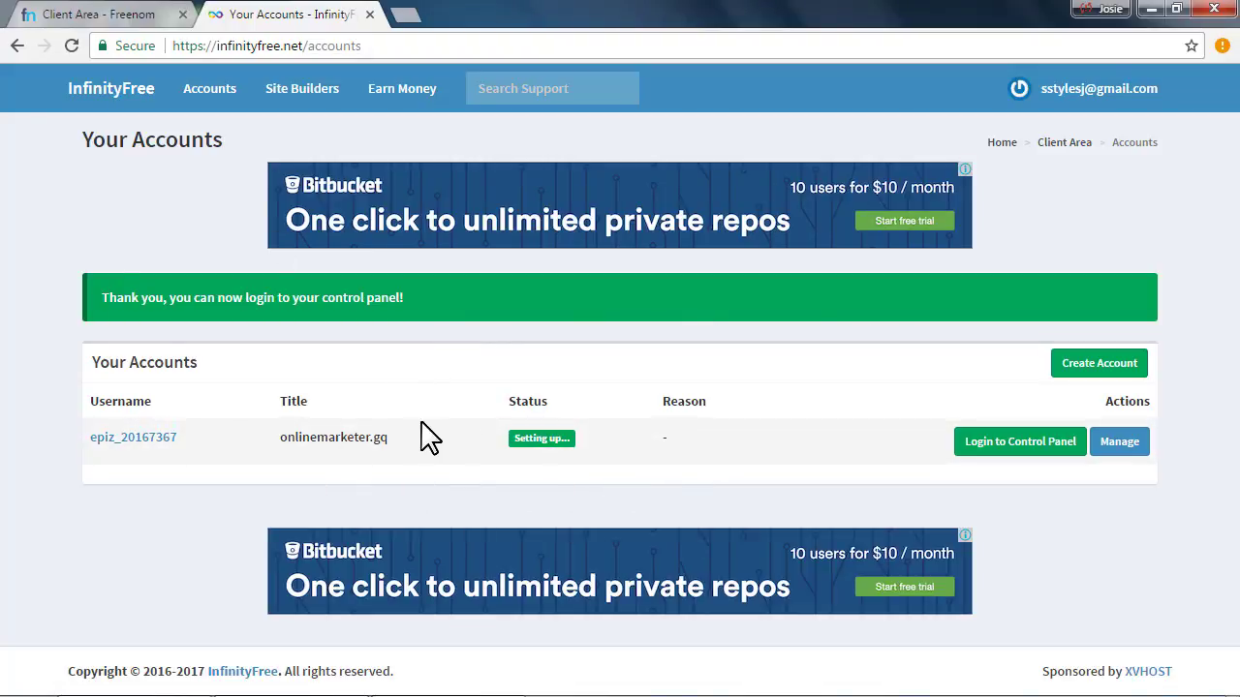
# Reload Your Accounts repeatedly until the onlinemarketer.gq account shows Active
pyautogui.click(136, 14)
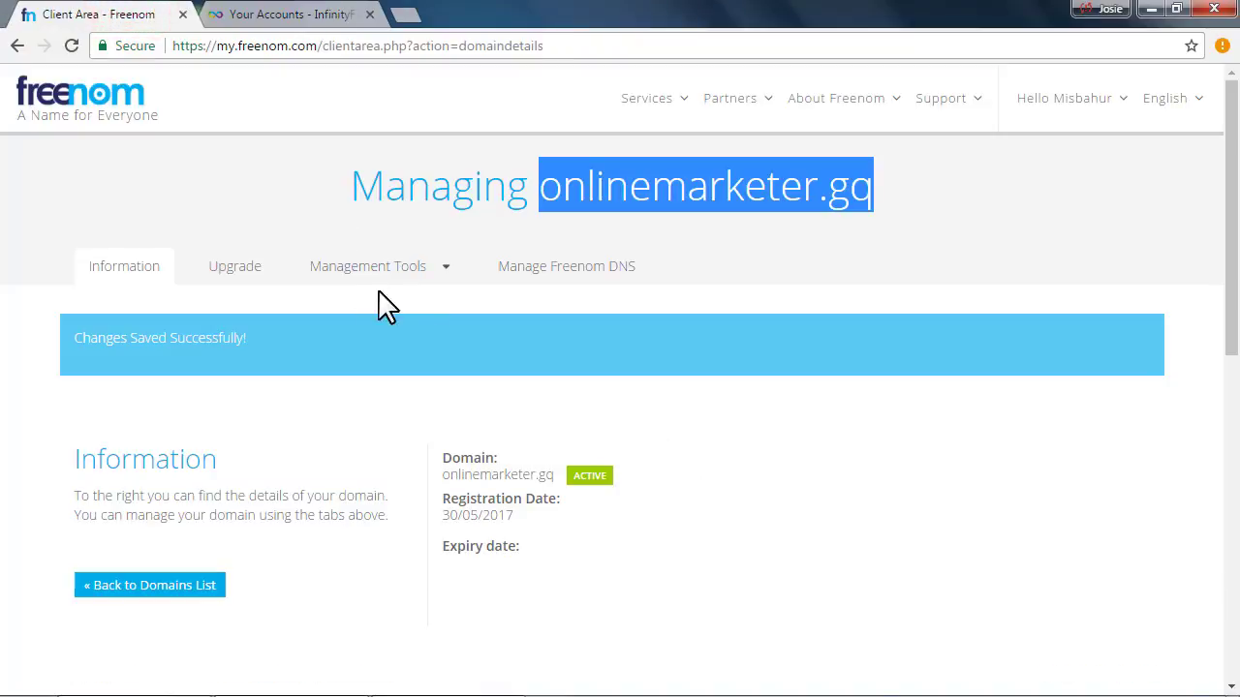
pyautogui.click(260, 15)
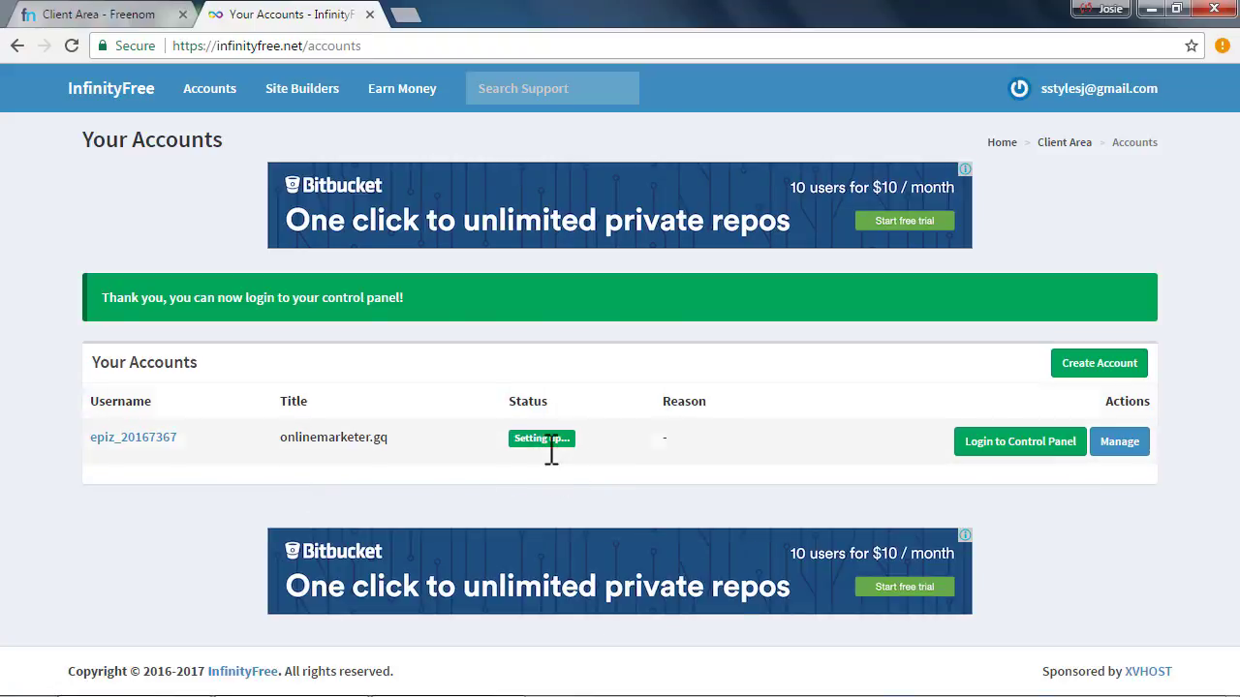
pyautogui.click(71, 45)
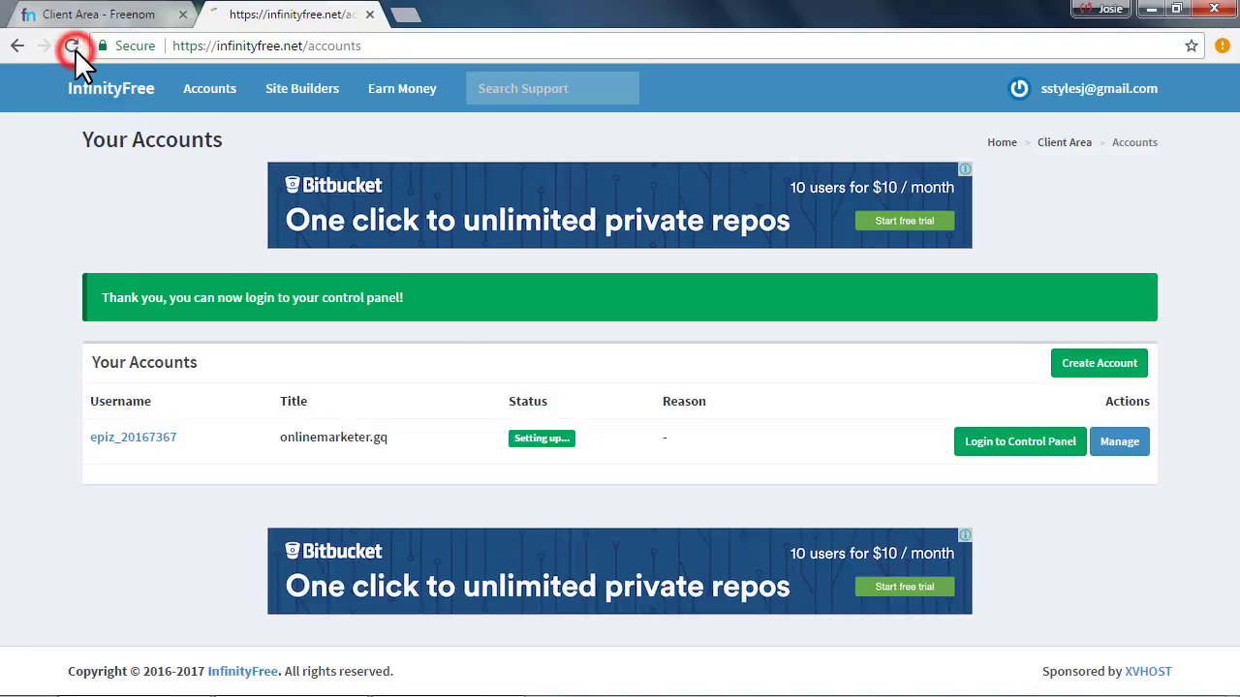
pyautogui.click(72, 45)
pyautogui.click(72, 46)
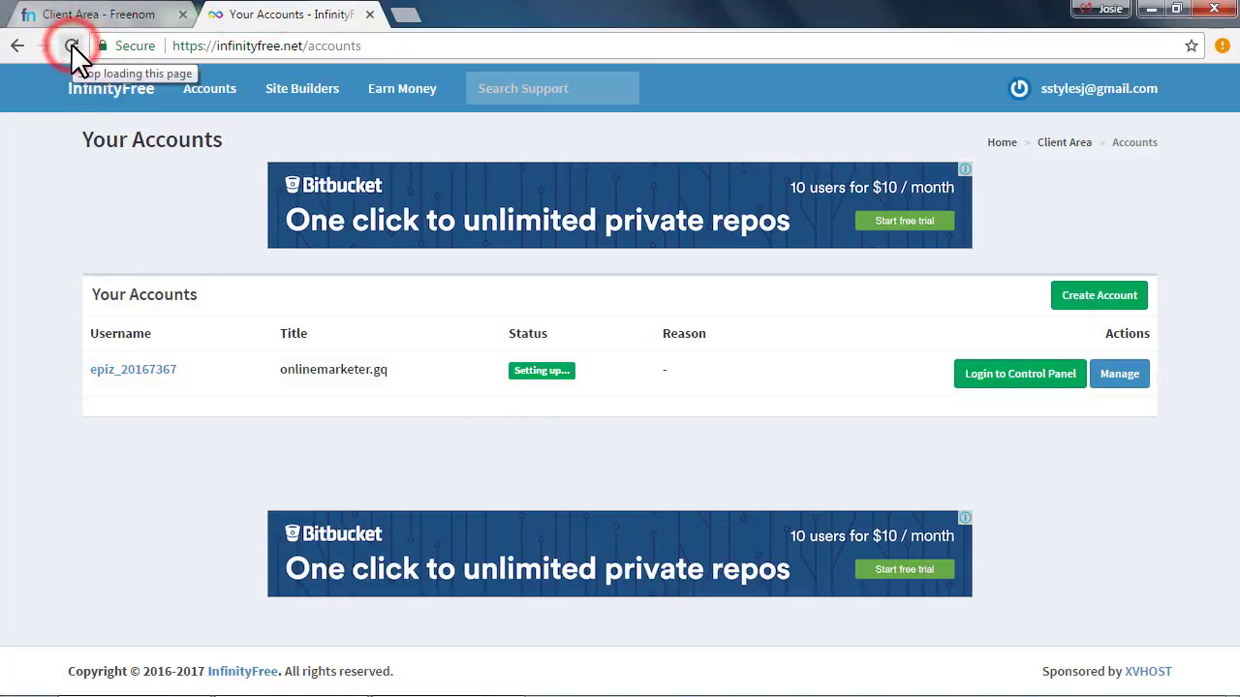
pyautogui.click(72, 46)
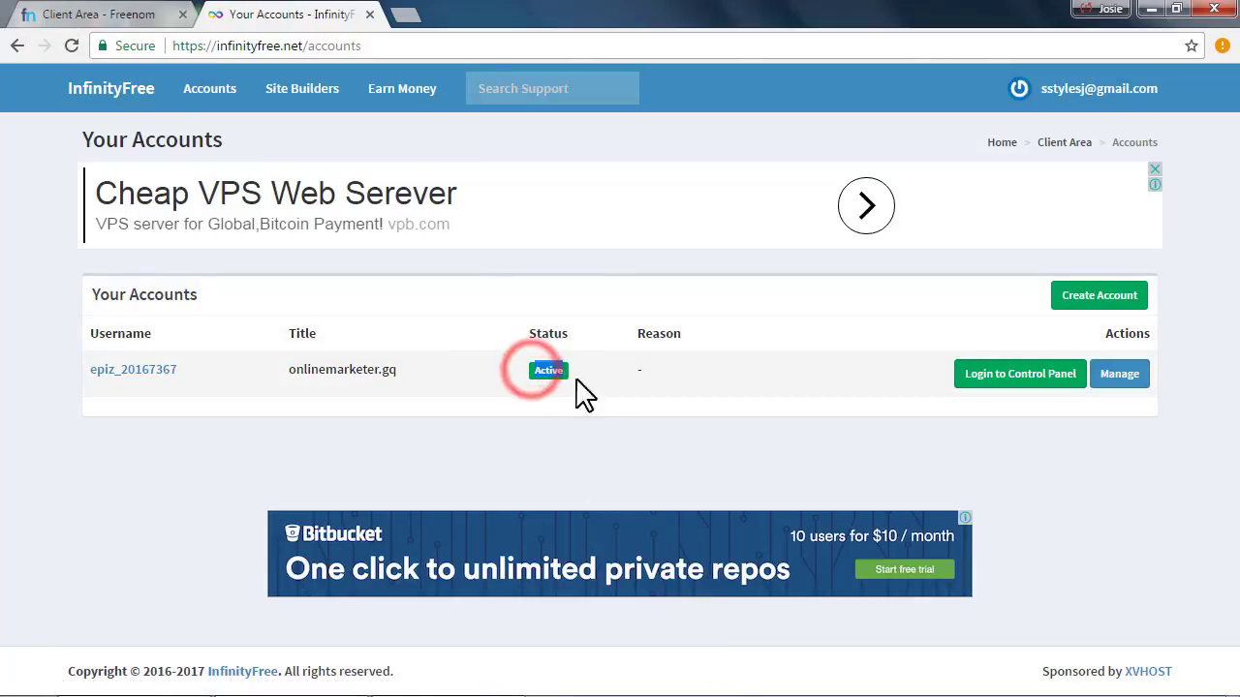
pyautogui.click(604, 423)
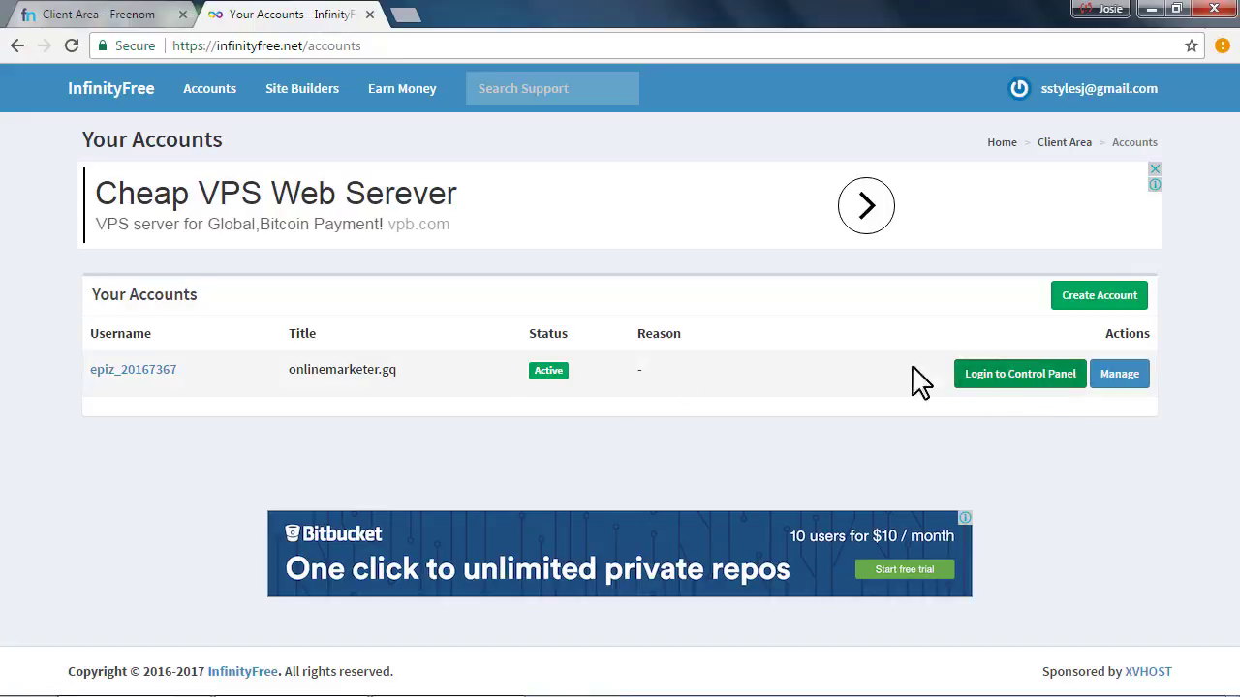
# Open the VistaPanel control panel for onlinemarketer.gq and reload it
pyautogui.click(1000, 378)
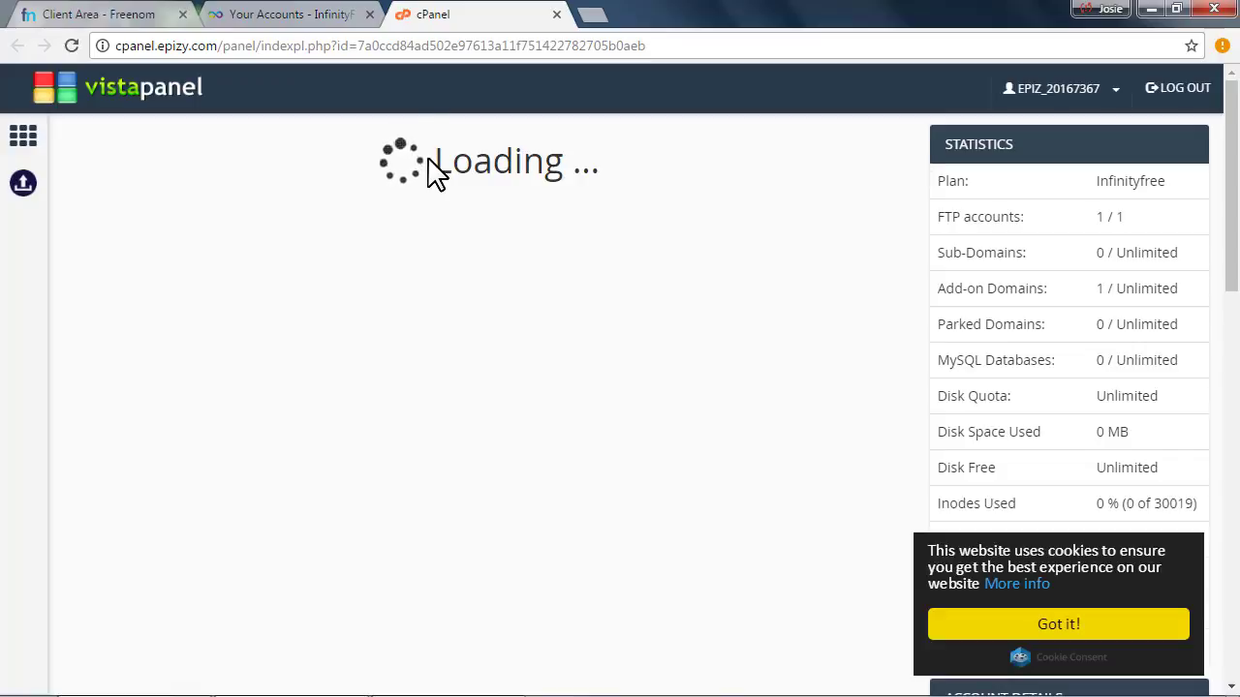
pyautogui.click(71, 45)
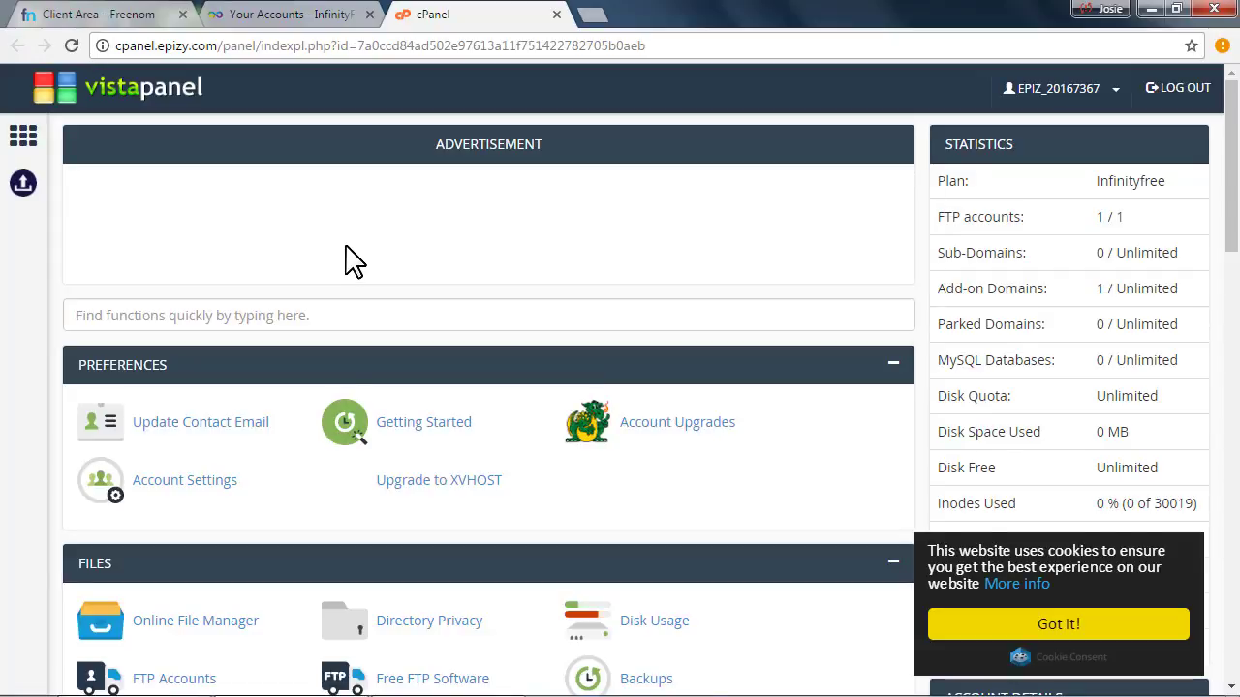
pyautogui.scroll(-5, 304, 388)
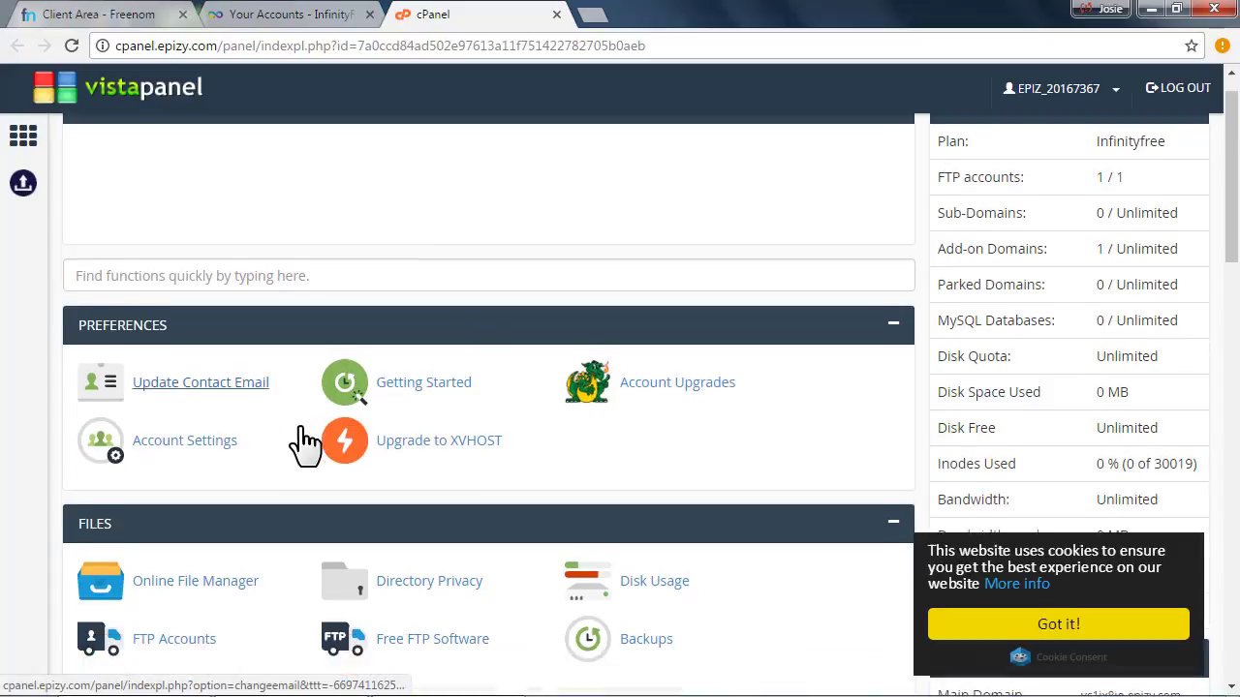
pyautogui.scroll(-3, 304, 441)
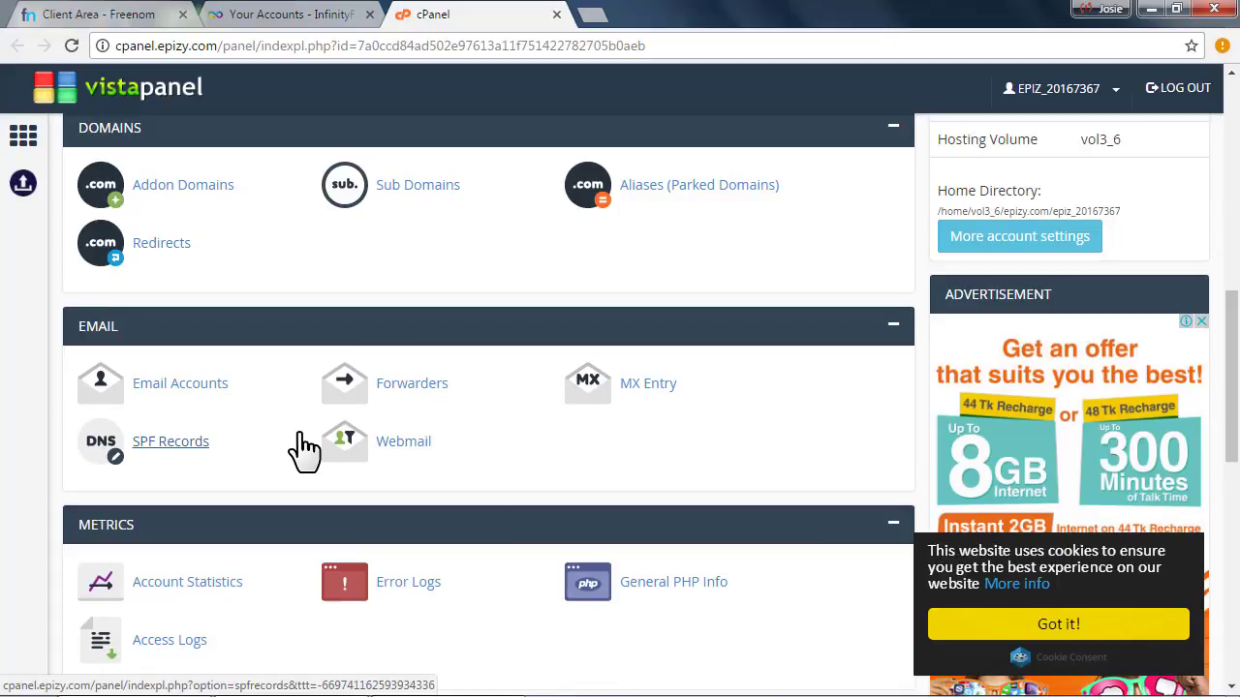
pyautogui.scroll(4, 304, 445)
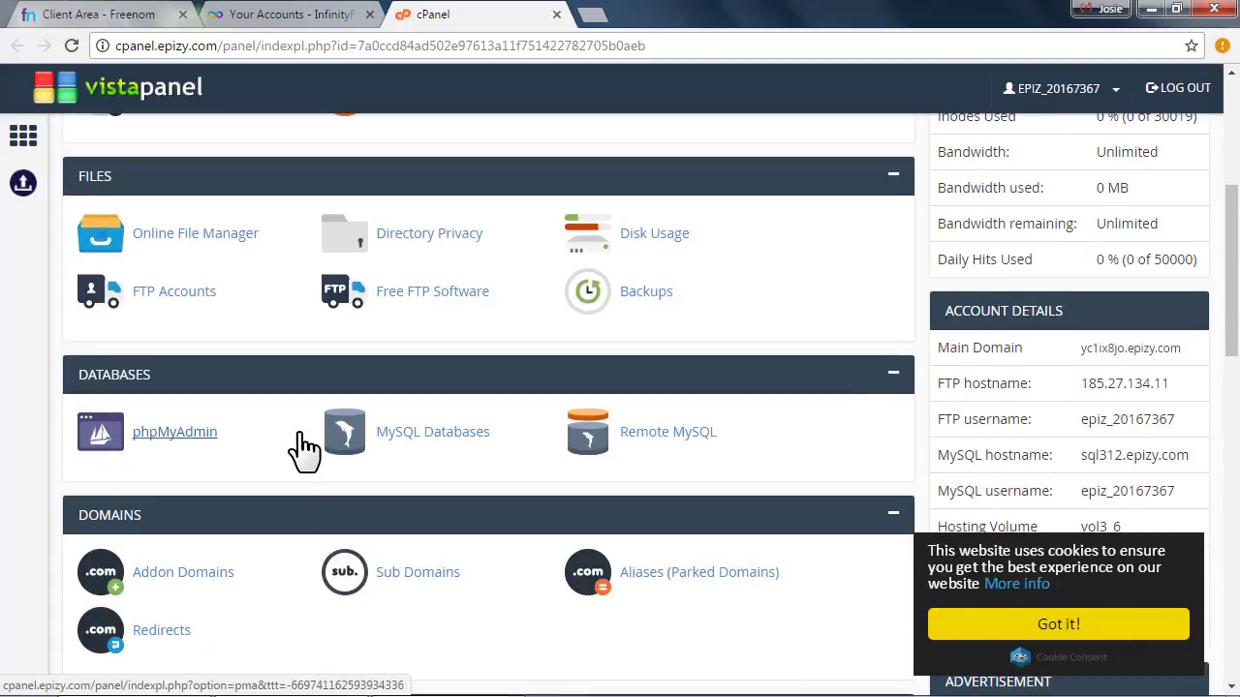
pyautogui.scroll(4, 304, 445)
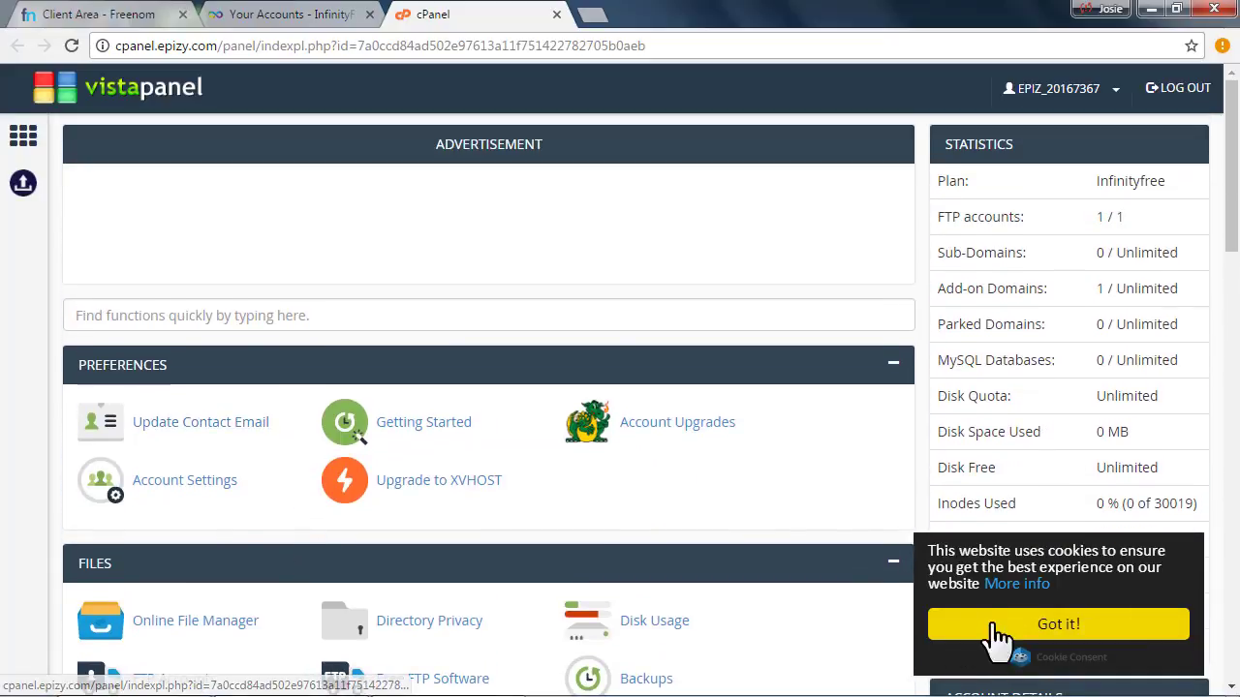
# Dismiss the cookie notice with Got it! and return to the InfinityFree accounts list
pyautogui.click(997, 628)
pyautogui.scroll(-3, 437, 379)
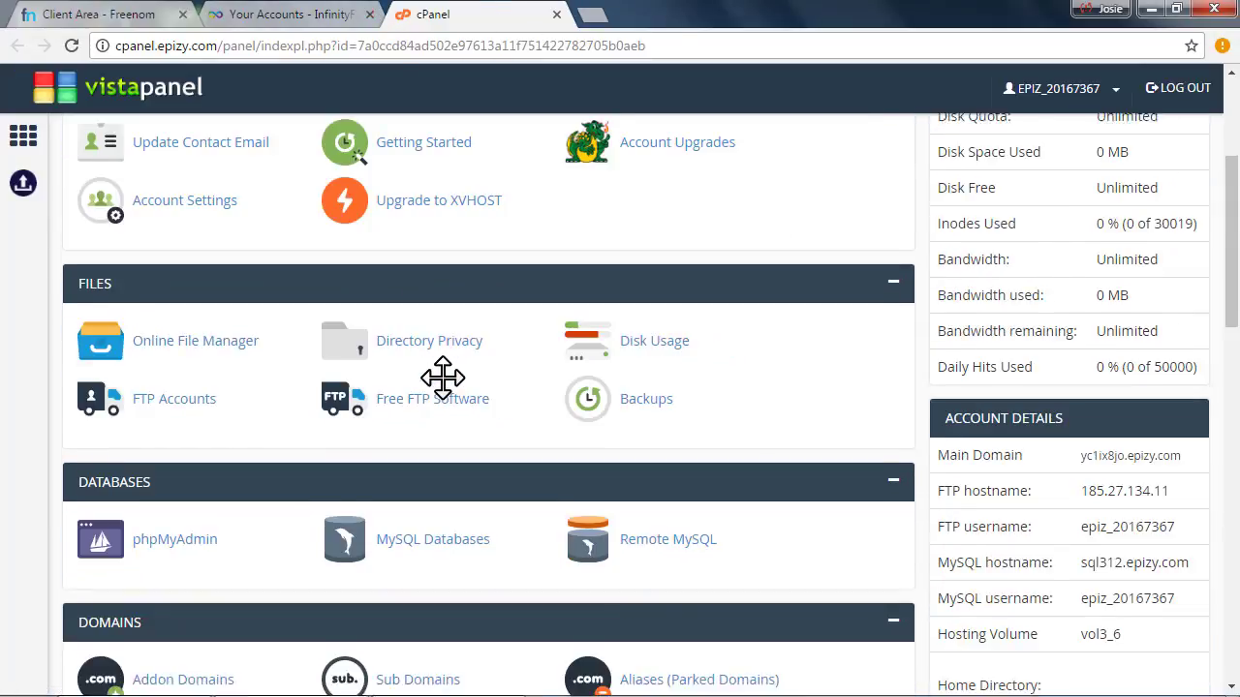
pyautogui.scroll(-2, 443, 387)
pyautogui.scroll(-3, 445, 399)
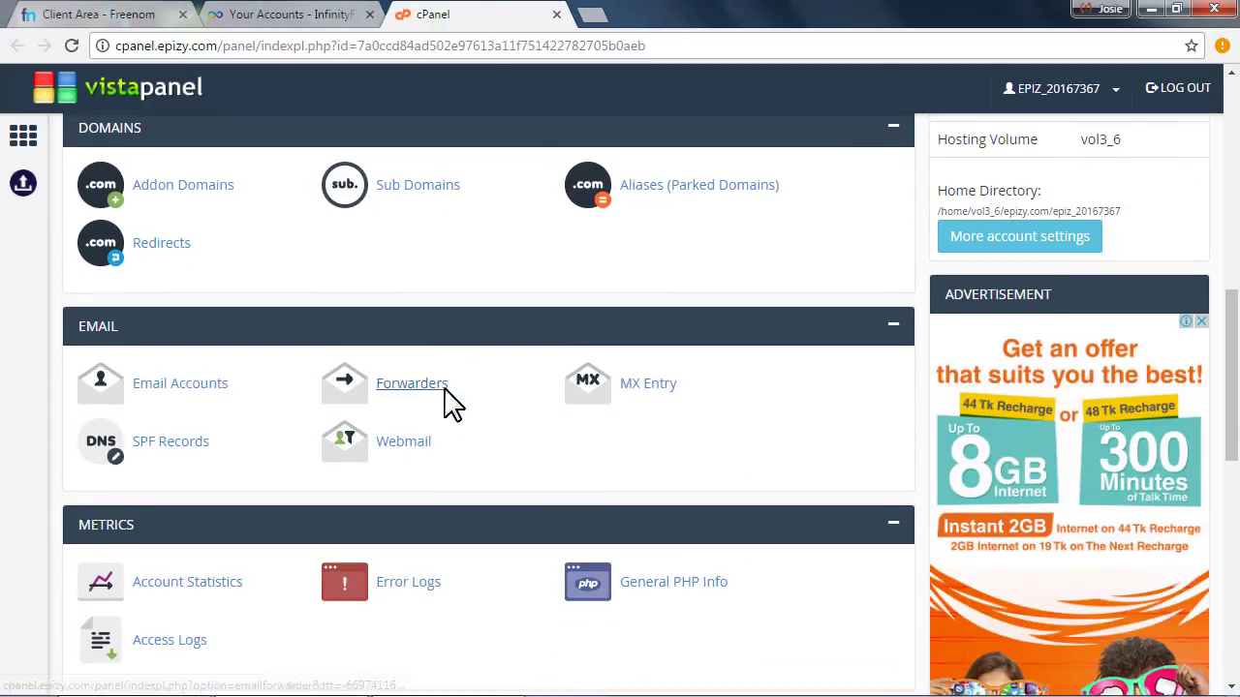
pyautogui.click(290, 13)
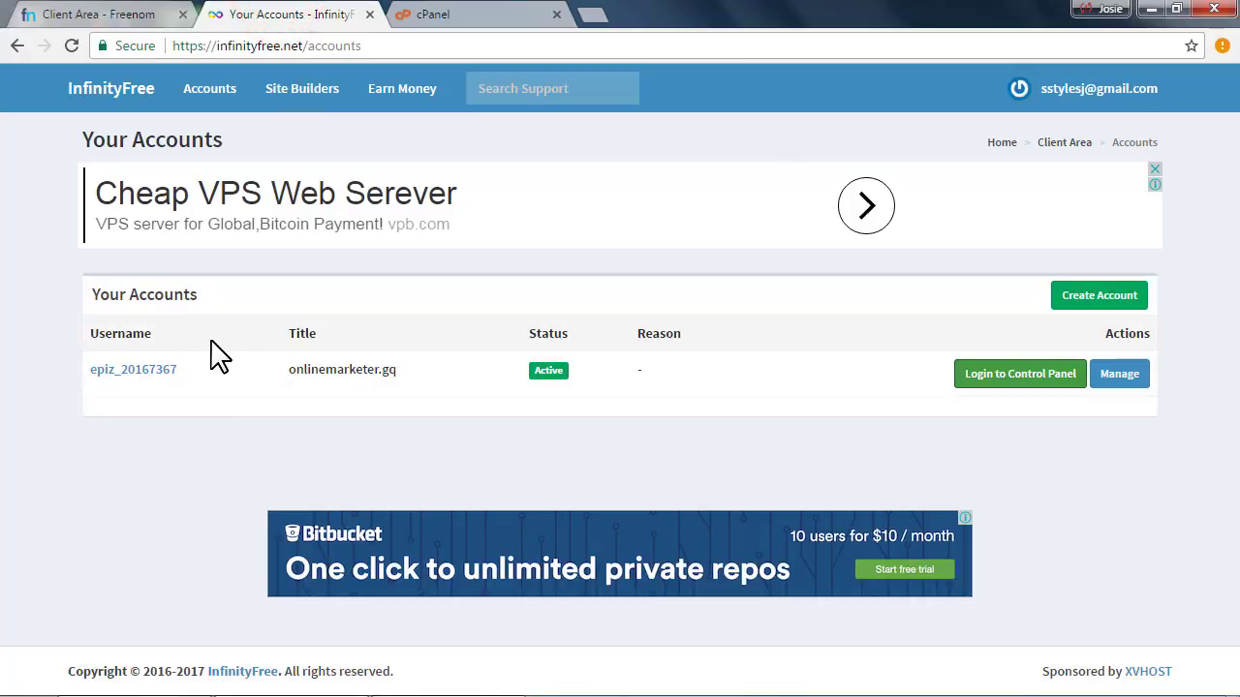
# Open the hosting account's Manage page and select the existing account password
pyautogui.click(1123, 377)
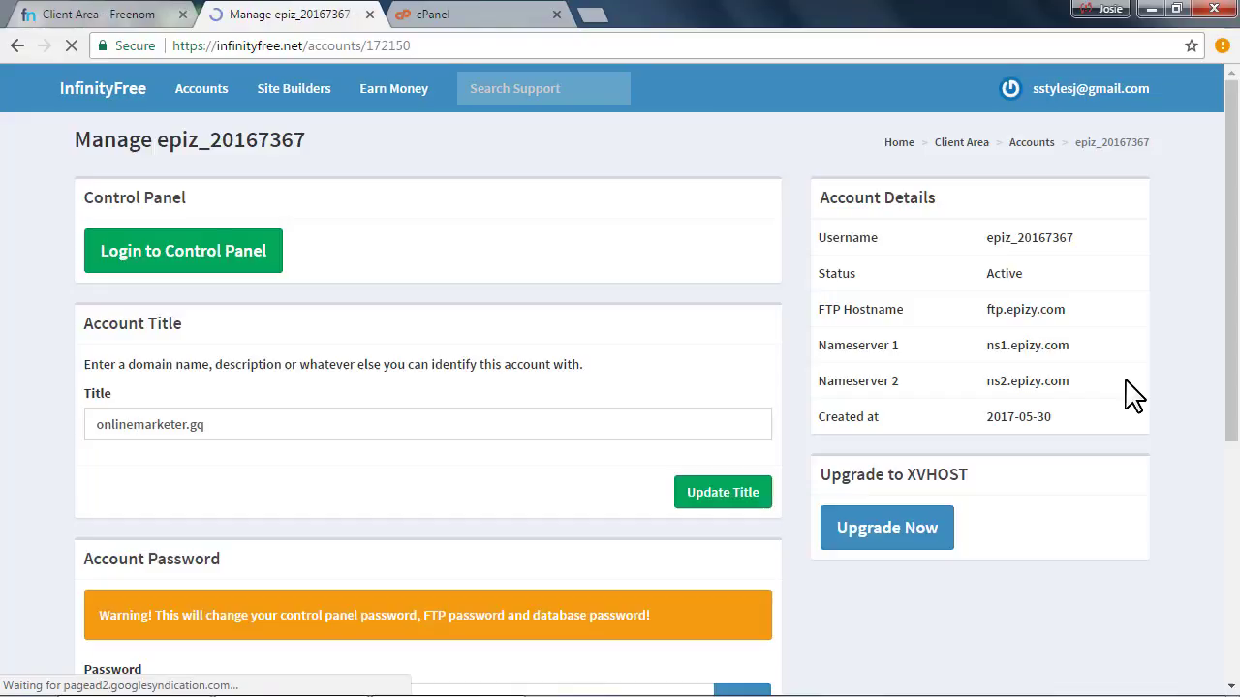
pyautogui.scroll(-5, 326, 534)
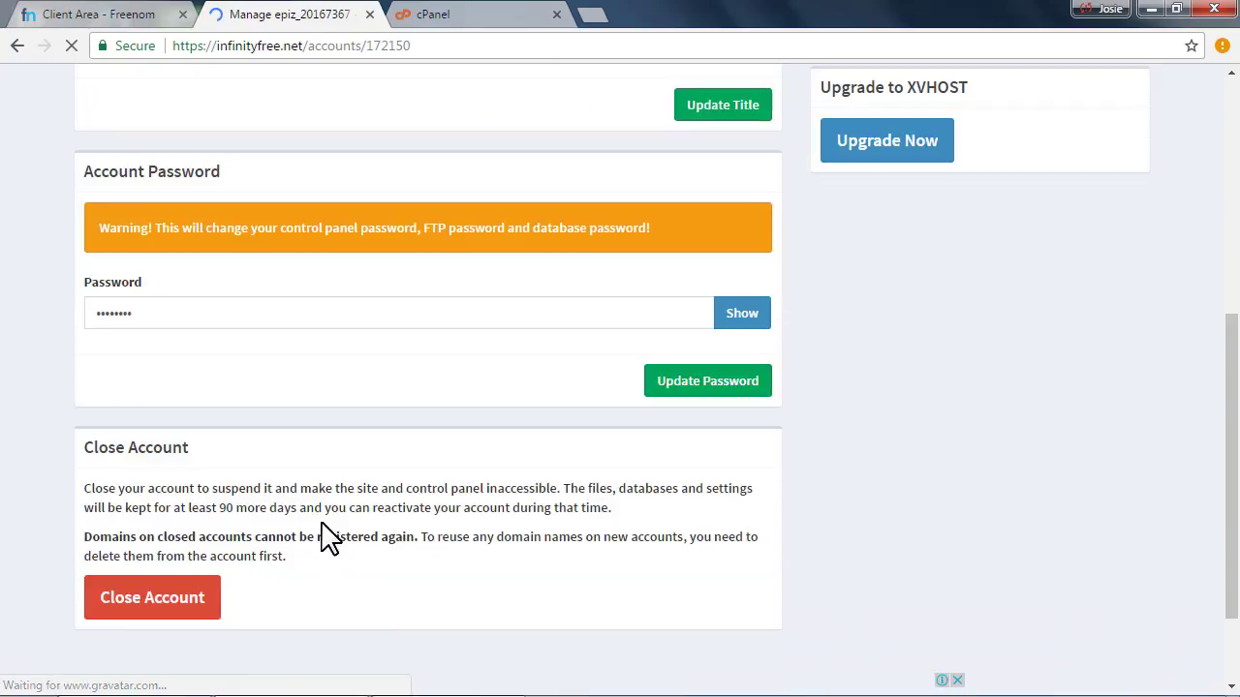
pyautogui.doubleClick(140, 281)
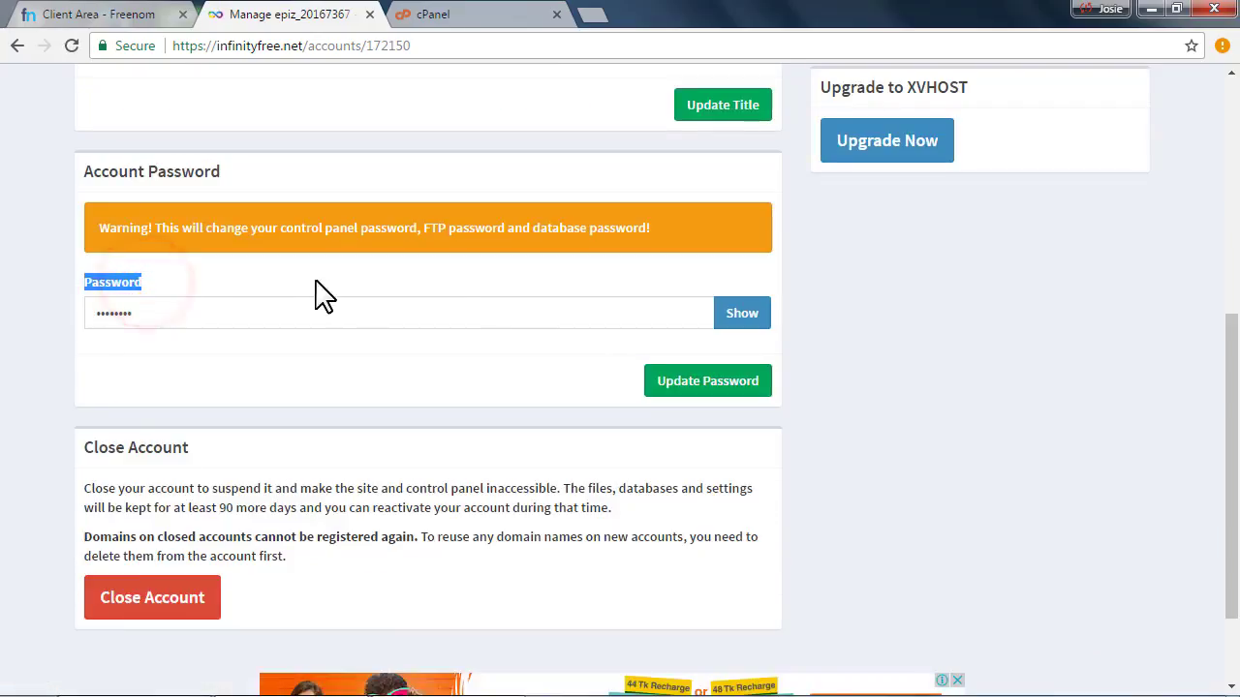
pyautogui.click(132, 317)
pyautogui.moveTo(174, 320); pyautogui.dragTo(74, 321)
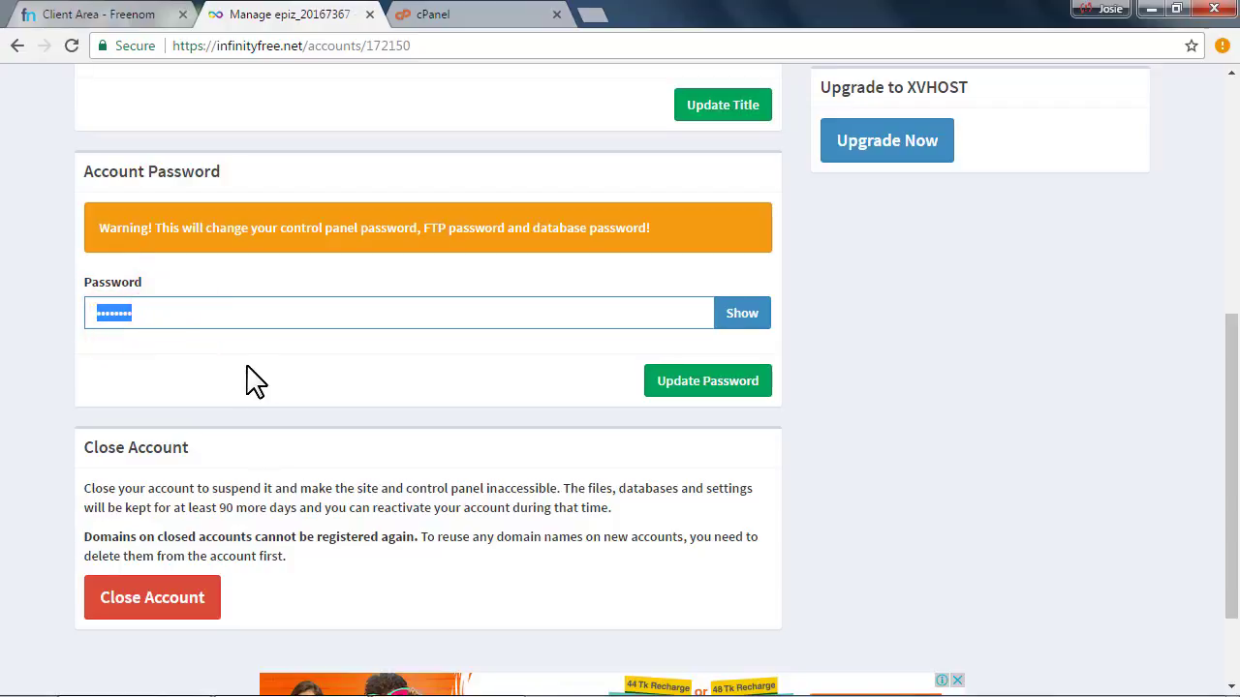
pyautogui.doubleClick(145, 317)
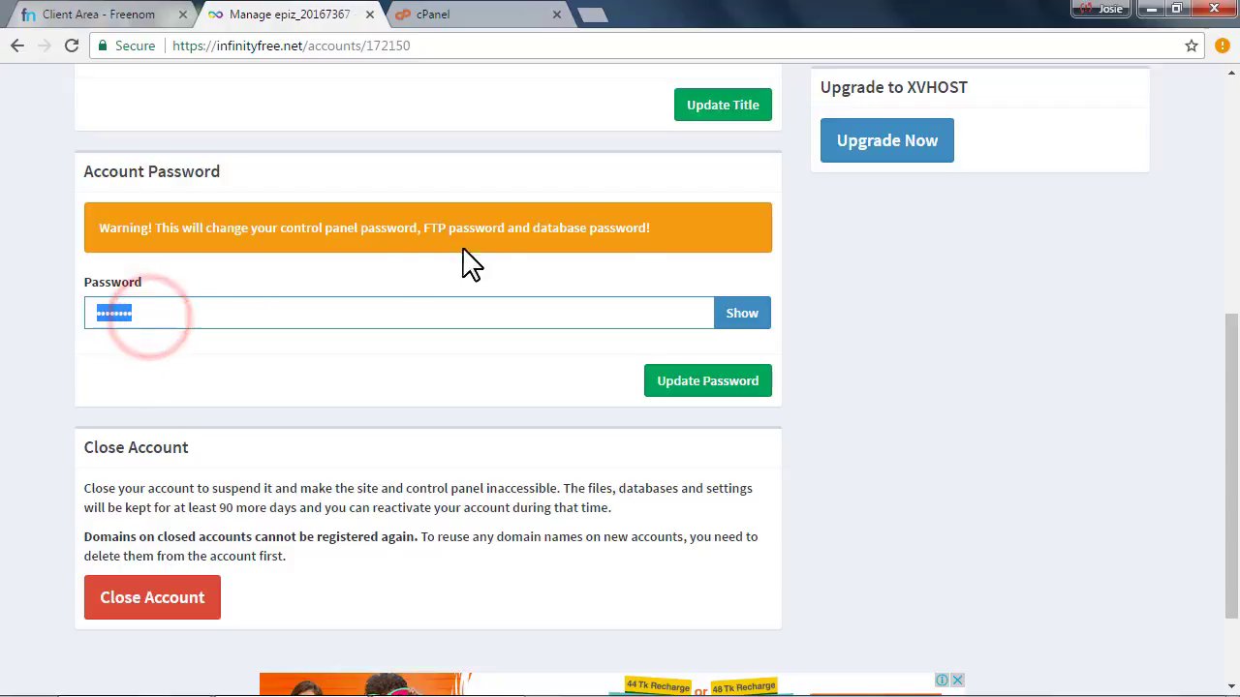
pyautogui.click(150, 321)
pyautogui.moveTo(187, 314); pyautogui.dragTo(69, 319)
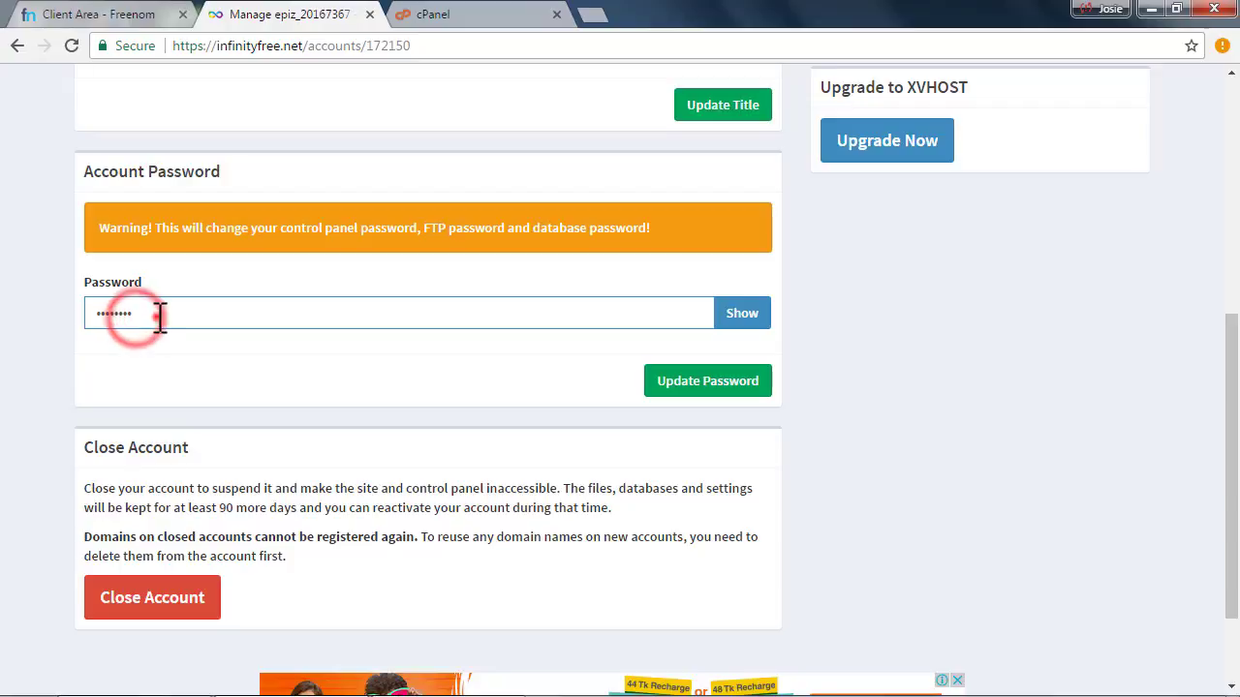
pyautogui.moveTo(158, 314); pyautogui.dragTo(69, 326)
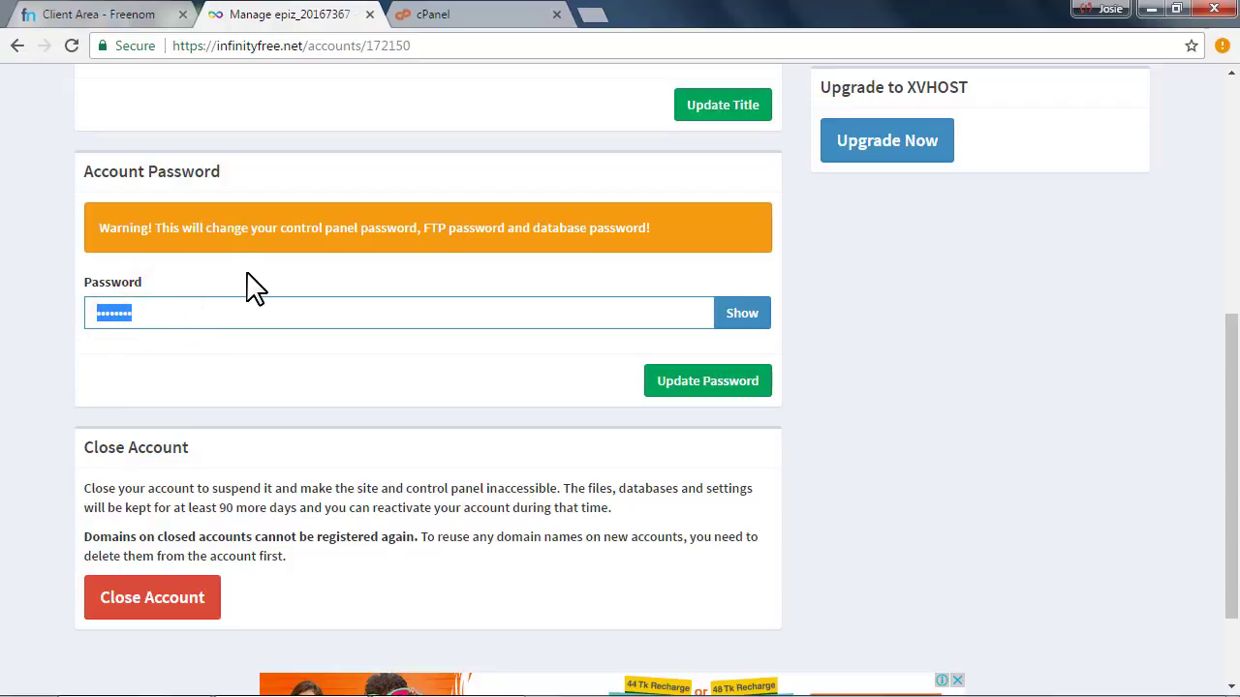
pyautogui.moveTo(177, 319); pyautogui.dragTo(77, 320)
pyautogui.moveTo(214, 317); pyautogui.dragTo(87, 329)
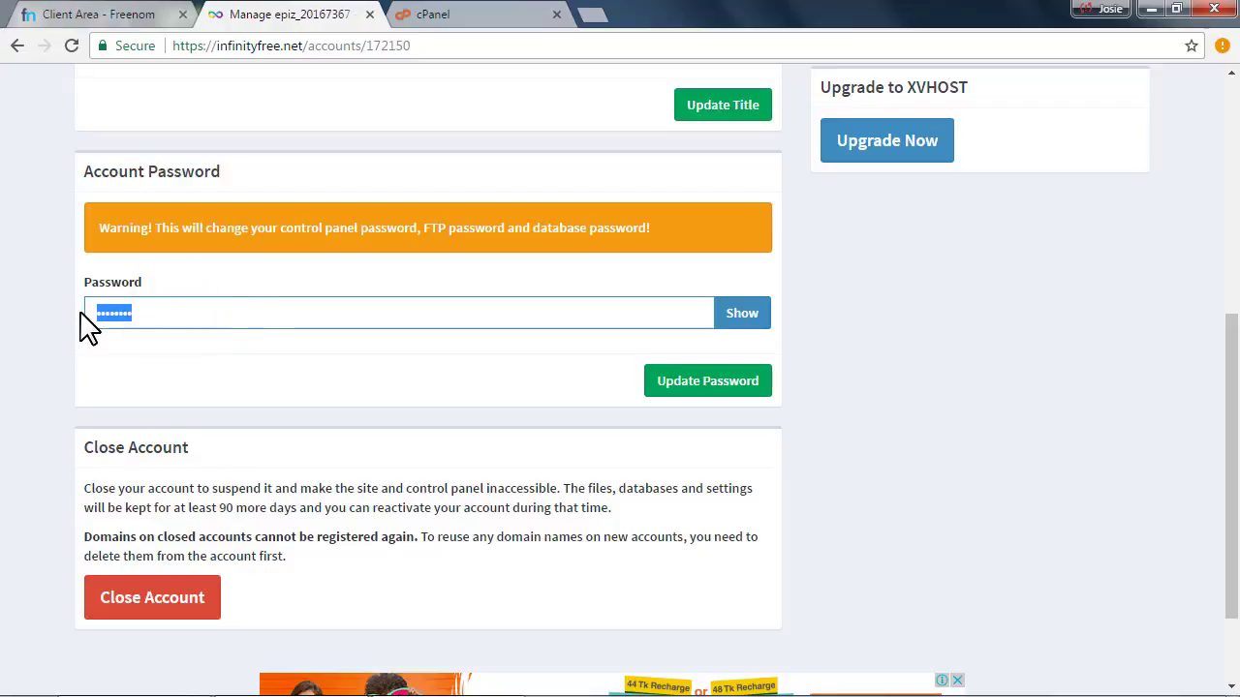
# Enter a new account password and save it with Update Password
pyautogui.write('a')
pyautogui.moveTo(165, 307); pyautogui.dragTo(70, 308)
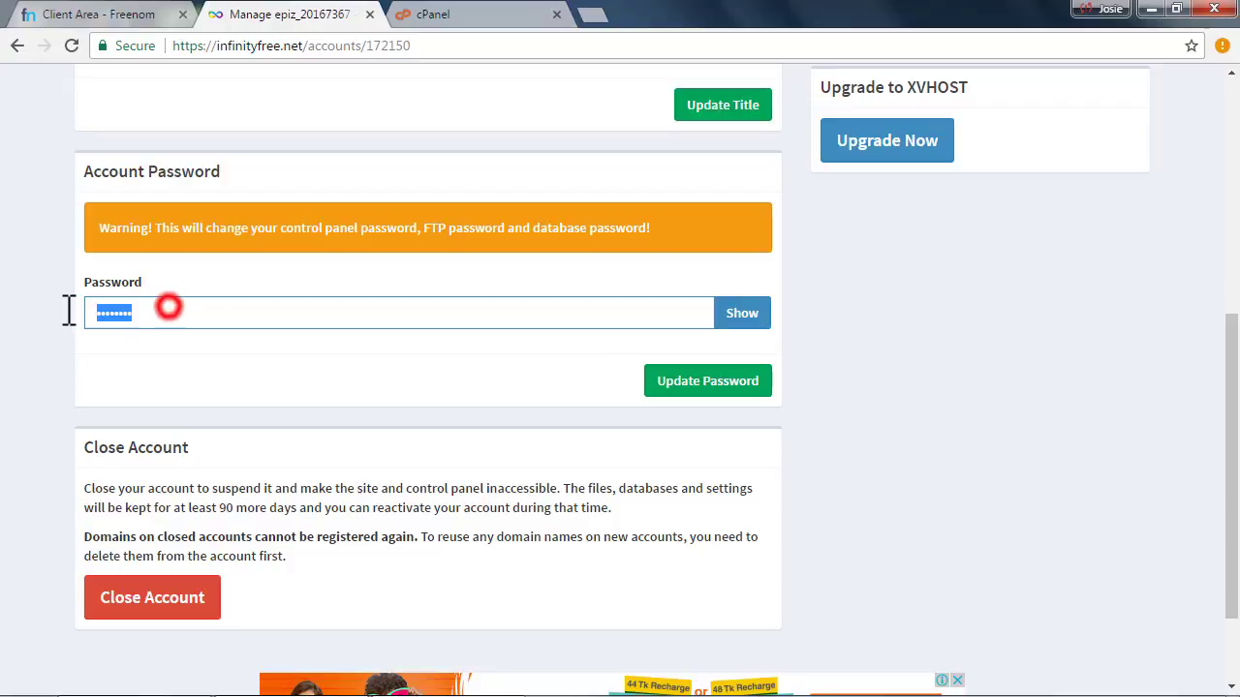
pyautogui.click(707, 380)
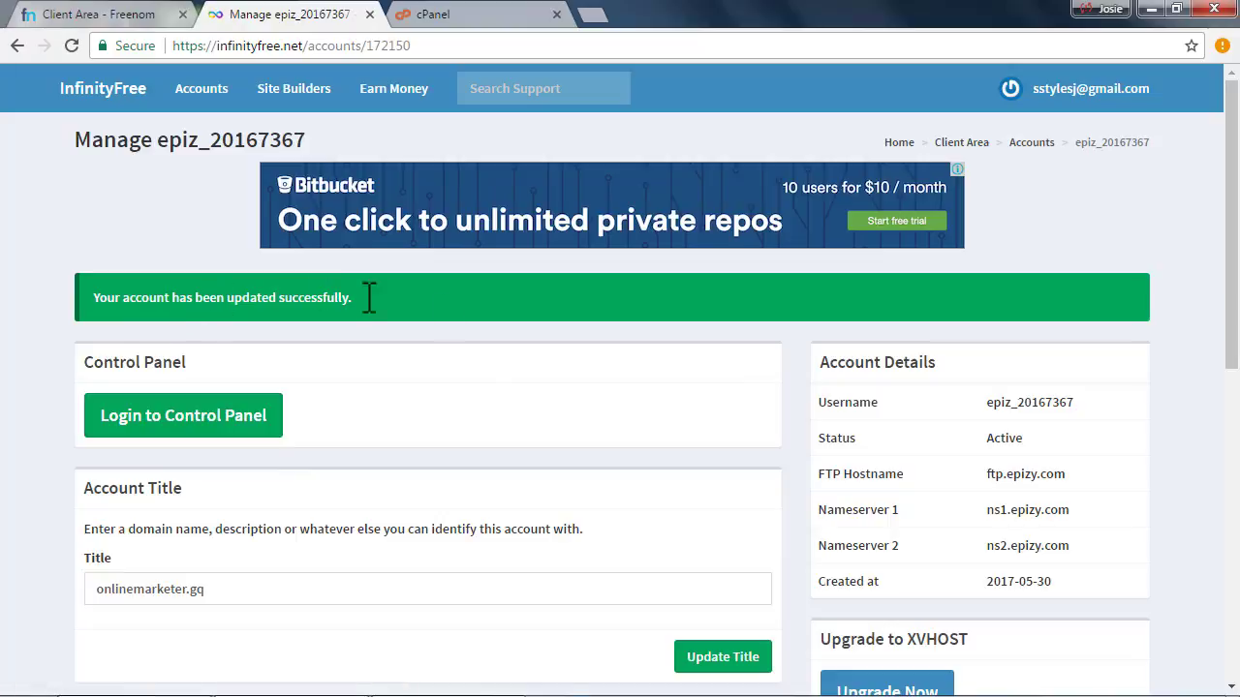
pyautogui.scroll(-4, 494, 339)
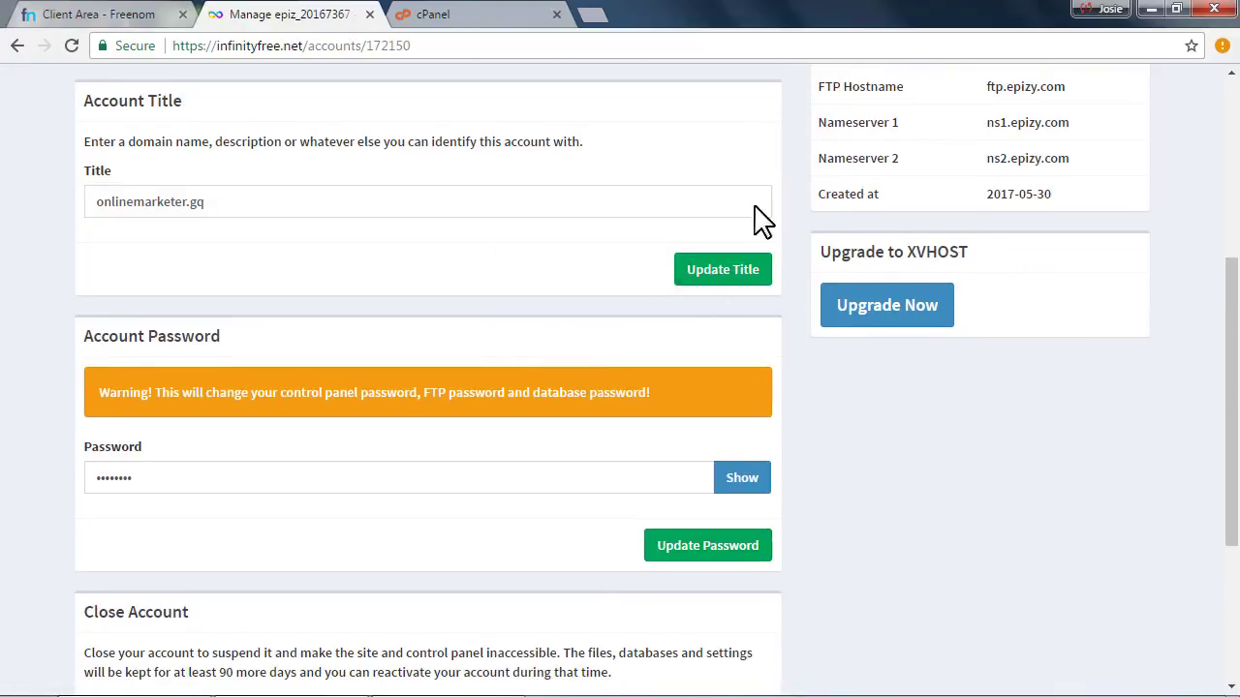
pyautogui.scroll(2, 808, 203)
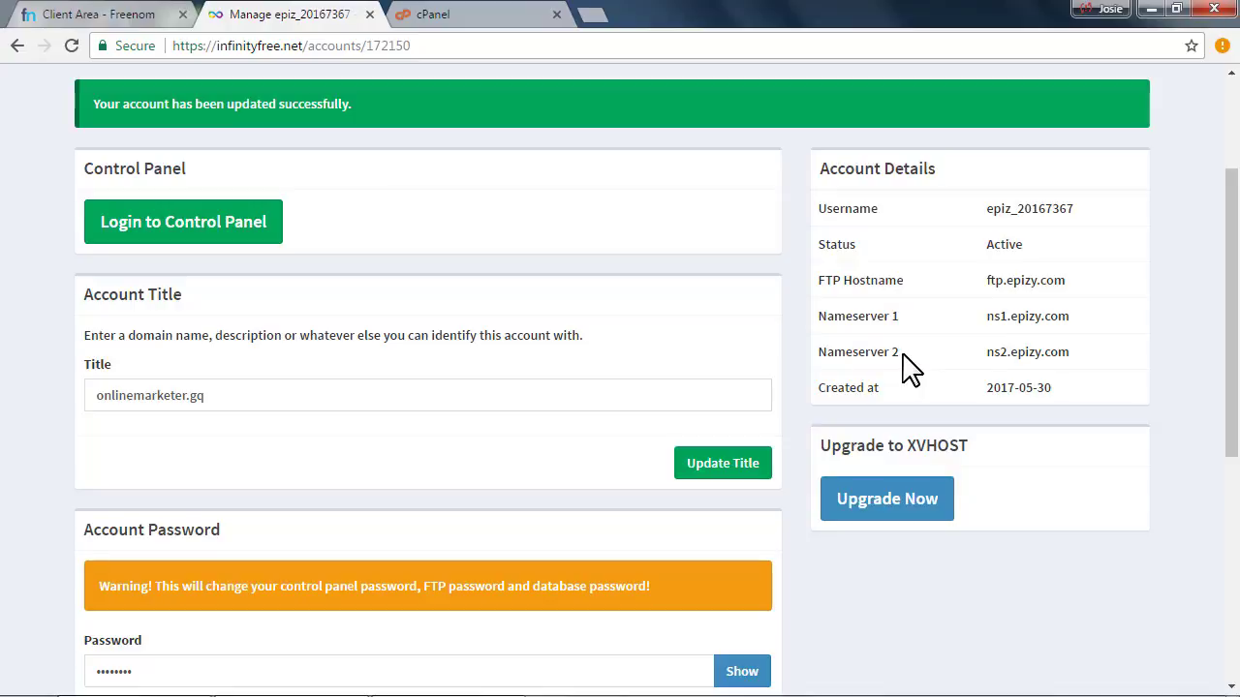
pyautogui.scroll(2, 625, 409)
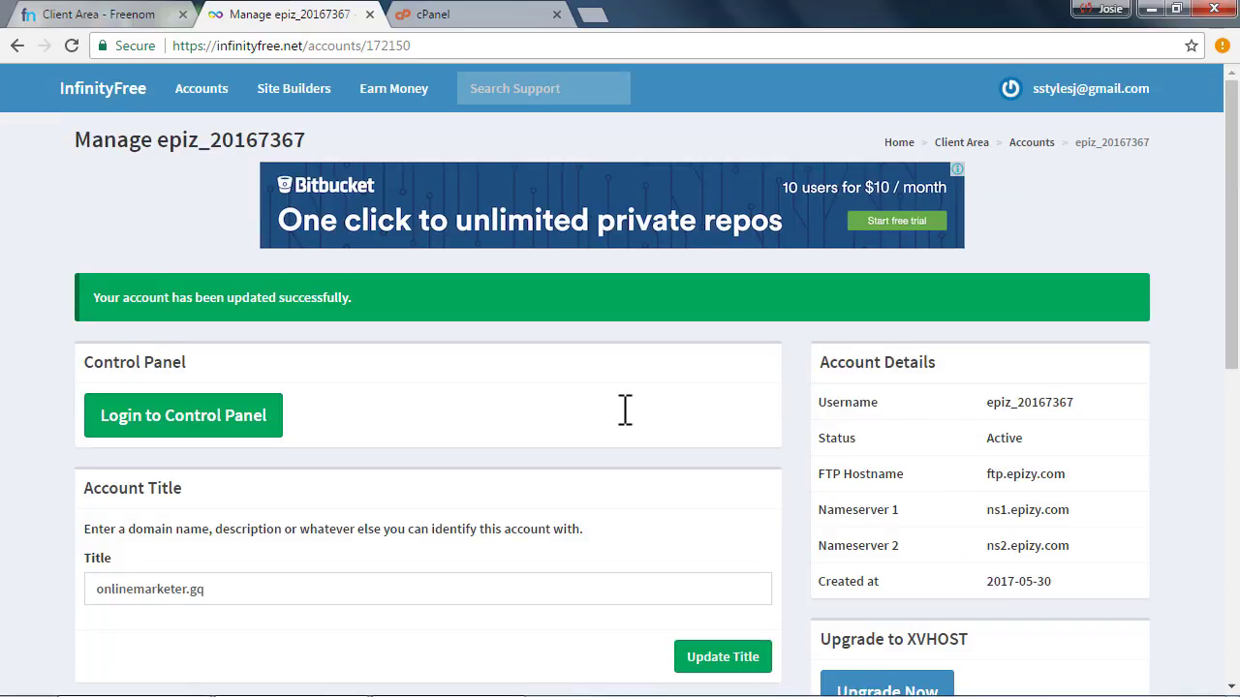
pyautogui.click(180, 215)
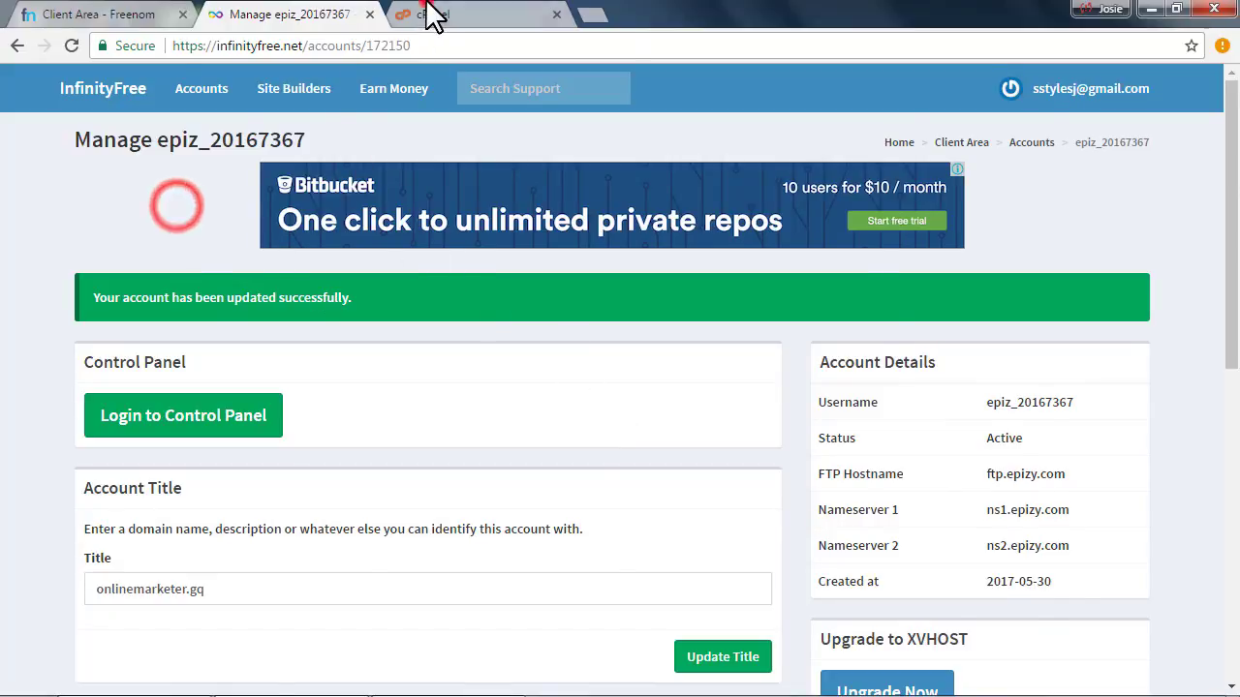
# Load onlinemarketer.gq in a new tab to verify the Website Created Successfully page, then return
pyautogui.click(430, 13)
pyautogui.click(424, 46)
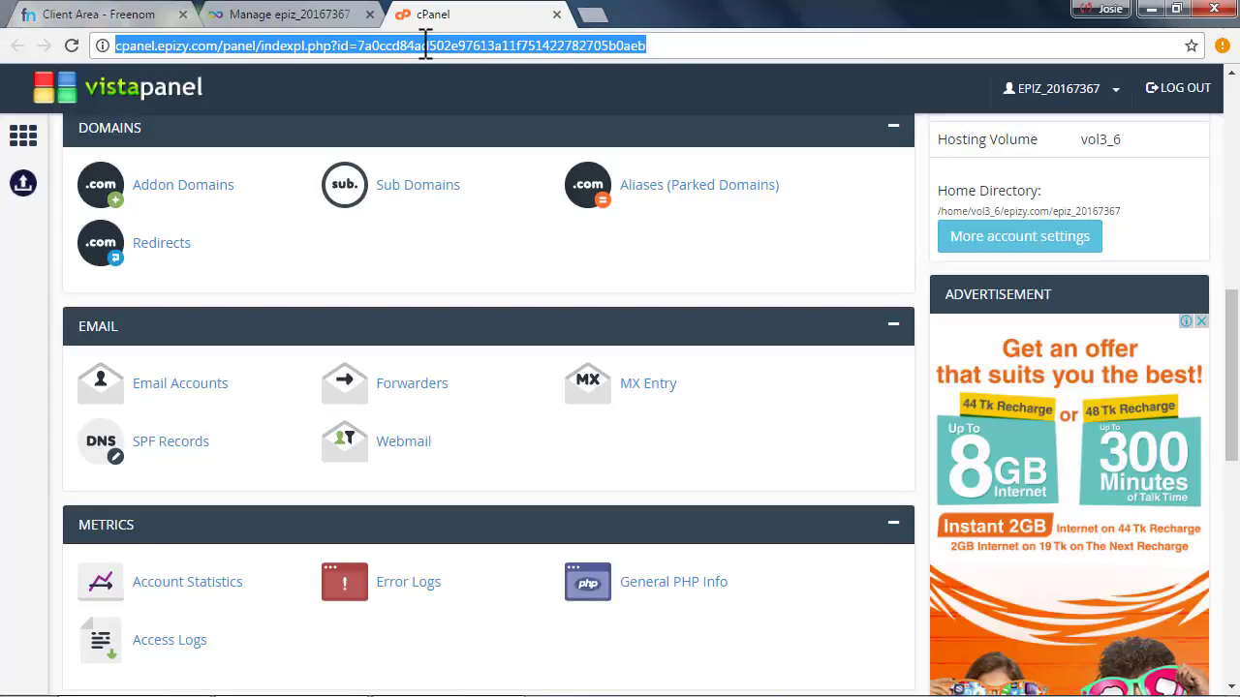
pyautogui.click(58, 13)
pyautogui.rightClick(754, 180)
pyautogui.click(780, 190)
pyautogui.click(591, 14)
pyautogui.rightClick(484, 44)
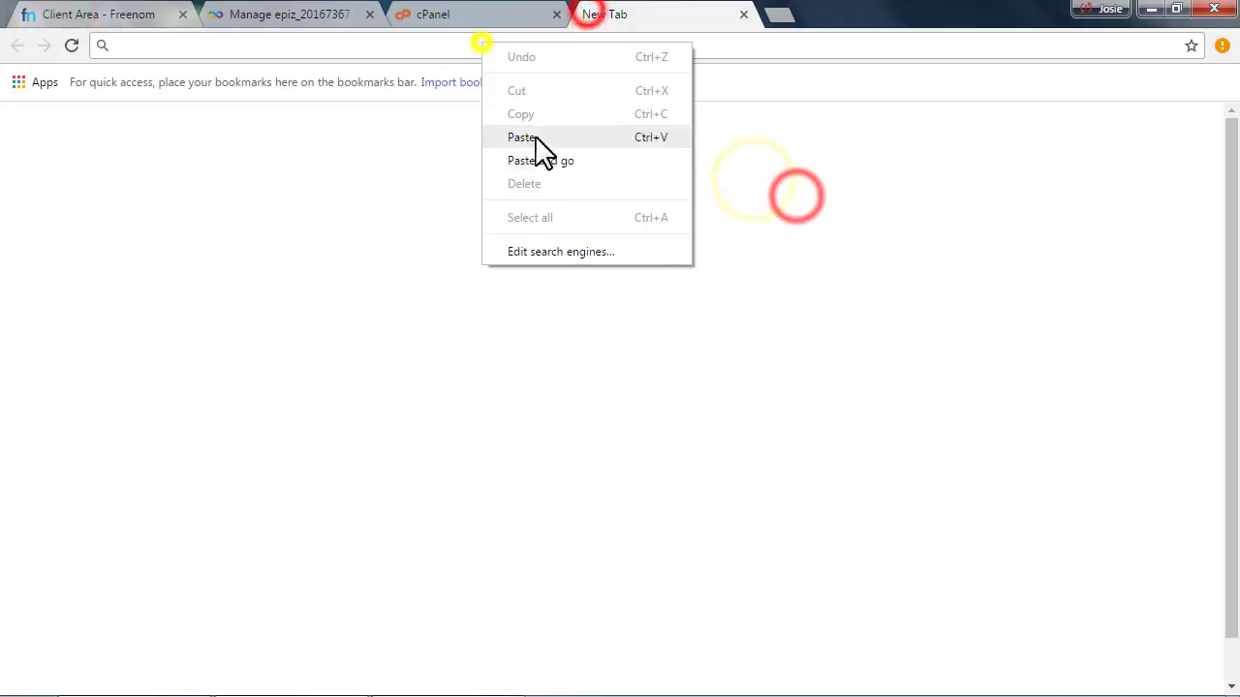
pyautogui.click(557, 158)
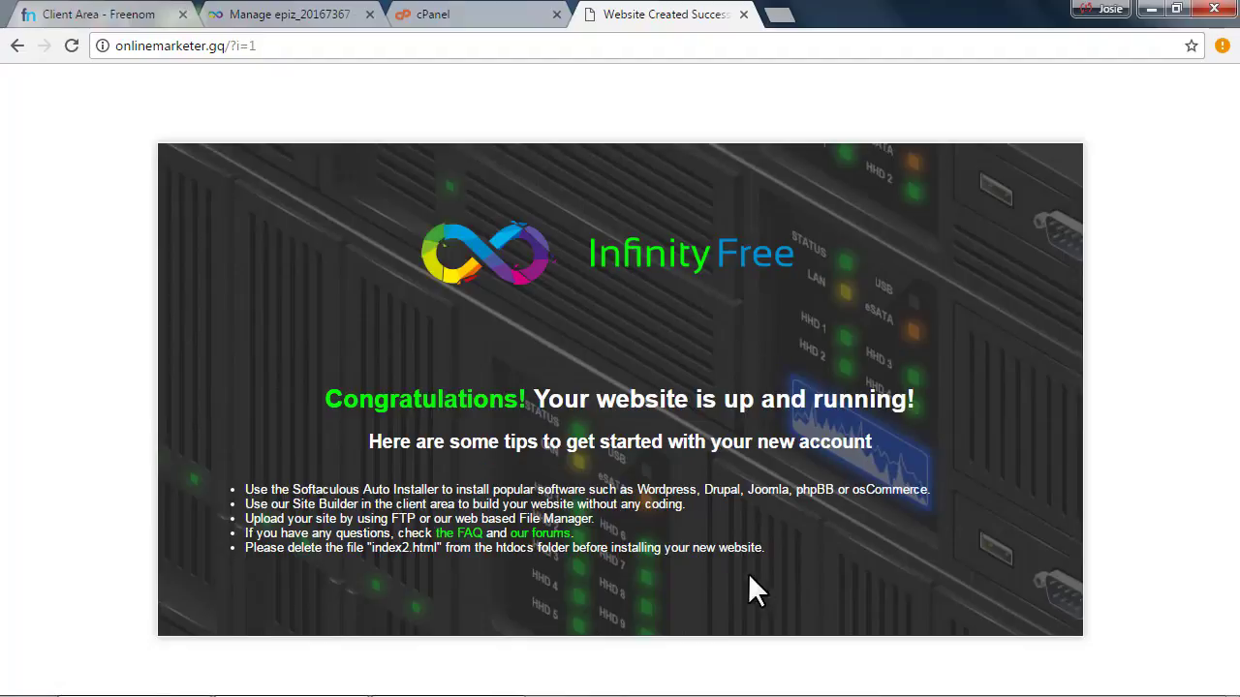
pyautogui.click(743, 15)
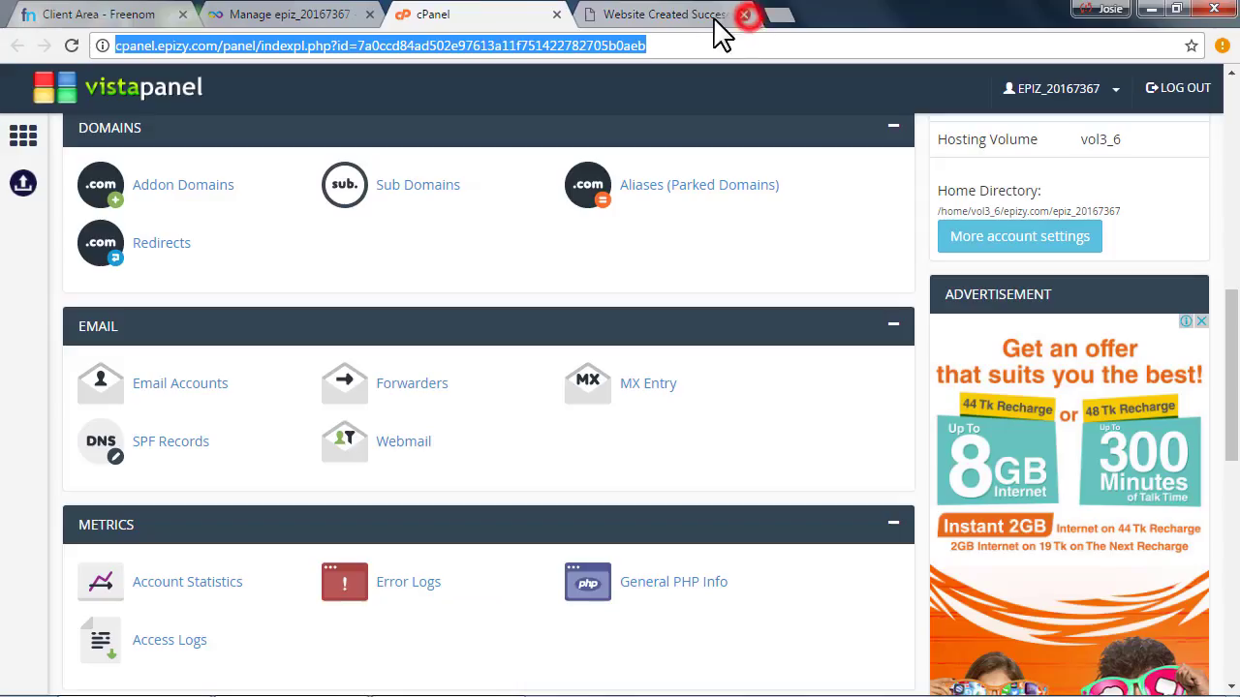
pyautogui.click(513, 15)
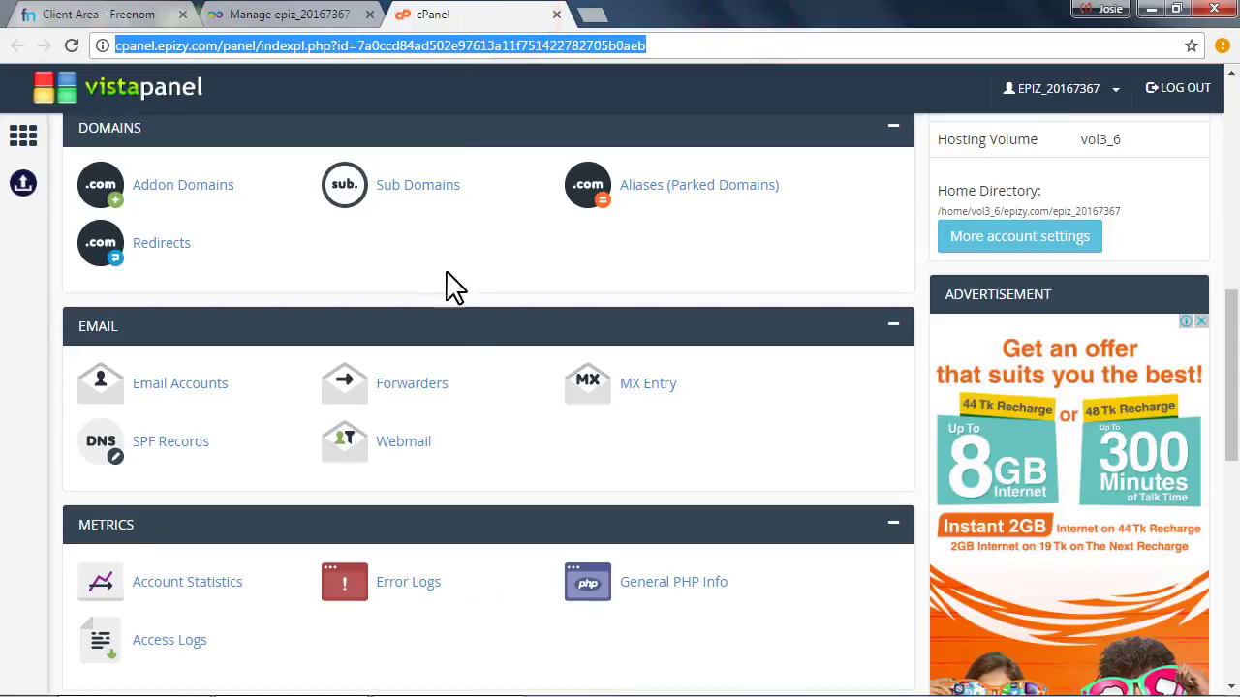
# Find the Databases section on the VistaPanel home and open MySQL Databases
pyautogui.scroll(-5, 470, 475)
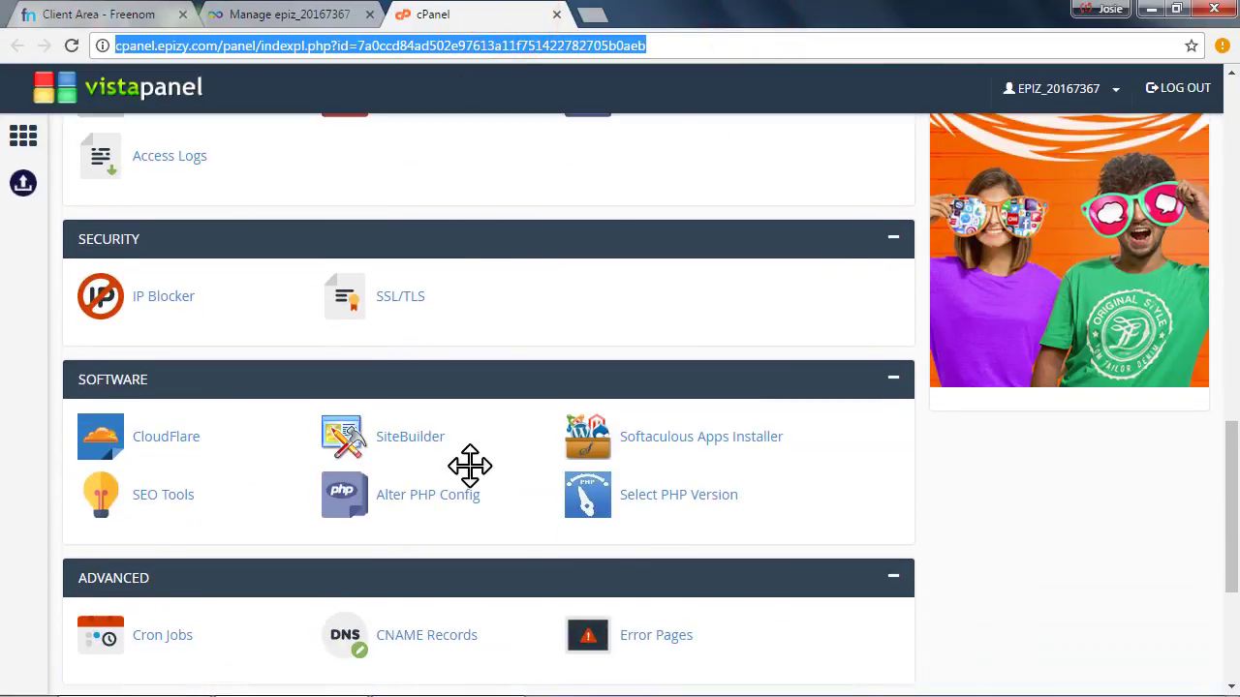
pyautogui.scroll(-4, 485, 489)
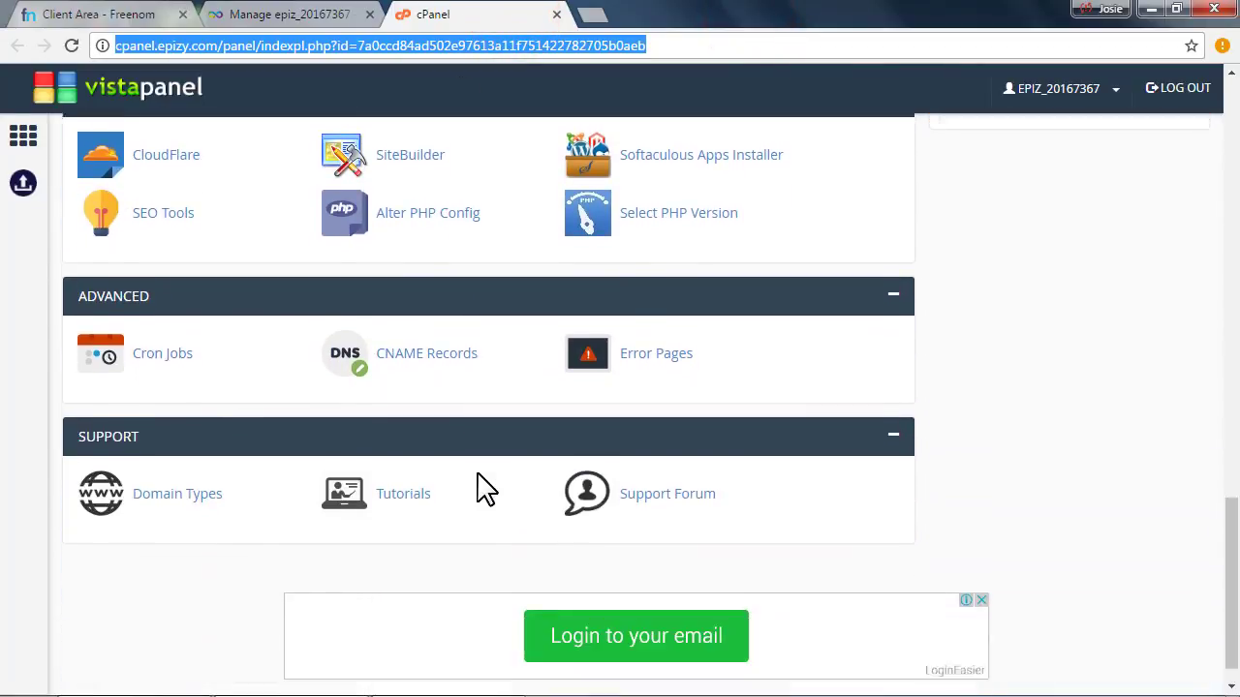
pyautogui.scroll(7, 484, 489)
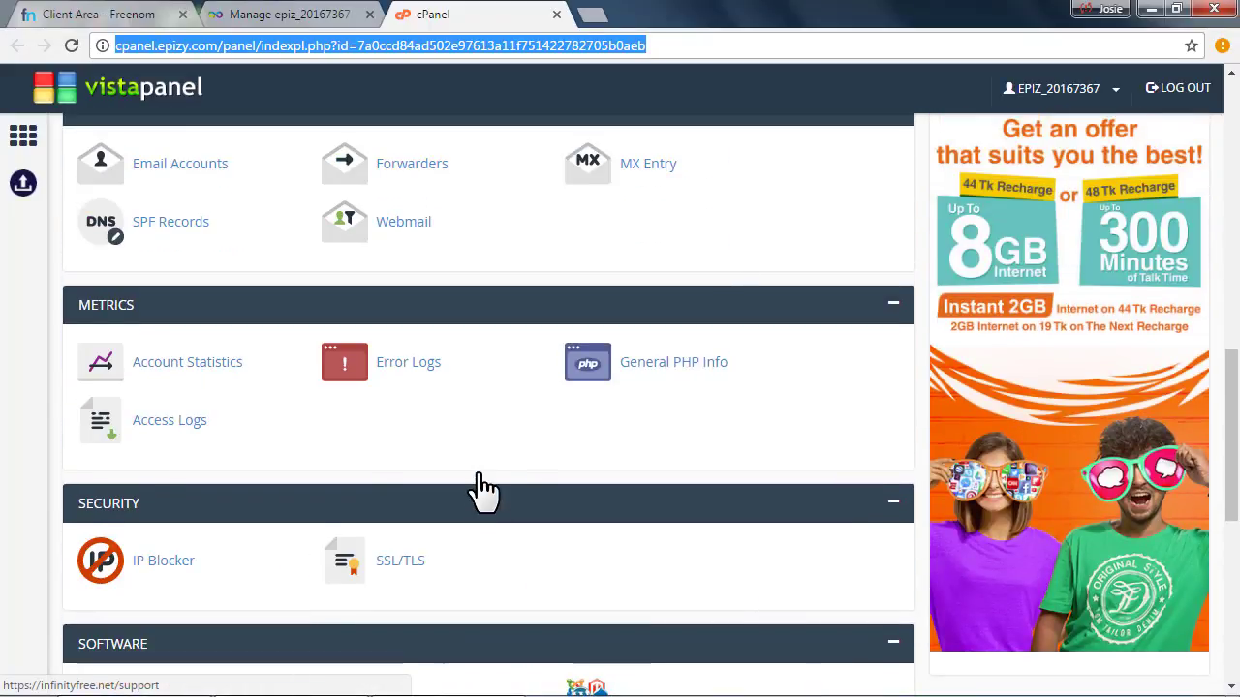
pyautogui.scroll(6, 484, 489)
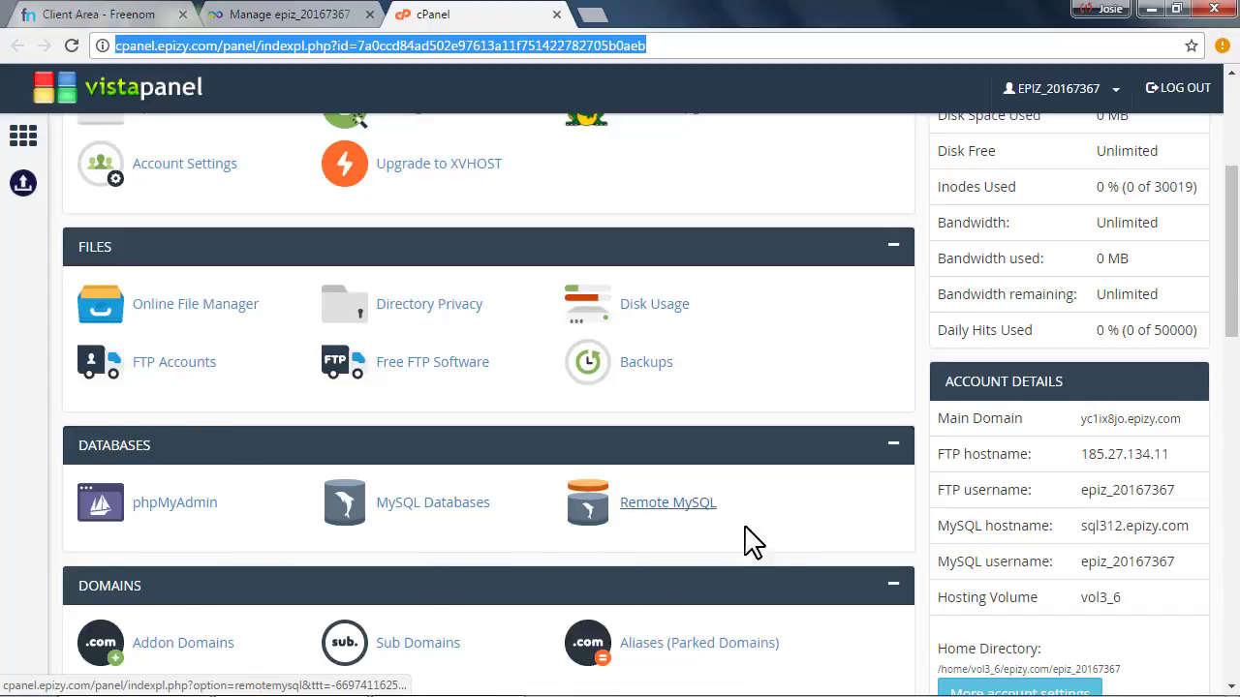
pyautogui.click(403, 509)
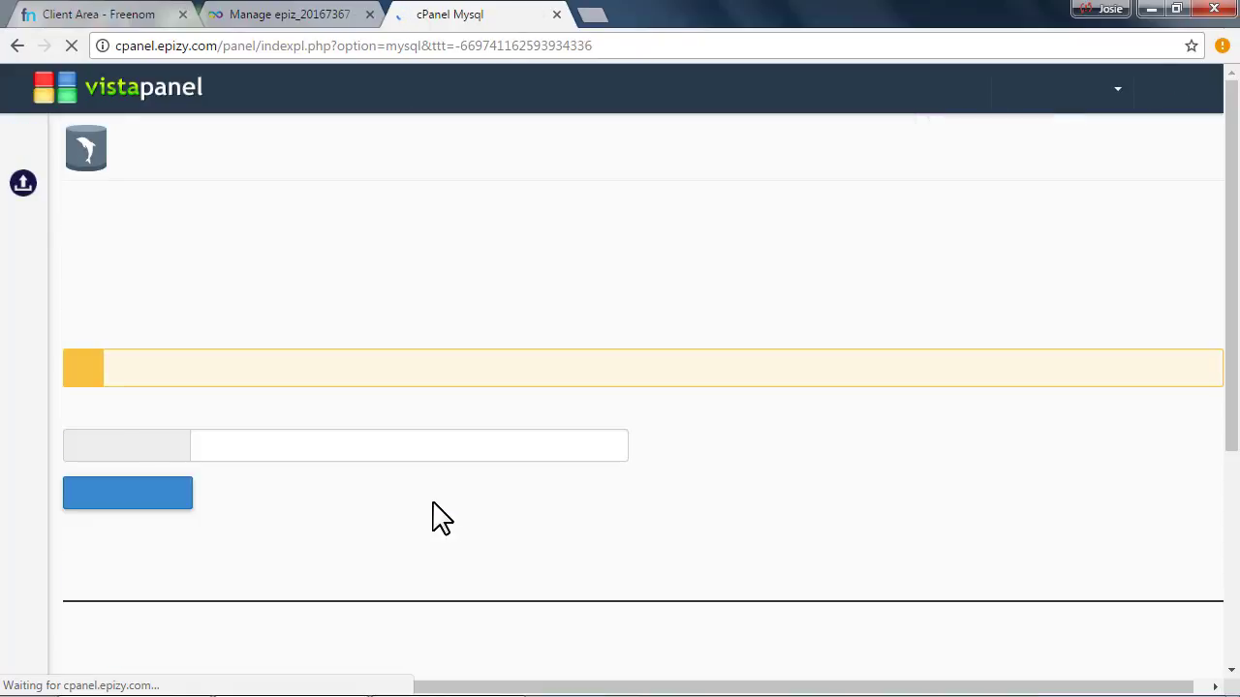
# Enter om as the new database name and create it, using 1 of 400 databases
pyautogui.scroll(-2, 203, 475)
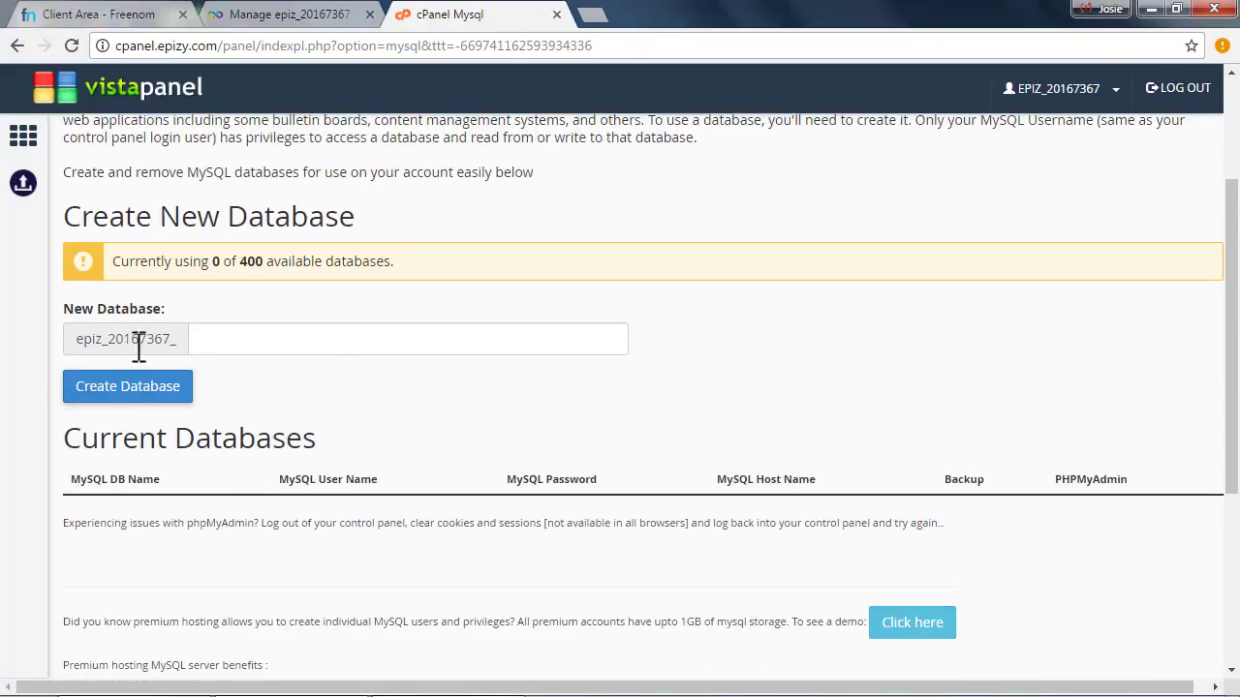
pyautogui.click(234, 340)
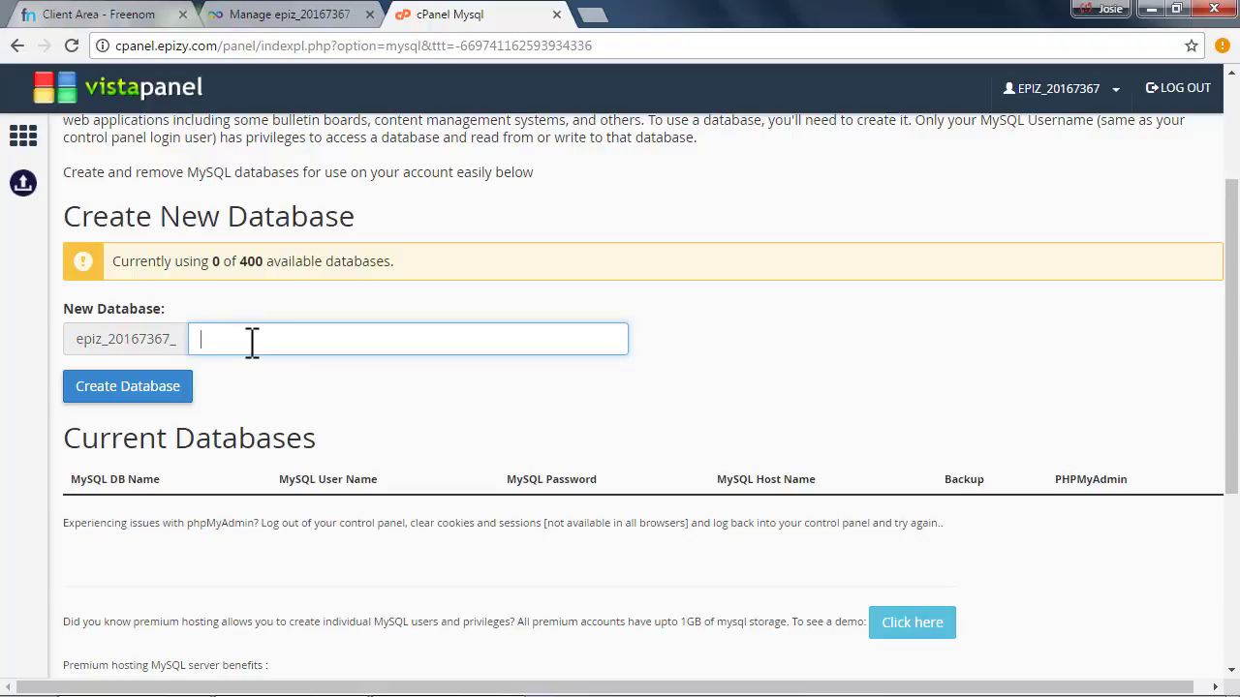
pyautogui.click(267, 327)
pyautogui.doubleClick(248, 344)
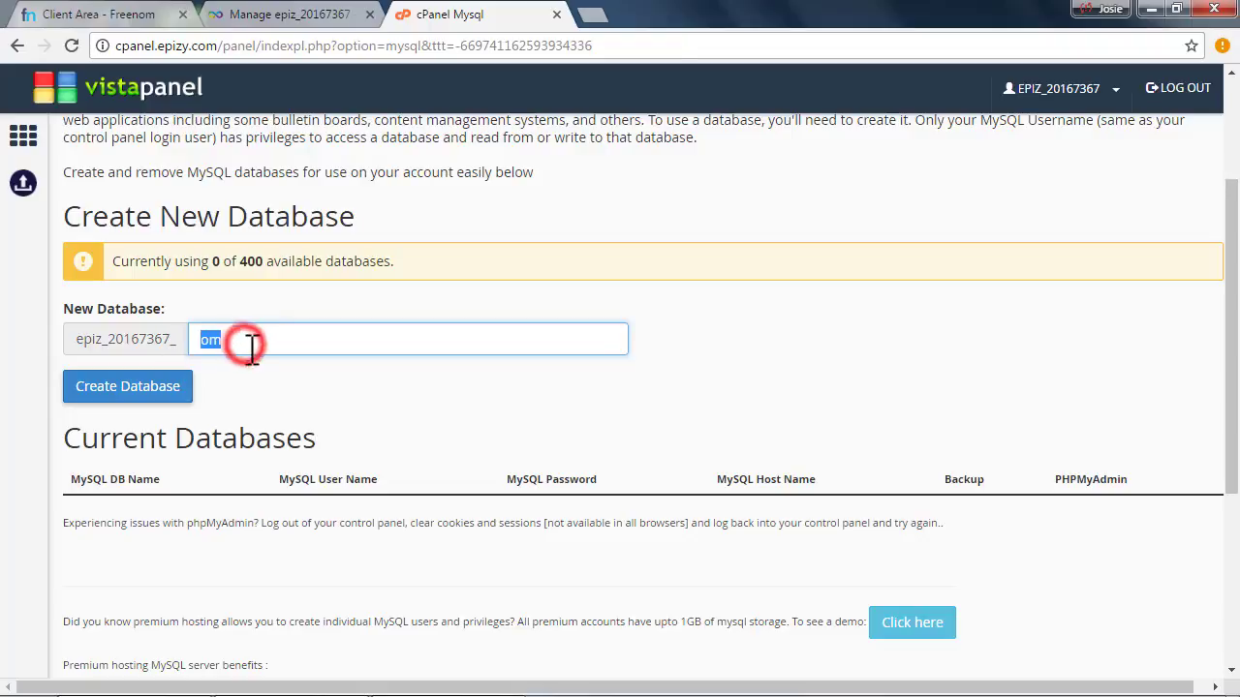
pyautogui.click(252, 343)
pyautogui.doubleClick(254, 341)
pyautogui.click(147, 386)
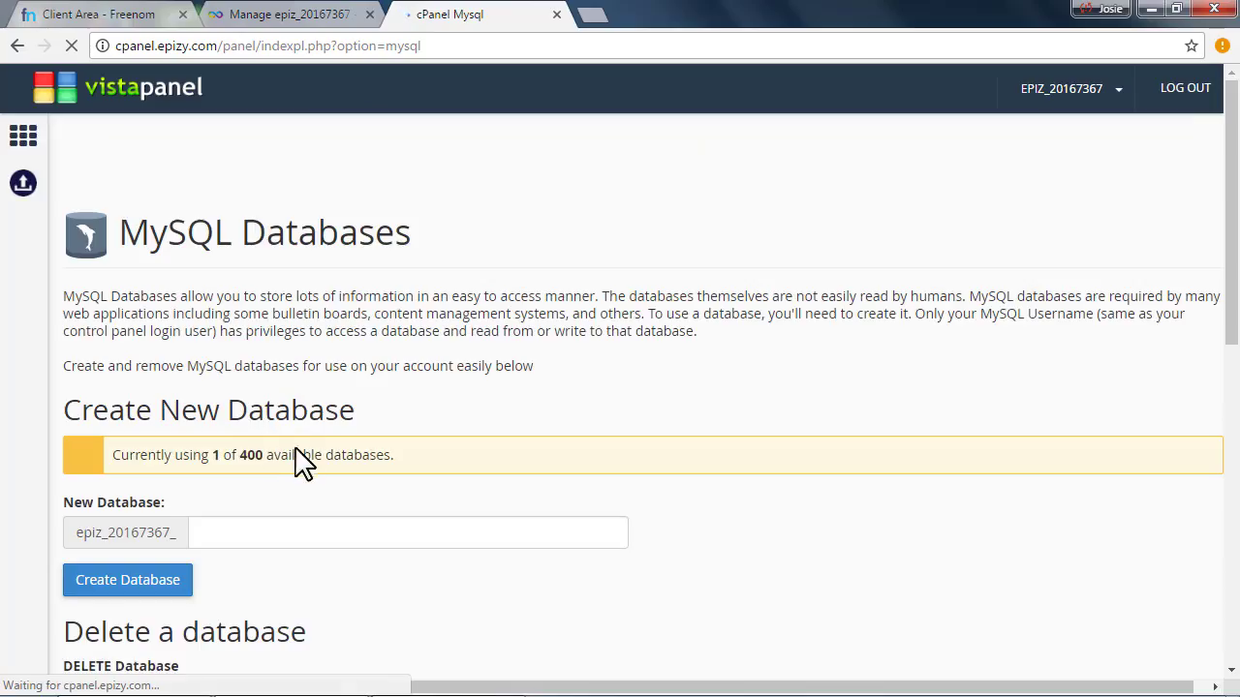
# Launch a blank Notepad note and type the MySQL Databases heading with Name, Username, Password and Host Name labels
pyautogui.scroll(-5, 307, 451)
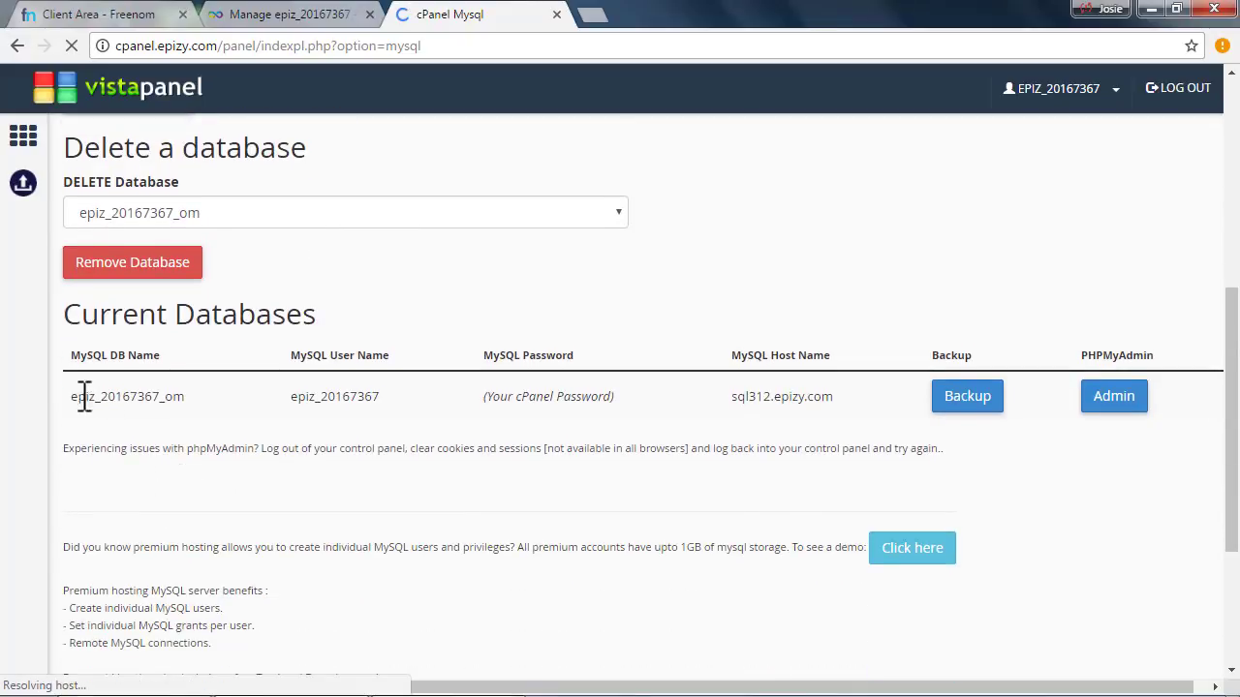
pyautogui.moveTo(77, 396); pyautogui.dragTo(159, 397)
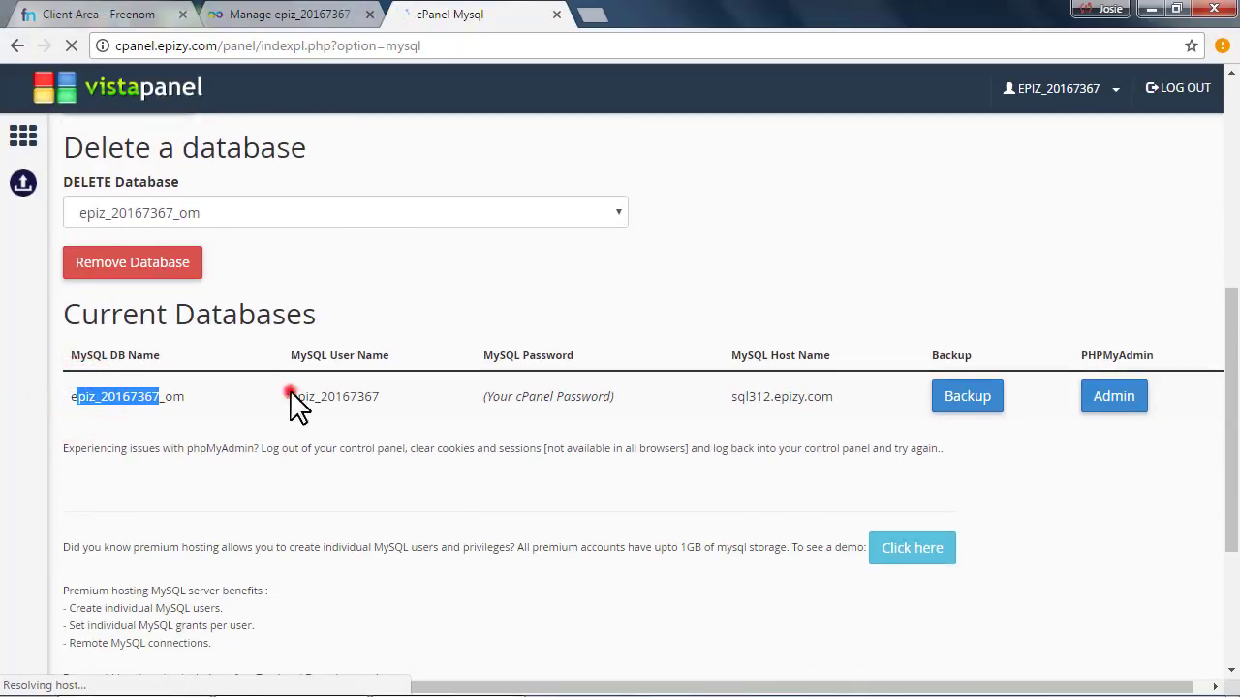
pyautogui.moveTo(291, 396); pyautogui.dragTo(370, 397)
pyautogui.moveTo(808, 397); pyautogui.dragTo(816, 397)
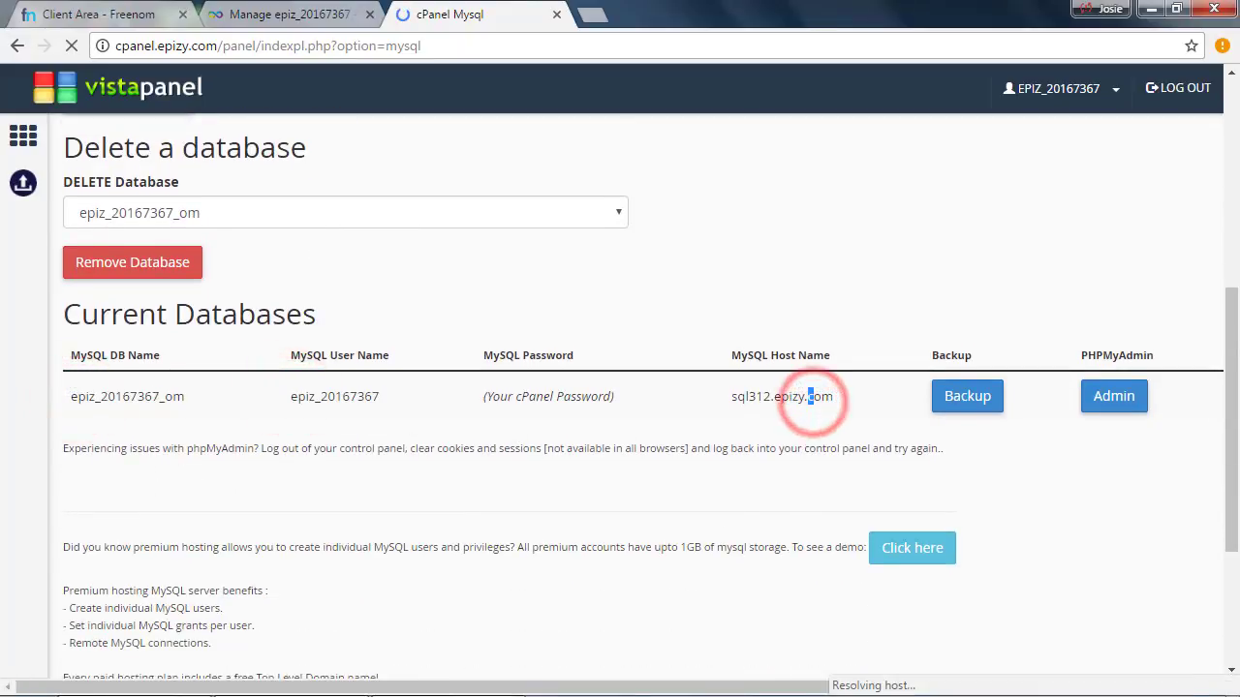
pyautogui.press('super')
pyautogui.write('noe')
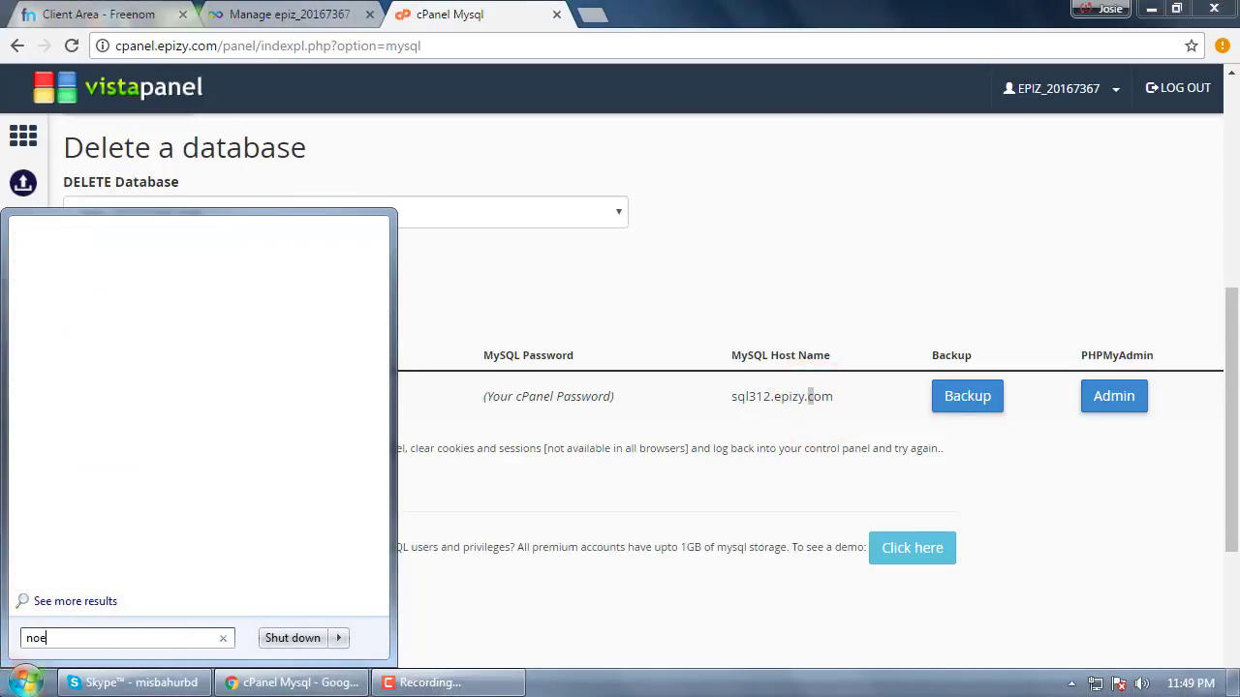
pyautogui.press('Return')
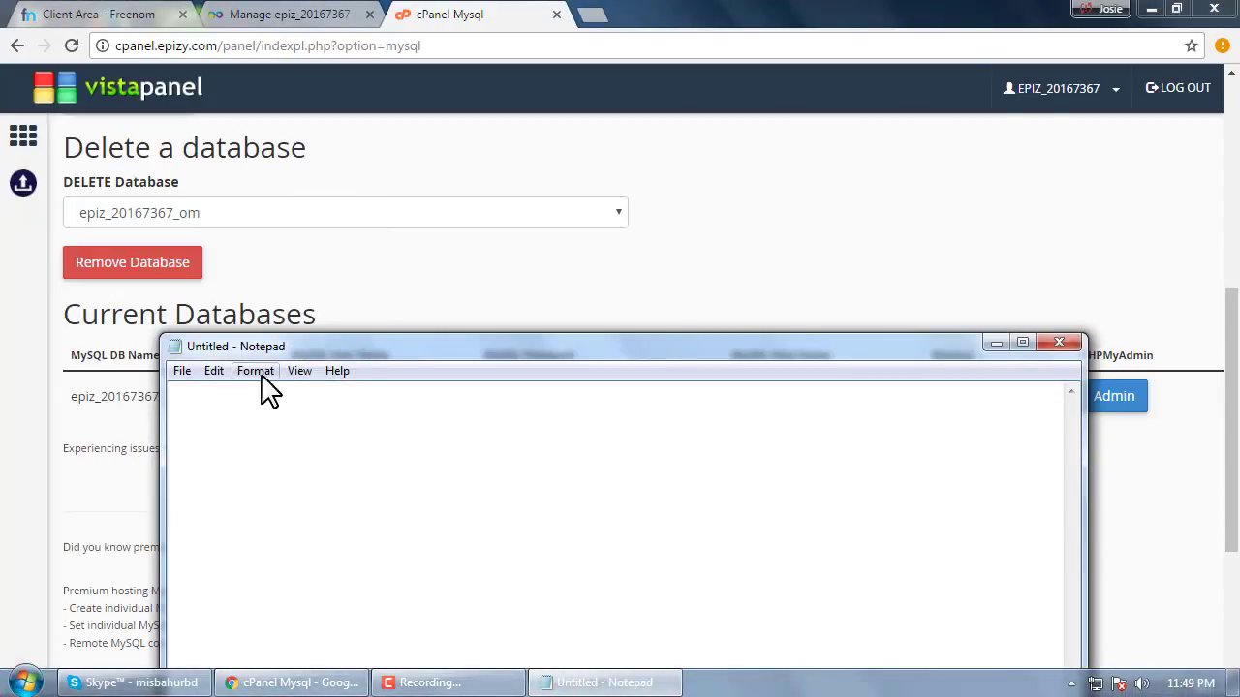
pyautogui.moveTo(349, 376); pyautogui.dragTo(340, 435)
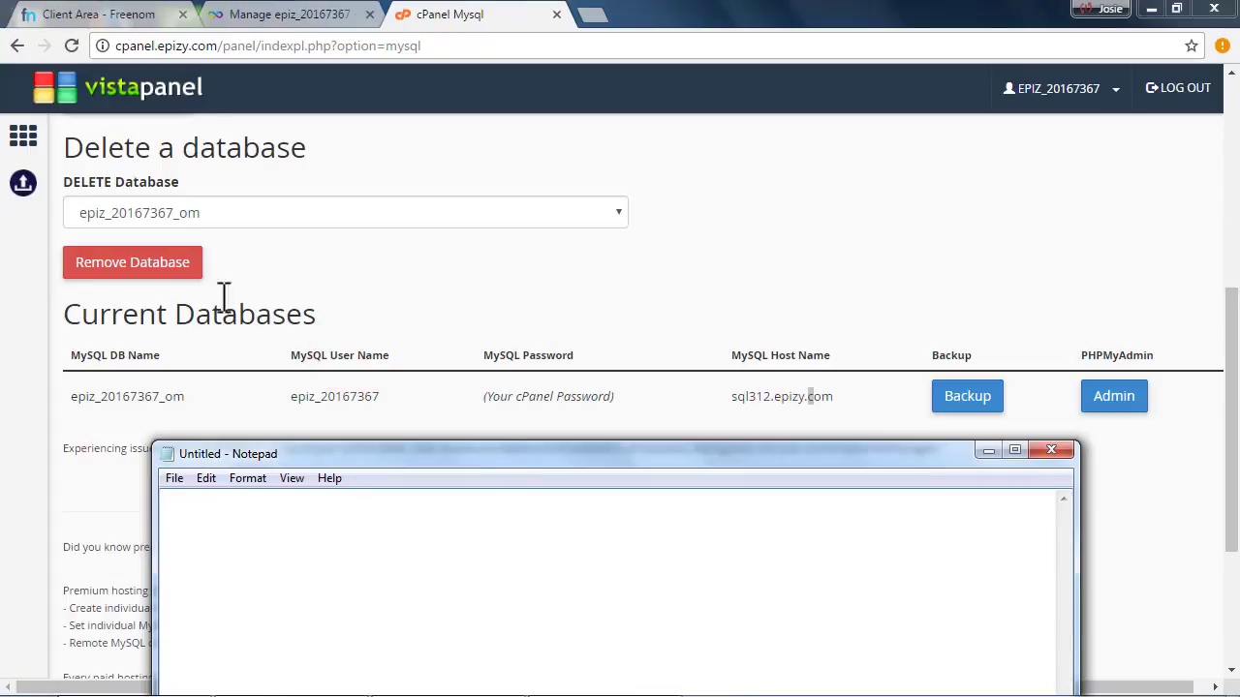
pyautogui.click(350, 539)
pyautogui.write('MySQL Databases')
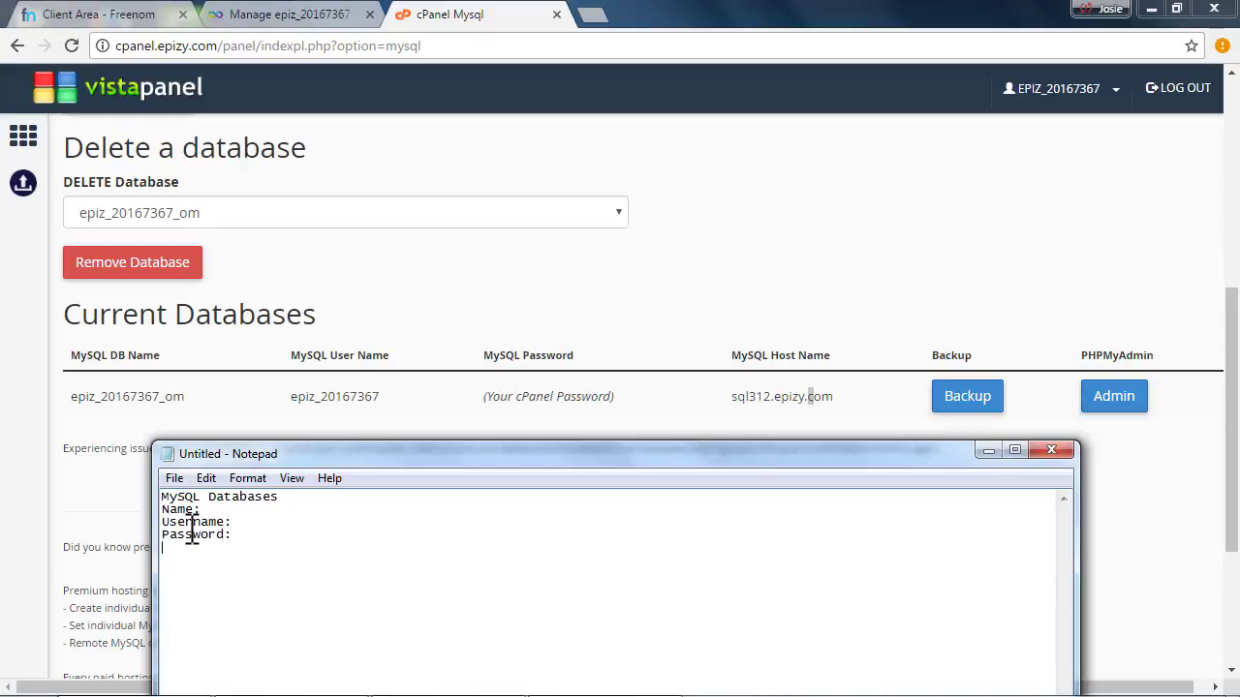
# Copy the new database's name from the Current Databases table into the note after Name:
pyautogui.click(257, 533)
pyautogui.click(77, 397)
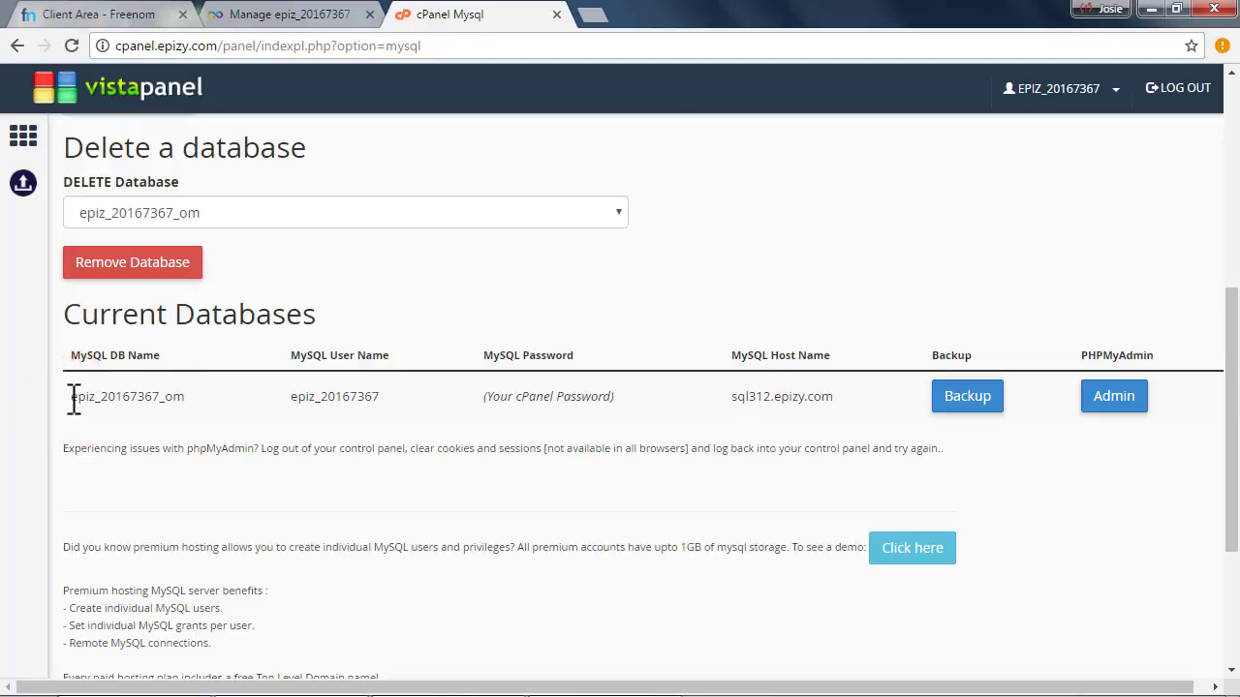
pyautogui.moveTo(74, 397); pyautogui.dragTo(77, 397)
pyautogui.hotkey('ctrl', 'c')
pyautogui.click(172, 404)
pyautogui.hotkey('alt', 'Tab')
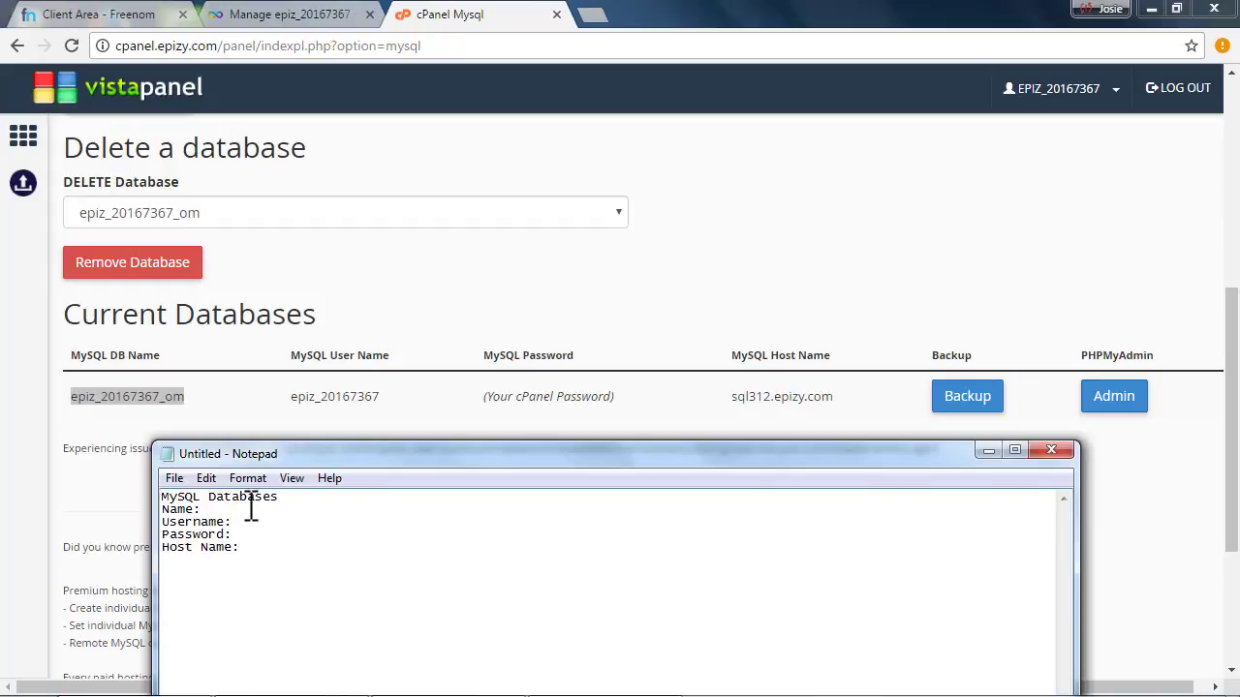
pyautogui.hotkey('ctrl', 'v')
# Copy the database user name into the note after Username:
pyautogui.click(318, 347)
pyautogui.moveTo(287, 397); pyautogui.dragTo(368, 402)
pyautogui.rightClick(368, 402)
pyautogui.click(404, 418)
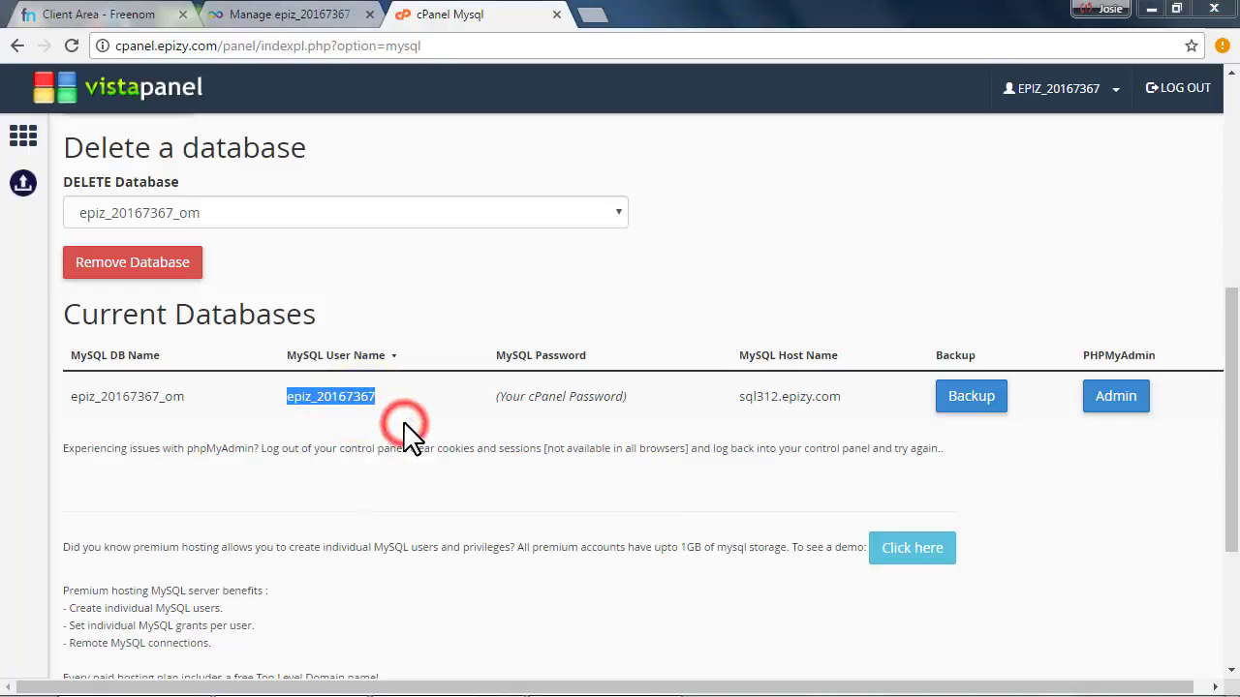
pyautogui.hotkey('alt', 'Tab')
pyautogui.click(255, 521)
pyautogui.hotkey('ctrl', 'v')
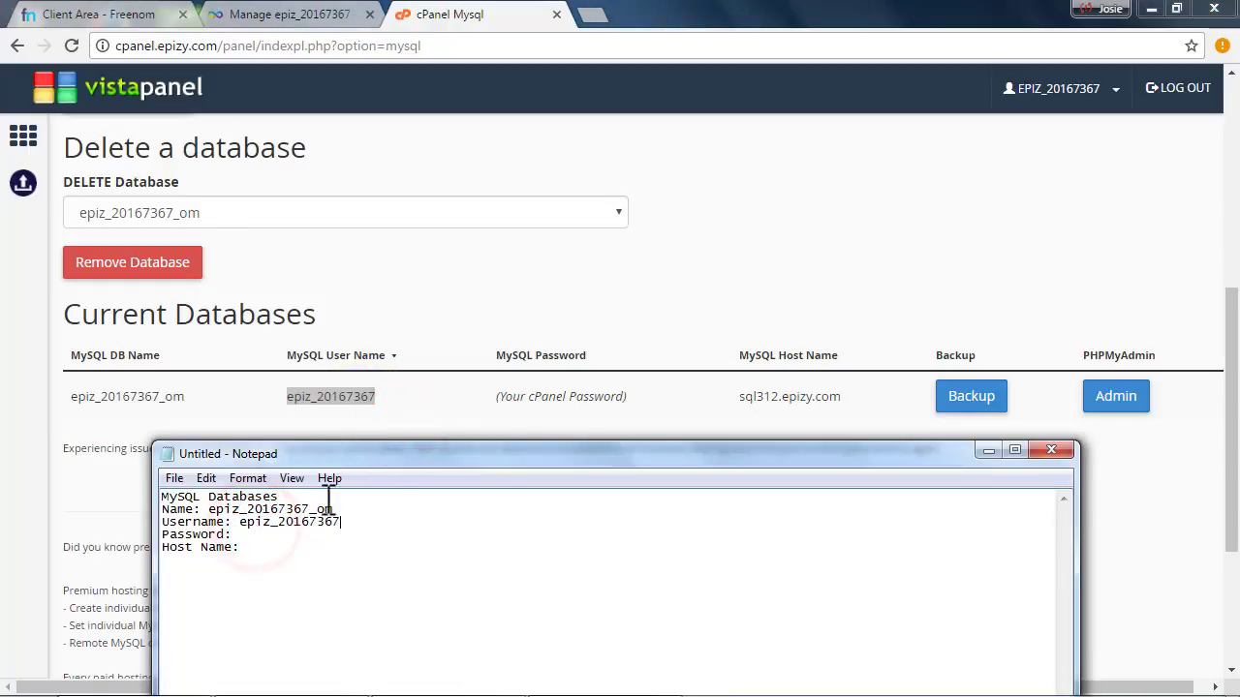
pyautogui.hotkey('alt', 'Tab')
pyautogui.click(503, 397)
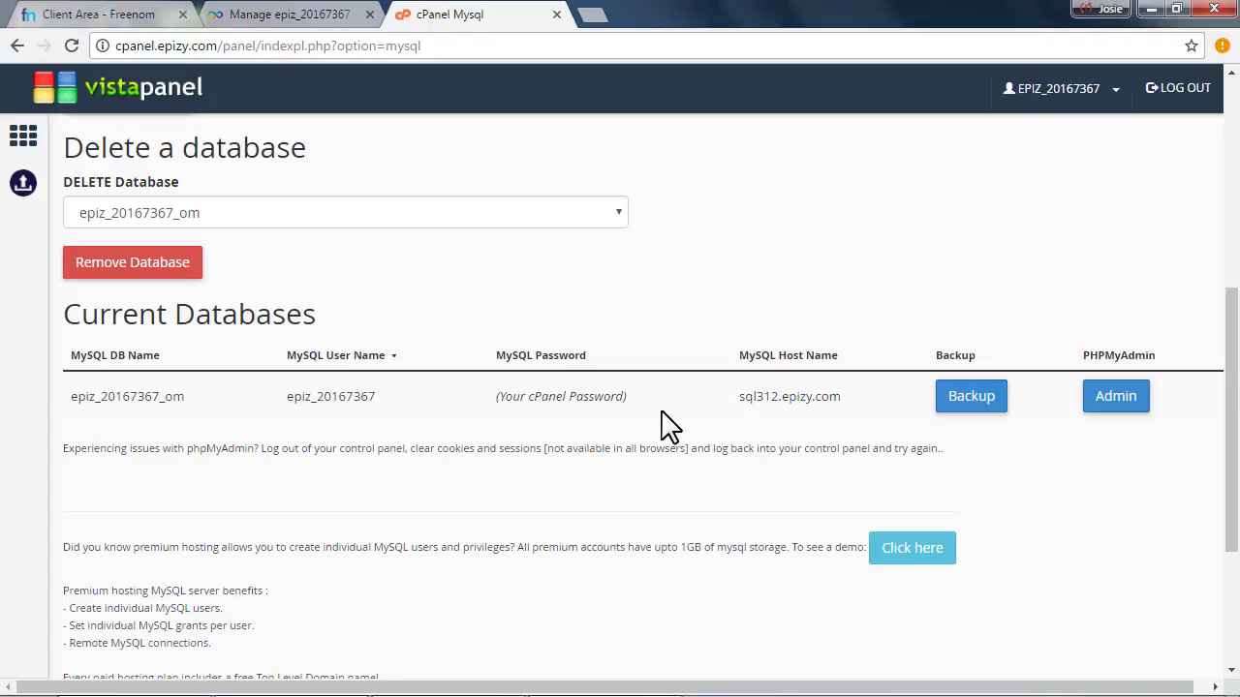
# Copy the host name sql312.epizy.com into the note after Host Name:
pyautogui.moveTo(742, 396); pyautogui.dragTo(843, 396)
pyautogui.rightClick(797, 396)
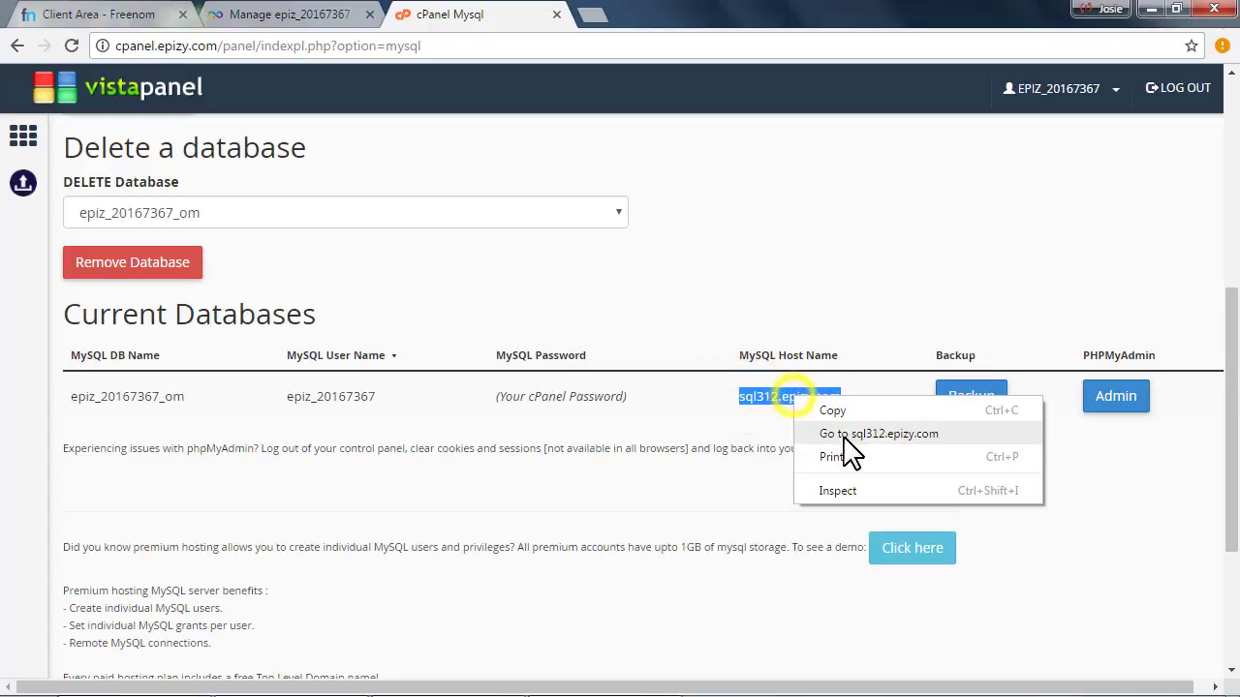
pyautogui.click(826, 409)
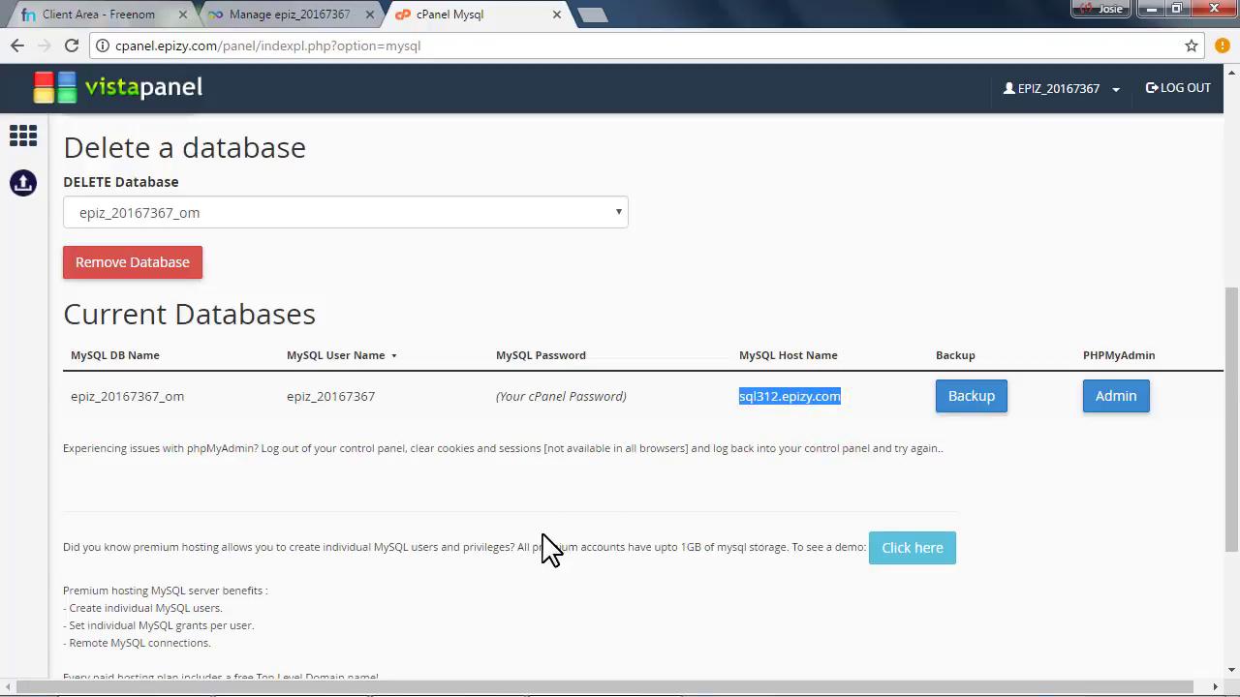
pyautogui.hotkey('alt', 'Tab')
pyautogui.click(322, 542)
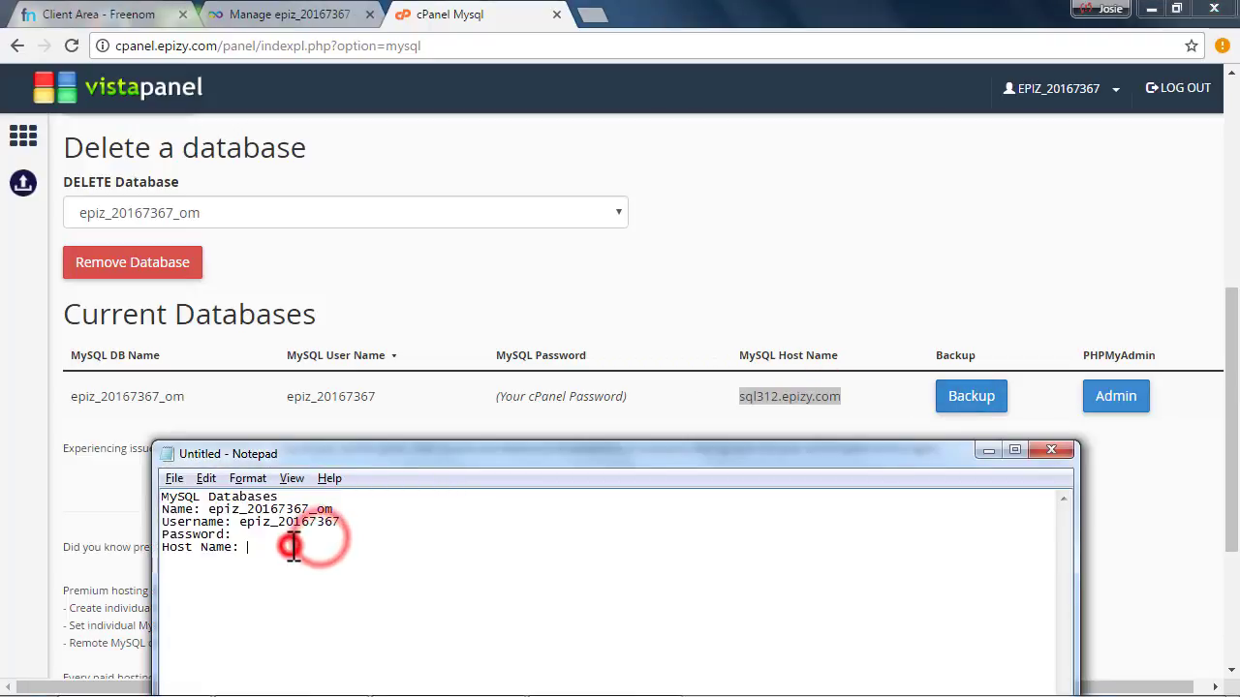
pyautogui.hotkey('ctrl', 'v')
pyautogui.click(407, 400)
pyautogui.scroll(5, 354, 485)
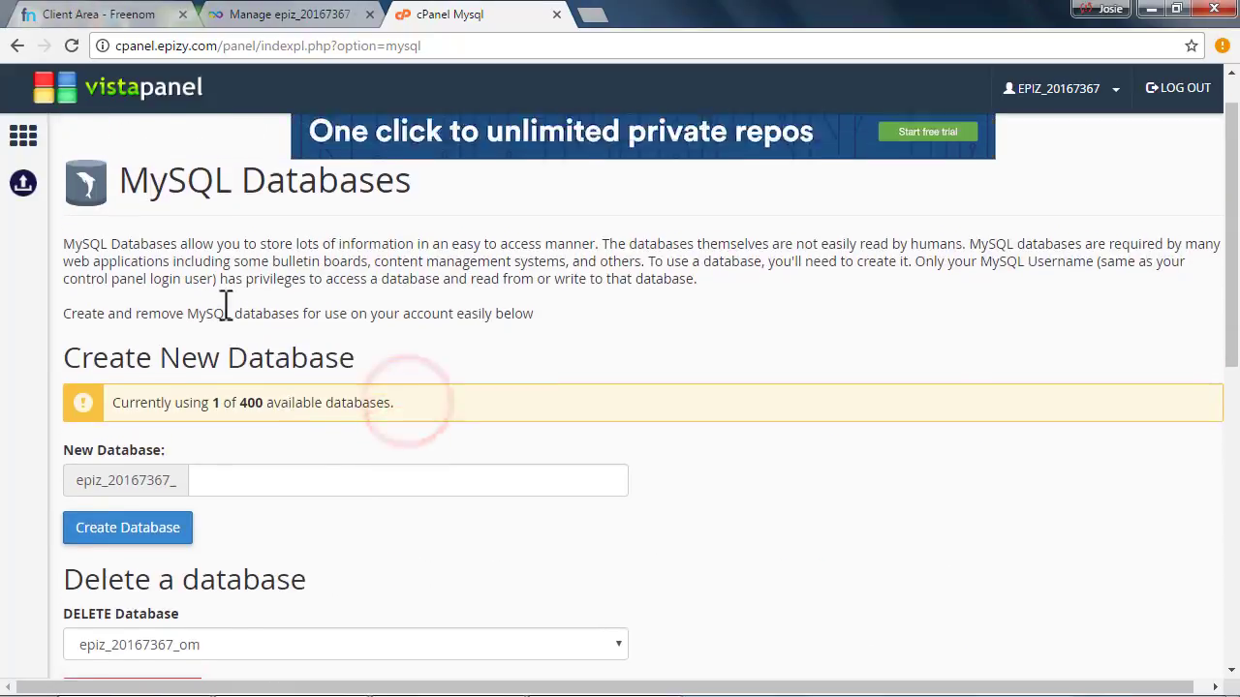
# Go from the control panel home to the FTP Accounts page
pyautogui.click(23, 143)
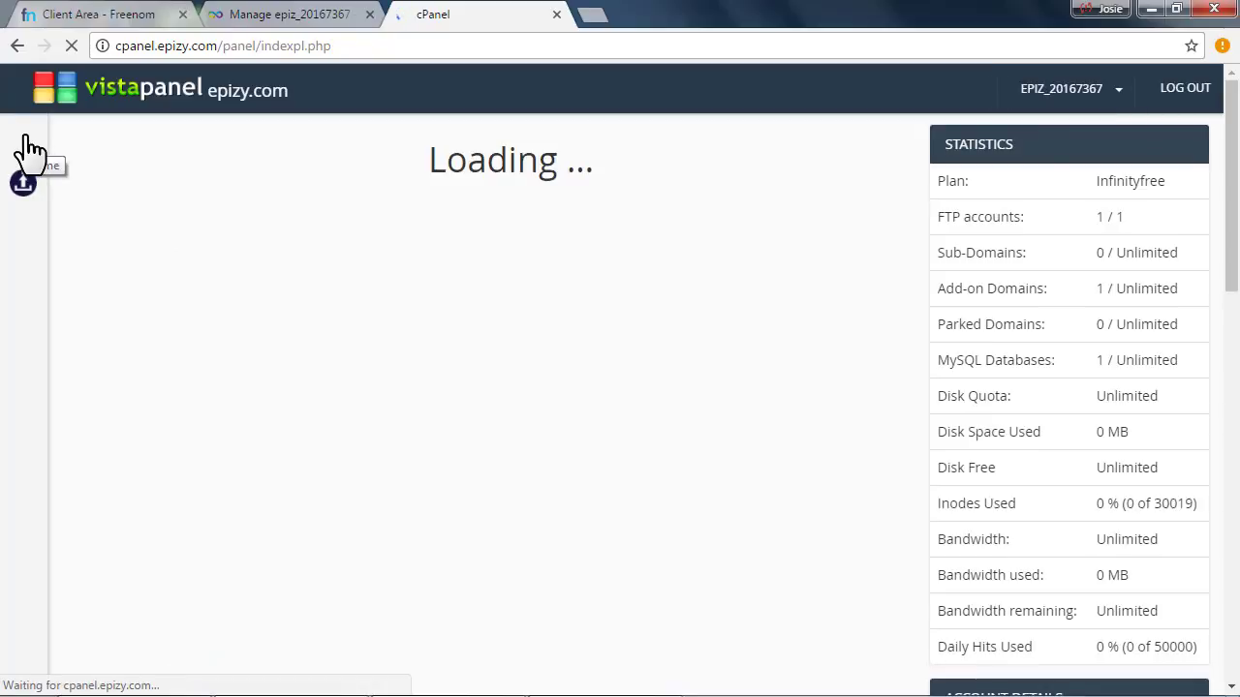
pyautogui.scroll(-2, 215, 221)
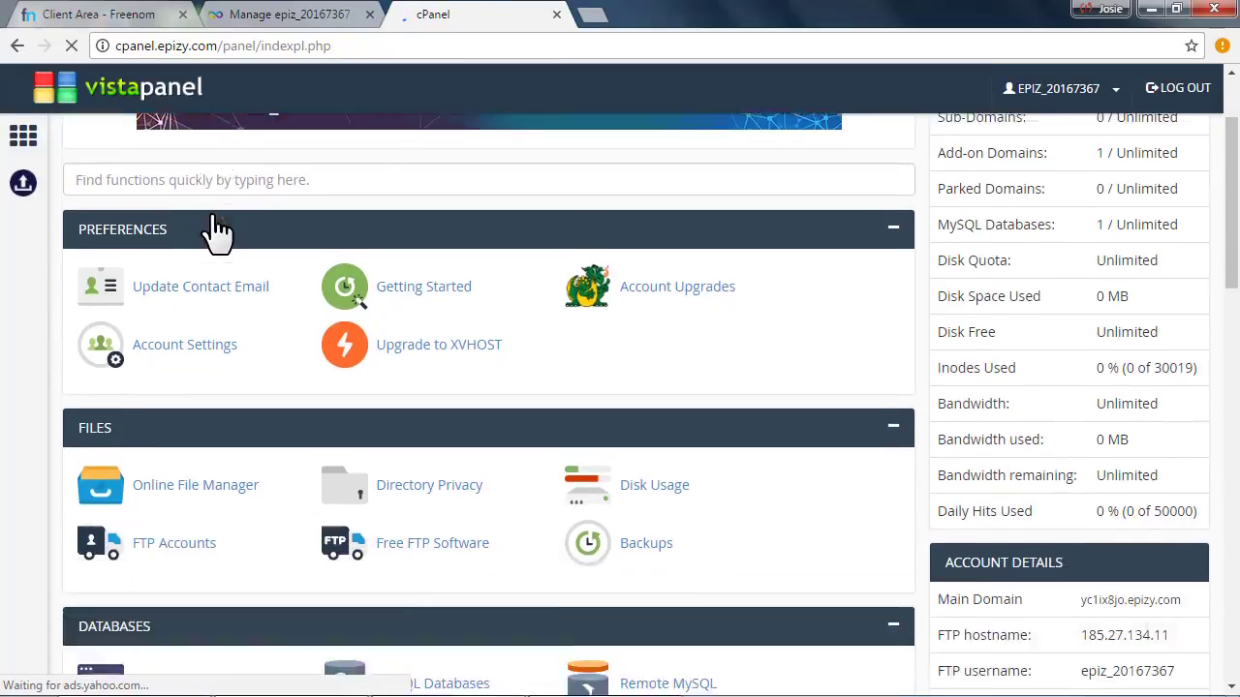
pyautogui.scroll(-3, 215, 230)
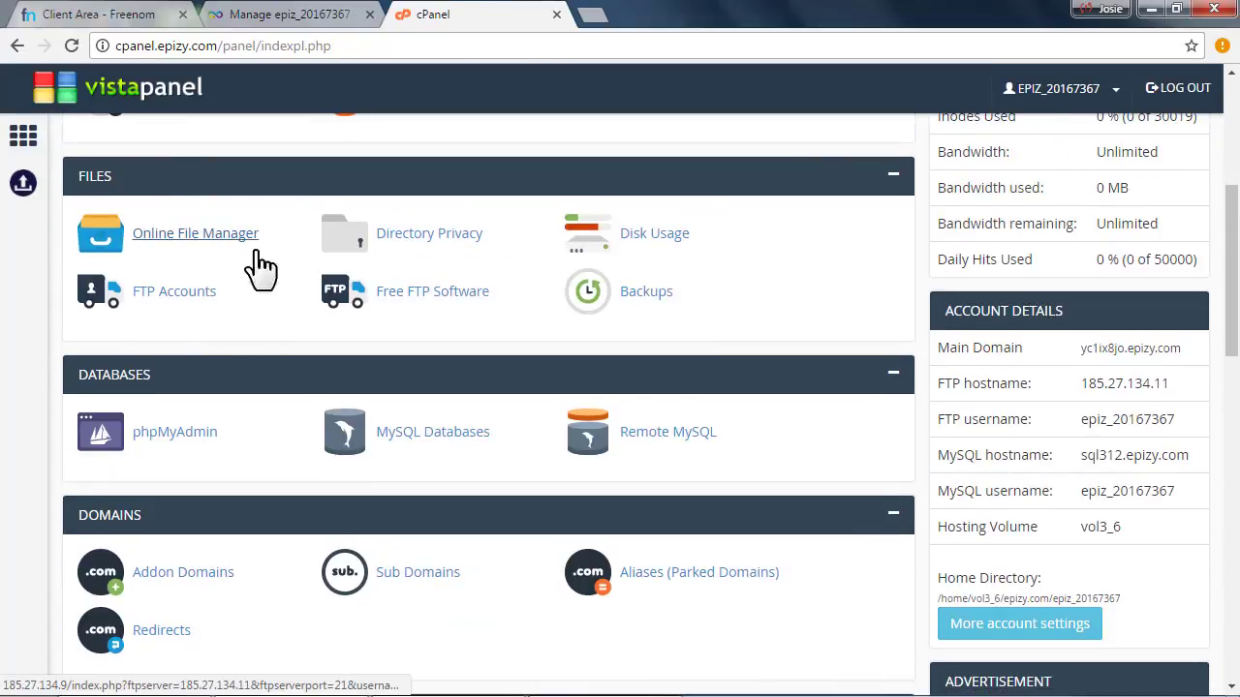
pyautogui.click(170, 295)
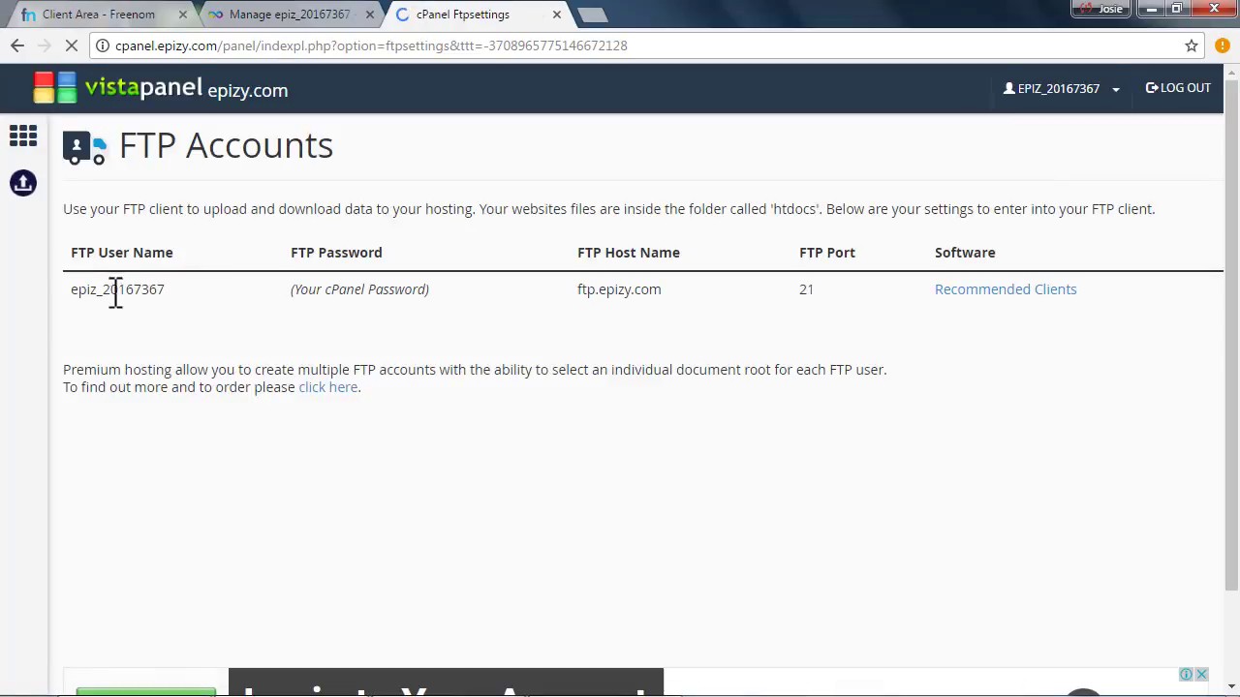
pyautogui.click(172, 289)
pyautogui.hotkey('alt', 'Tab')
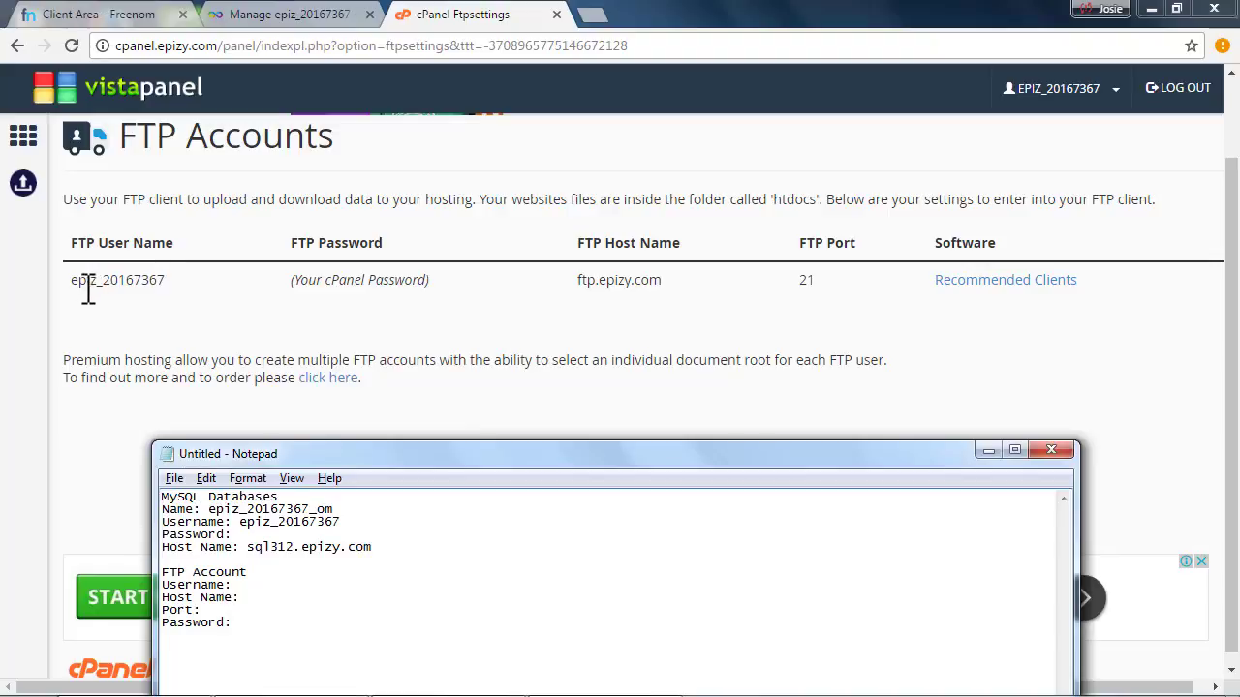
# Copy the FTP user name into the notes' FTP Account section
pyautogui.moveTo(72, 279); pyautogui.dragTo(155, 280)
pyautogui.rightClick(125, 281)
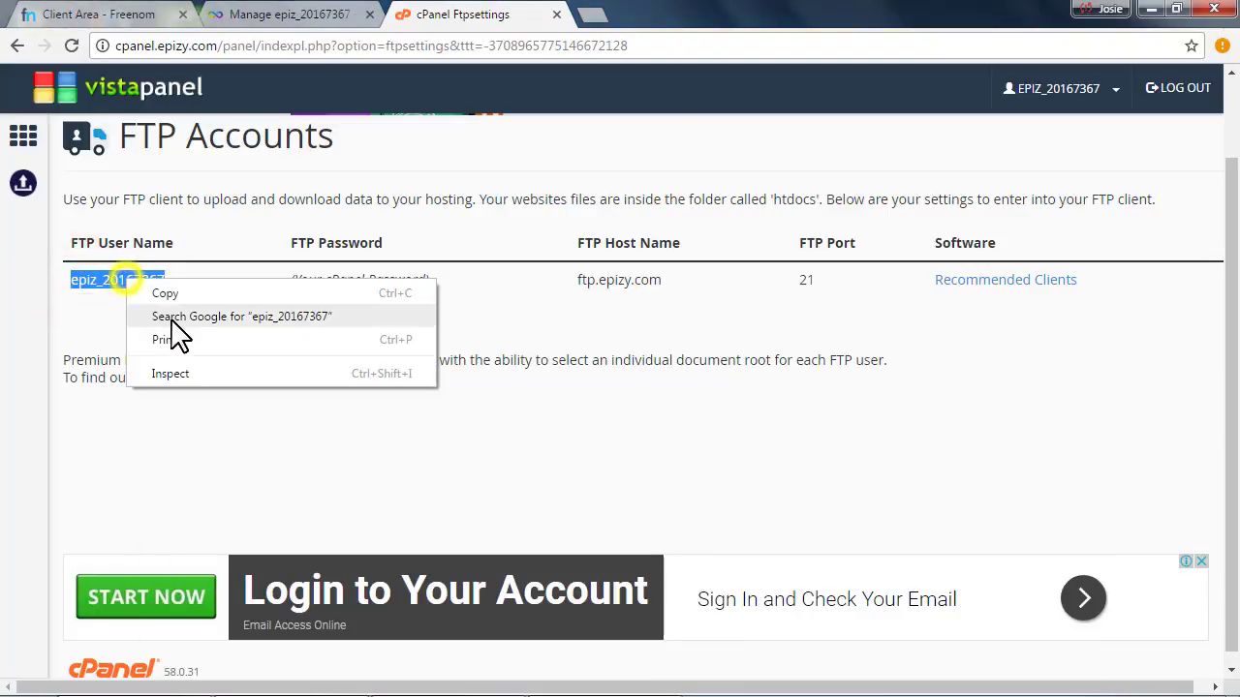
pyautogui.click(166, 293)
pyautogui.hotkey('alt', 'Tab')
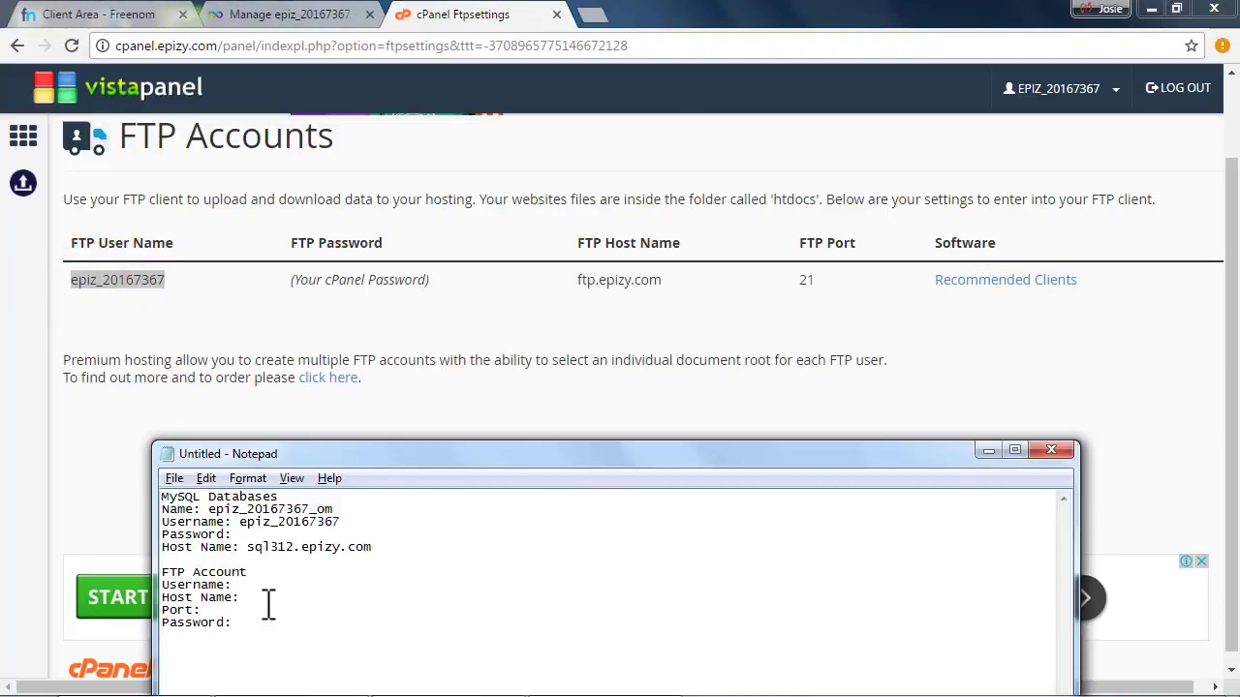
pyautogui.click(253, 585)
pyautogui.hotkey('ctrl', 'v')
# Copy the FTP host name ftp.epizy.com into the notes after Host Name
pyautogui.click(578, 279)
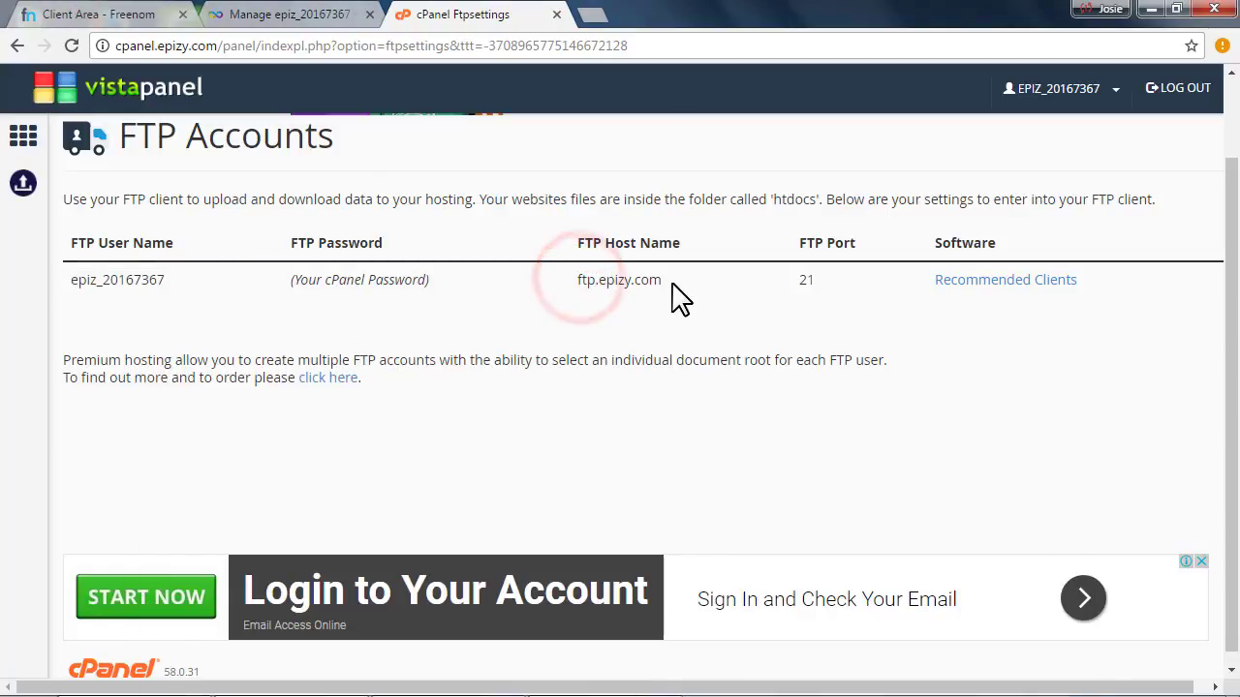
pyautogui.moveTo(673, 283); pyautogui.dragTo(576, 293)
pyautogui.rightClick(595, 279)
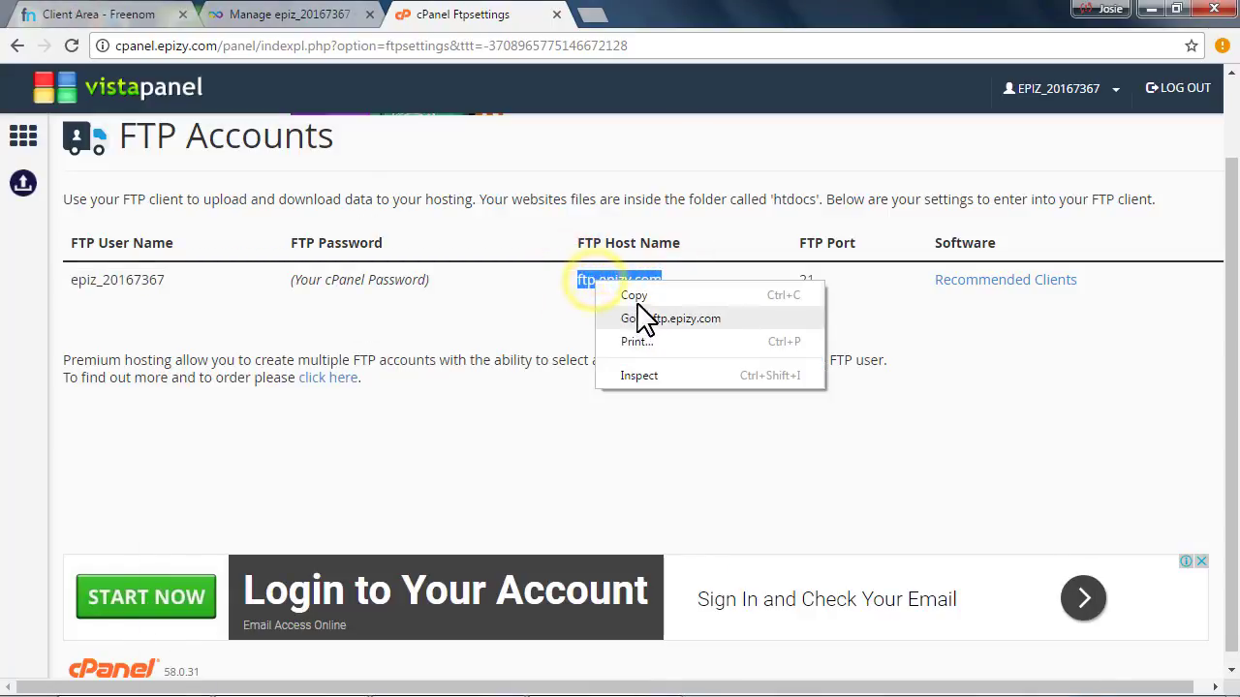
pyautogui.click(635, 301)
pyautogui.hotkey('alt', 'Tab')
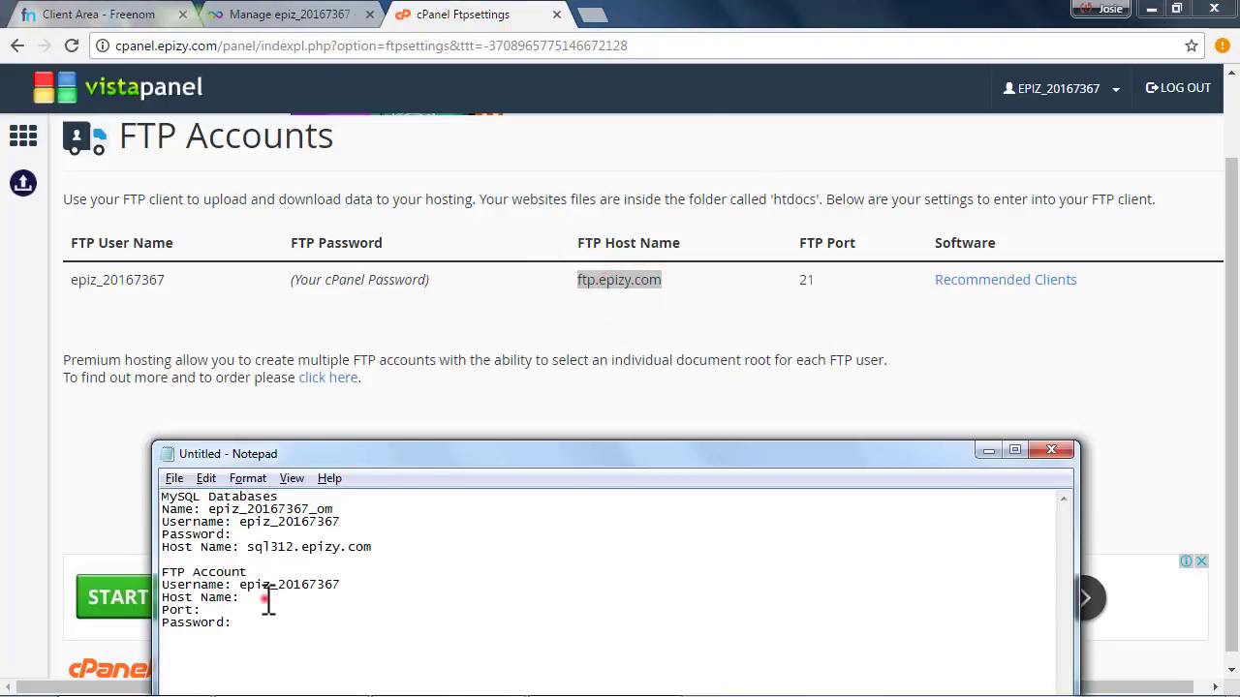
pyautogui.click(264, 598)
pyautogui.hotkey('ctrl', 'v')
# Copy FTP port 21 into the notes after Port
pyautogui.hotkey('alt', 'Tab')
pyautogui.click(794, 279)
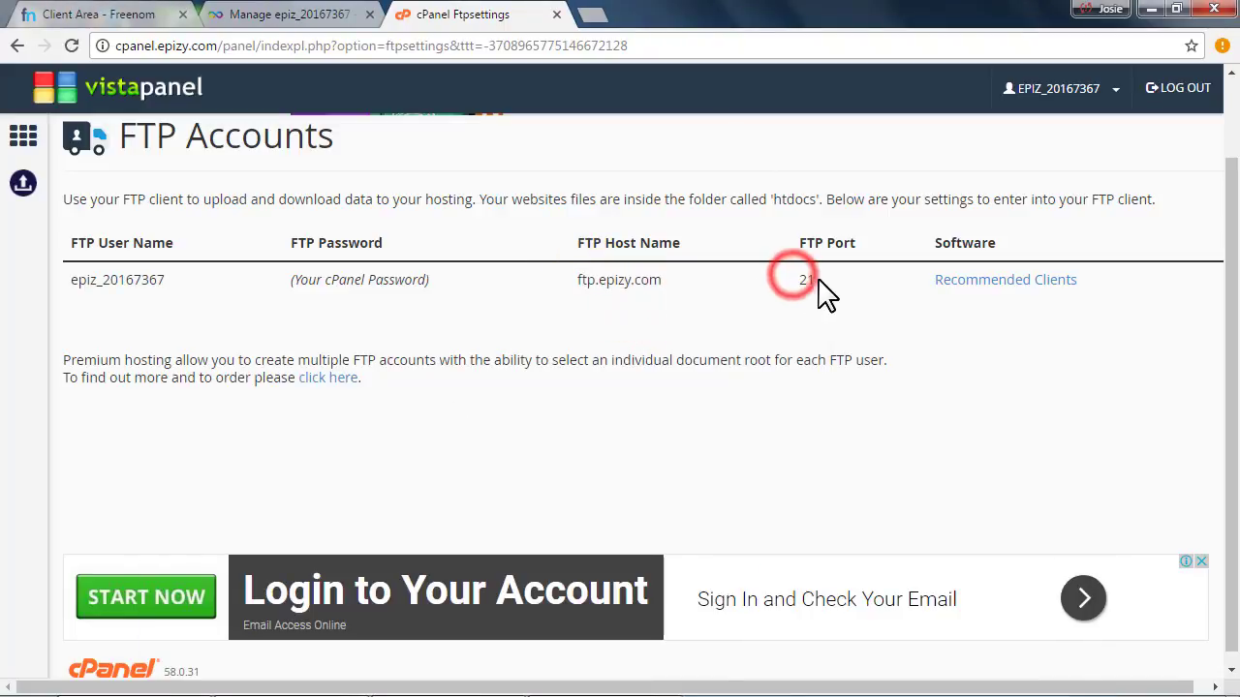
pyautogui.moveTo(788, 279); pyautogui.dragTo(812, 280)
pyautogui.rightClick(812, 283)
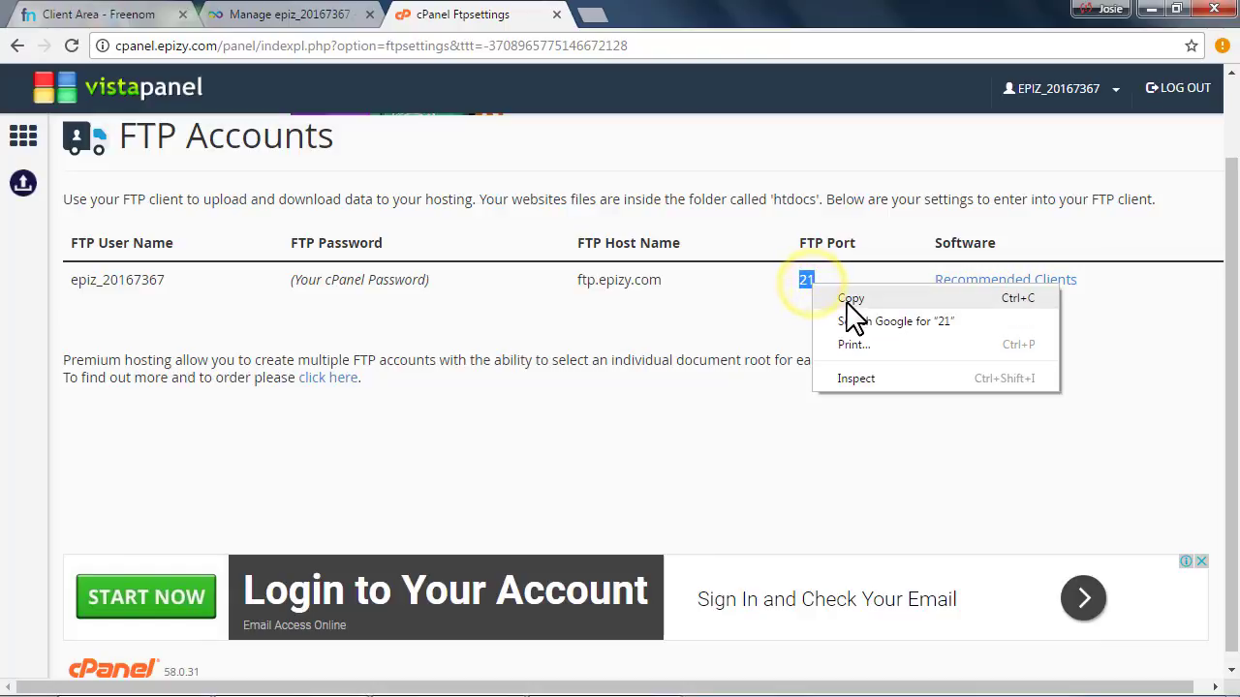
pyautogui.click(850, 299)
pyautogui.hotkey('alt', 'Tab')
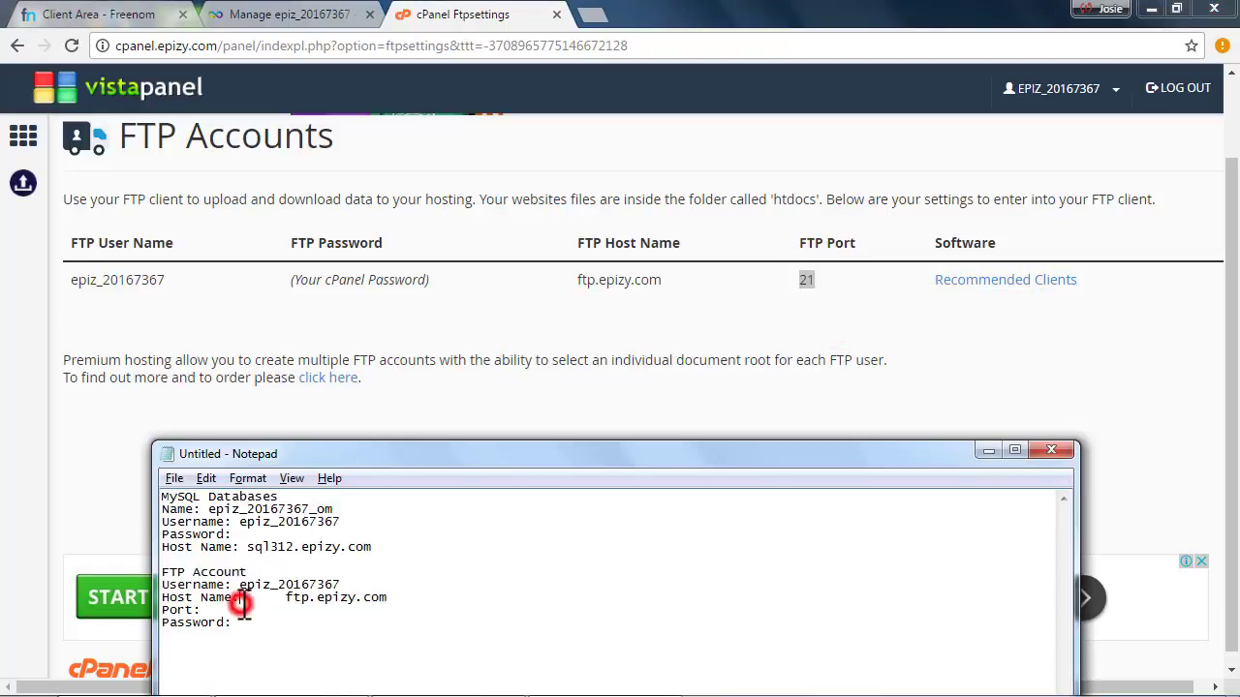
pyautogui.click(241, 606)
pyautogui.hotkey('ctrl', 'v')
# Remove the extra spaces before the host name and port 21 in the notes
pyautogui.click(278, 599)
pyautogui.press('BackSpace')
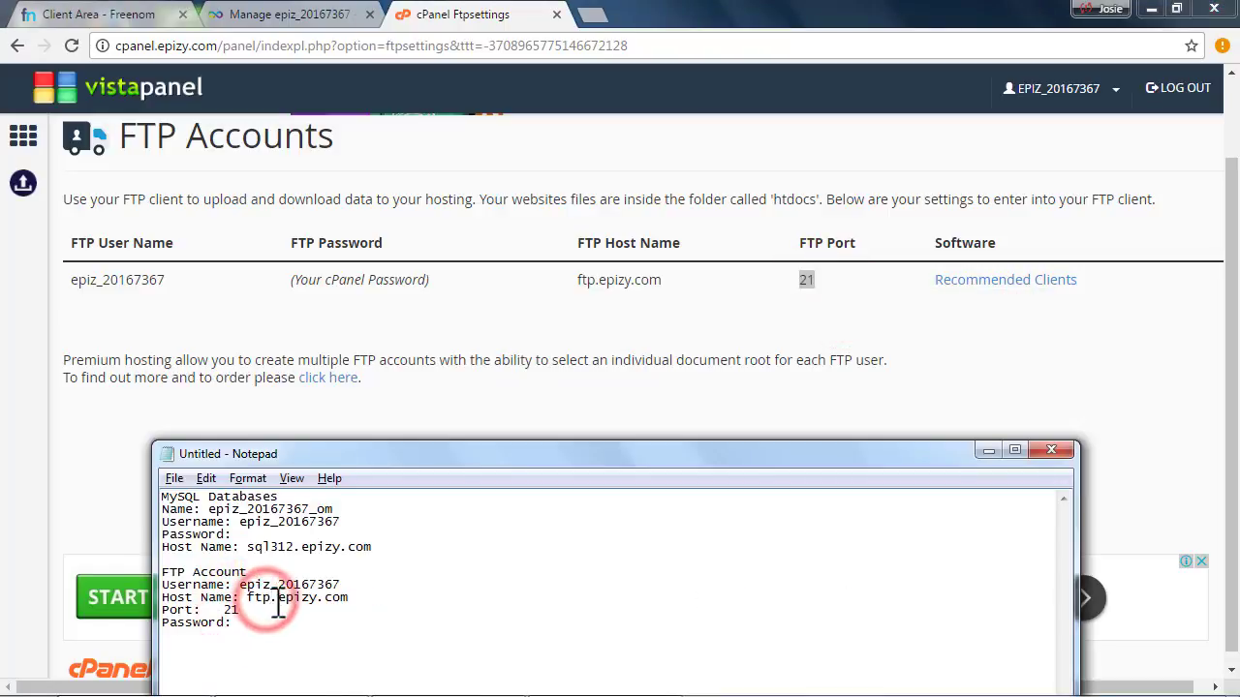
pyautogui.click(207, 610)
pyautogui.press('BackSpace')
pyautogui.click(264, 621)
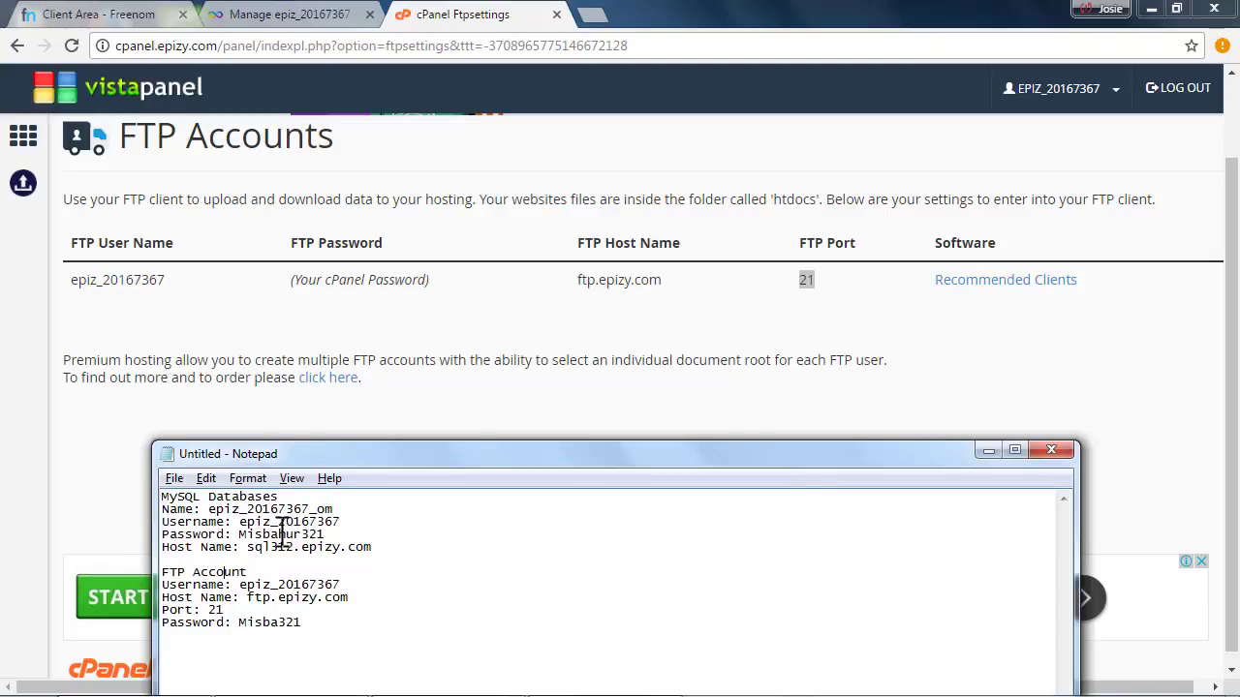
# Review the MySQL and FTP Account blocks in the notes, then return to the FTP Accounts page
pyautogui.moveTo(279, 532); pyautogui.dragTo(303, 533)
pyautogui.moveTo(407, 551); pyautogui.dragTo(161, 491)
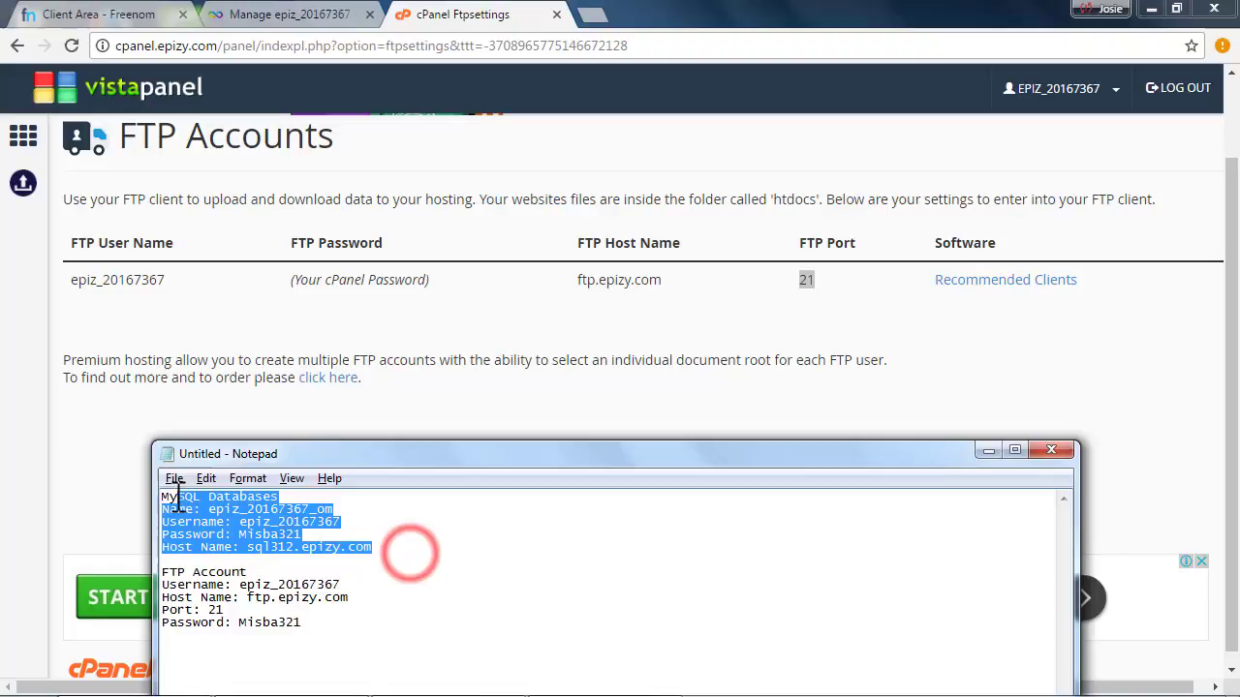
pyautogui.click(211, 521)
pyautogui.moveTo(373, 548); pyautogui.dragTo(155, 497)
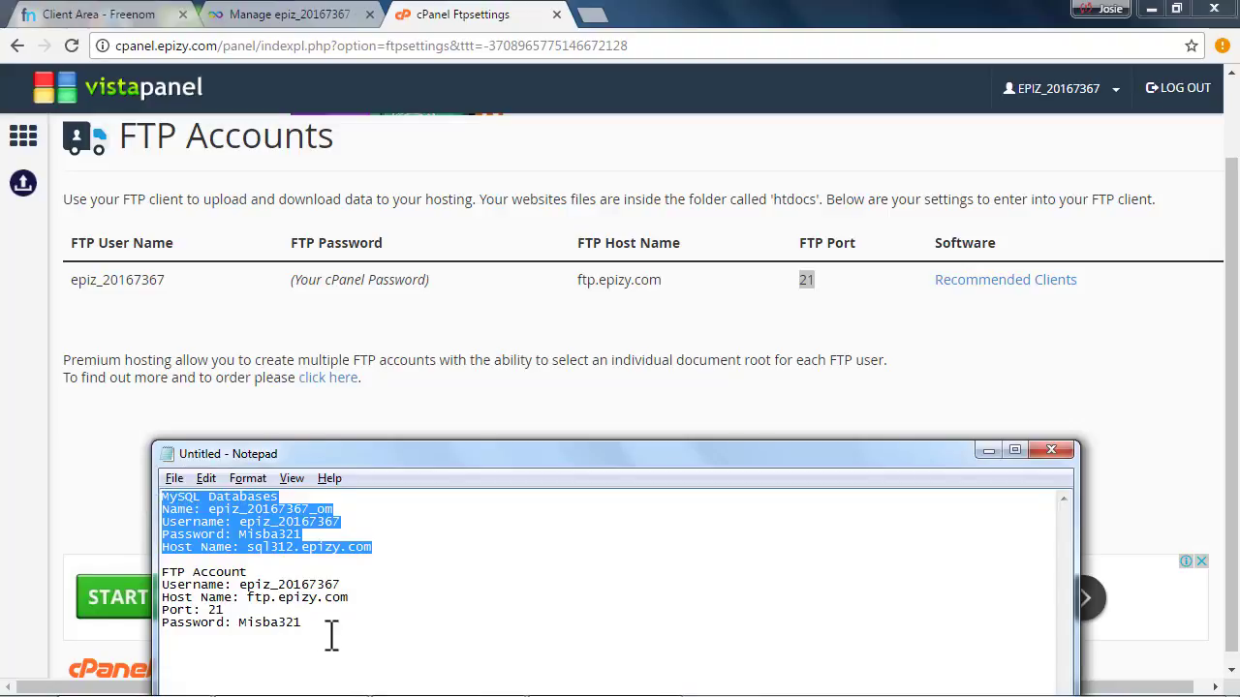
pyautogui.moveTo(319, 625); pyautogui.dragTo(145, 573)
pyautogui.click(197, 584)
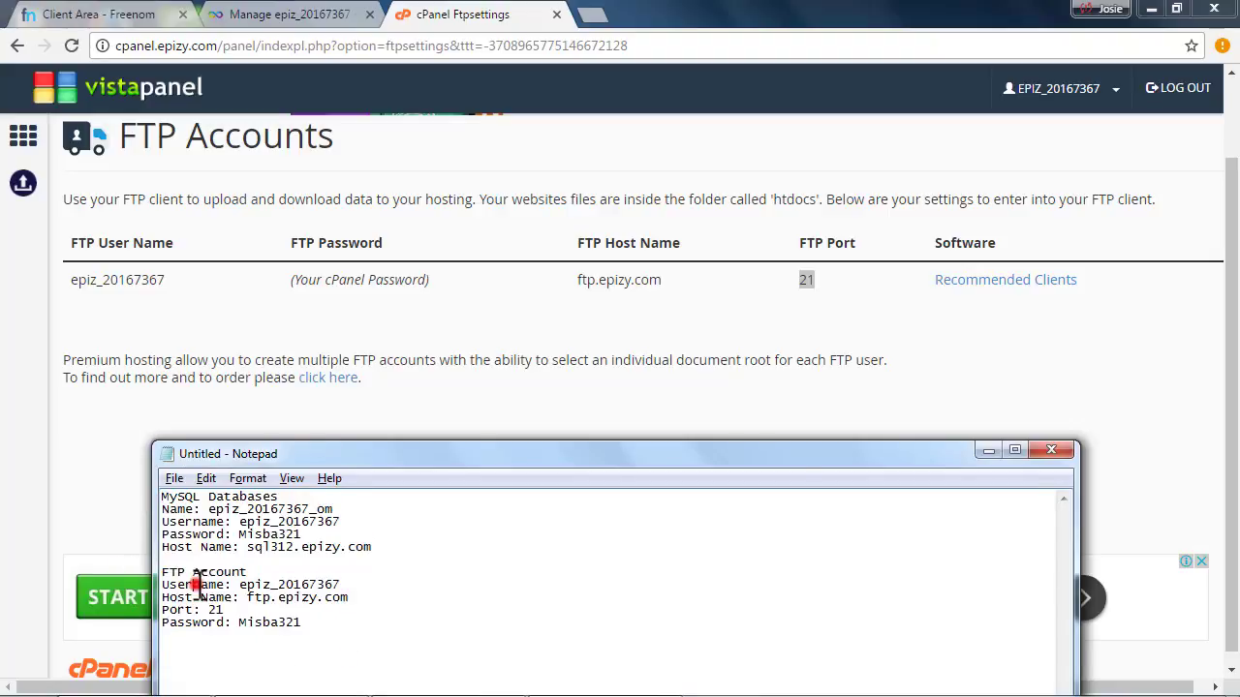
pyautogui.moveTo(302, 622); pyautogui.dragTo(150, 572)
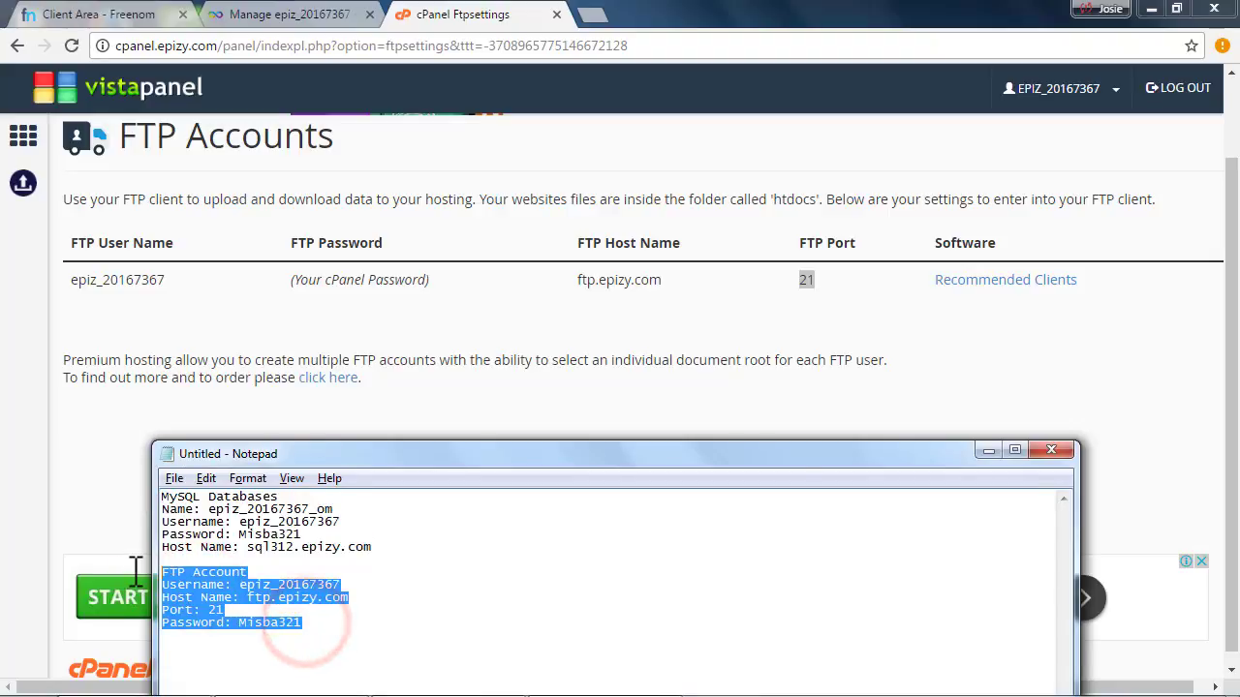
pyautogui.click(182, 586)
pyautogui.moveTo(322, 620); pyautogui.dragTo(160, 571)
pyautogui.click(243, 569)
pyautogui.hotkey('ctrl', 'z')
pyautogui.click(517, 298)
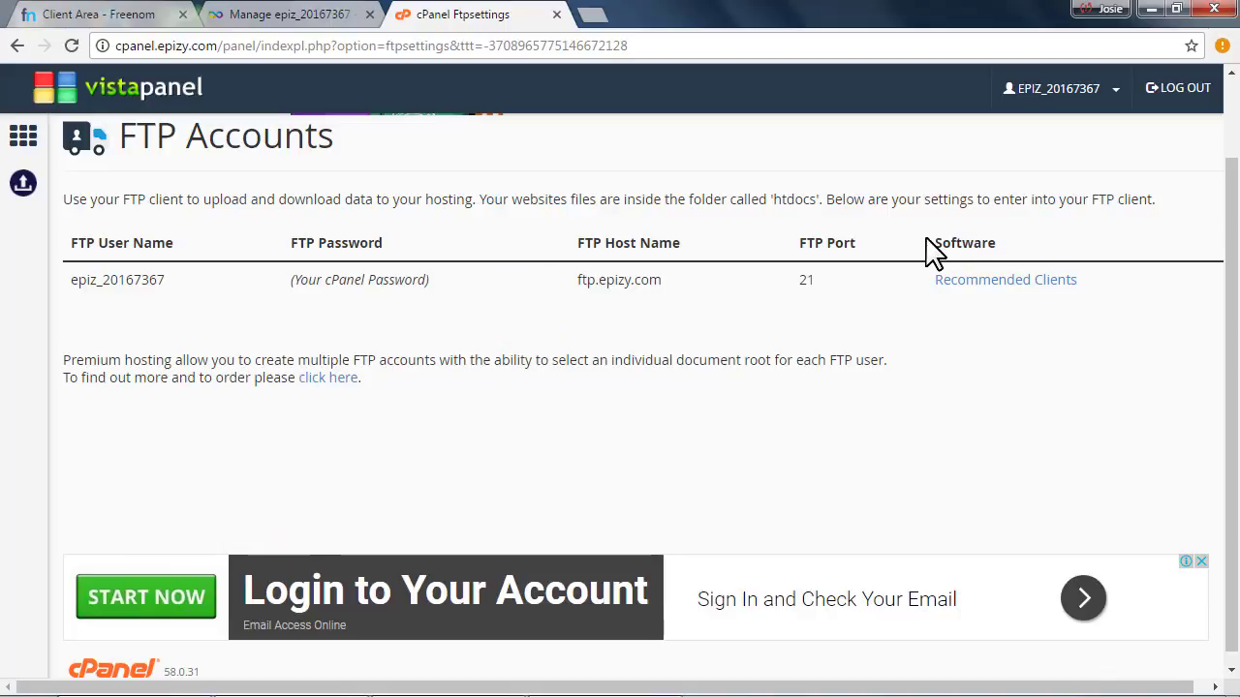
pyautogui.moveTo(941, 243); pyautogui.dragTo(996, 242)
# Open the recommended FTP clients list and follow the FileZilla for Windows download link
pyautogui.click(993, 243)
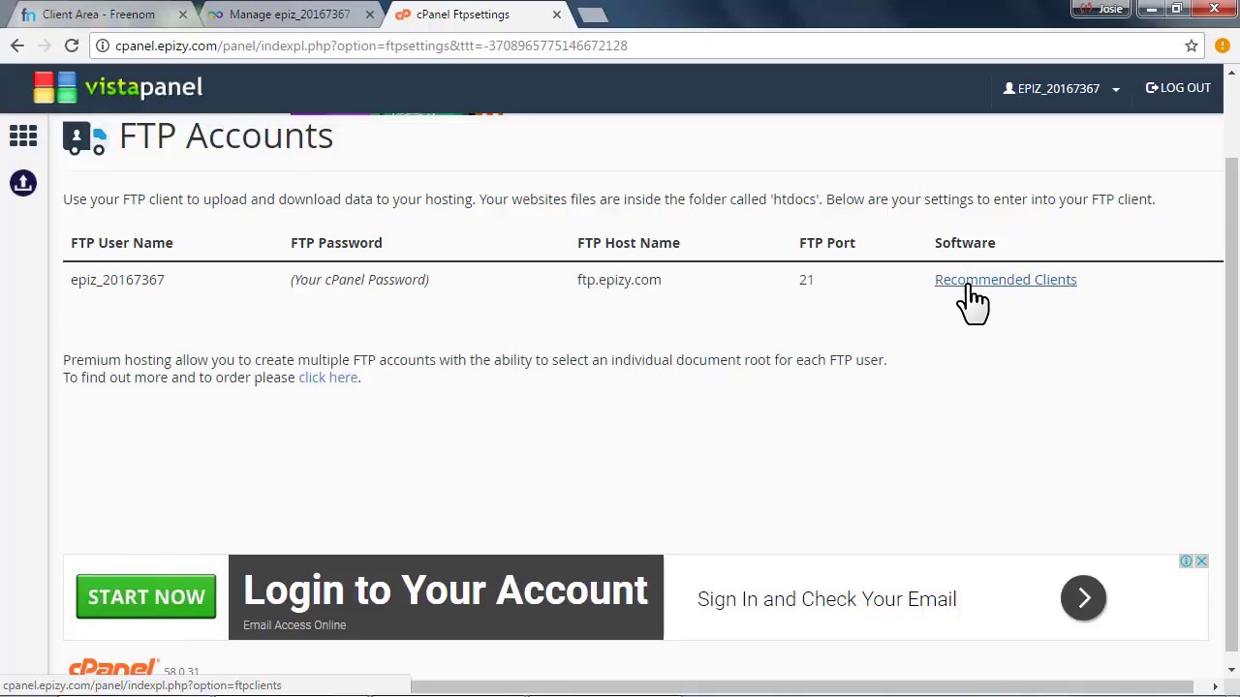
pyautogui.click(954, 284)
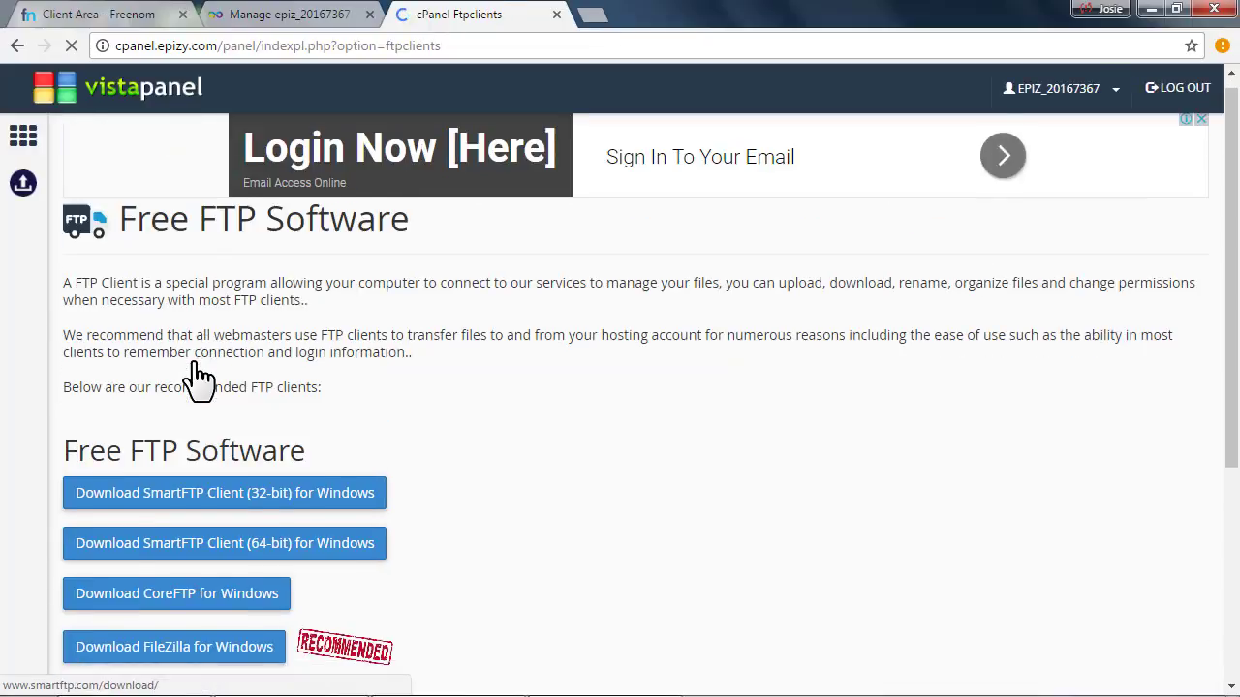
pyautogui.scroll(-4, 198, 378)
pyautogui.scroll(1, 194, 291)
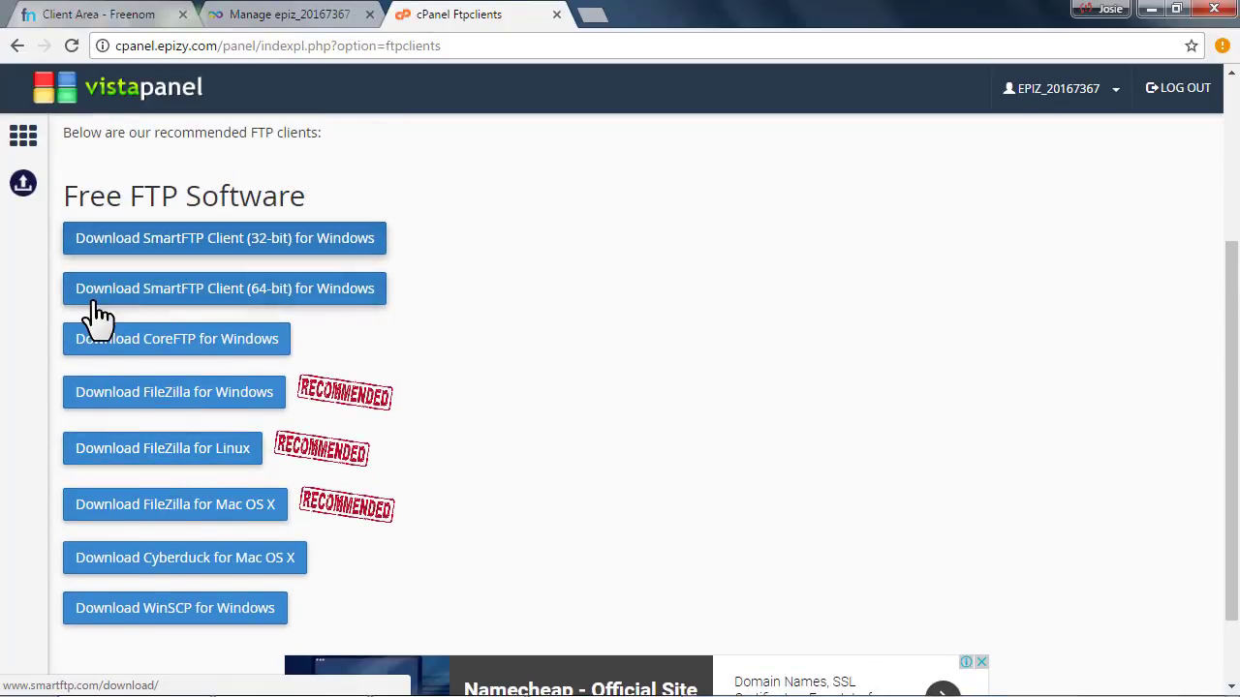
pyautogui.click(351, 296)
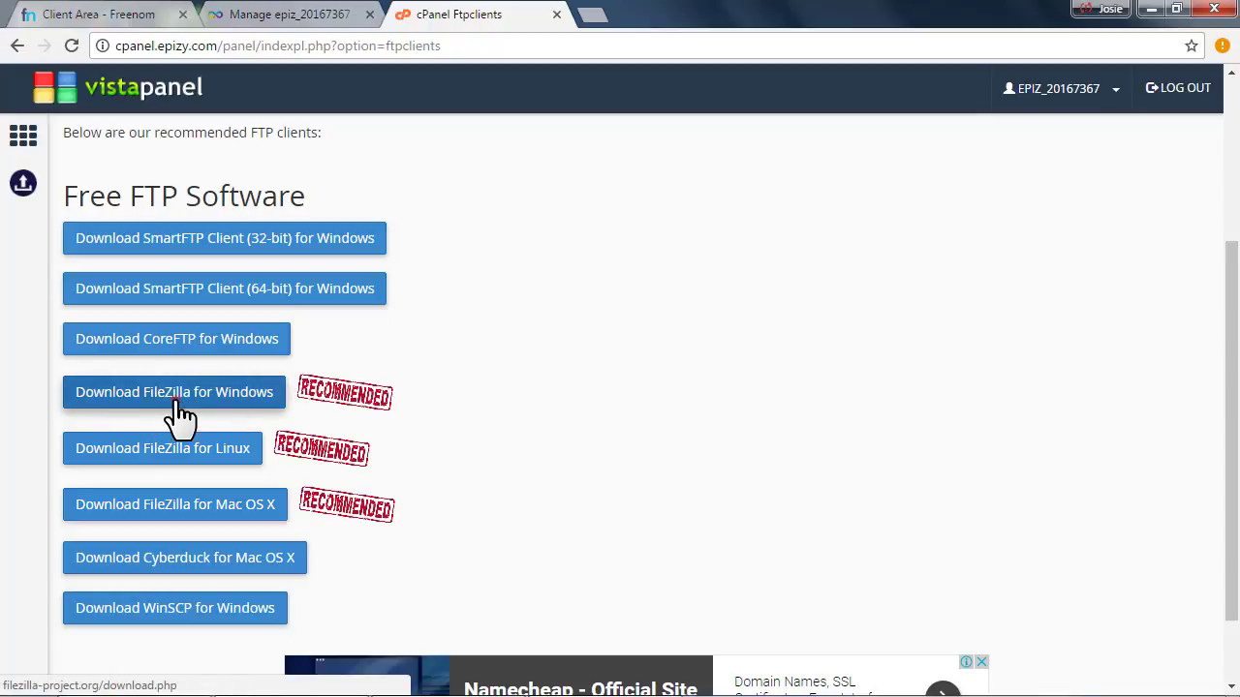
pyautogui.click(169, 405)
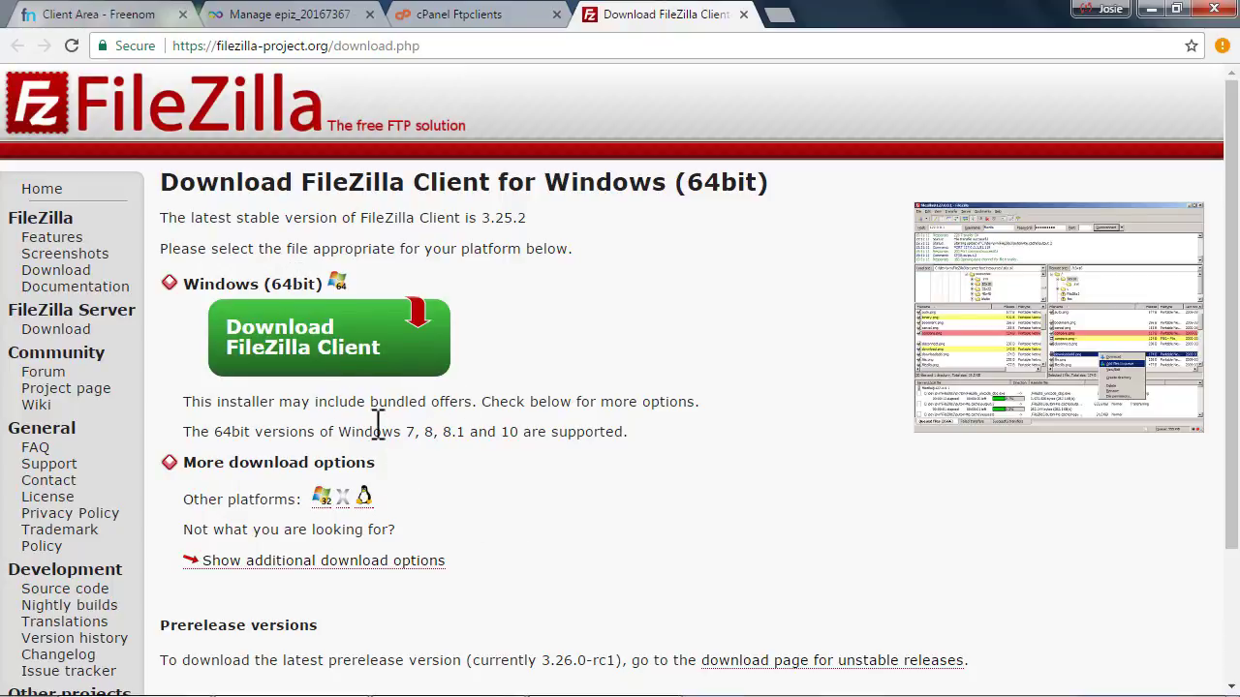
# Download the FileZilla Client installer and open Chrome's full downloads list
pyautogui.click(270, 339)
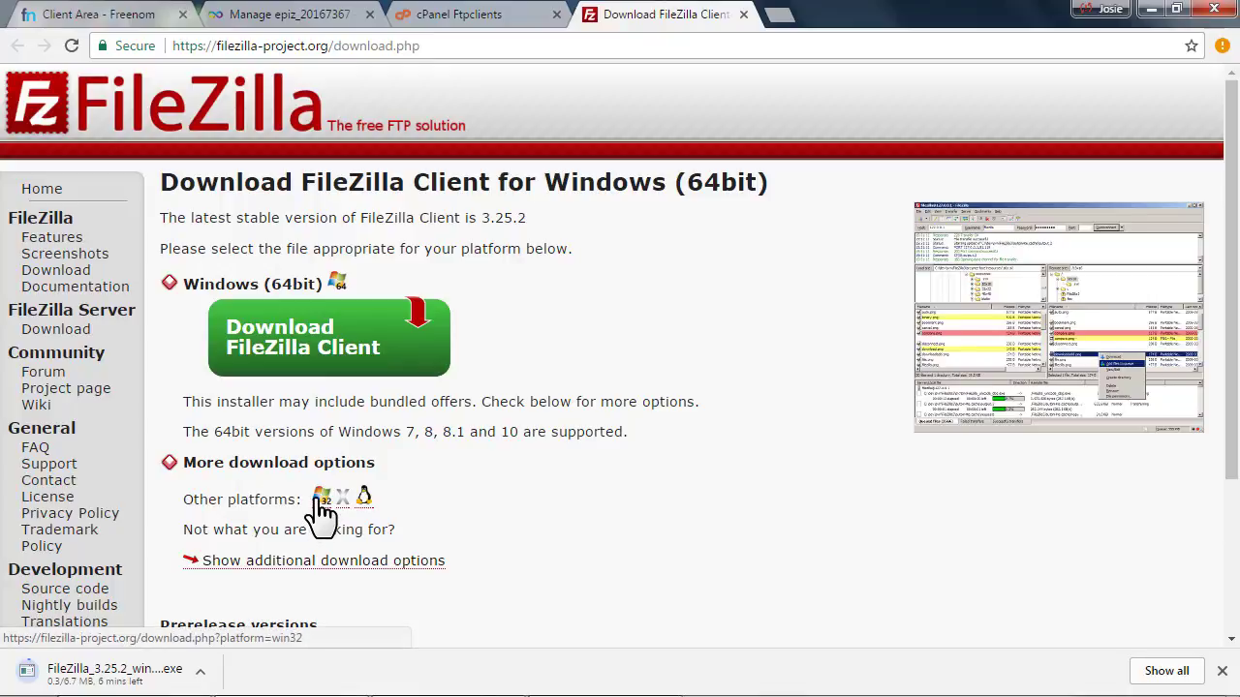
pyautogui.moveTo(192, 462); pyautogui.dragTo(387, 462)
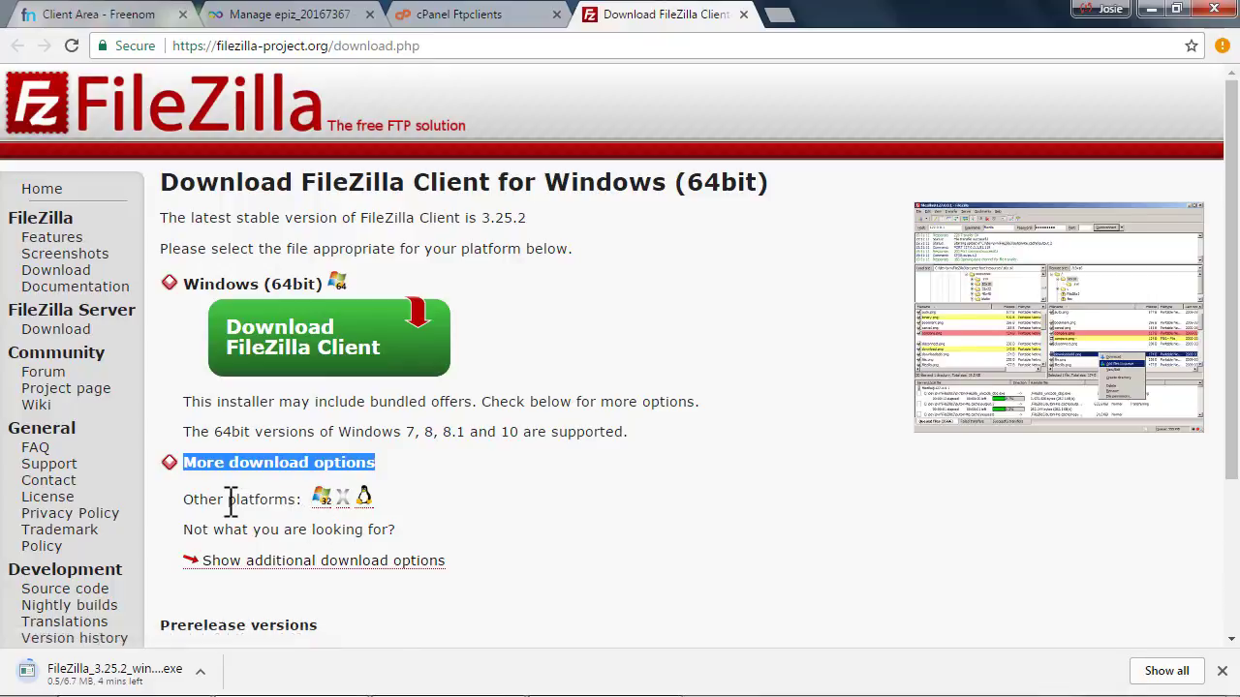
pyautogui.moveTo(194, 500); pyautogui.dragTo(298, 500)
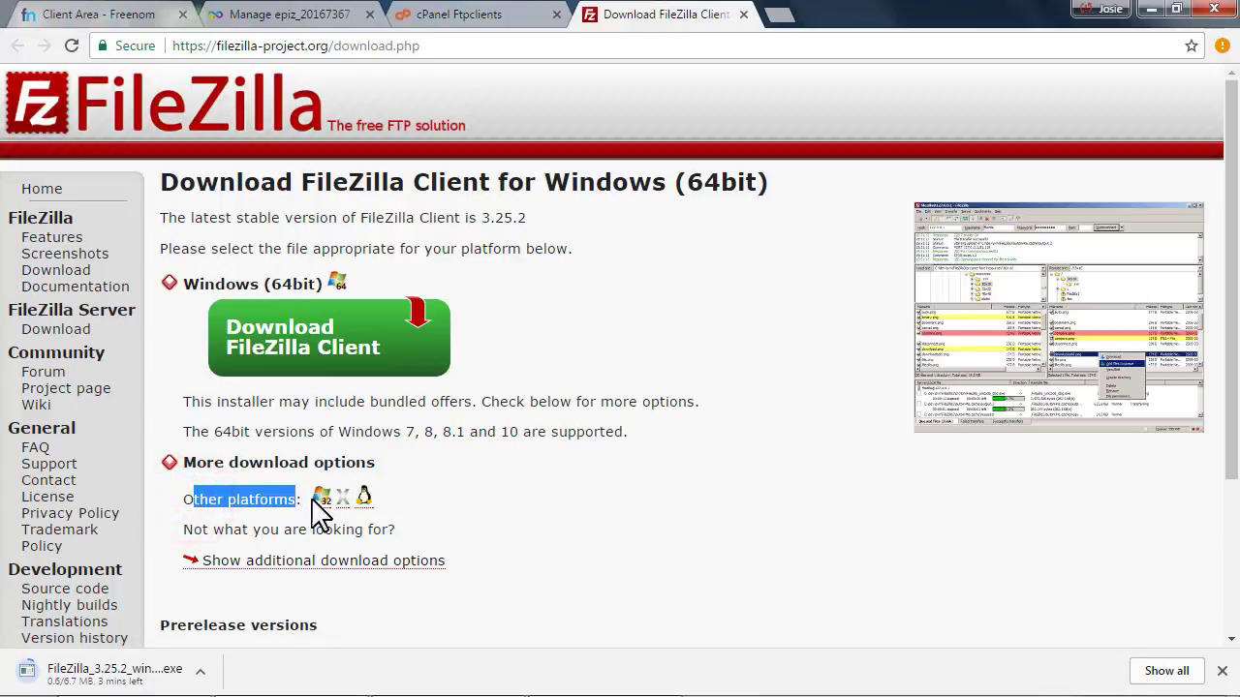
pyautogui.moveTo(193, 499); pyautogui.dragTo(208, 499)
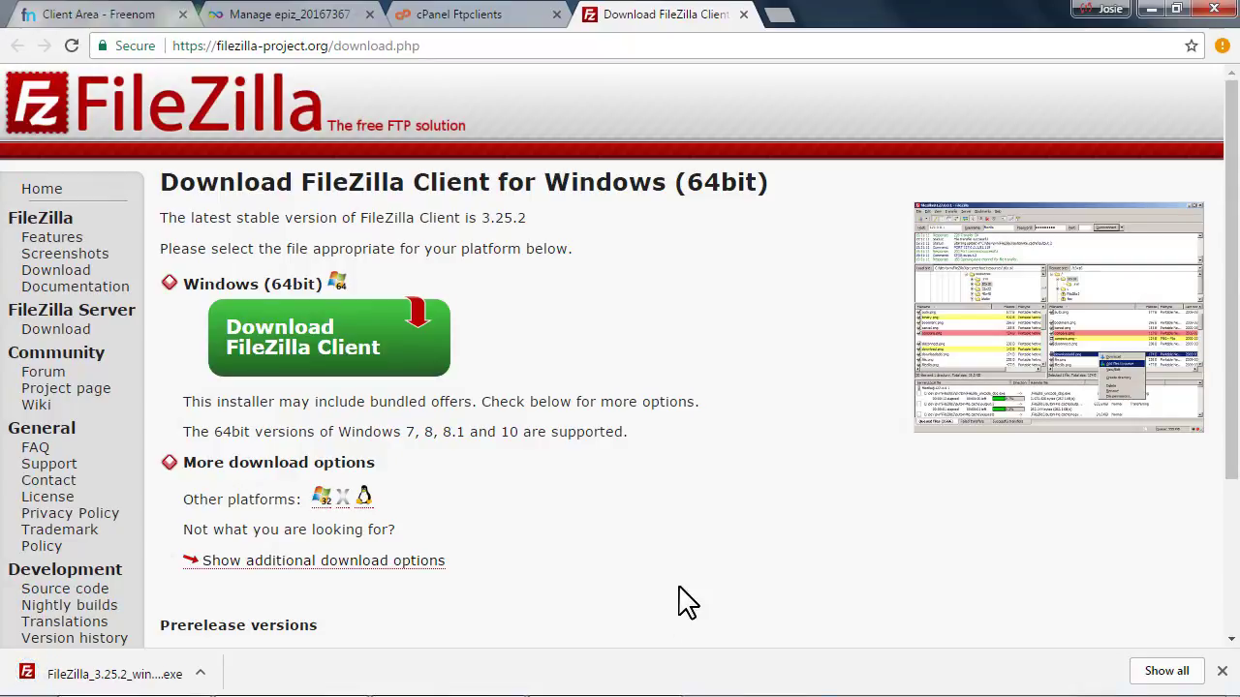
pyautogui.click(1145, 669)
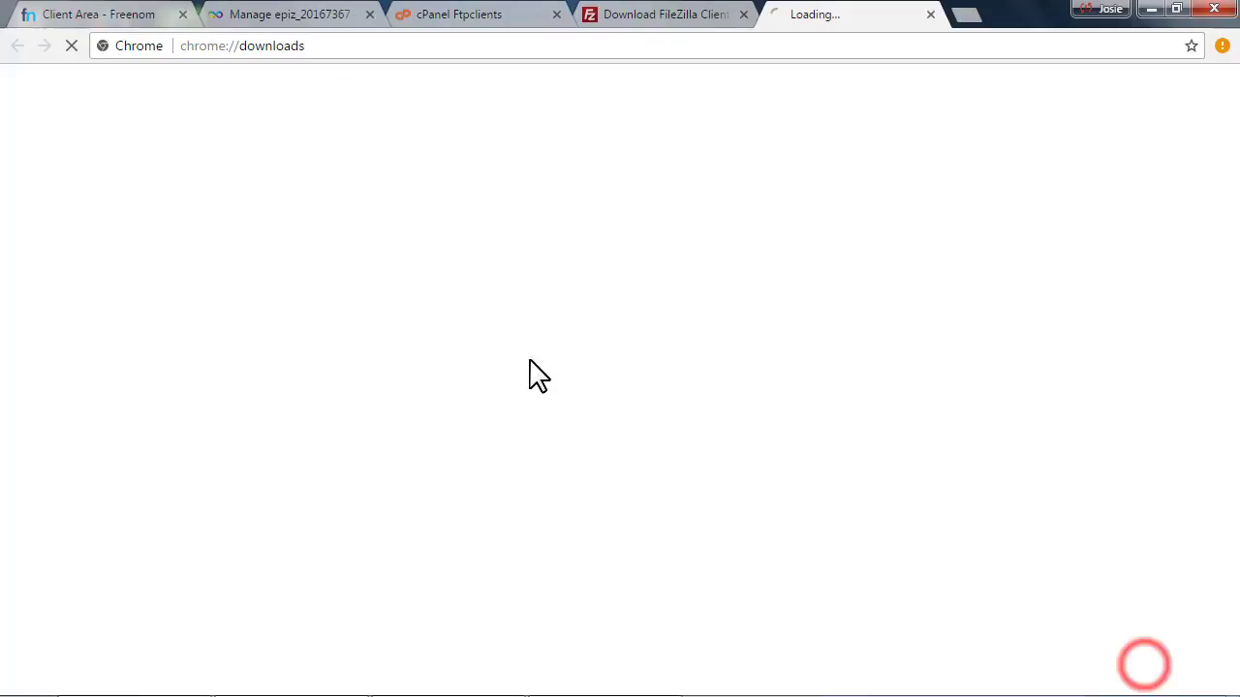
# Locate the FileZilla 3.25.2 installer in its Downloads folder and minimize windows to reach the desktop
pyautogui.click(432, 254)
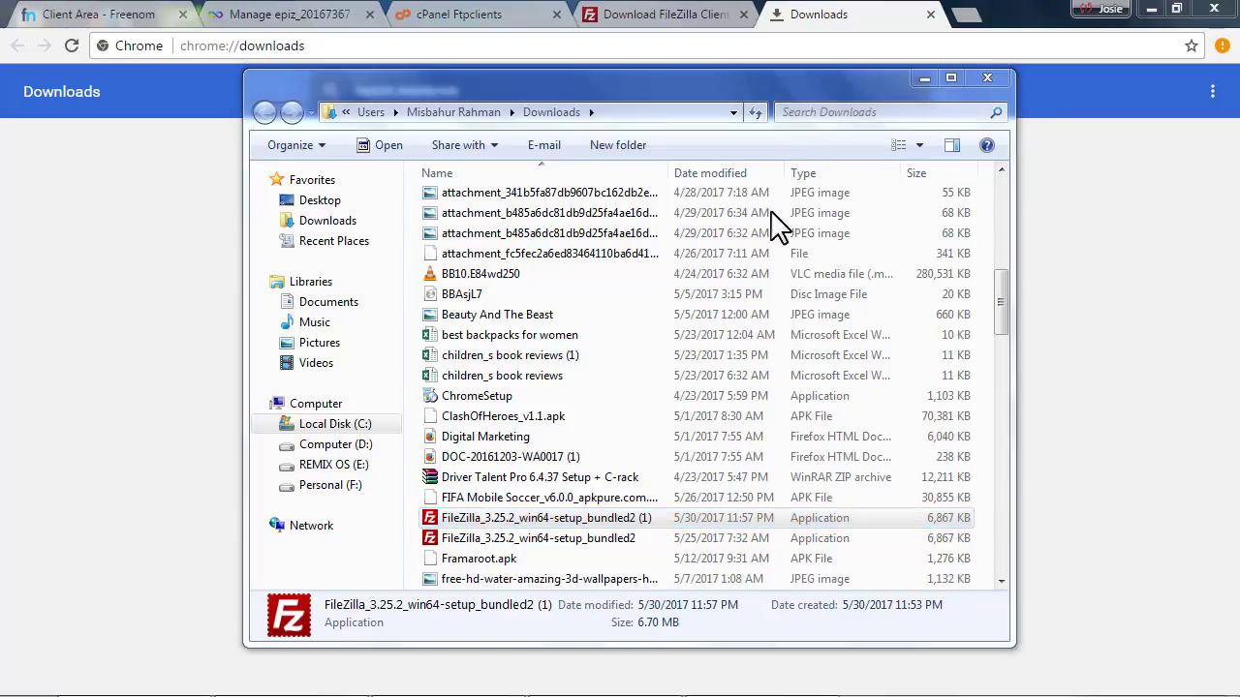
pyautogui.click(922, 79)
pyautogui.click(1152, 10)
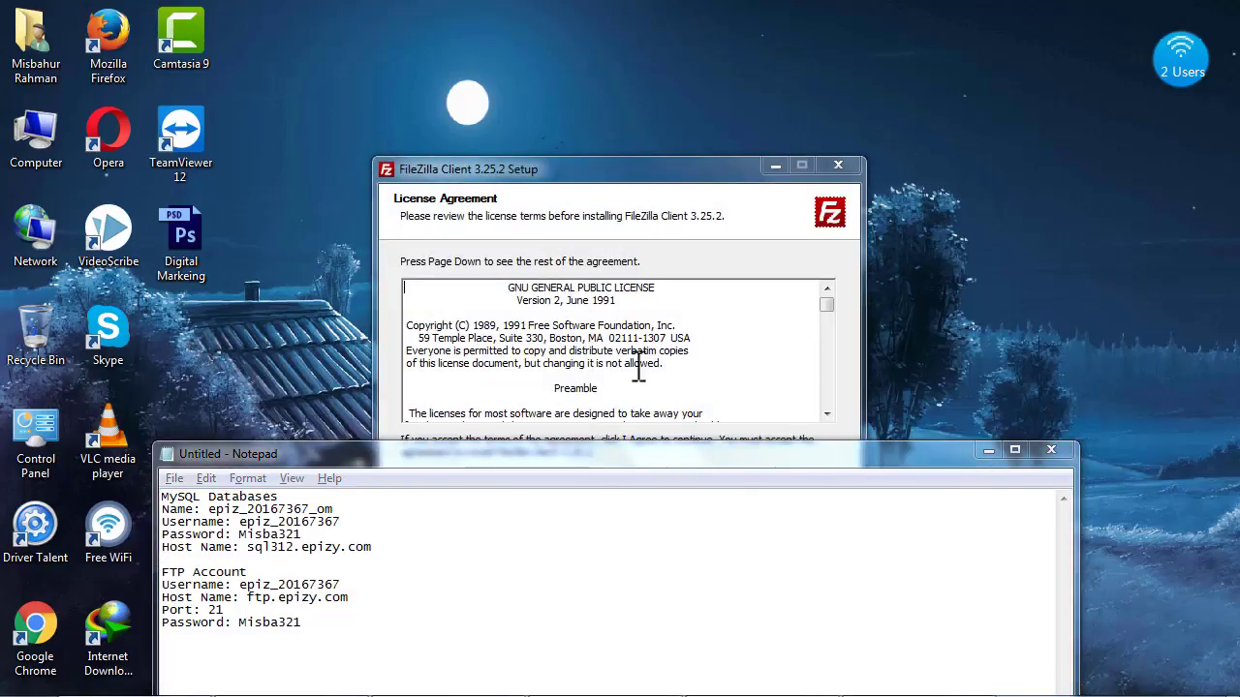
# Accept the FileZilla license agreement and decline the optional Web Companion offer
pyautogui.click(596, 293)
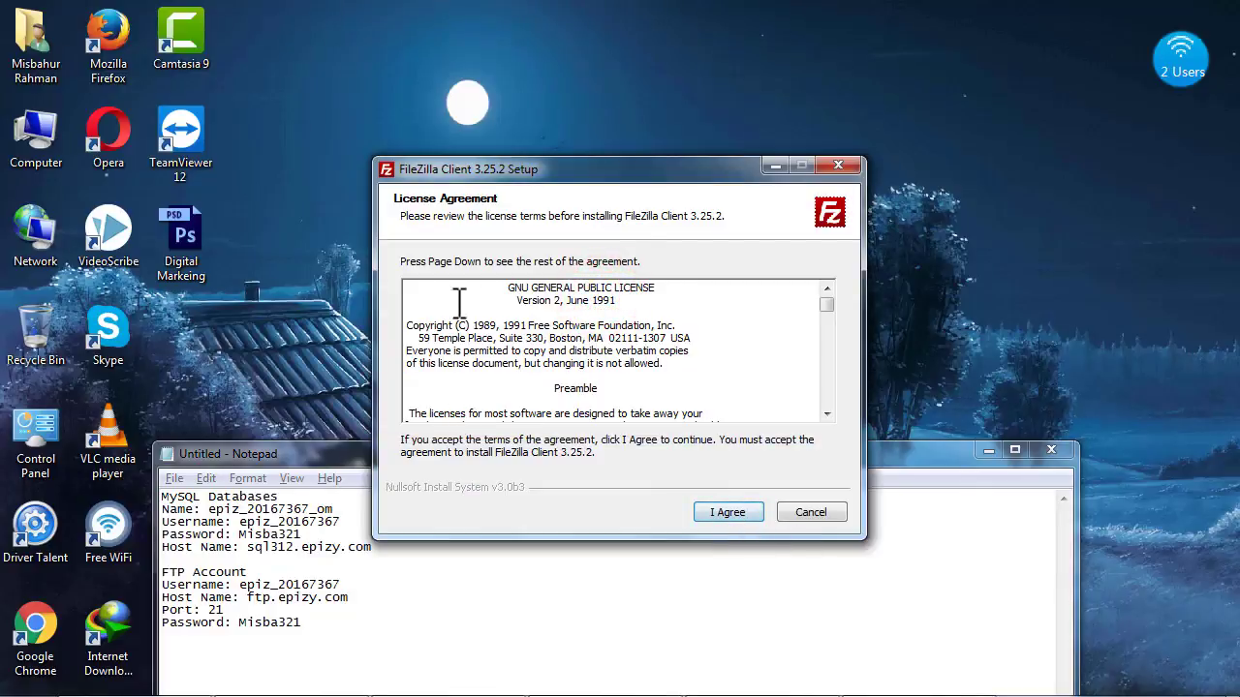
pyautogui.scroll(-10, 485, 320)
pyautogui.click(509, 334)
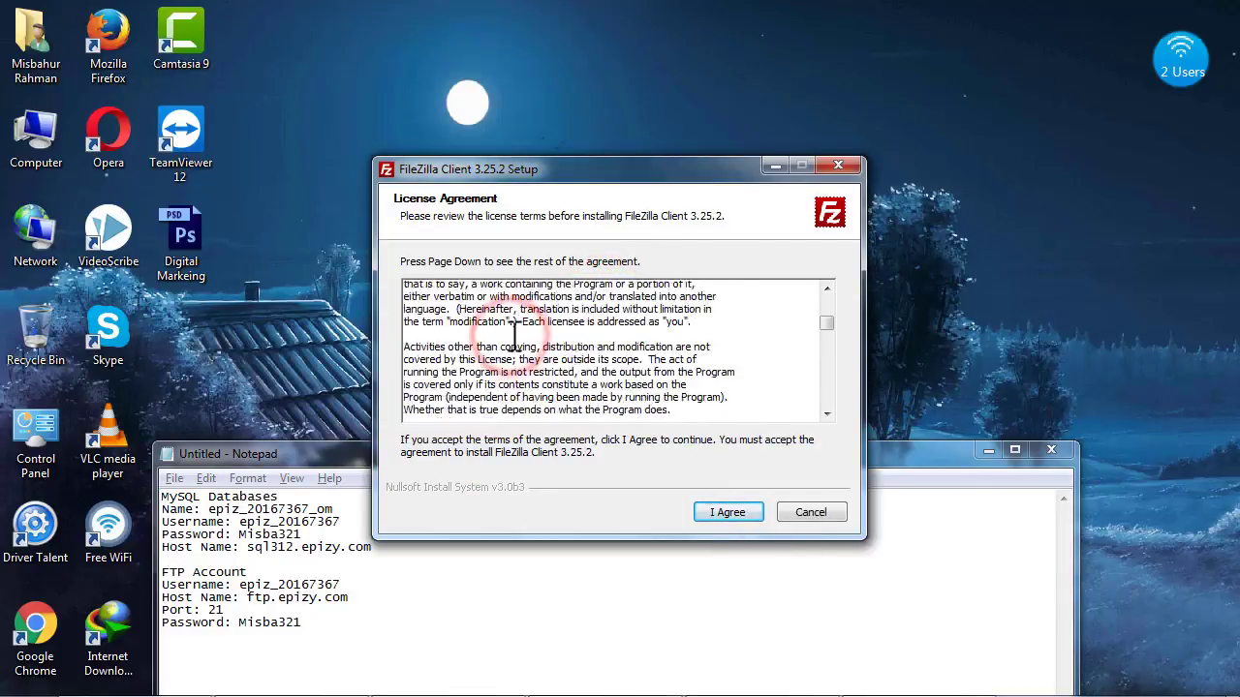
pyautogui.scroll(-10, 742, 590)
pyautogui.click(722, 513)
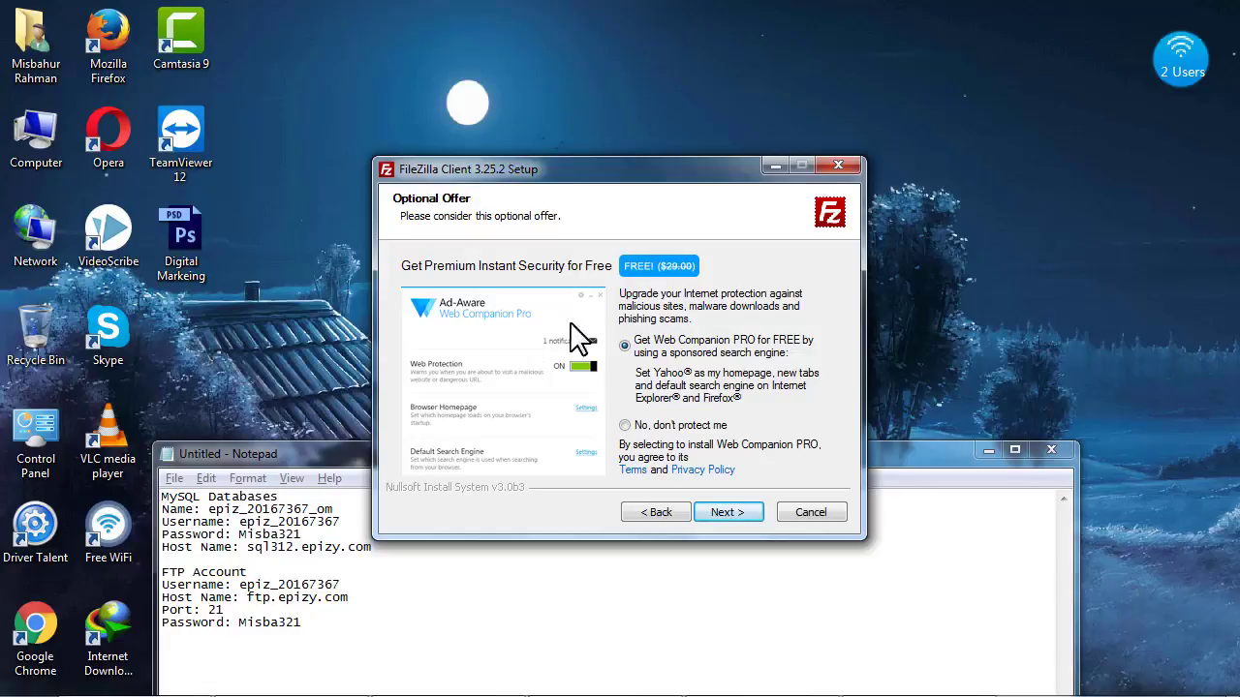
pyautogui.click(623, 426)
pyautogui.click(729, 512)
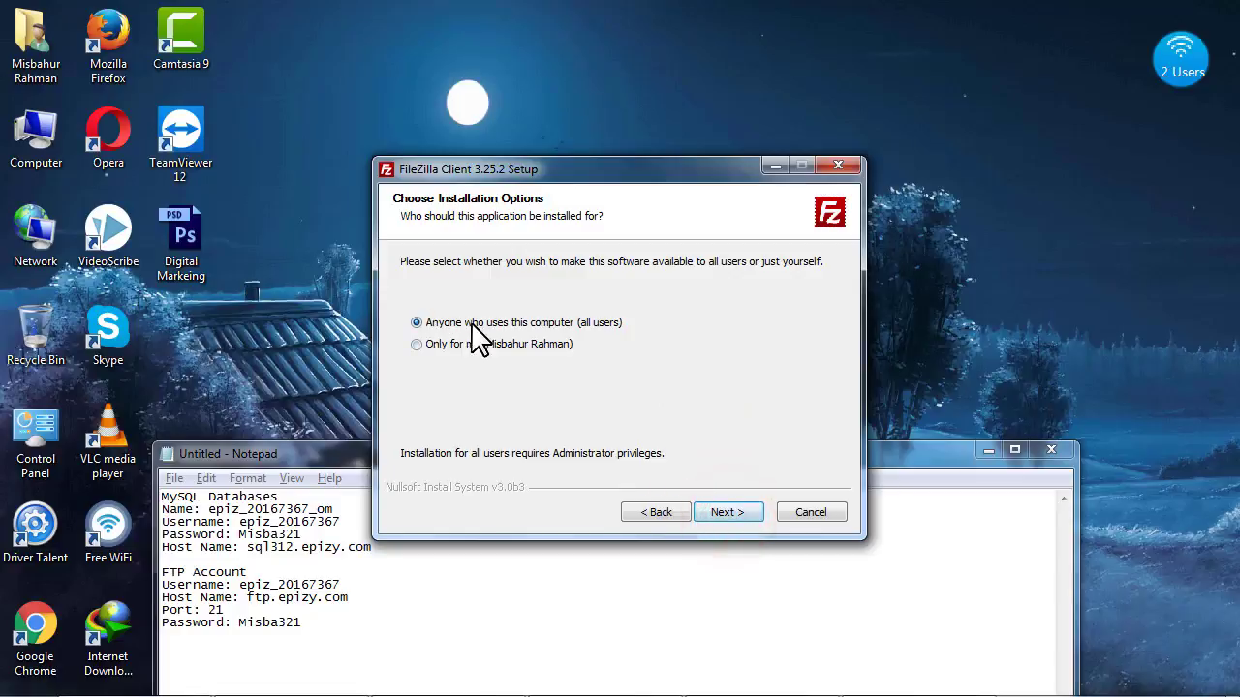
# Install for all users with the Desktop Icon and default folders, then finish, launching FileZilla
pyautogui.click(415, 322)
pyautogui.click(718, 512)
pyautogui.click(563, 390)
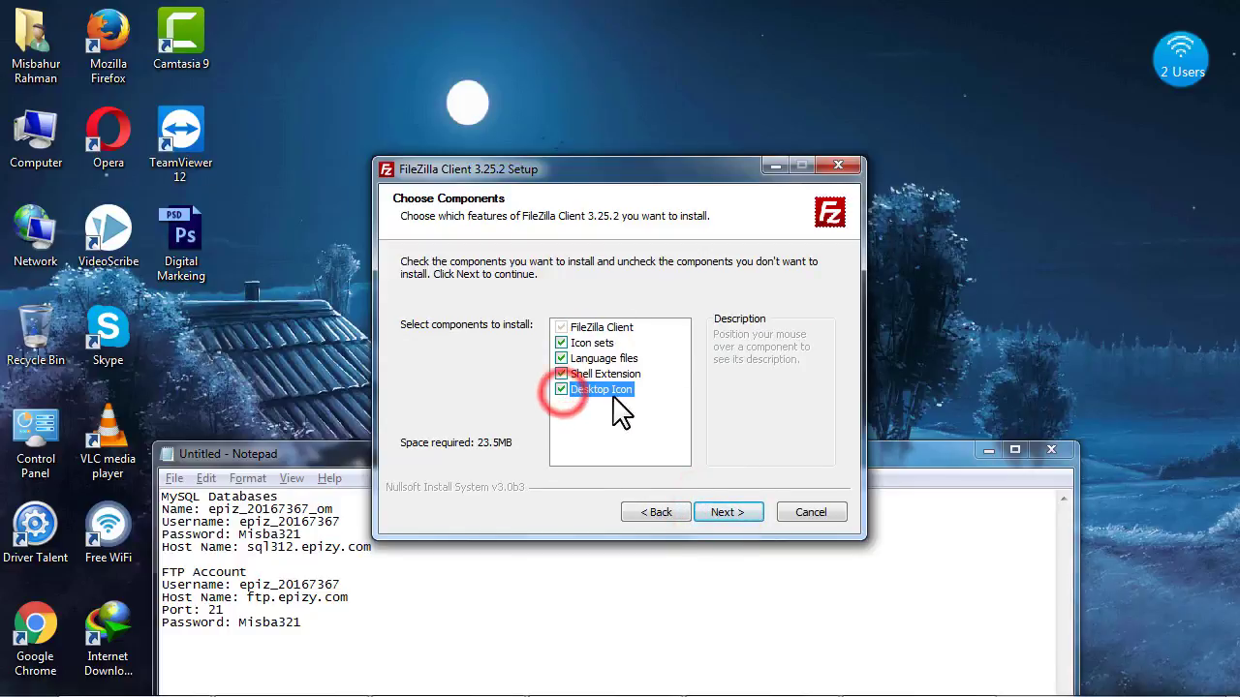
pyautogui.click(723, 512)
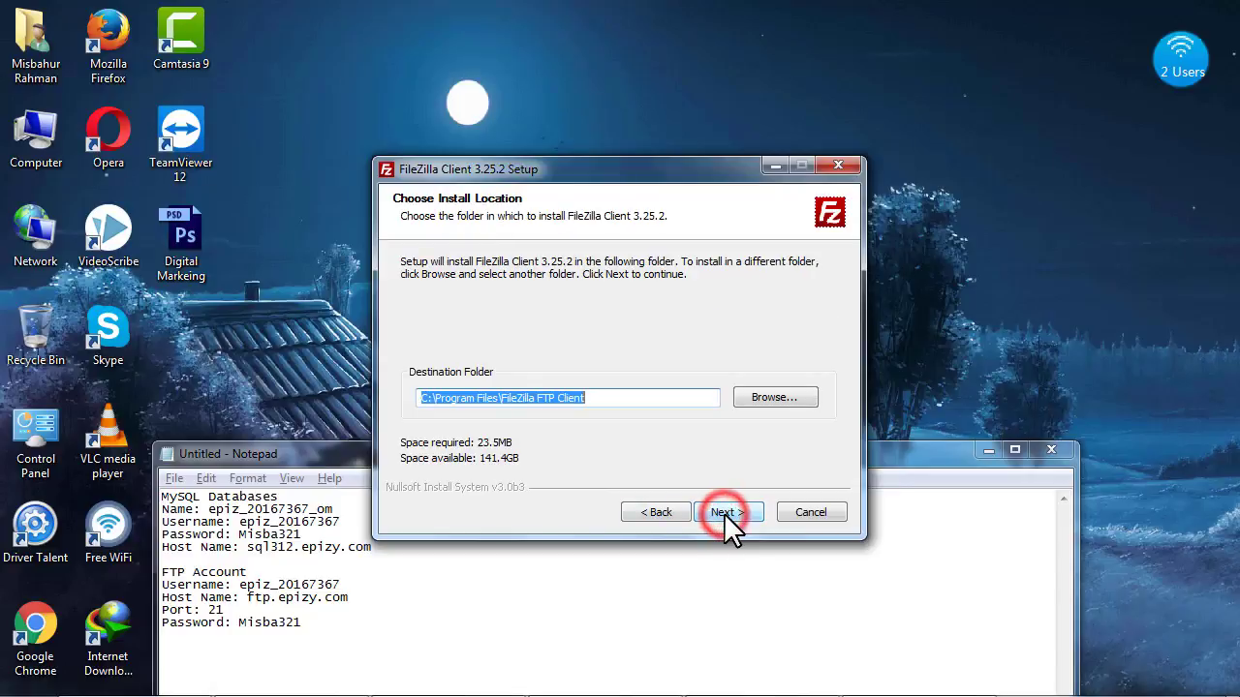
pyautogui.click(717, 512)
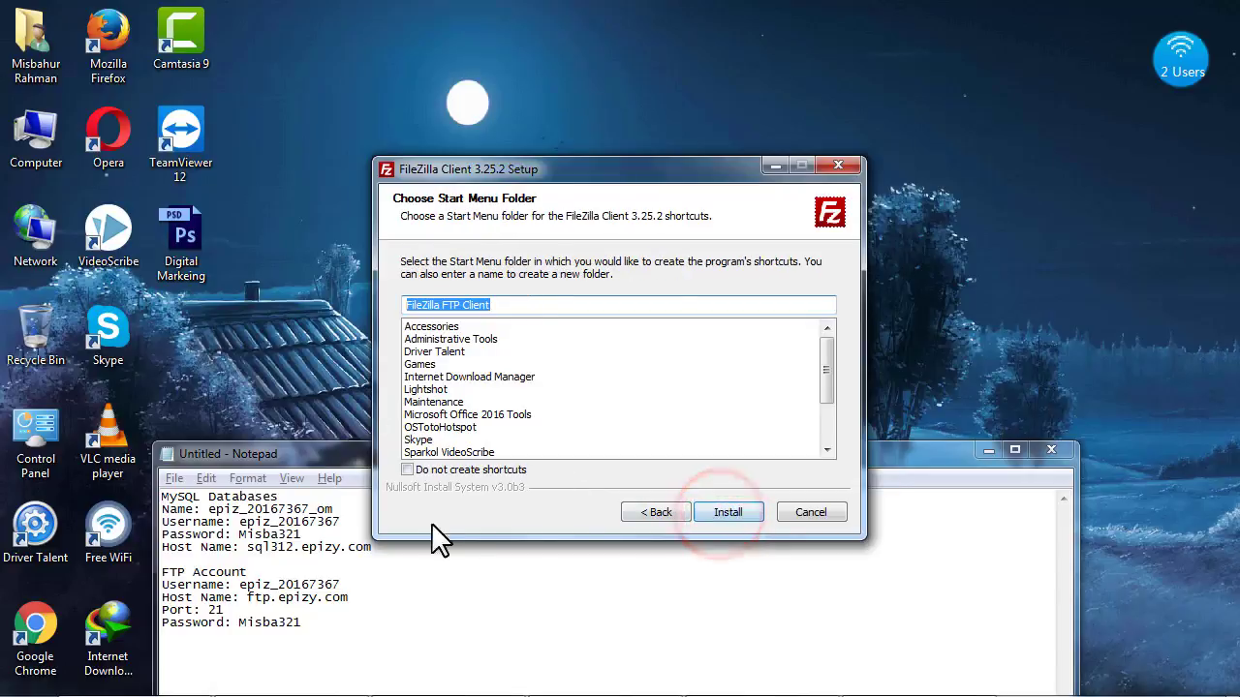
pyautogui.click(717, 508)
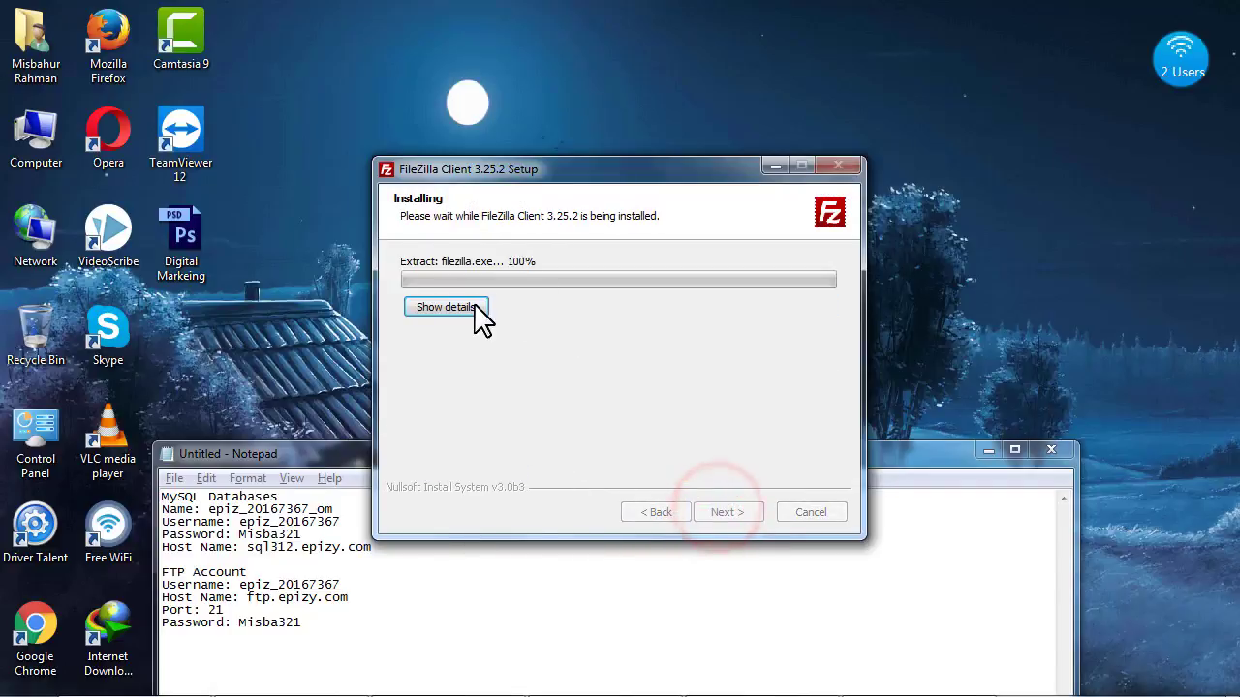
pyautogui.click(476, 307)
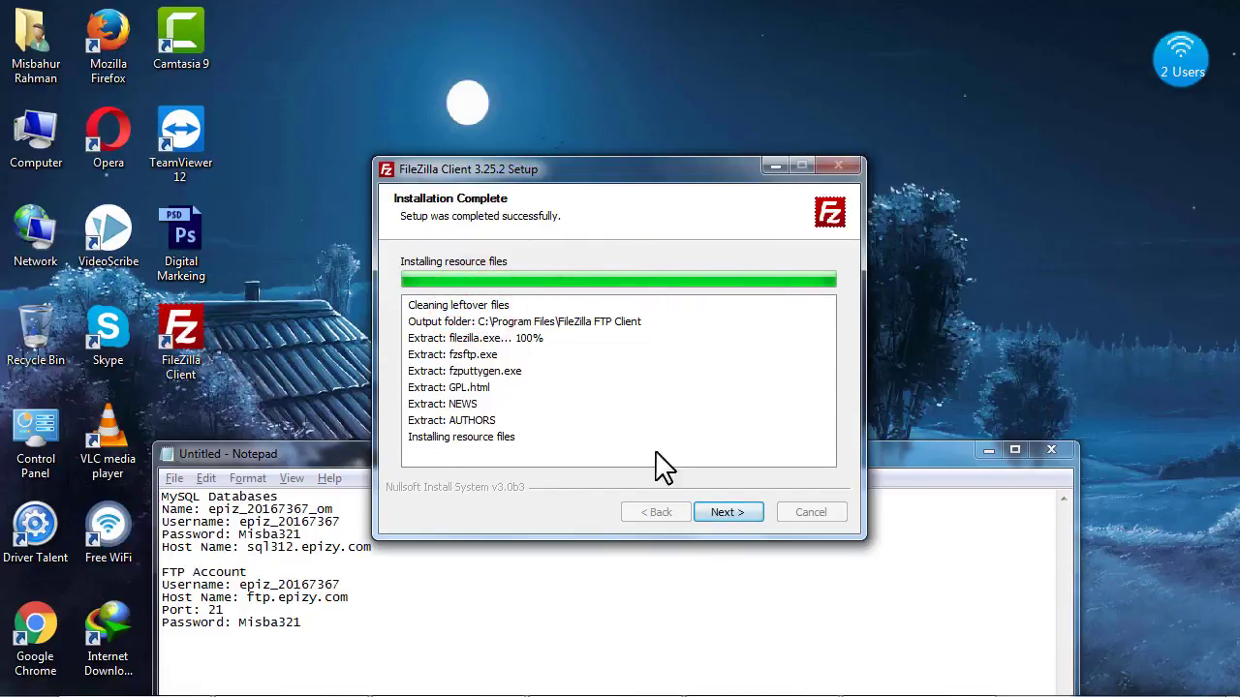
pyautogui.click(728, 512)
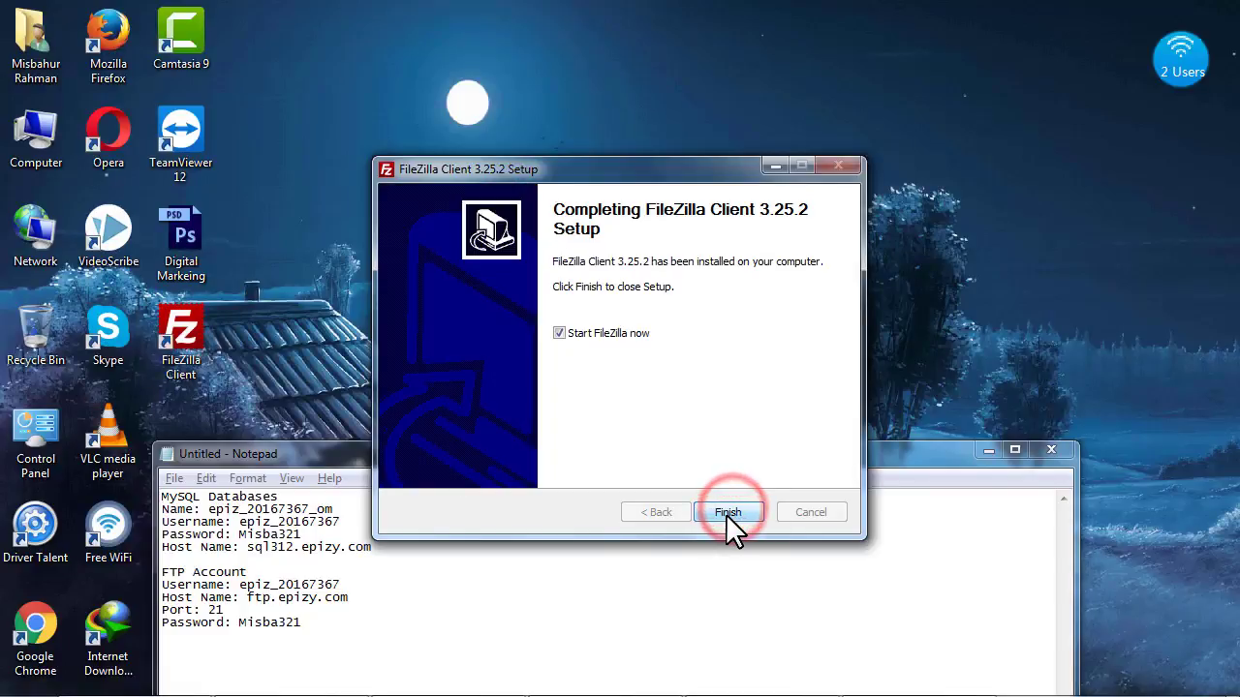
pyautogui.click(725, 513)
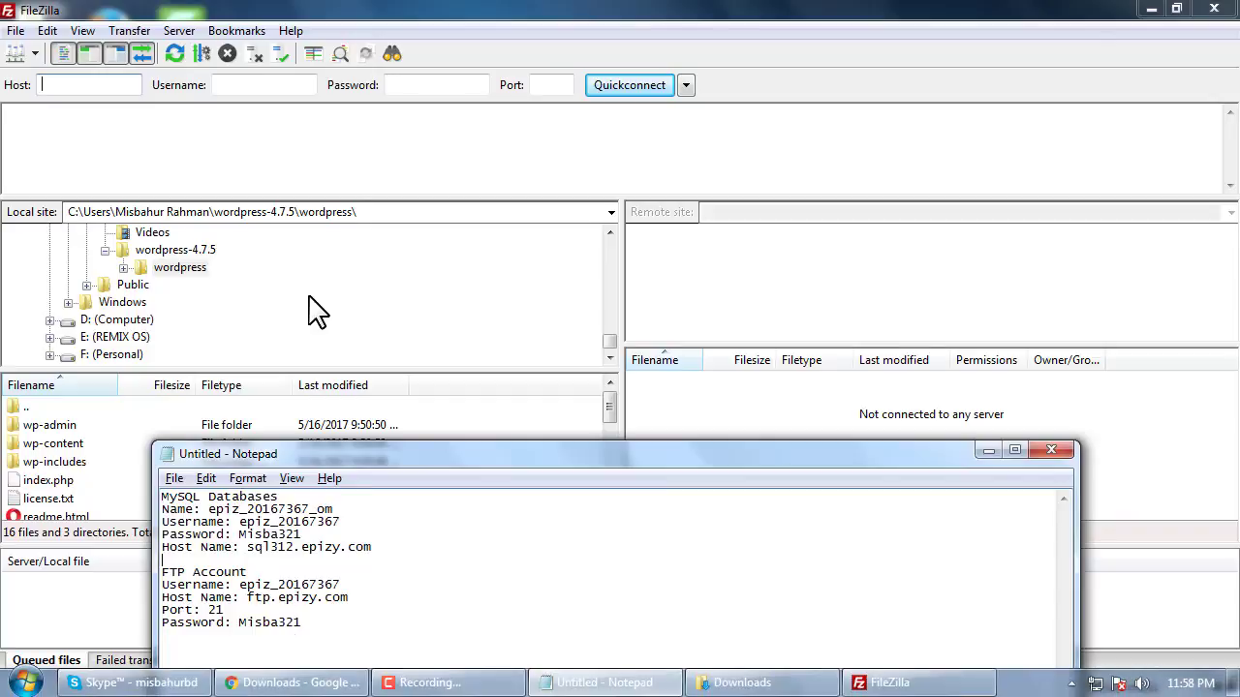
pyautogui.click(613, 562)
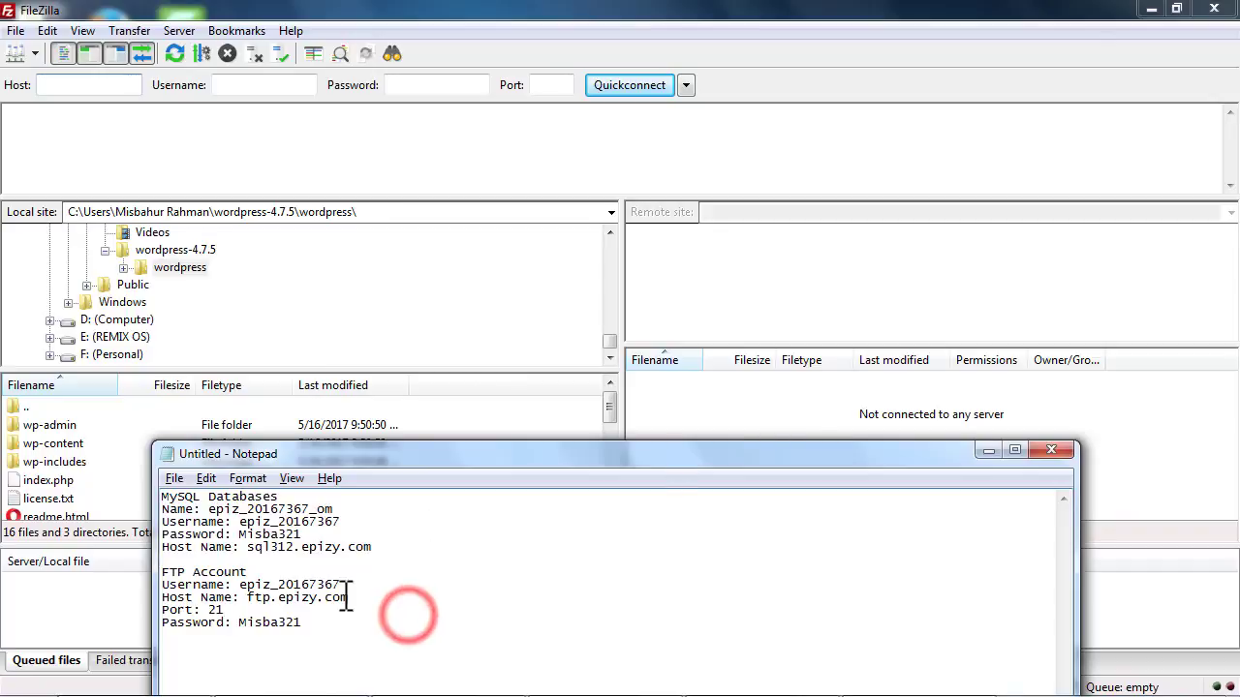
pyautogui.click(113, 114)
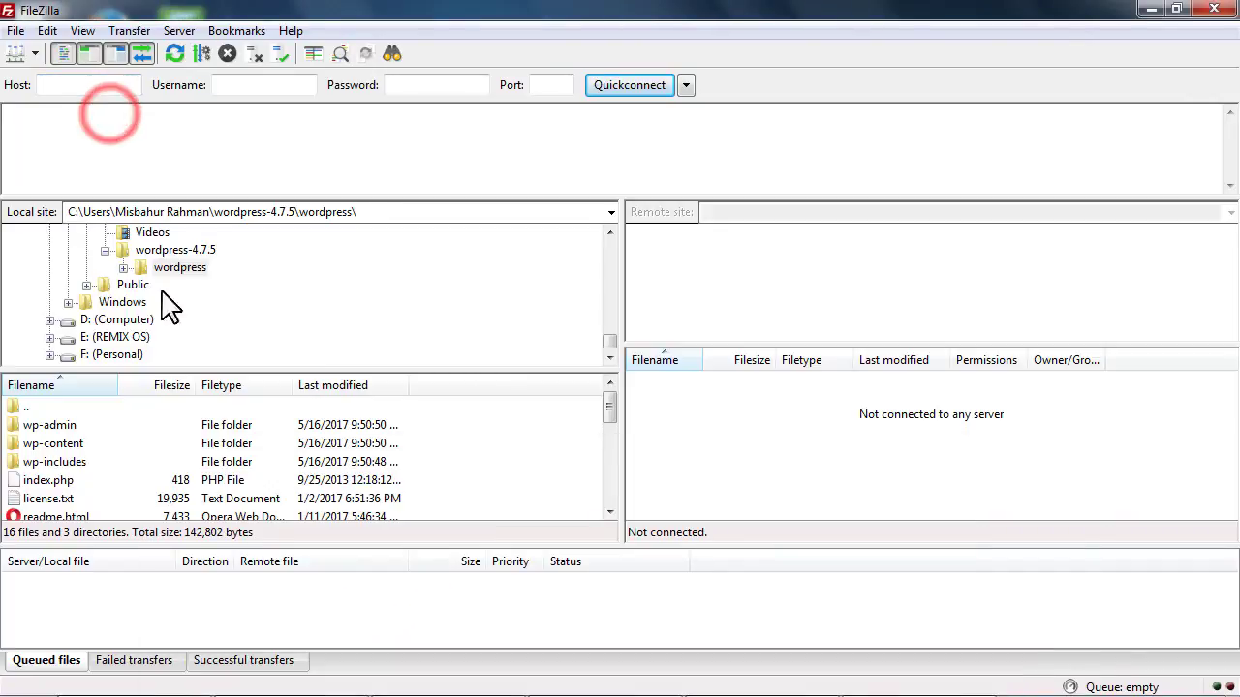
pyautogui.click(875, 683)
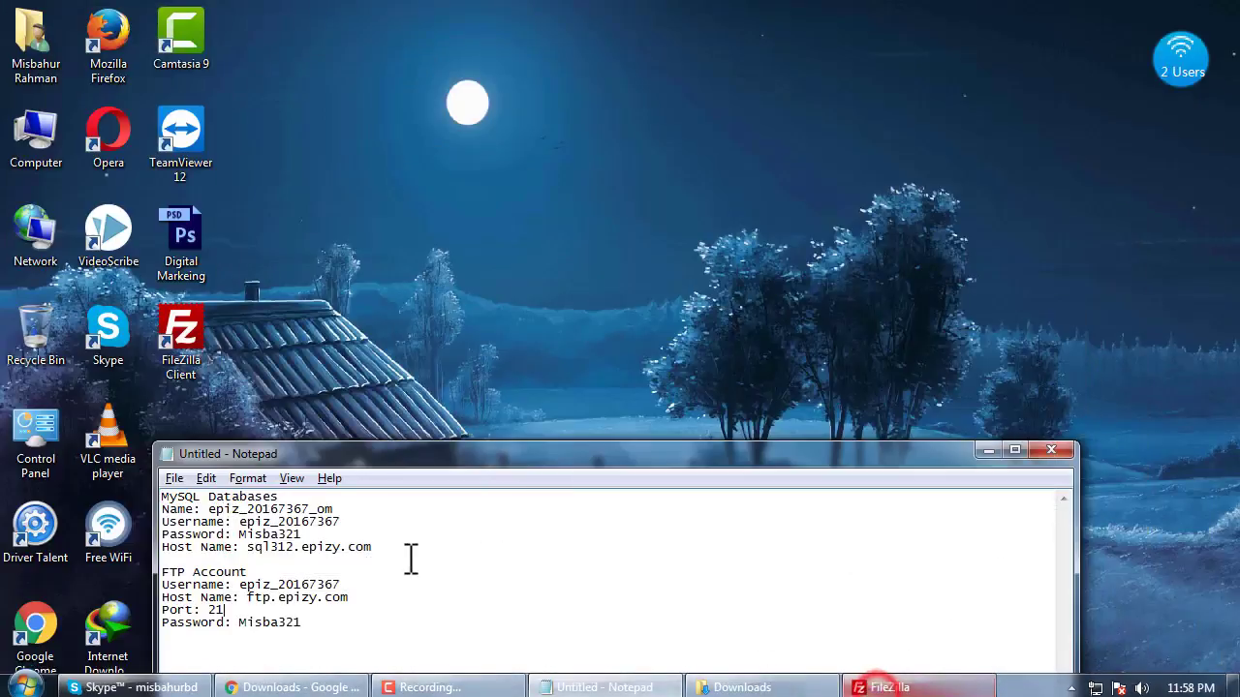
pyautogui.moveTo(239, 585); pyautogui.dragTo(350, 586)
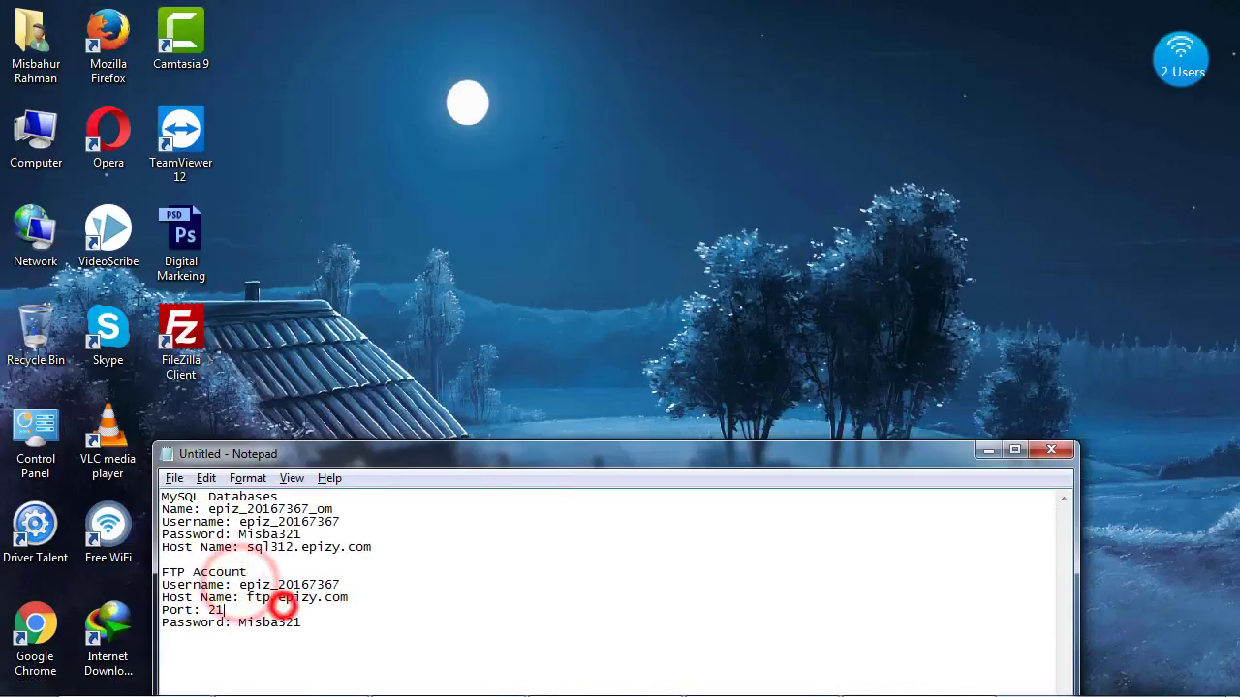
pyautogui.click(876, 683)
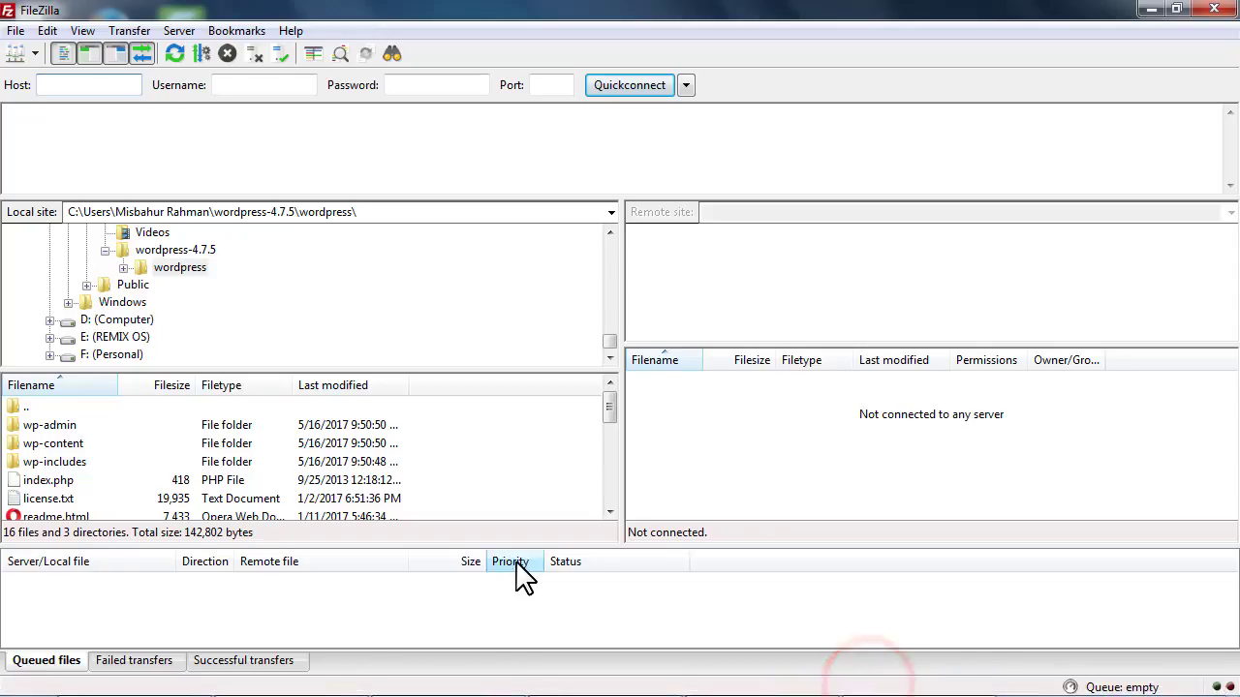
pyautogui.doubleClick(99, 14)
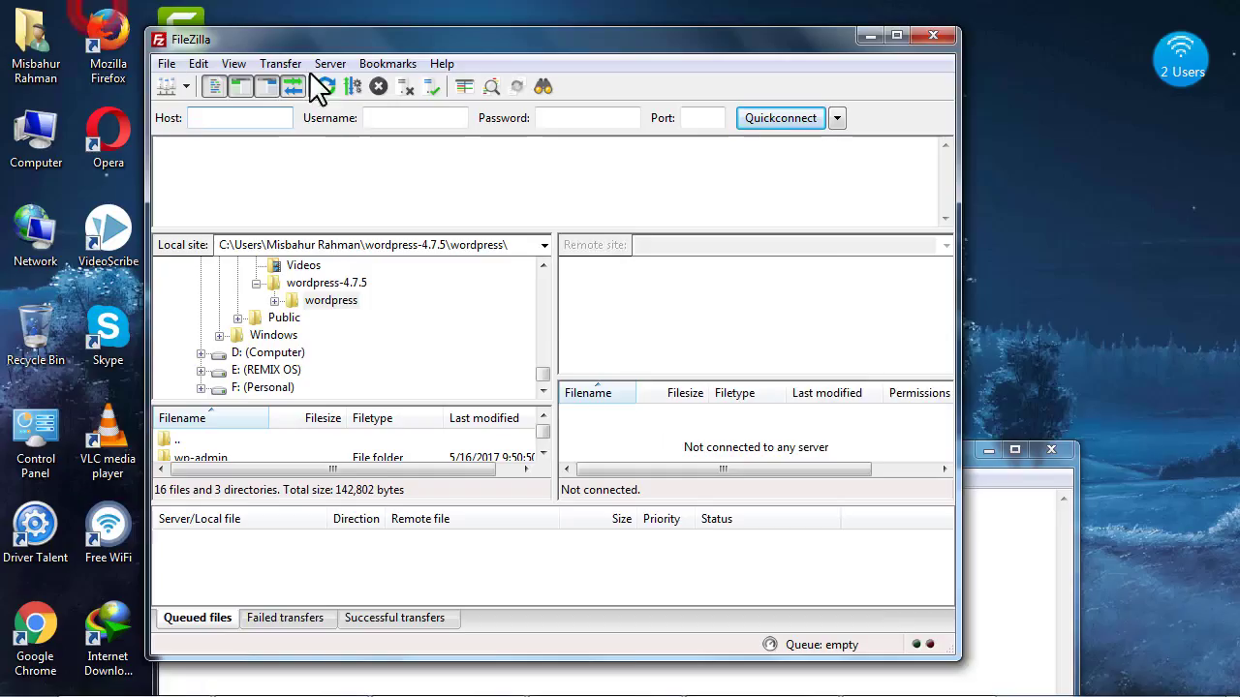
pyautogui.doubleClick(374, 37)
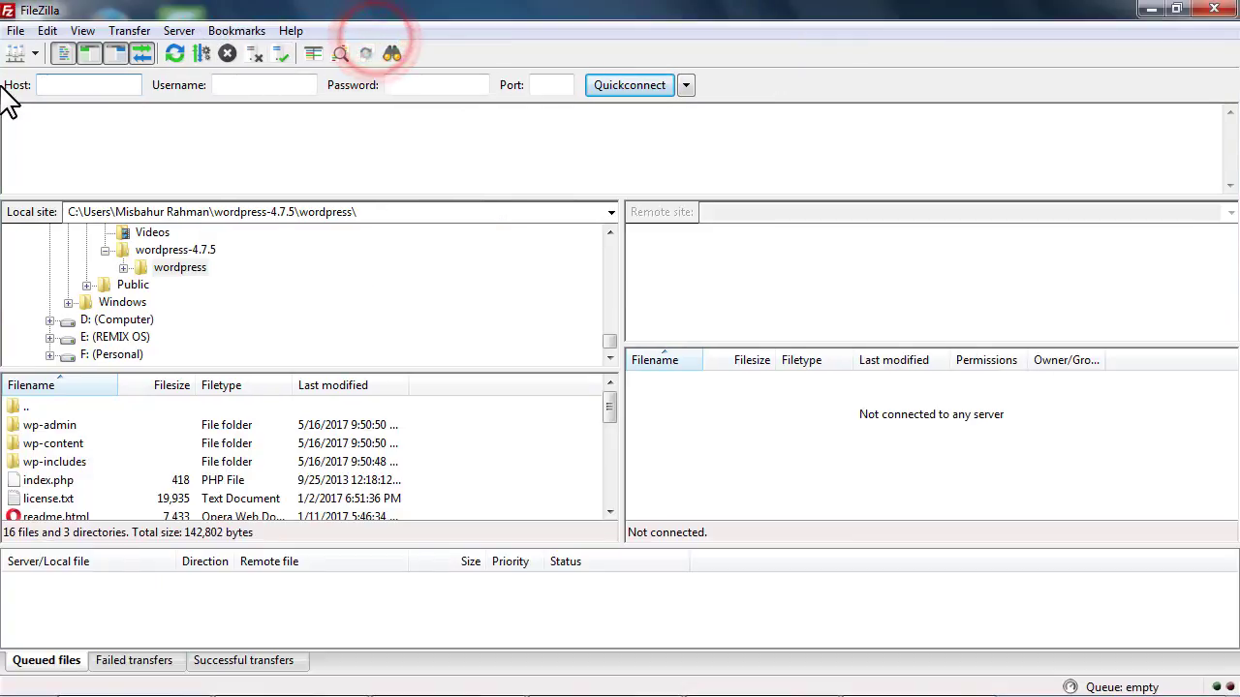
pyautogui.click(160, 85)
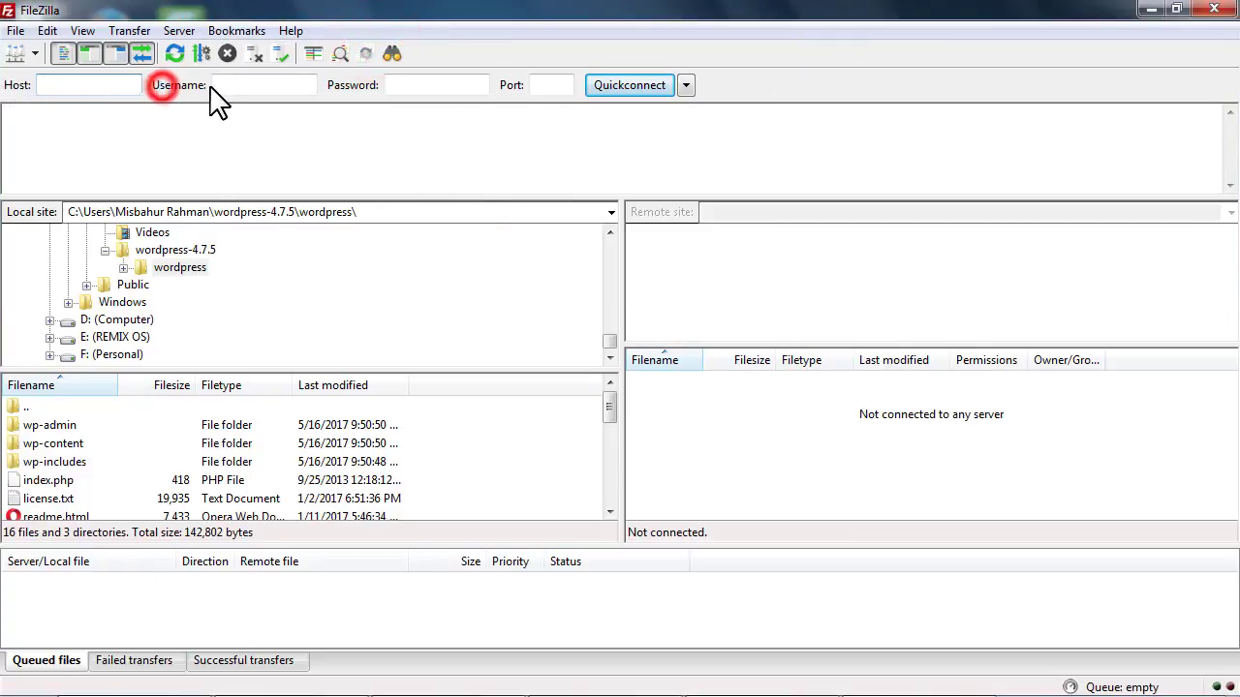
pyautogui.click(346, 86)
pyautogui.click(498, 86)
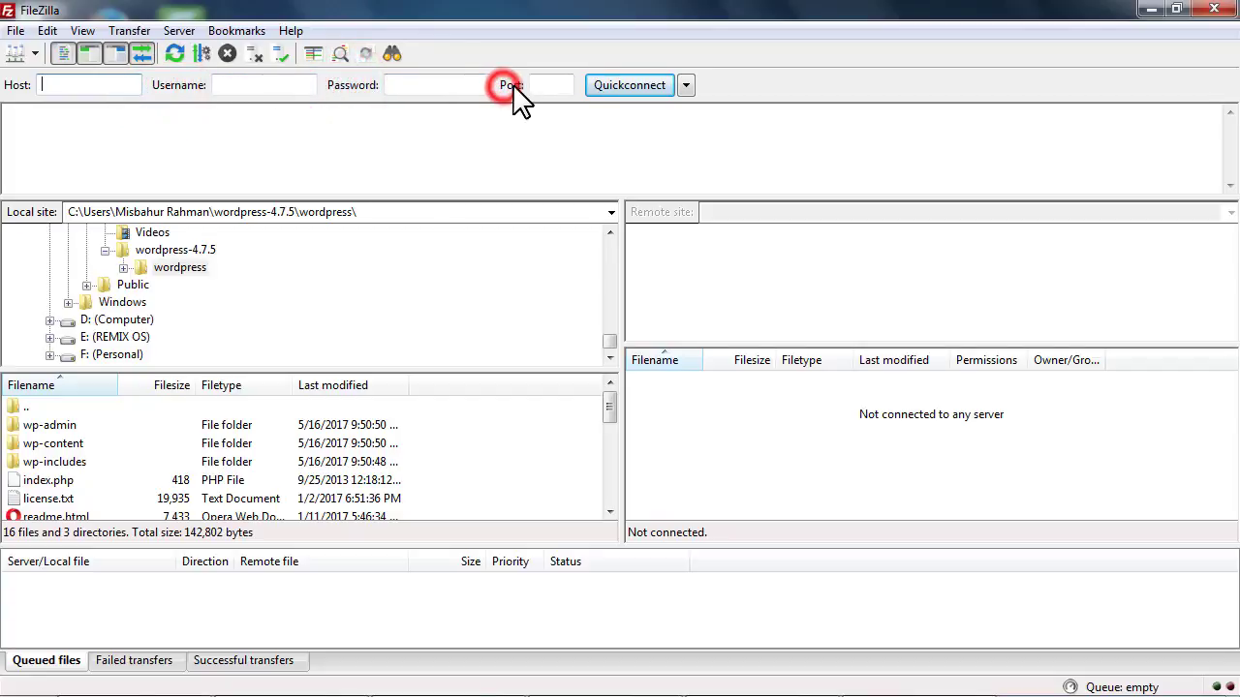
pyautogui.click(507, 144)
pyautogui.click(37, 86)
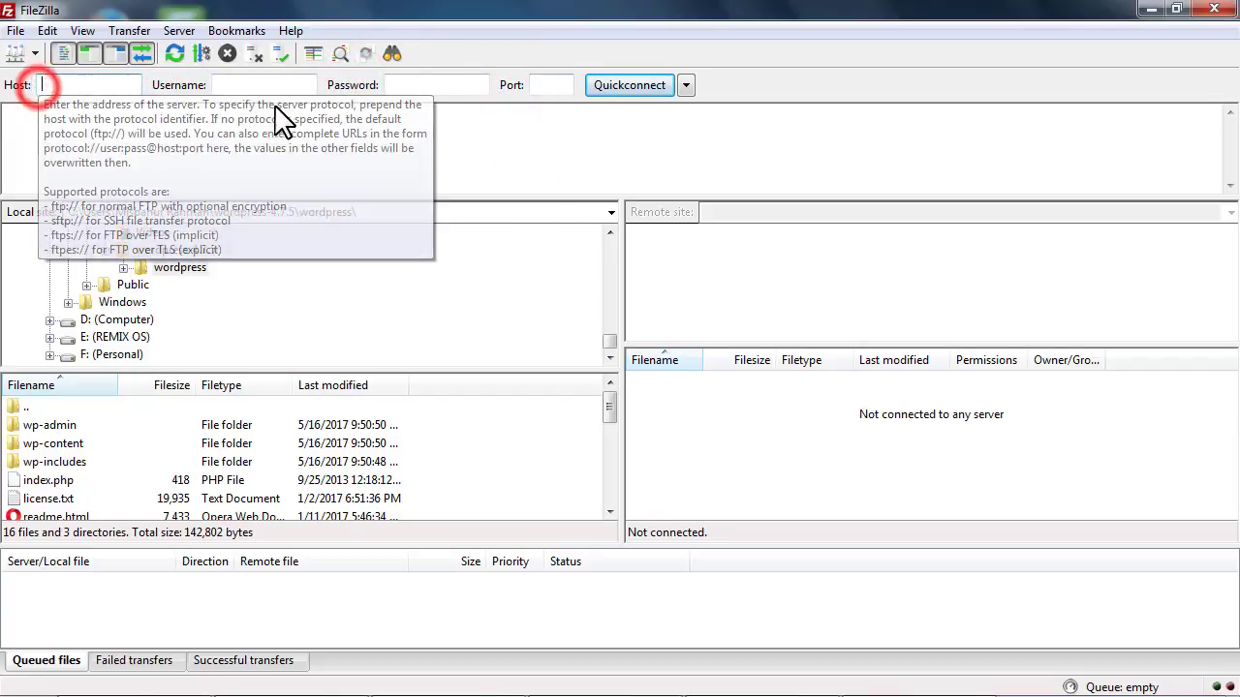
pyautogui.click(247, 92)
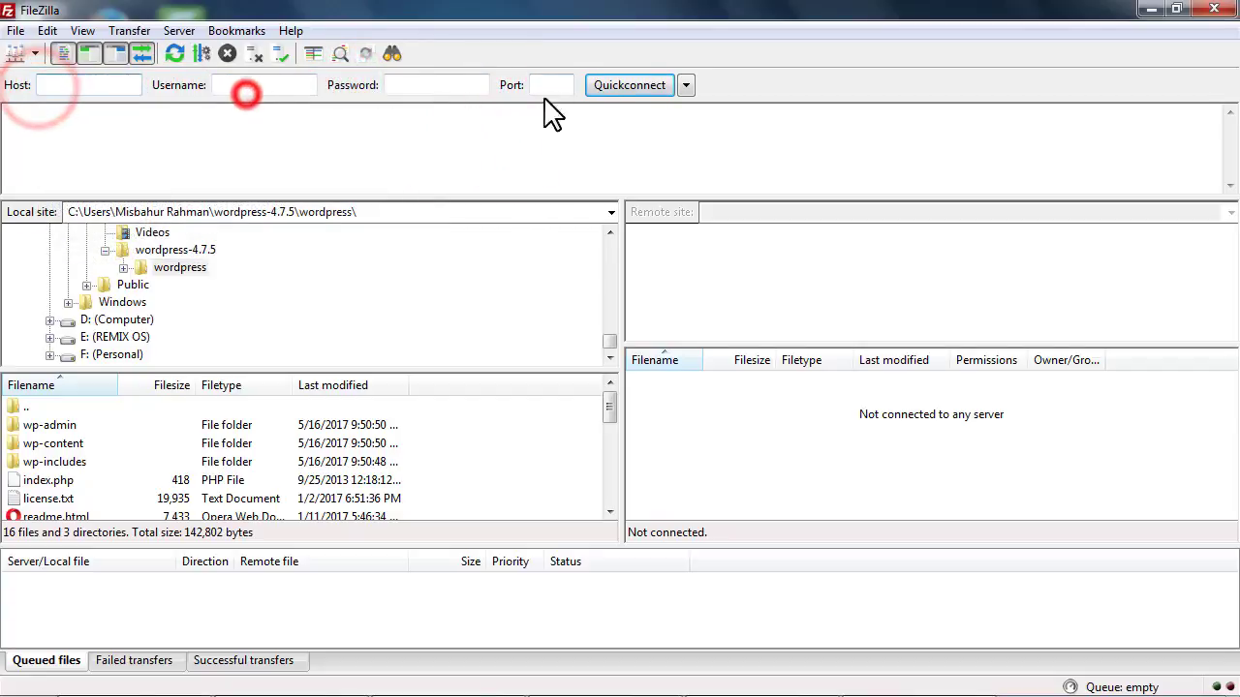
pyautogui.click(685, 86)
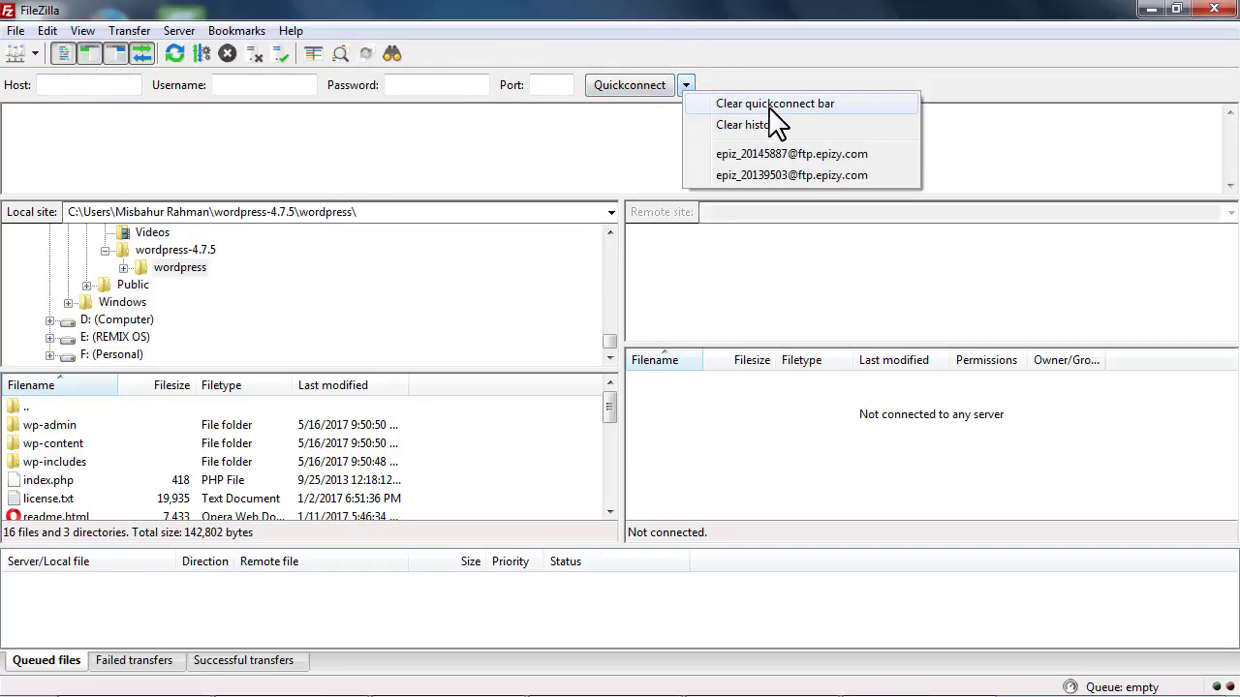
pyautogui.click(351, 162)
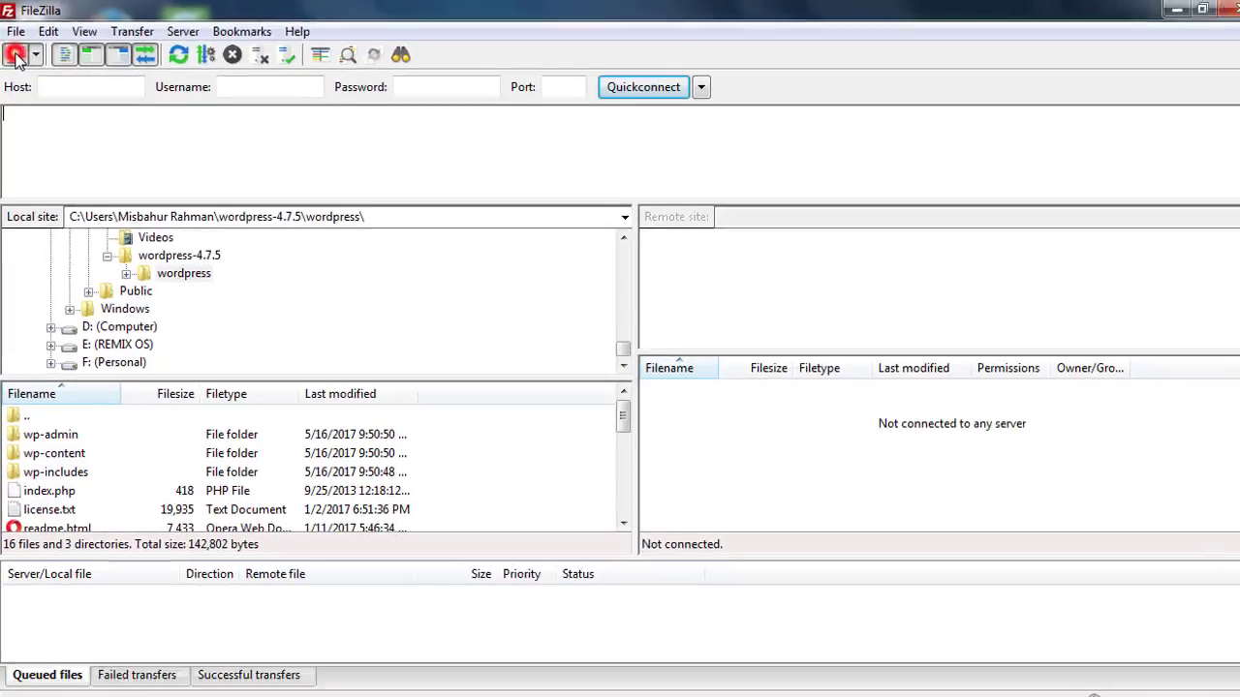
# Create a new Site Manager entry named onlinemarketer
pyautogui.click(40, 137)
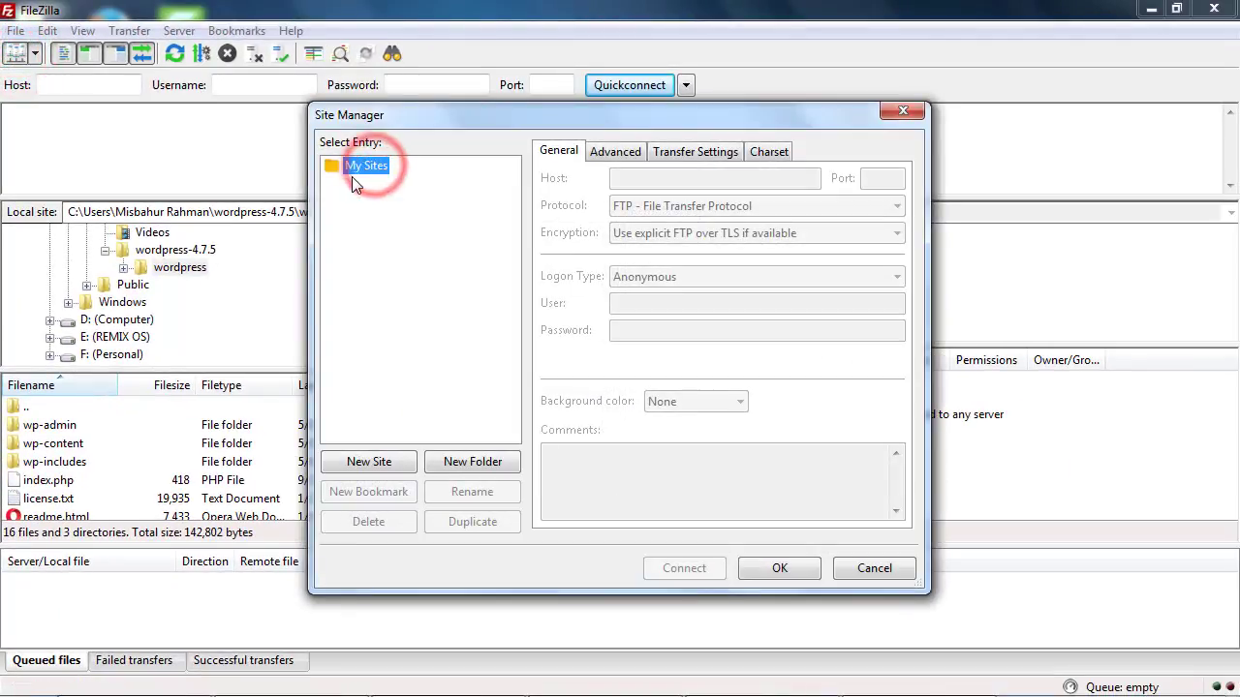
pyautogui.click(651, 184)
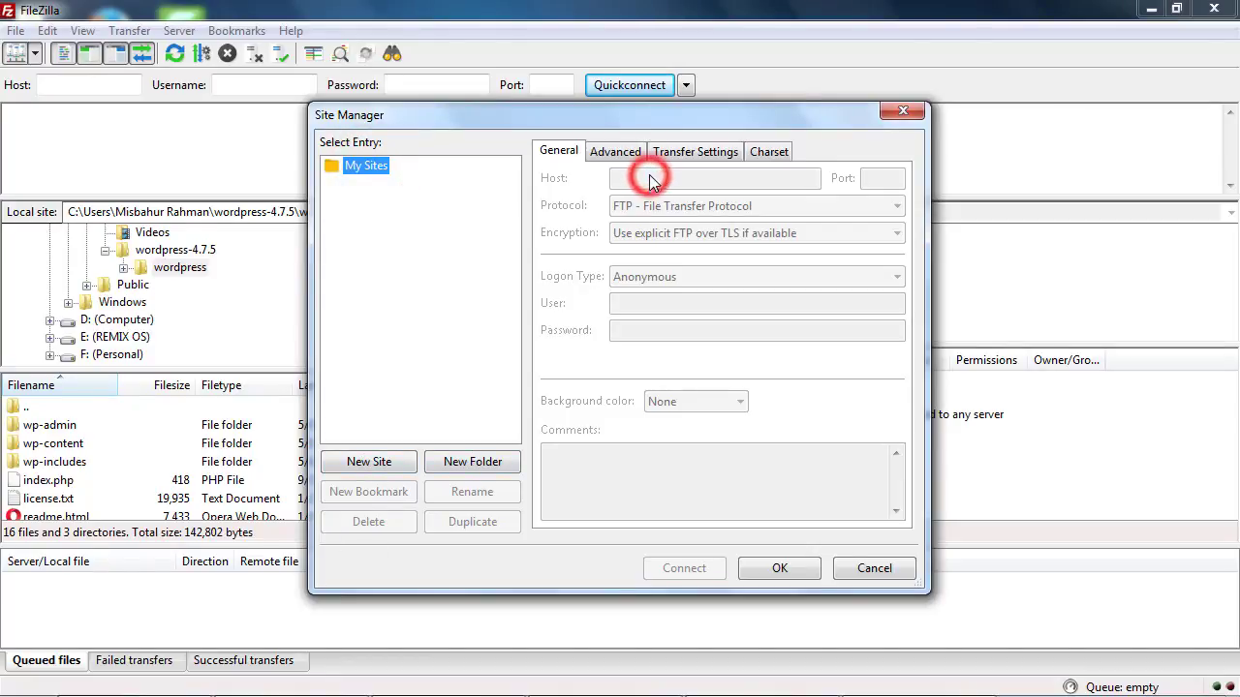
pyautogui.click(369, 462)
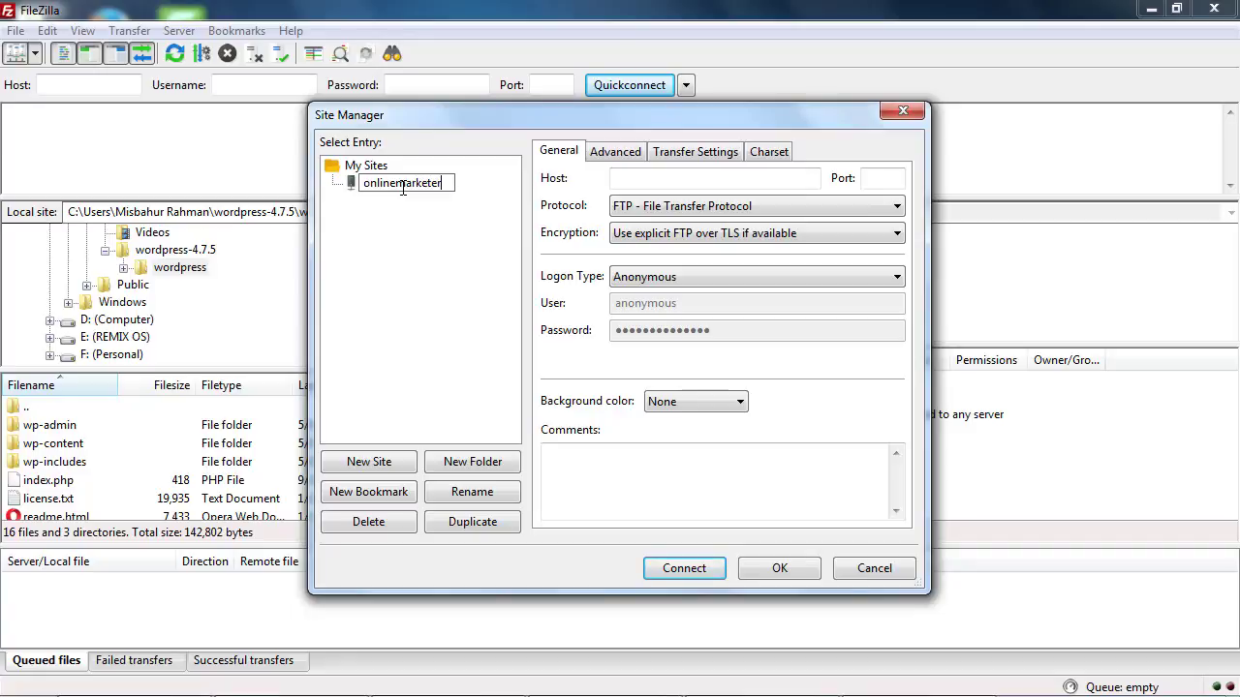
pyautogui.click(673, 177)
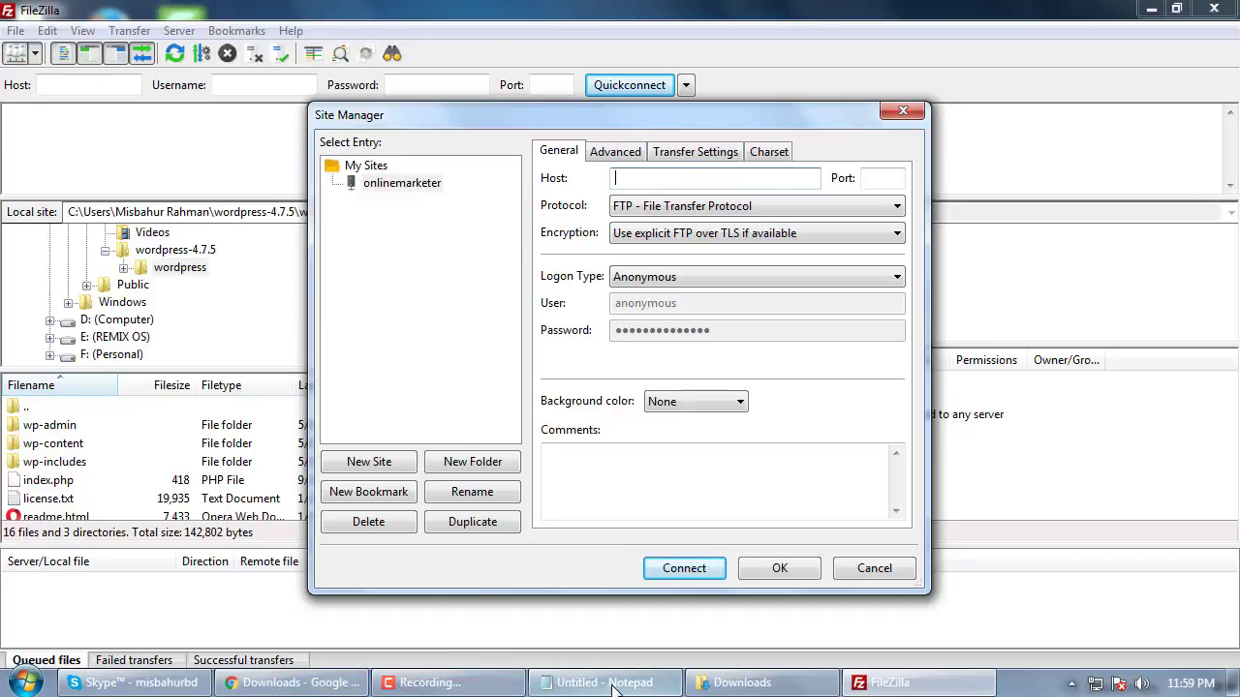
# Copy ftp.epizy.com from the notes into the site's Host field
pyautogui.click(611, 684)
pyautogui.moveTo(363, 453); pyautogui.dragTo(799, 348)
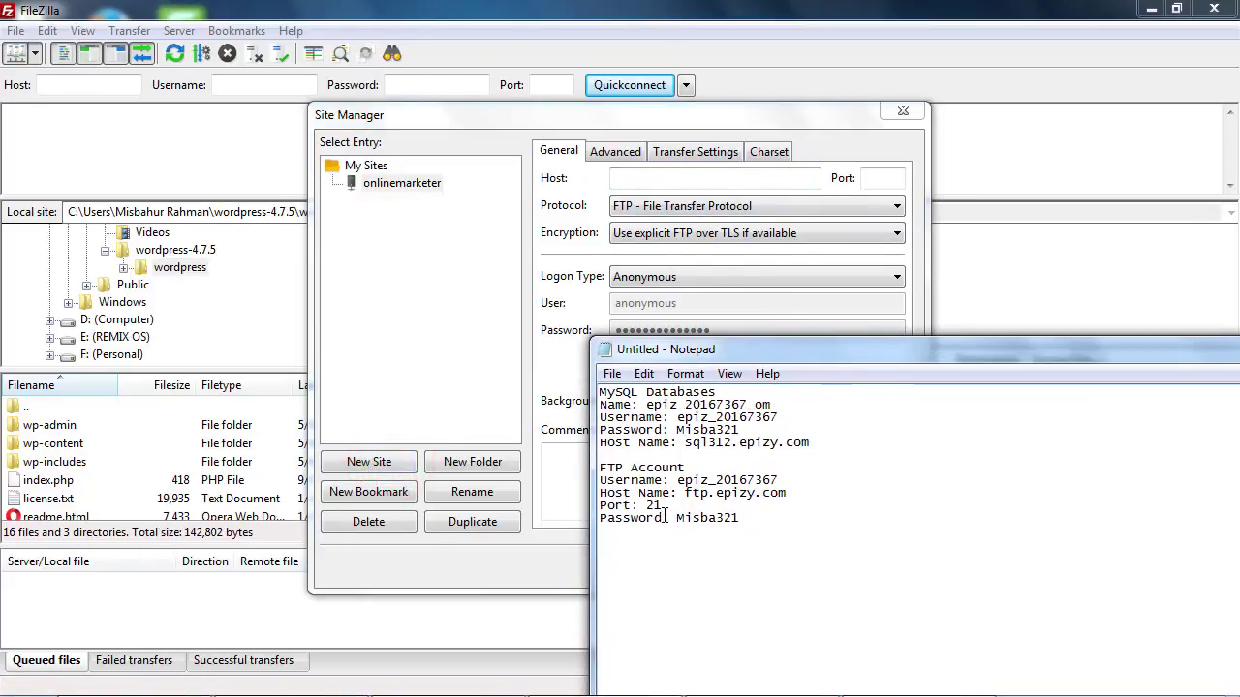
pyautogui.moveTo(686, 495); pyautogui.dragTo(787, 495)
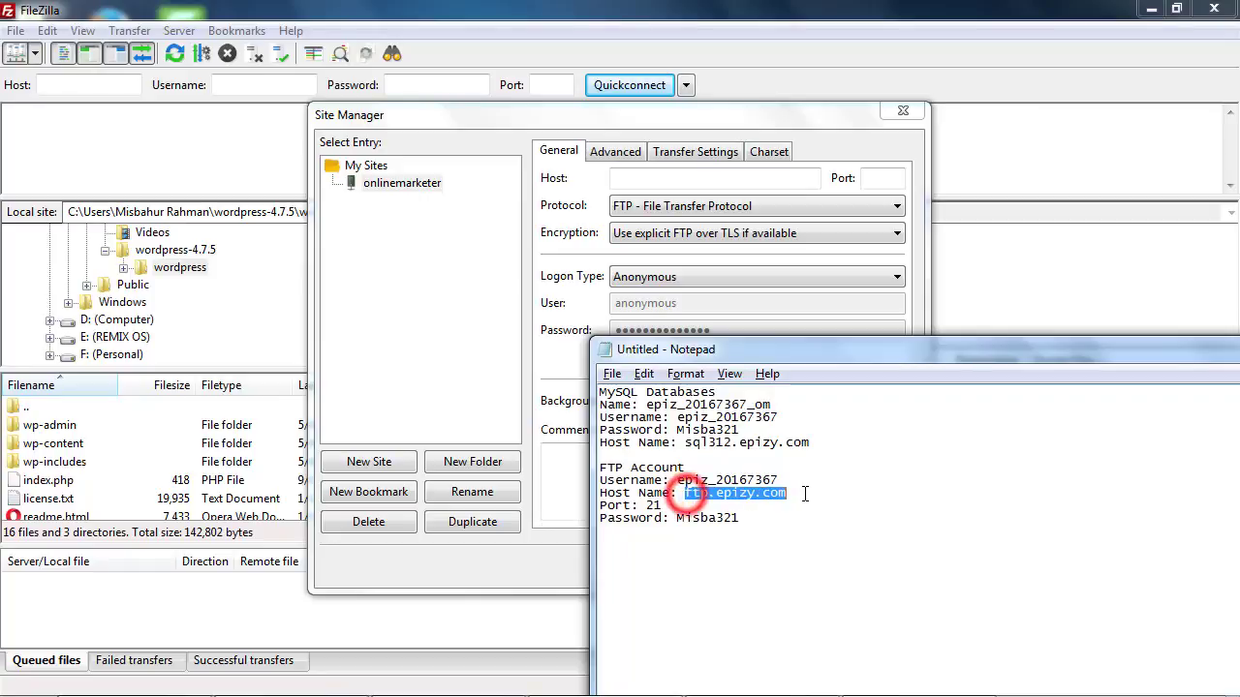
pyautogui.rightClick(752, 493)
pyautogui.click(852, 285)
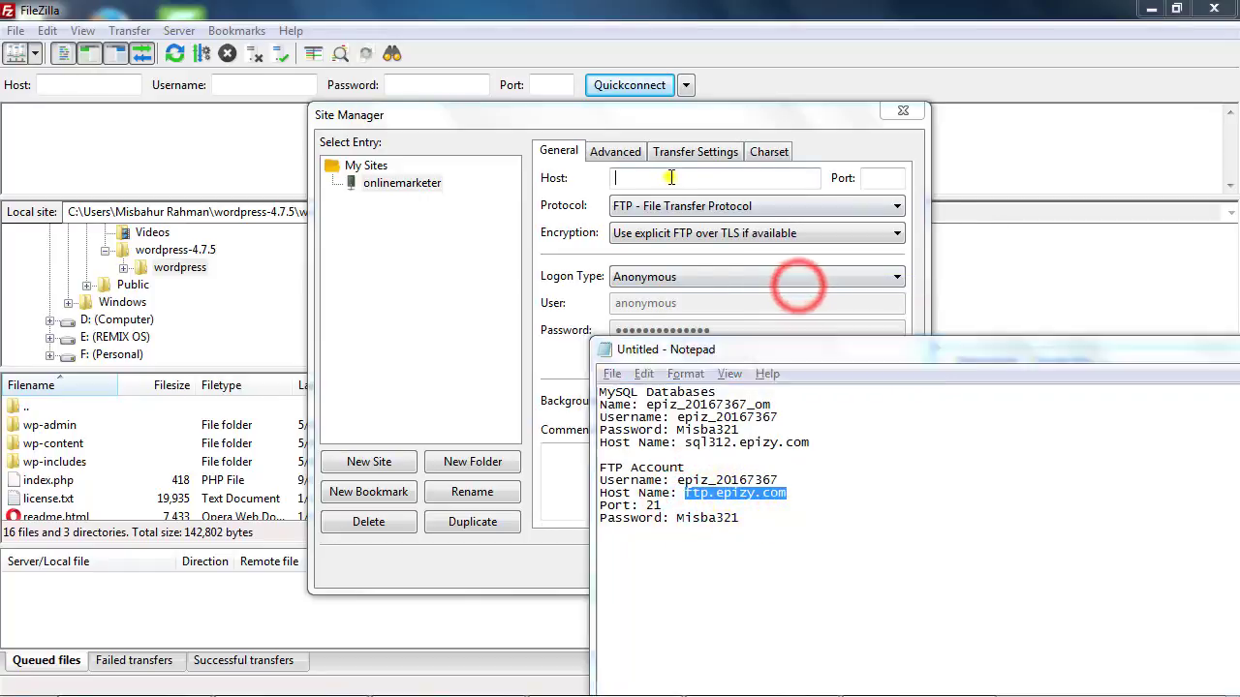
pyautogui.rightClick(671, 178)
pyautogui.click(718, 262)
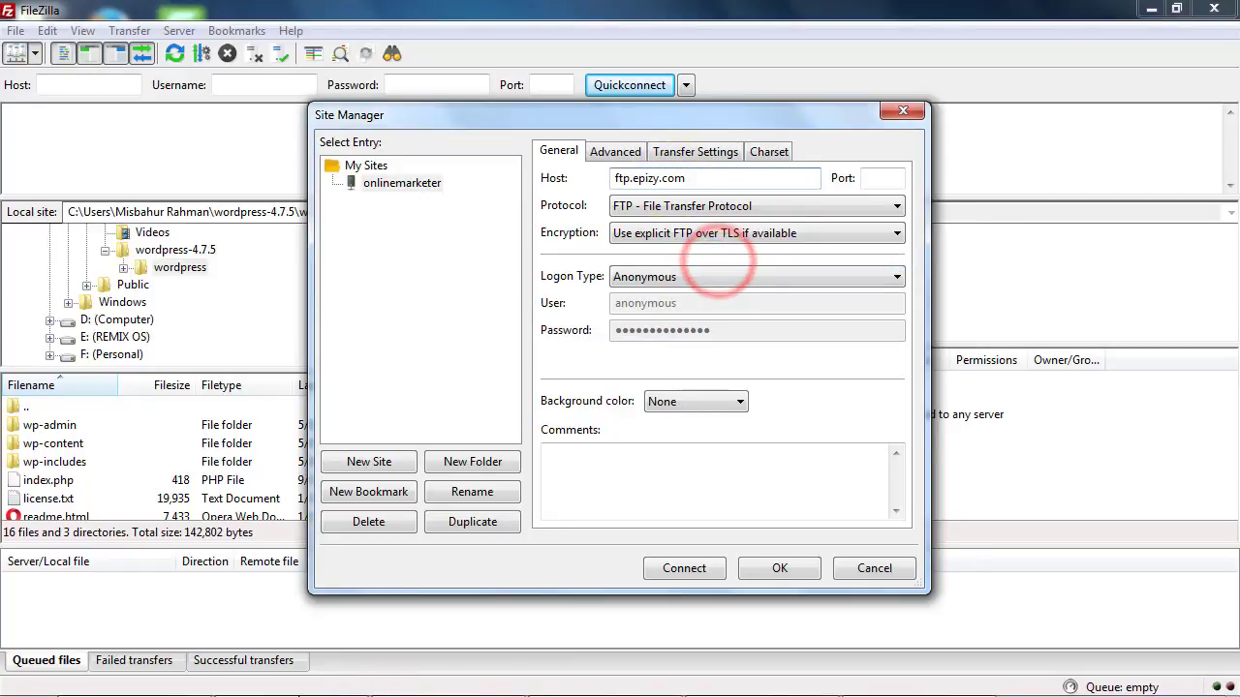
# Fill in the port 21 and check the Protocol dropdown stays on FTP
pyautogui.click(612, 682)
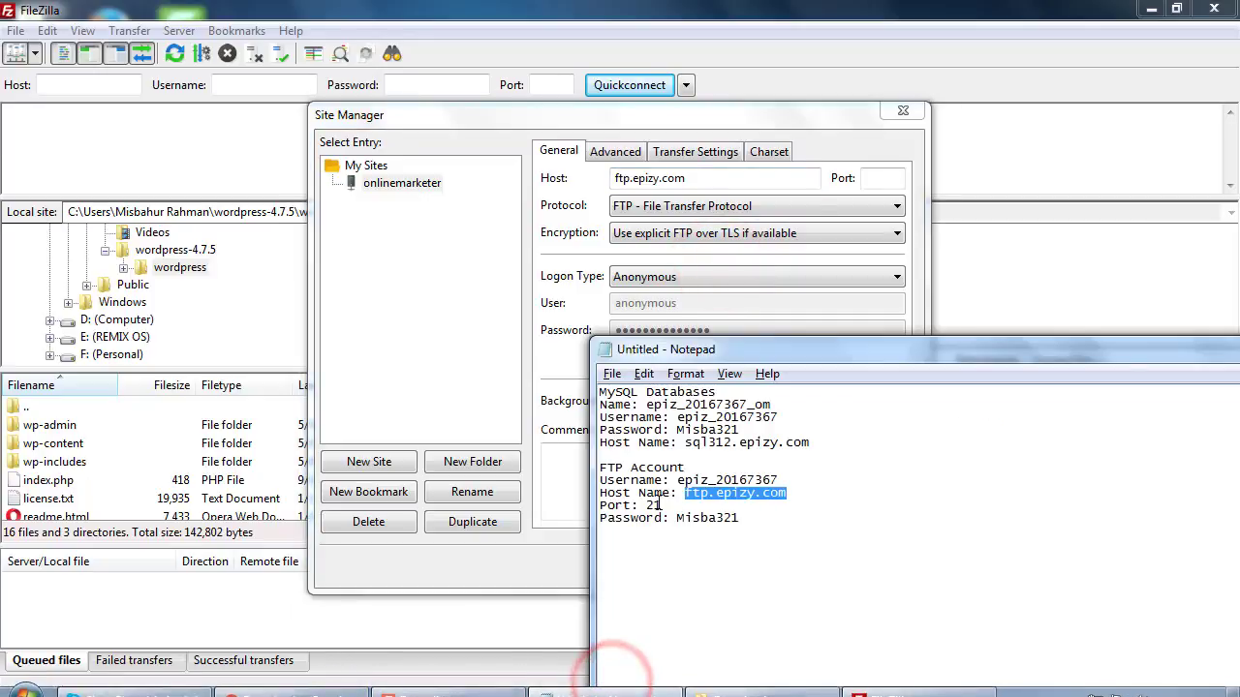
pyautogui.click(884, 177)
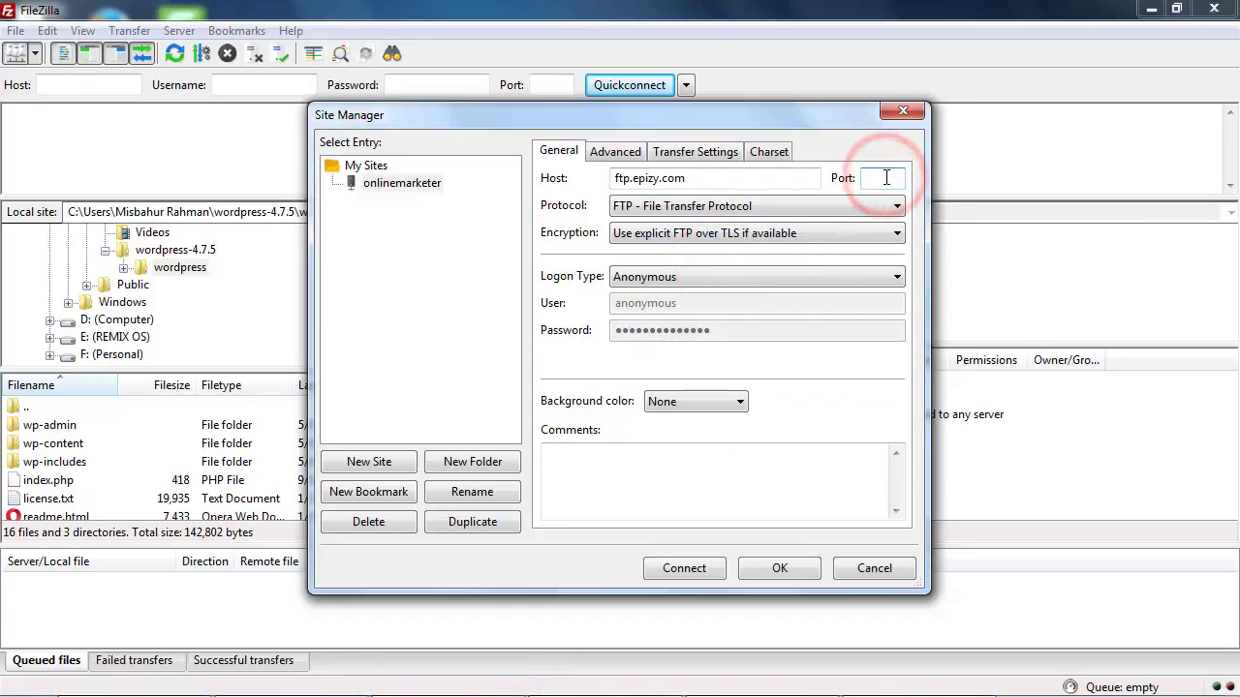
pyautogui.write('3')
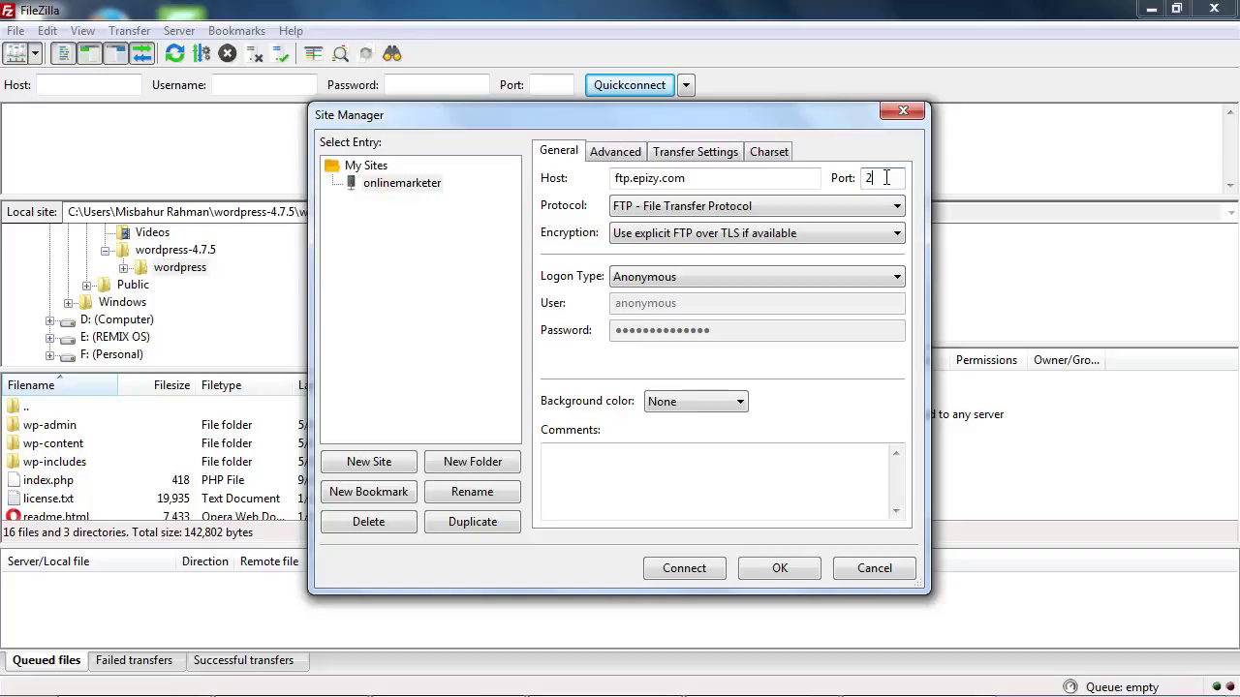
pyautogui.click(639, 205)
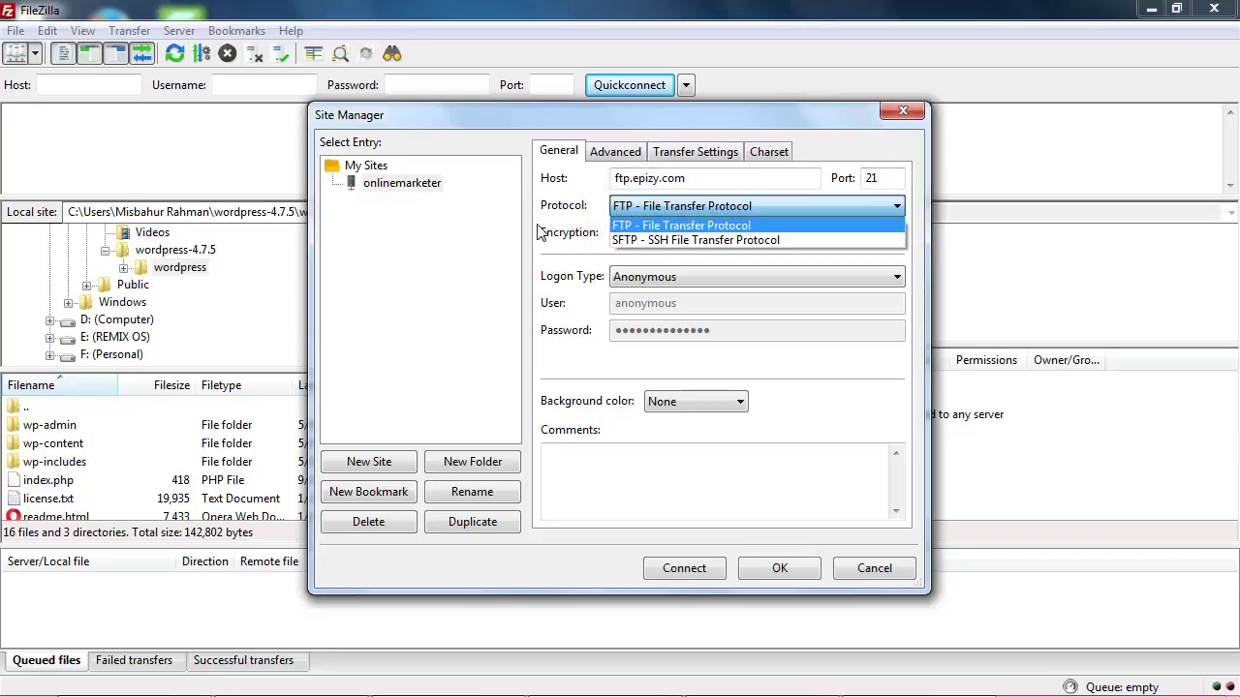
# Keep FTP with explicit FTP over TLS and set the logon type to Normal
pyautogui.click(640, 225)
pyautogui.click(675, 234)
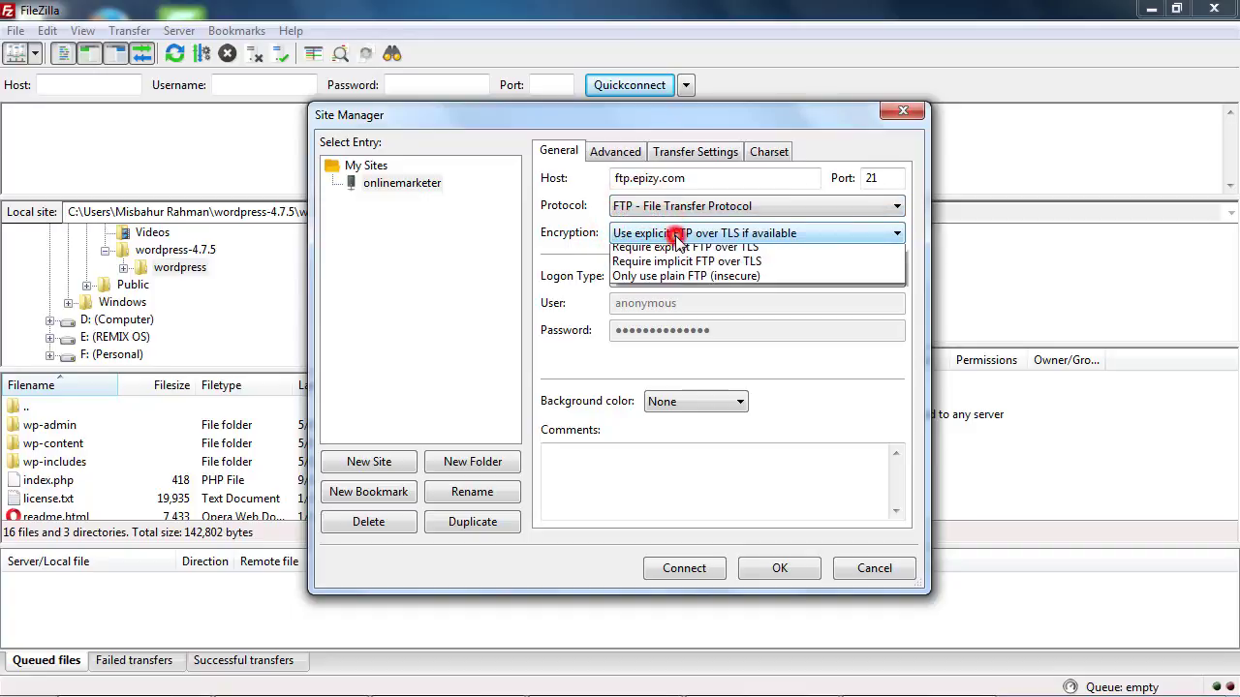
pyautogui.click(702, 244)
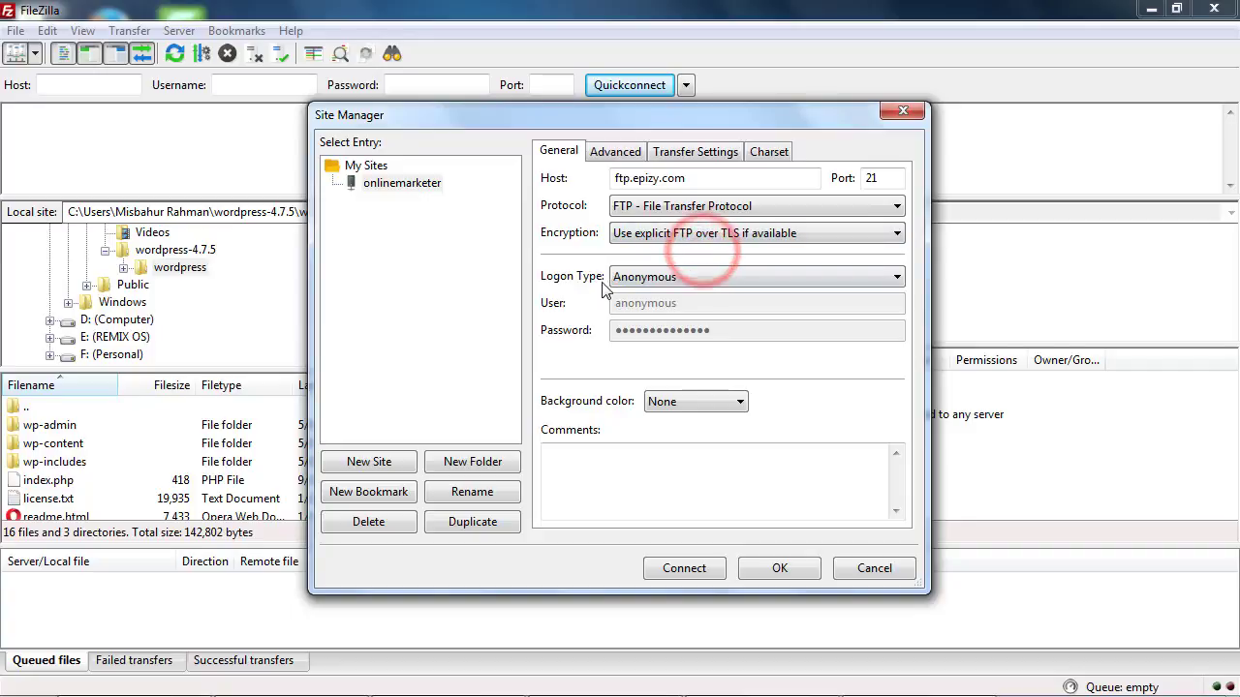
pyautogui.click(643, 278)
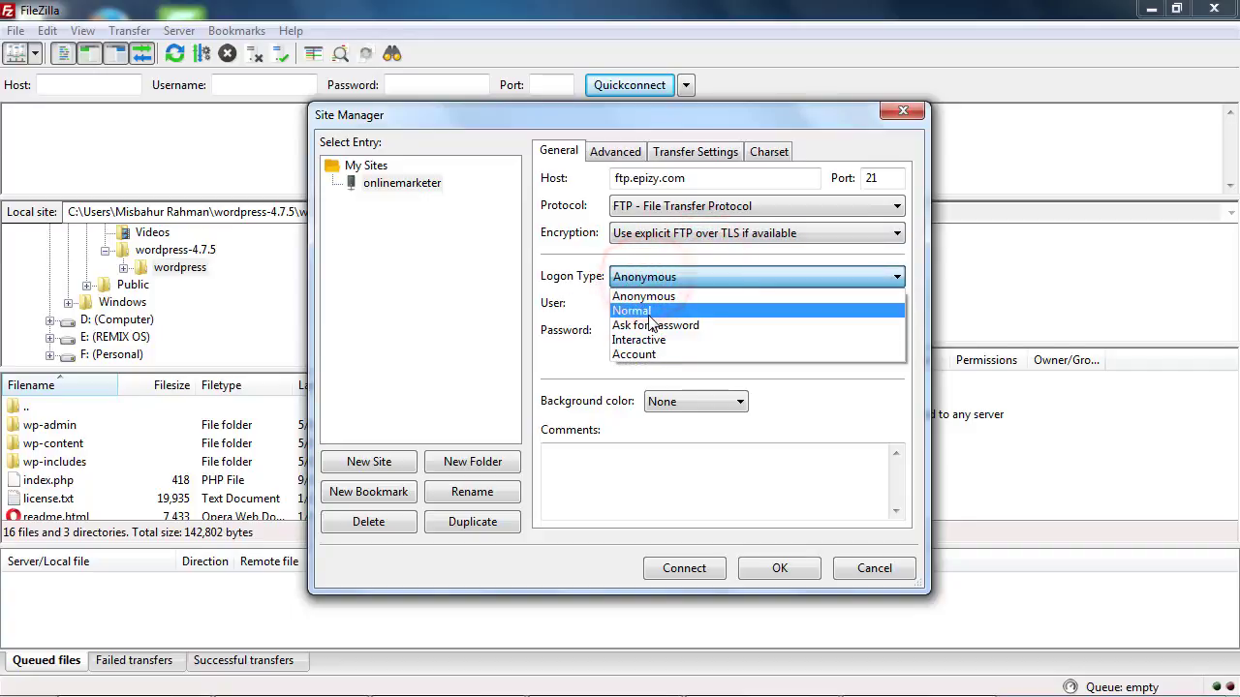
pyautogui.click(649, 312)
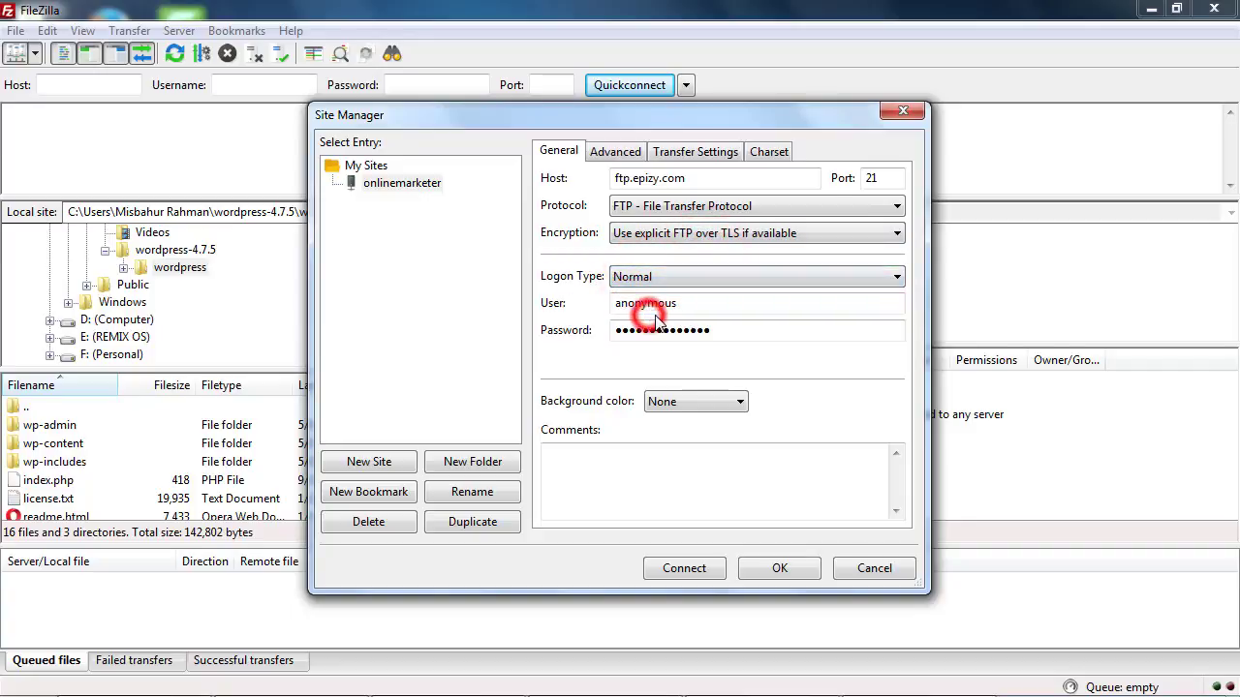
# Copy the FTP account username from the notes into the User field
pyautogui.click(571, 312)
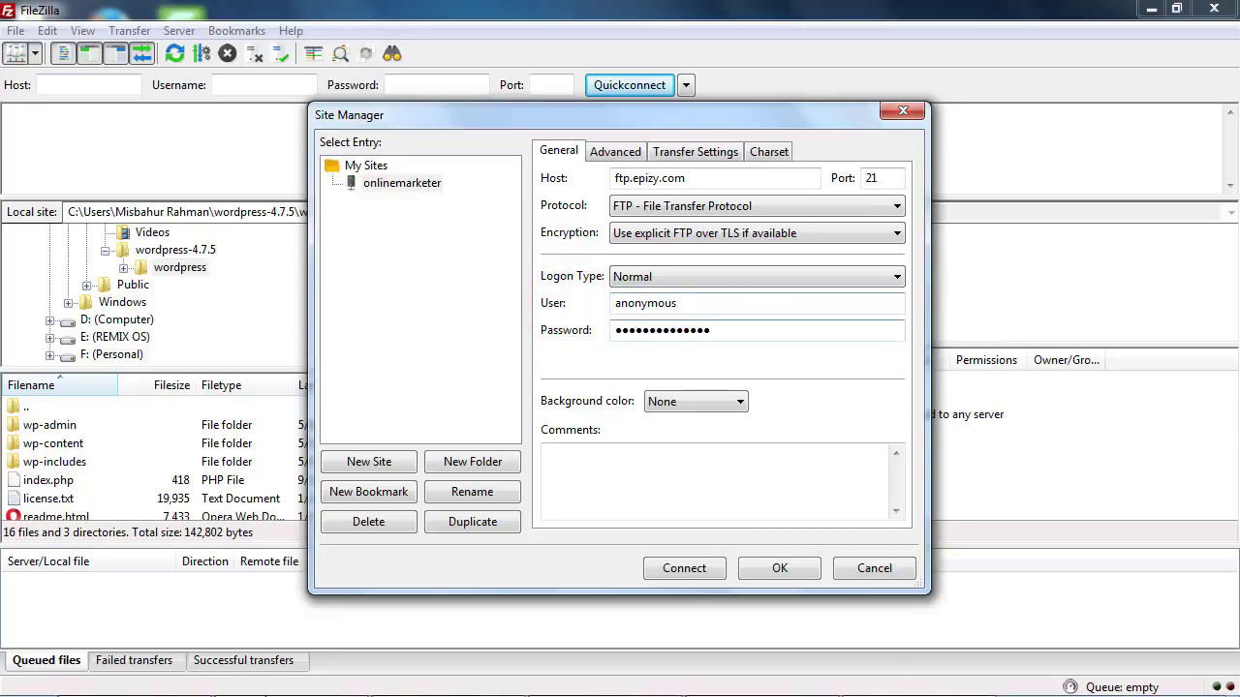
pyautogui.click(640, 686)
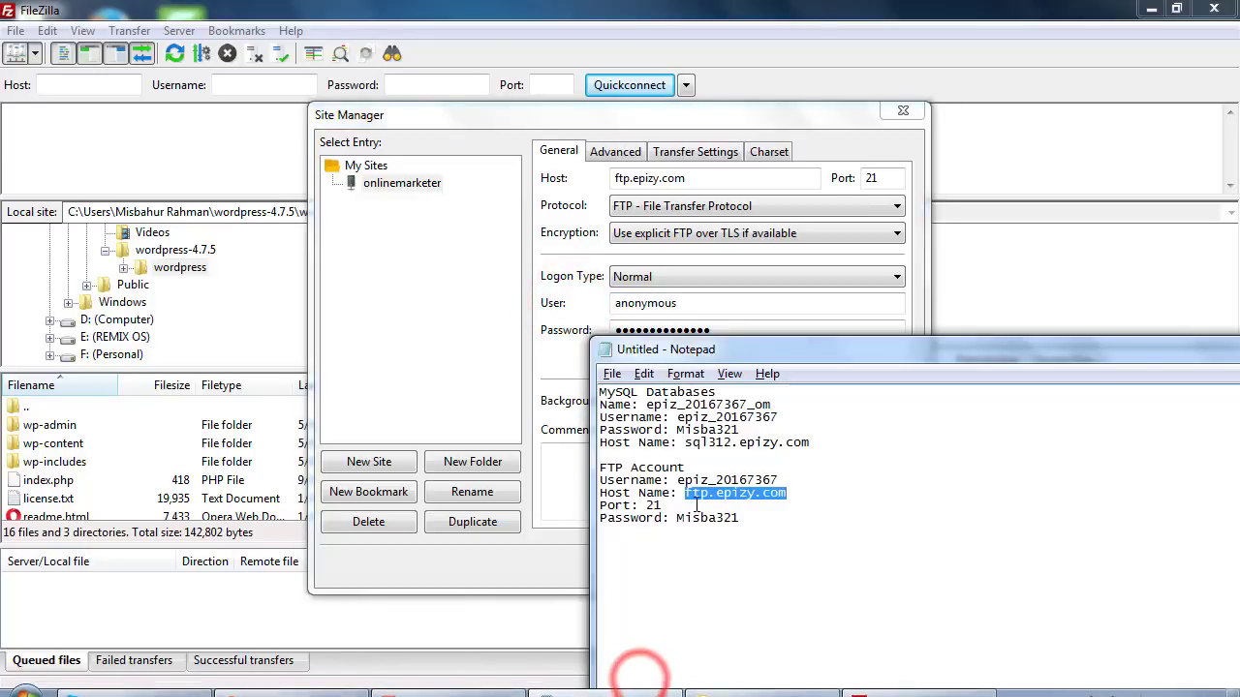
pyautogui.moveTo(789, 481); pyautogui.dragTo(681, 482)
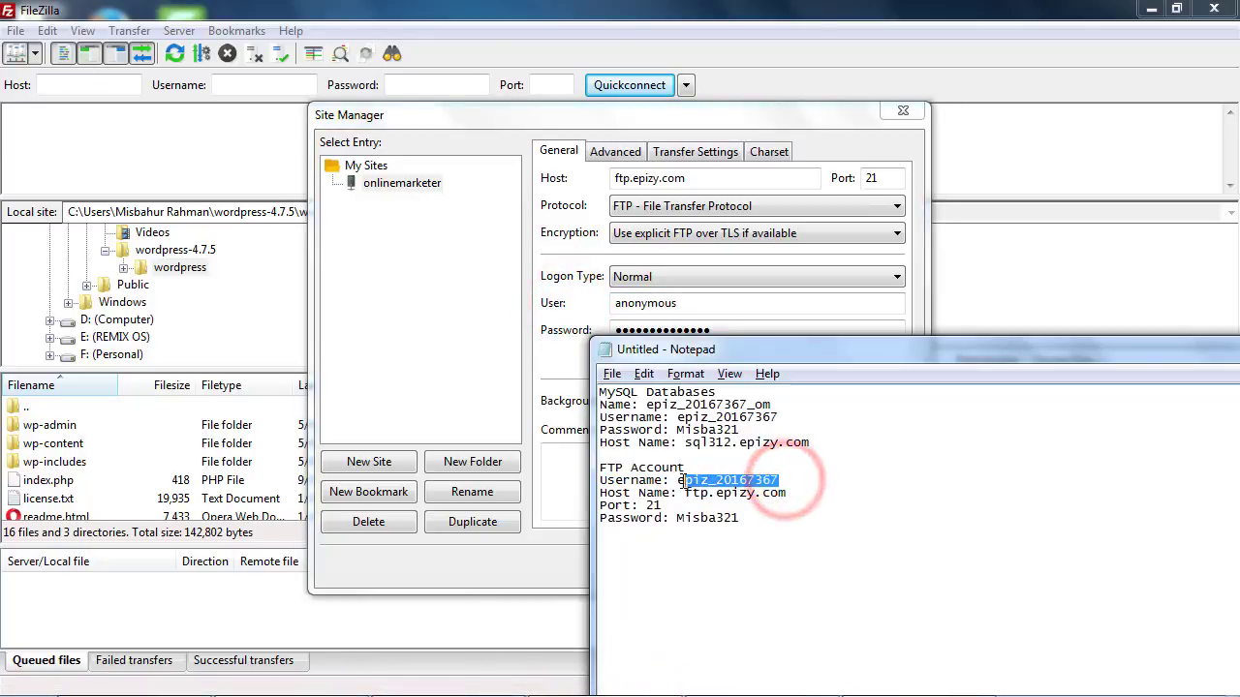
pyautogui.click(682, 304)
pyautogui.doubleClick(707, 305)
pyautogui.hotkey('ctrl', 'v')
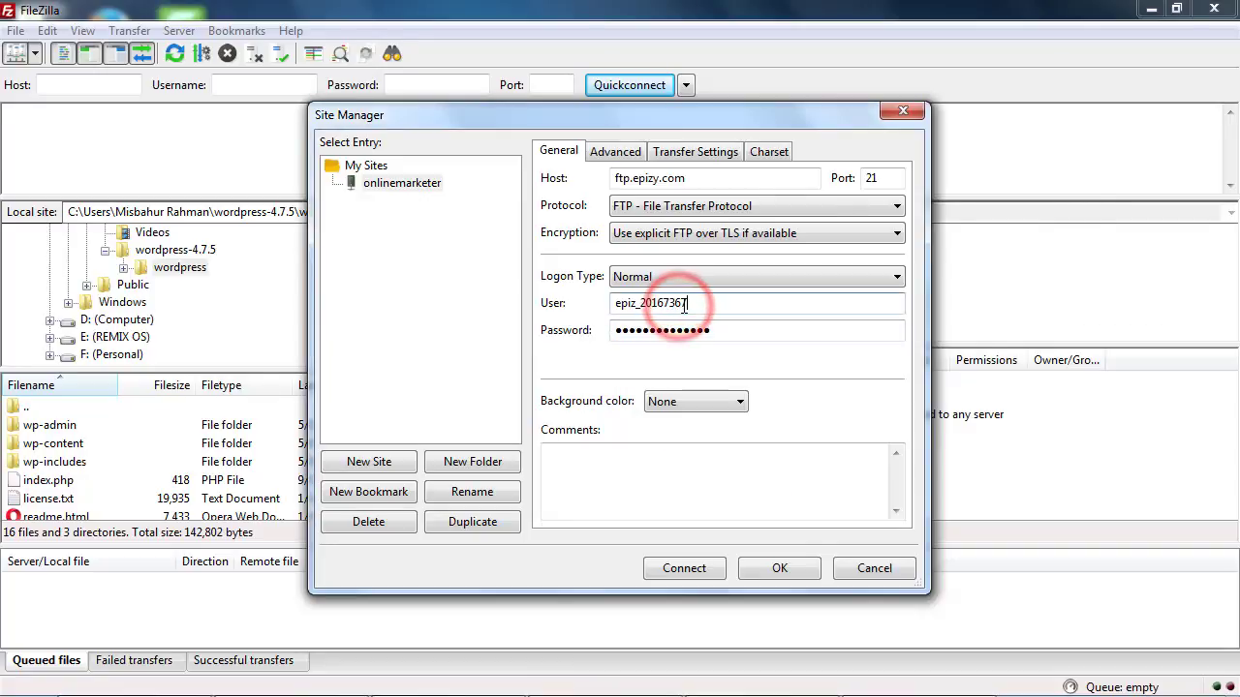
# Paste the FTP account password into the Password field and connect to ftp.epizy.com
pyautogui.click(717, 641)
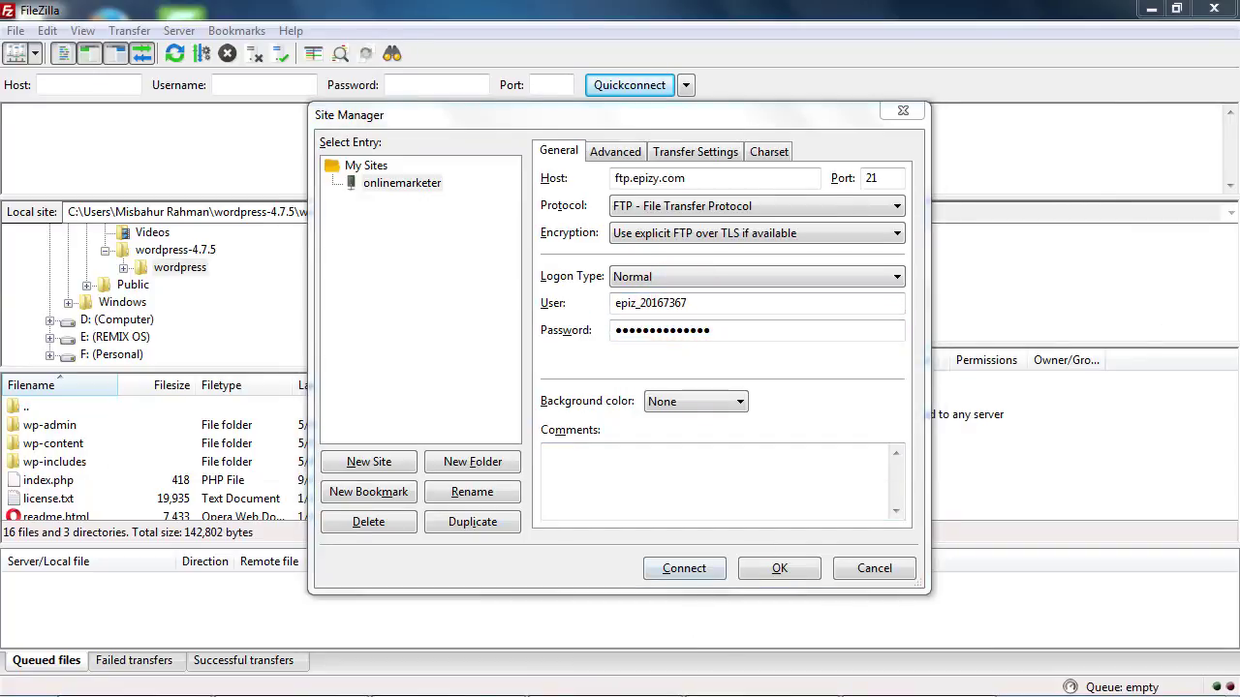
pyautogui.click(593, 678)
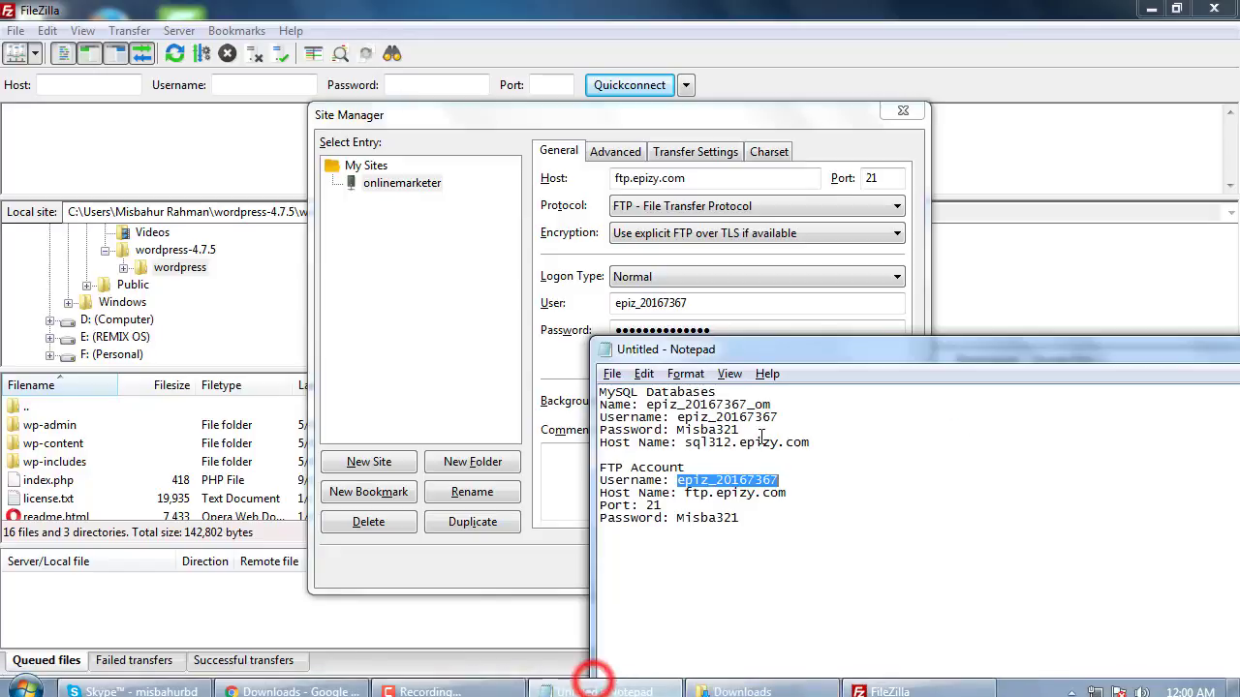
pyautogui.moveTo(755, 517); pyautogui.dragTo(677, 518)
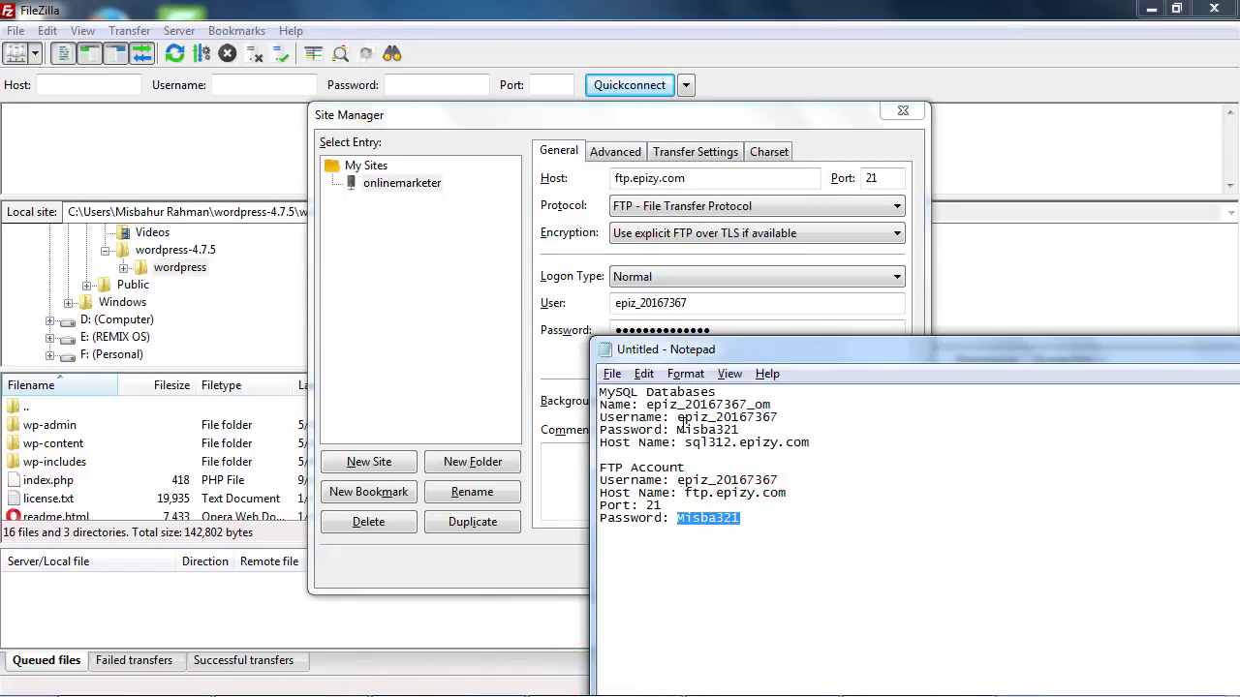
pyautogui.doubleClick(725, 334)
pyautogui.rightClick(627, 334)
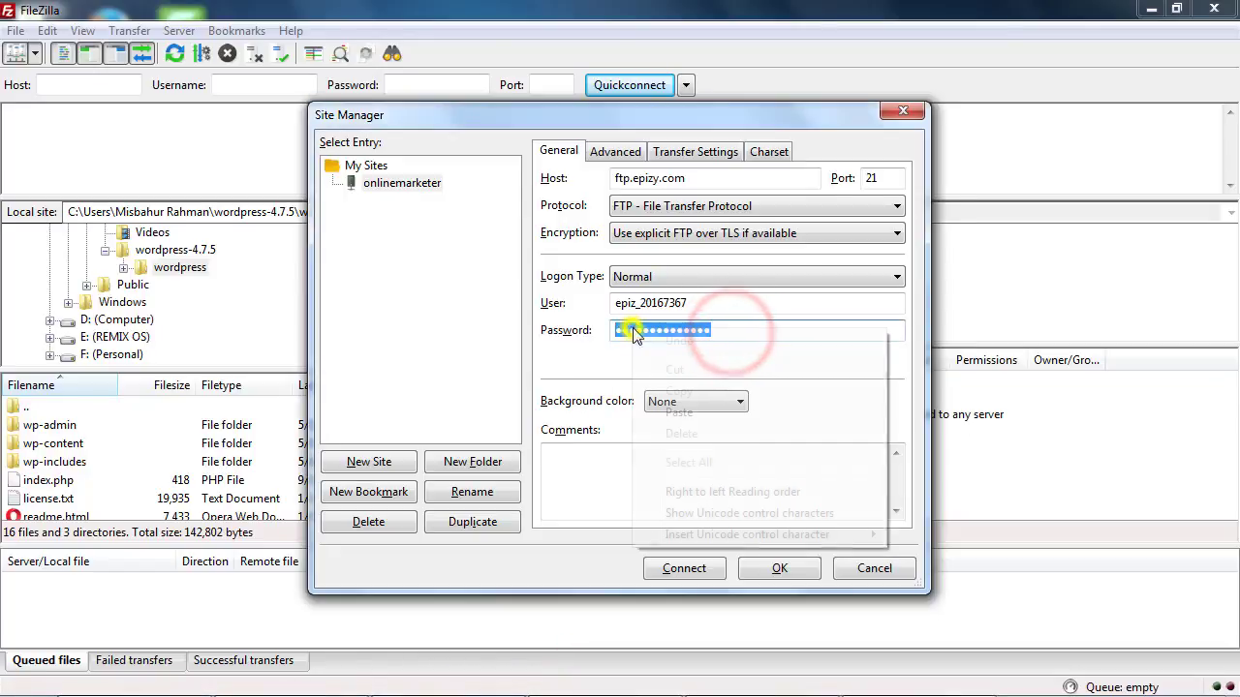
pyautogui.click(693, 418)
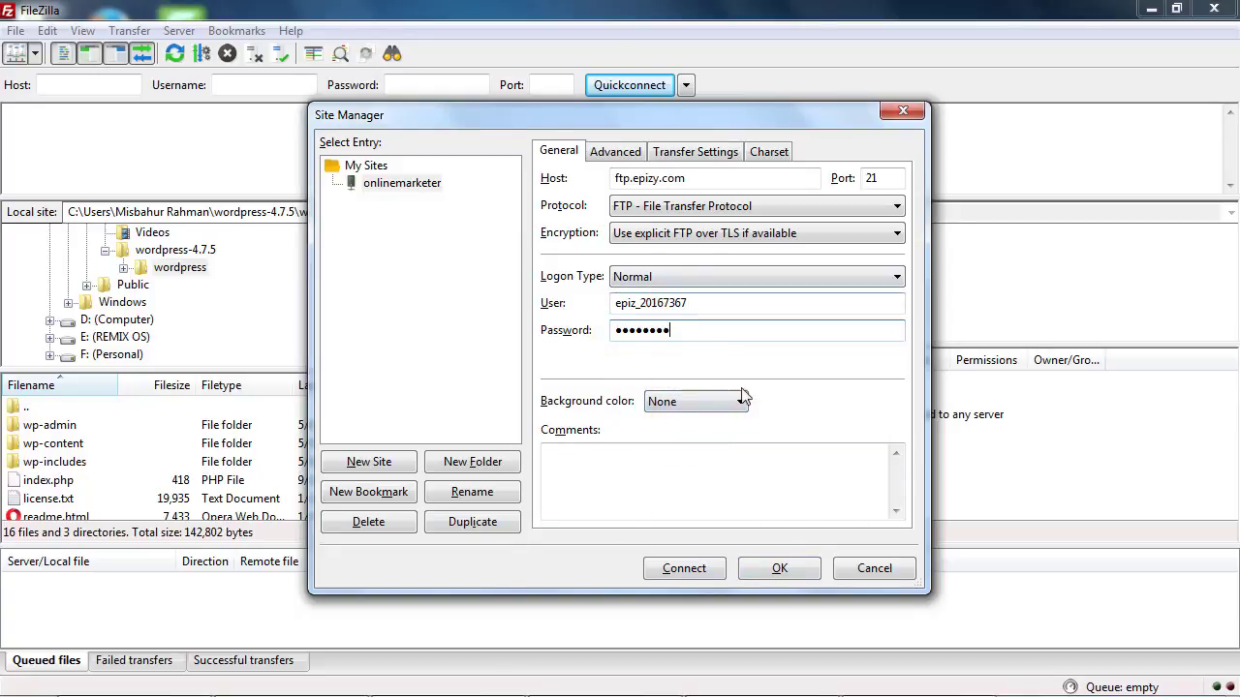
pyautogui.click(691, 572)
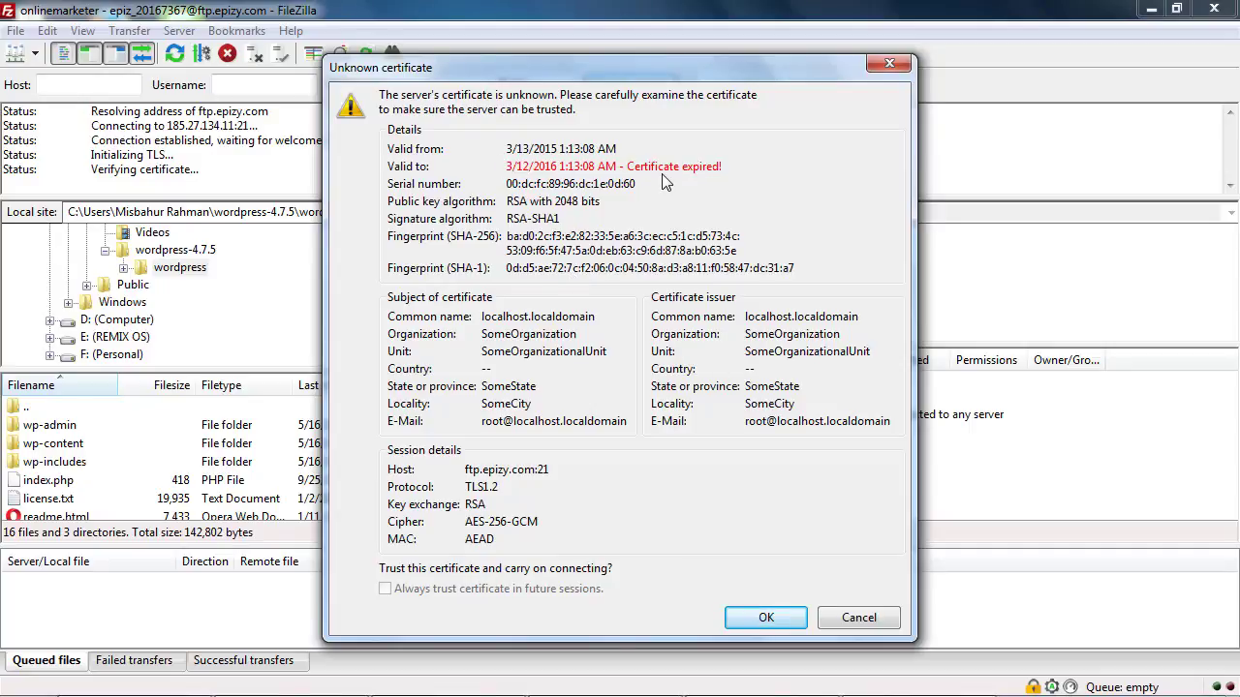
# Trust the server's certificate, then select the htdocs folder in the remote root listing
pyautogui.click(769, 618)
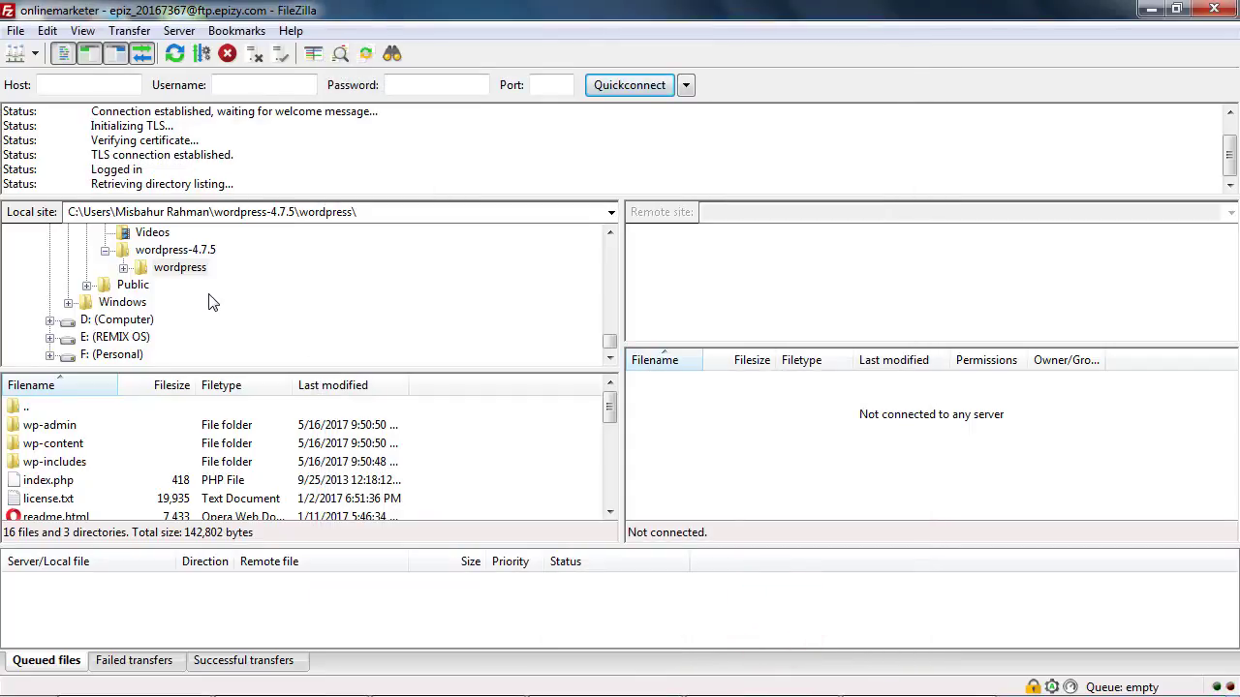
pyautogui.click(705, 418)
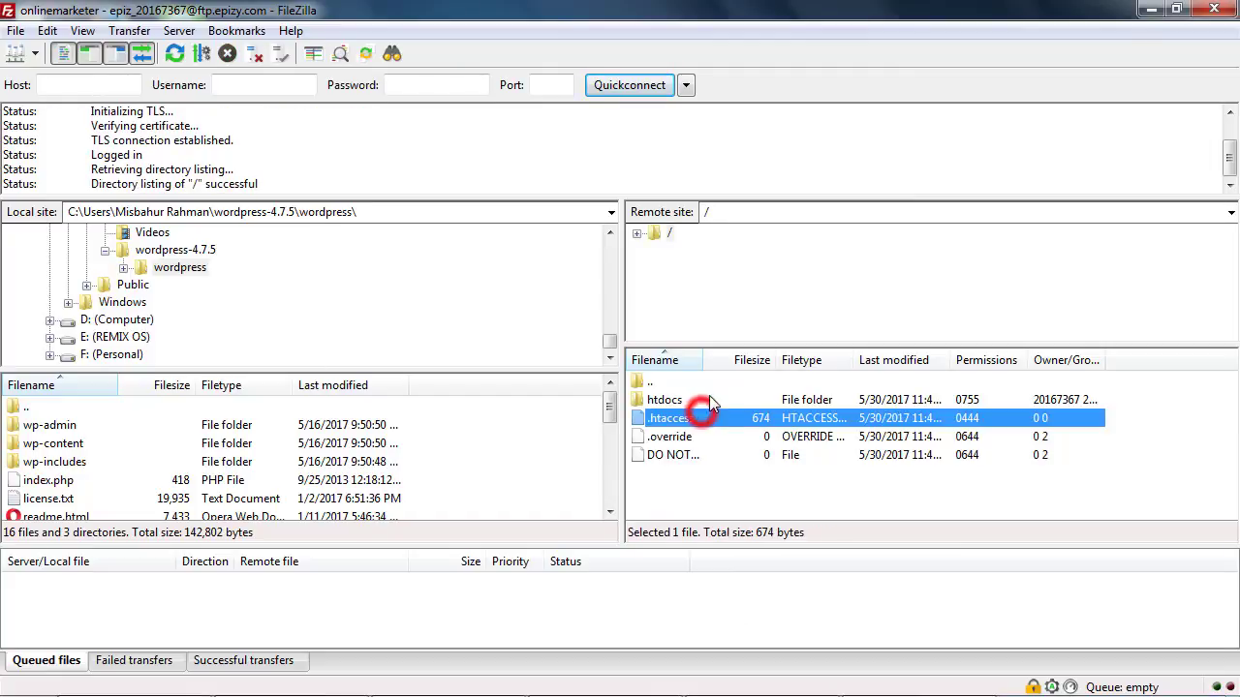
pyautogui.click(692, 399)
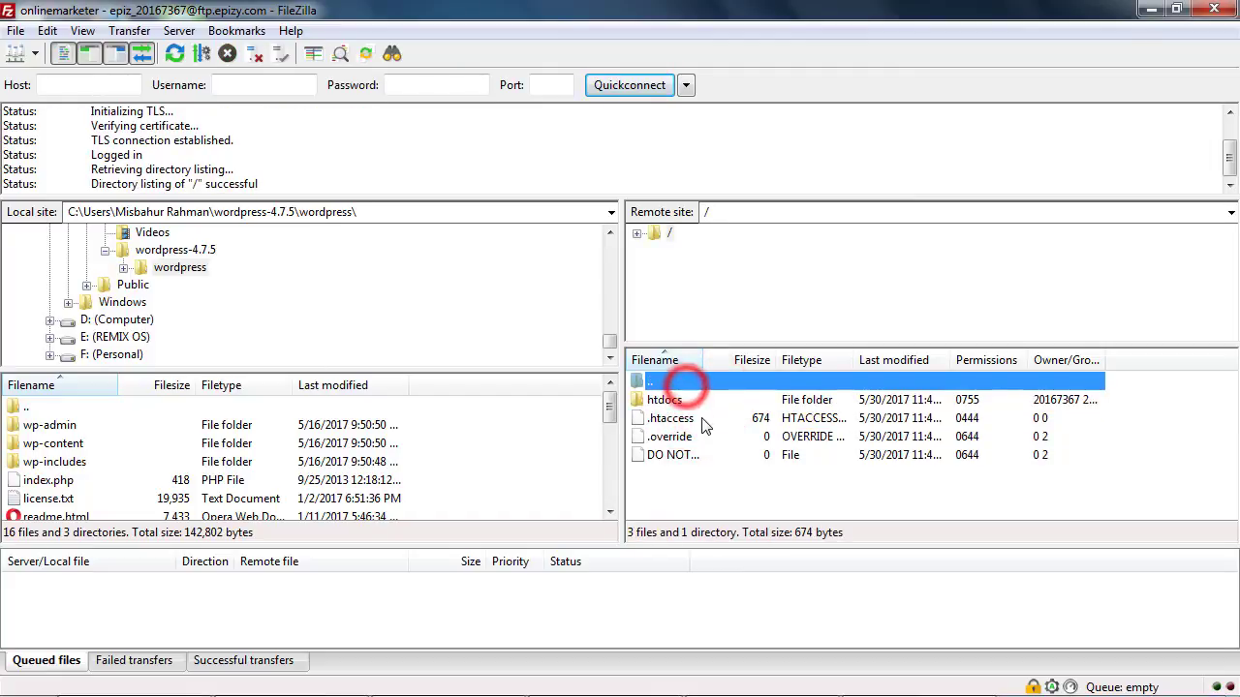
pyautogui.click(733, 502)
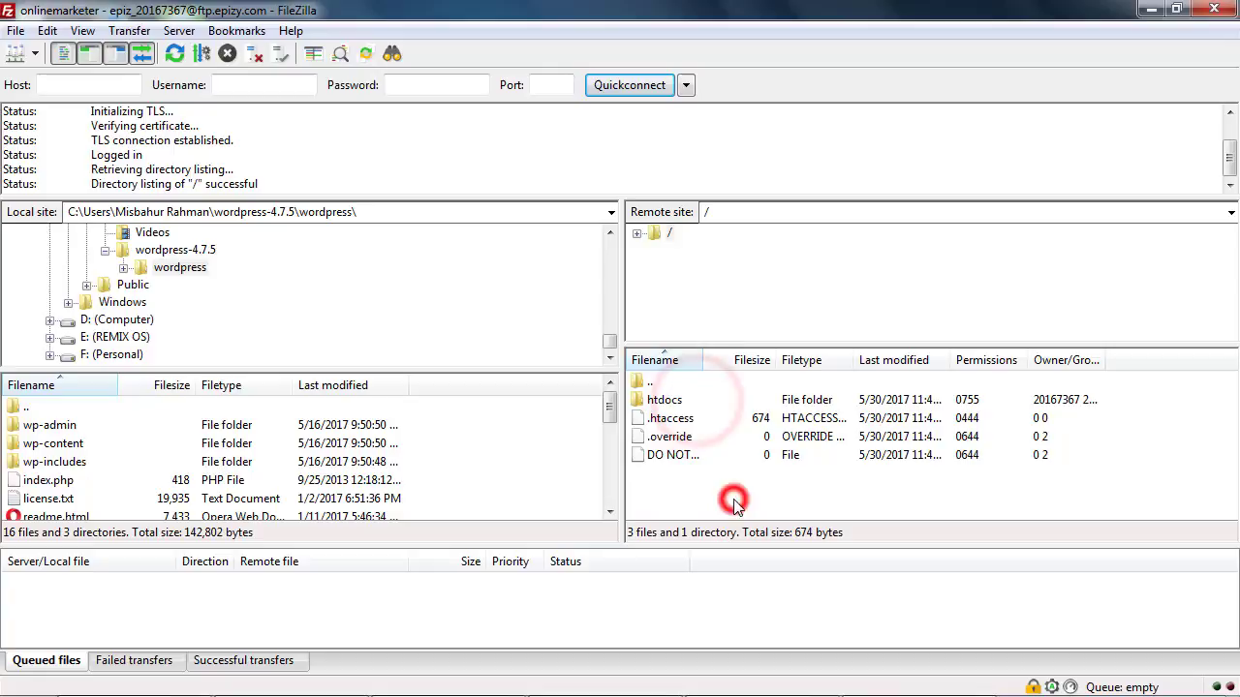
pyautogui.click(694, 402)
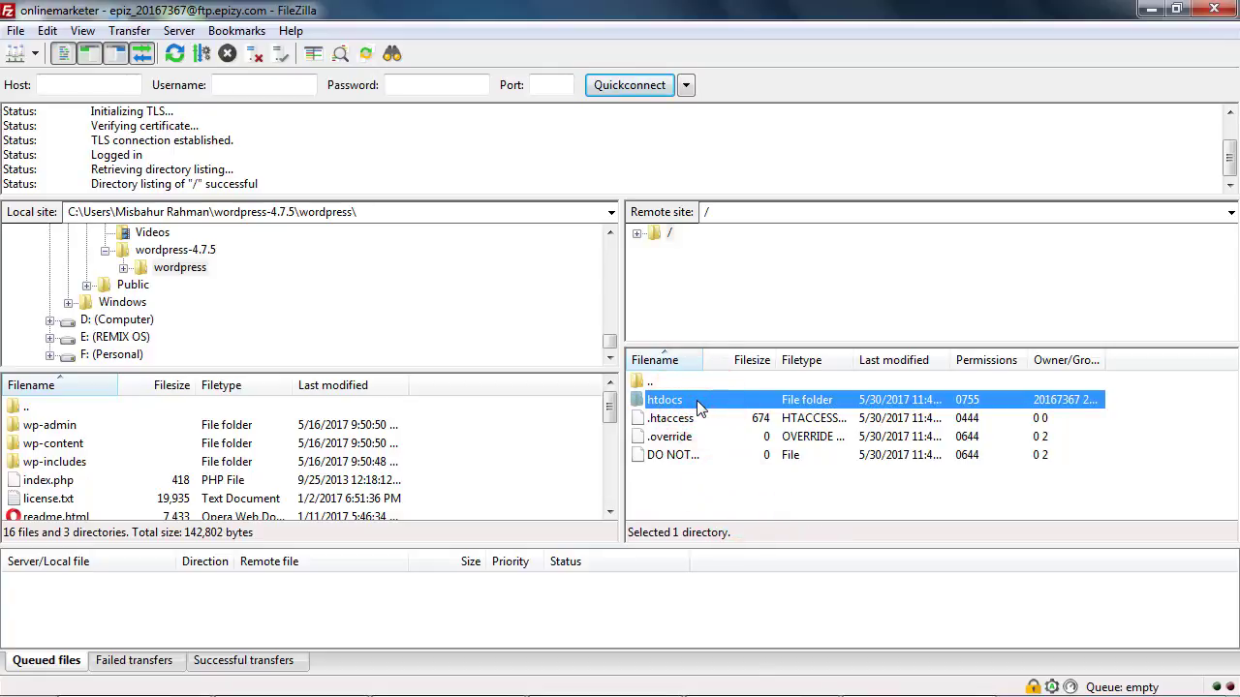
pyautogui.click(1151, 12)
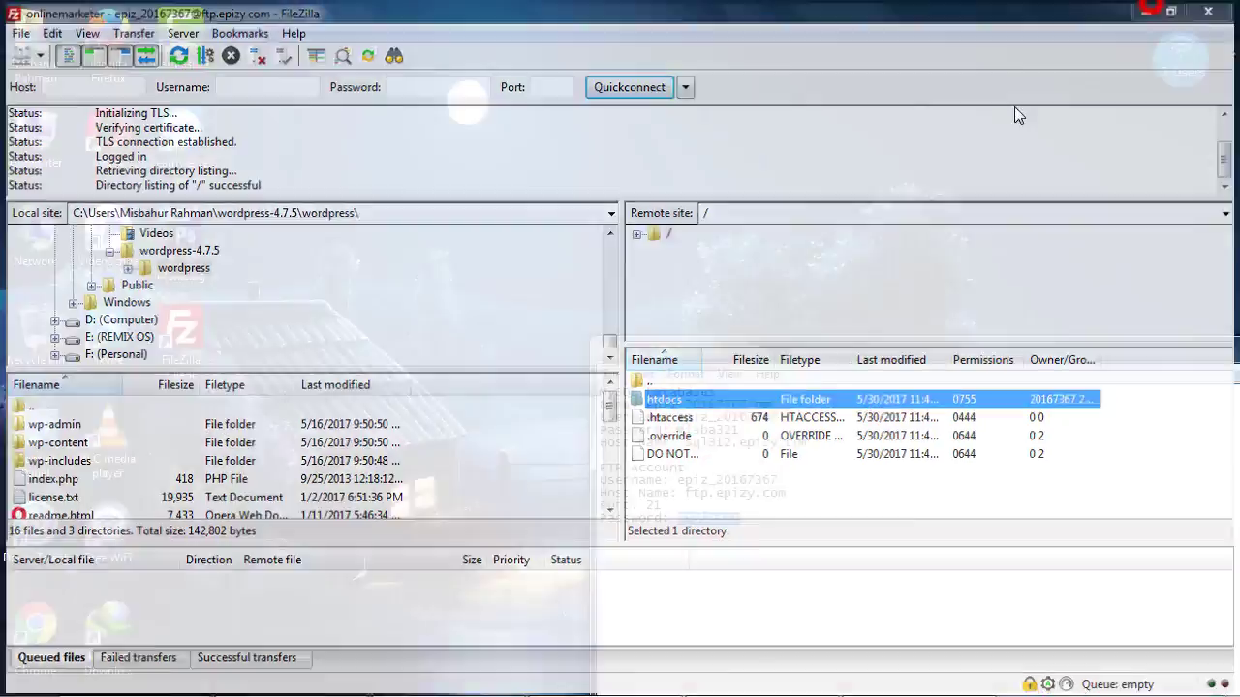
# Refresh the desktop and minimize the credentials notes window
pyautogui.rightClick(517, 167)
pyautogui.click(578, 223)
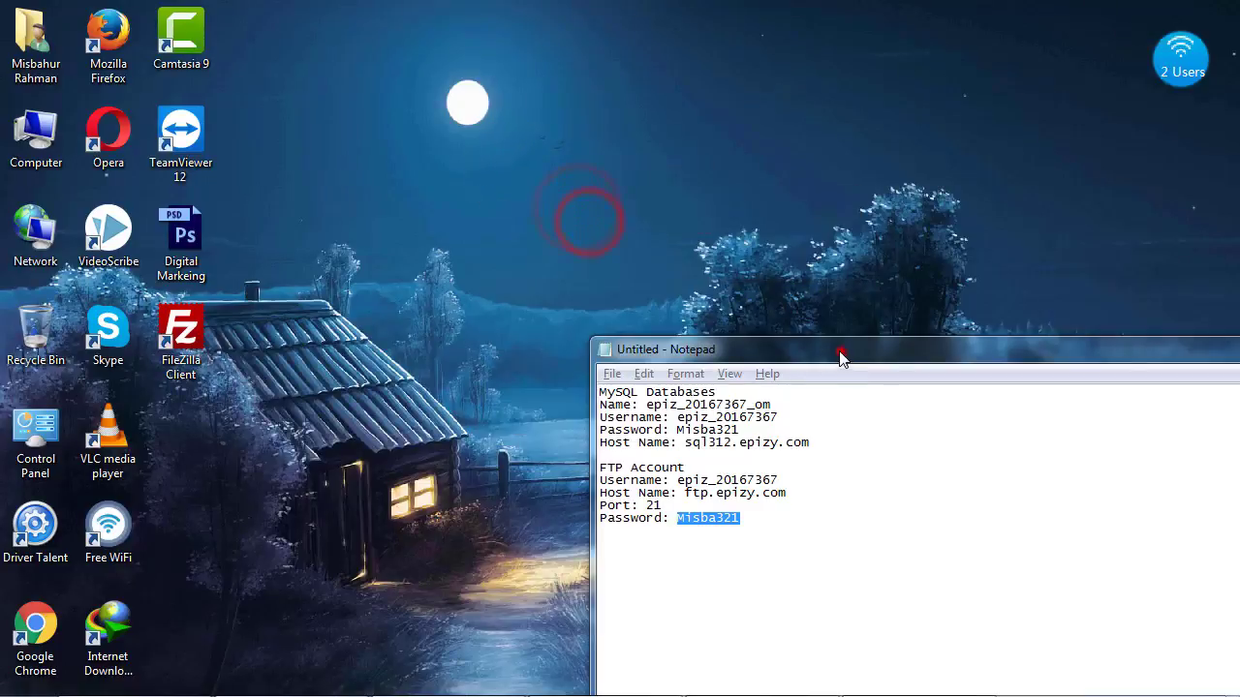
pyautogui.moveTo(839, 352); pyautogui.dragTo(400, 177)
pyautogui.click(987, 172)
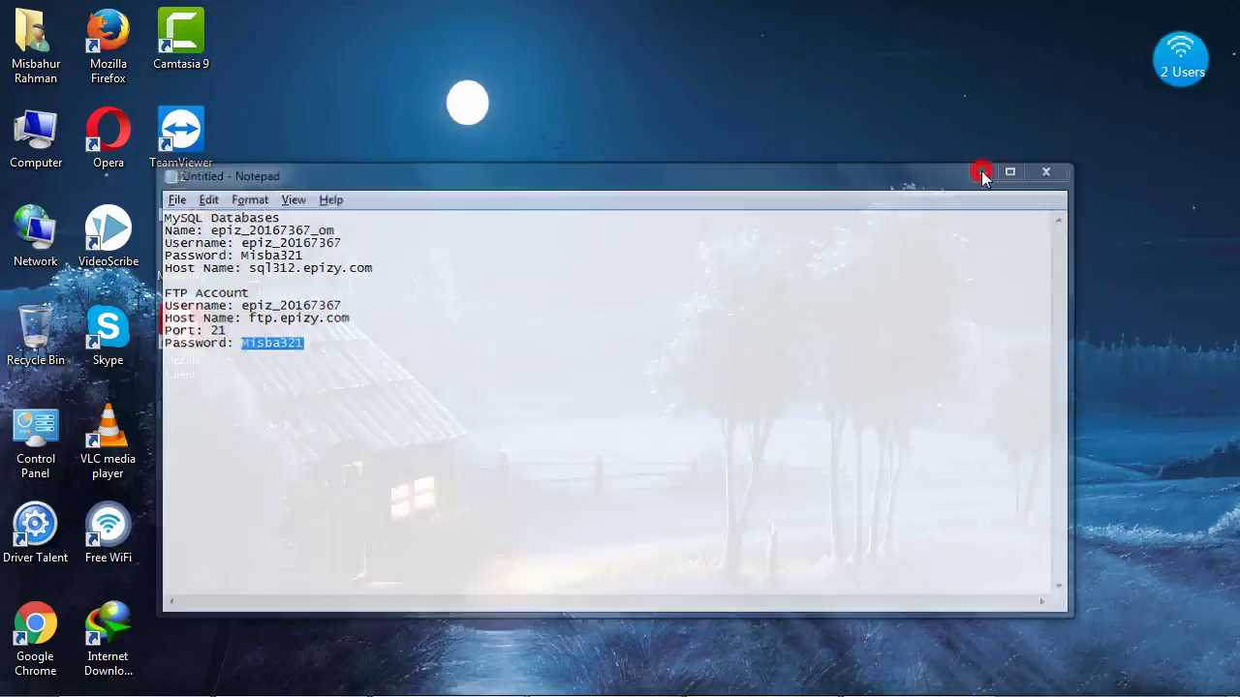
# Bring Chrome back and load wordpress.org in the address bar
pyautogui.click(279, 680)
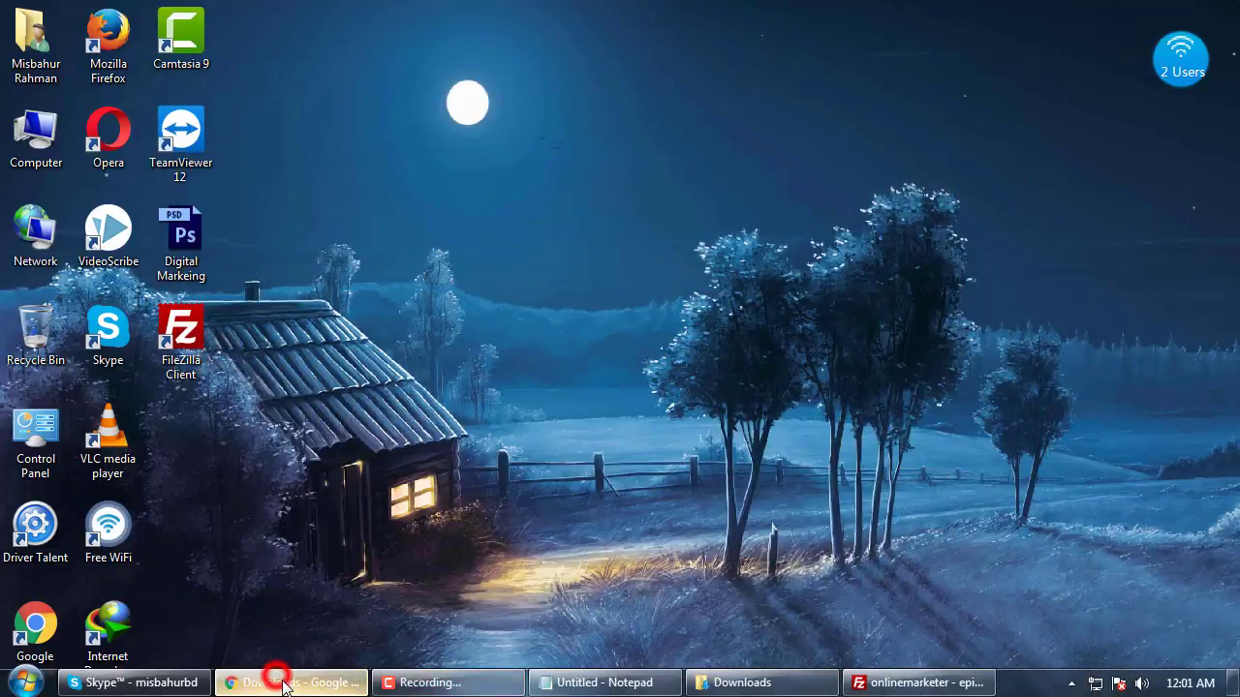
pyautogui.click(520, 352)
pyautogui.click(467, 43)
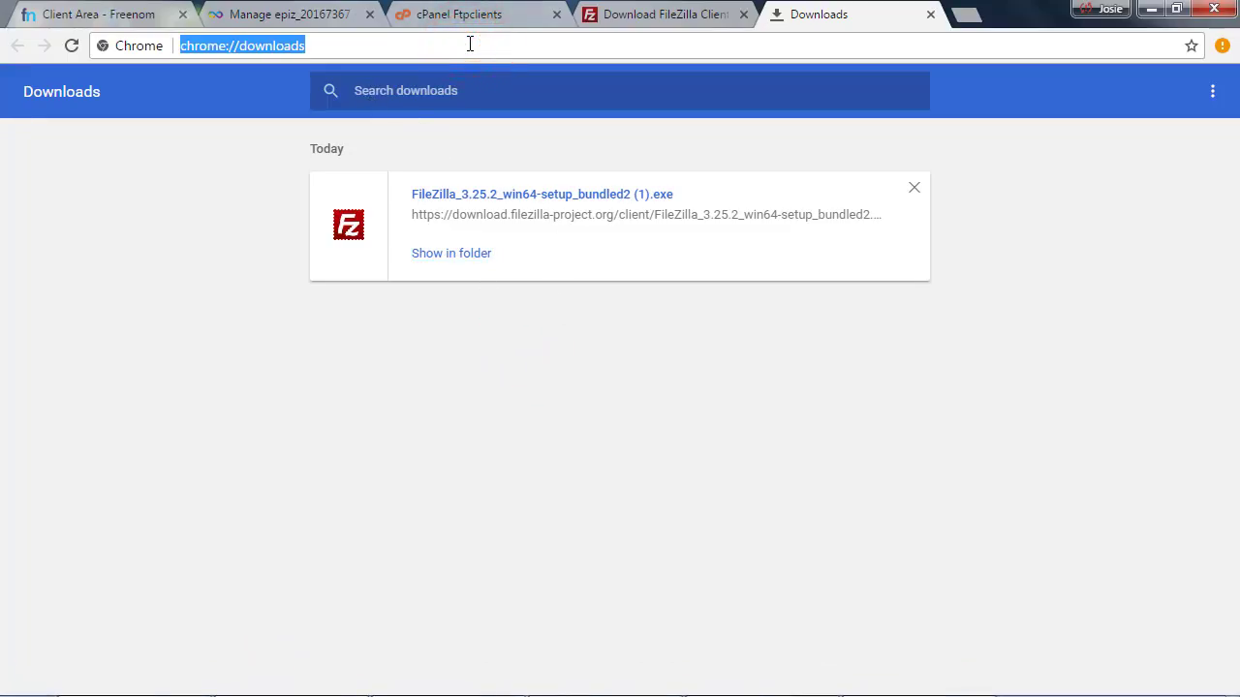
pyautogui.write('wordpress.org')
pyautogui.press('Return')
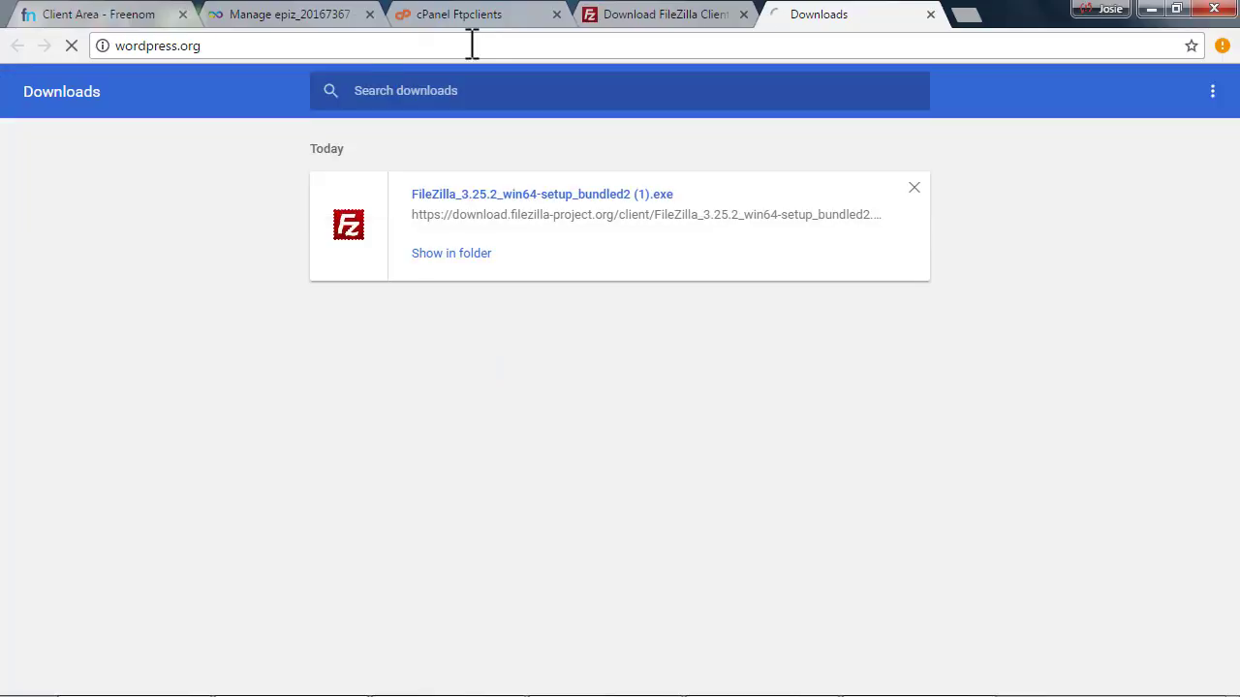
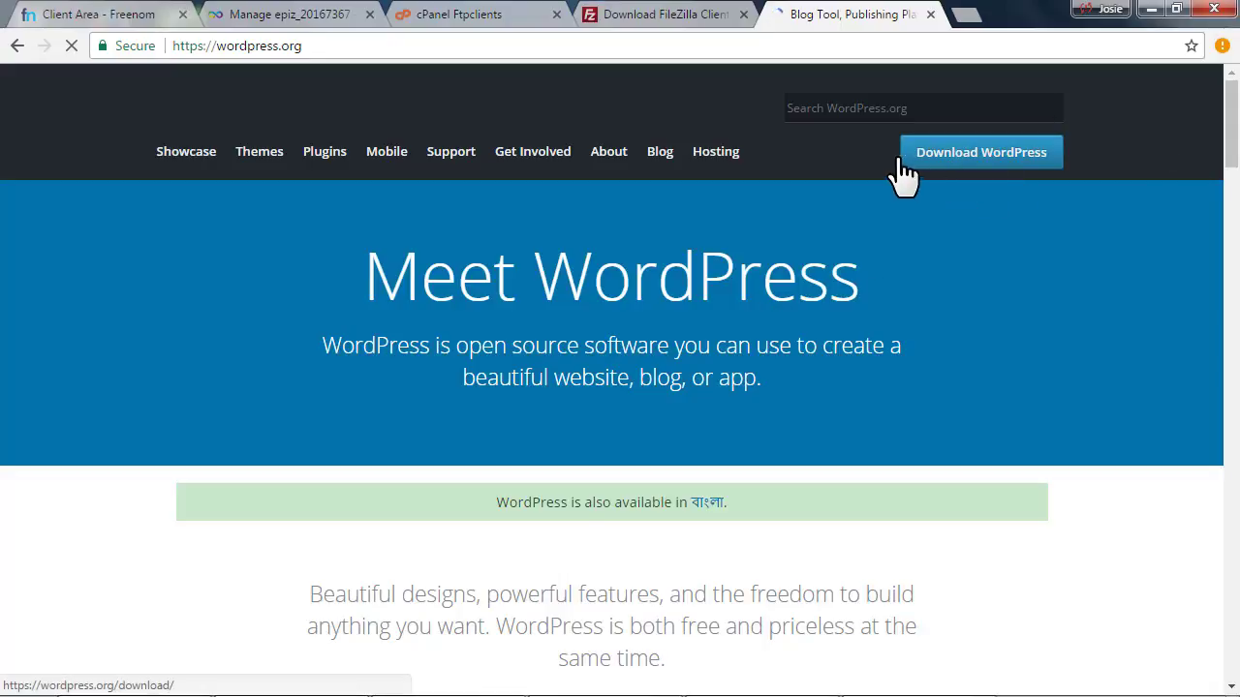
# Download the WordPress 4.7.5 zip from wordpress.org and bring up the finished download's options
pyautogui.click(984, 147)
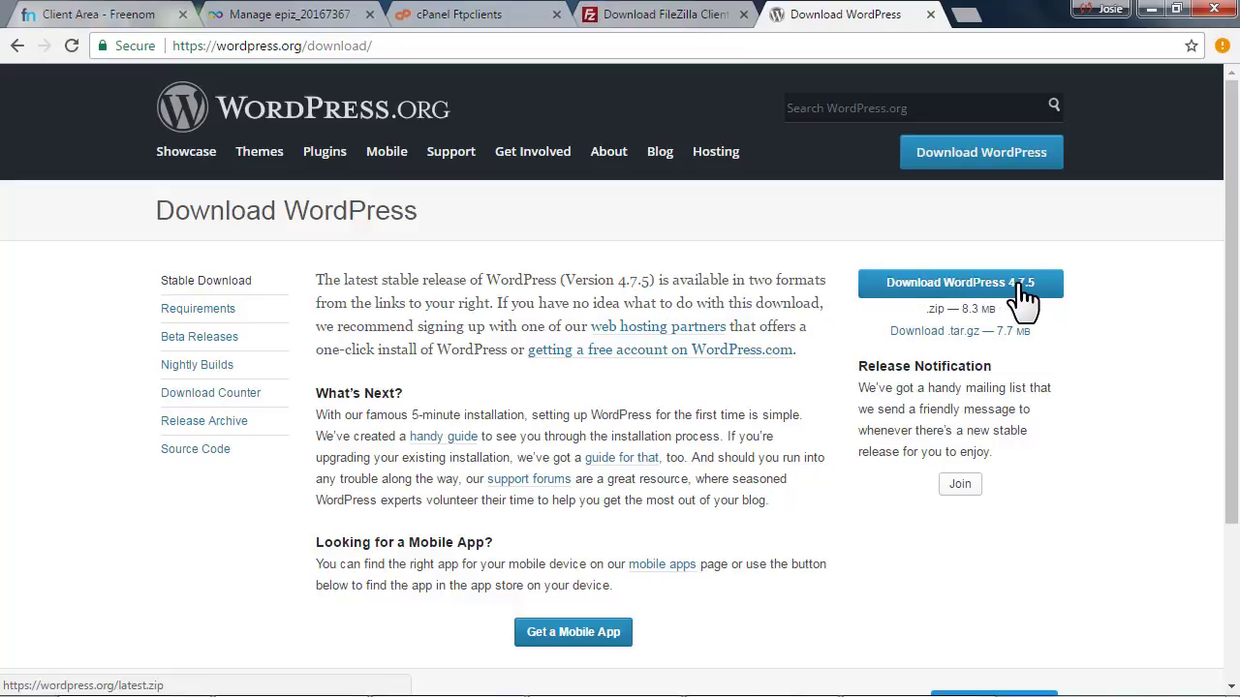
pyautogui.doubleClick(940, 310)
pyautogui.moveTo(962, 310); pyautogui.dragTo(971, 310)
pyautogui.click(939, 286)
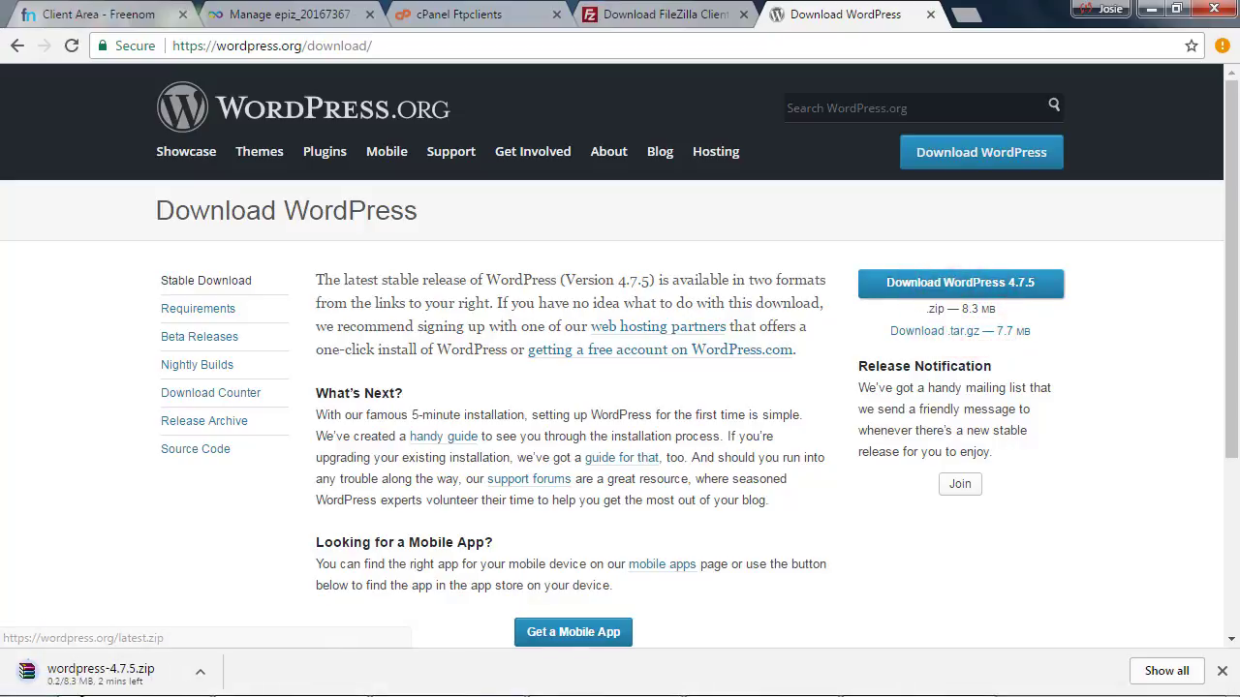
pyautogui.click(198, 672)
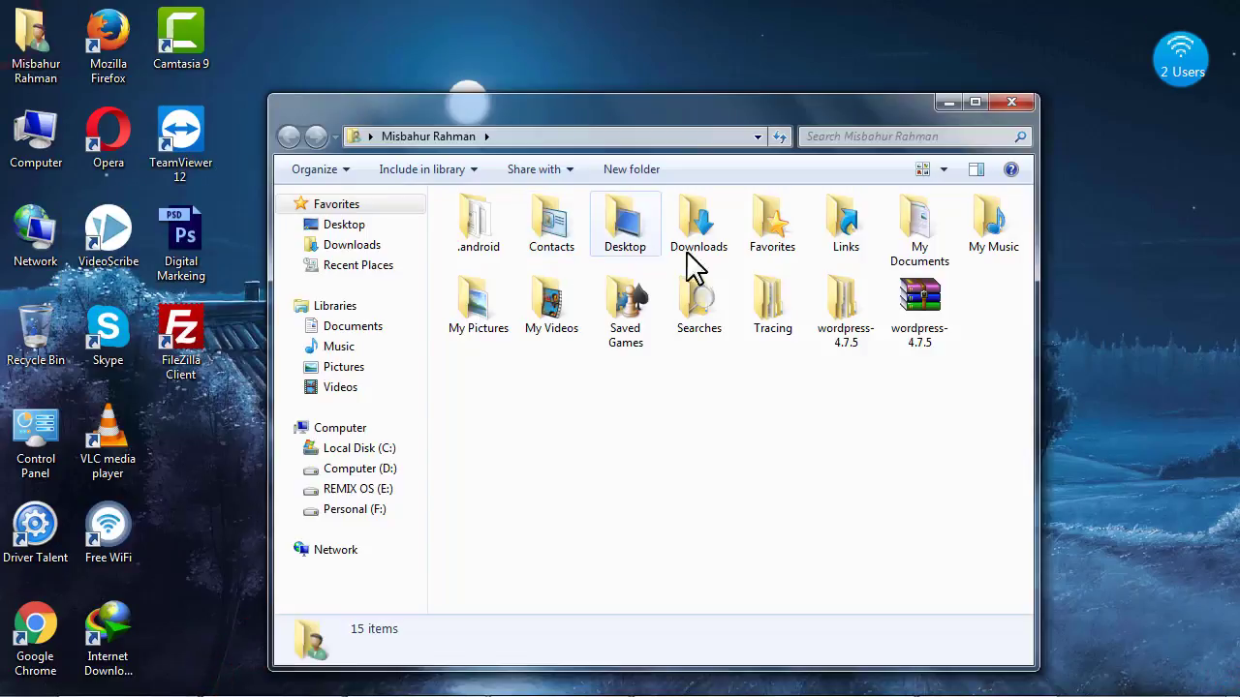
# Move the wordpress-4.7.5 zip from the downloads folder onto the desktop
pyautogui.click(915, 329)
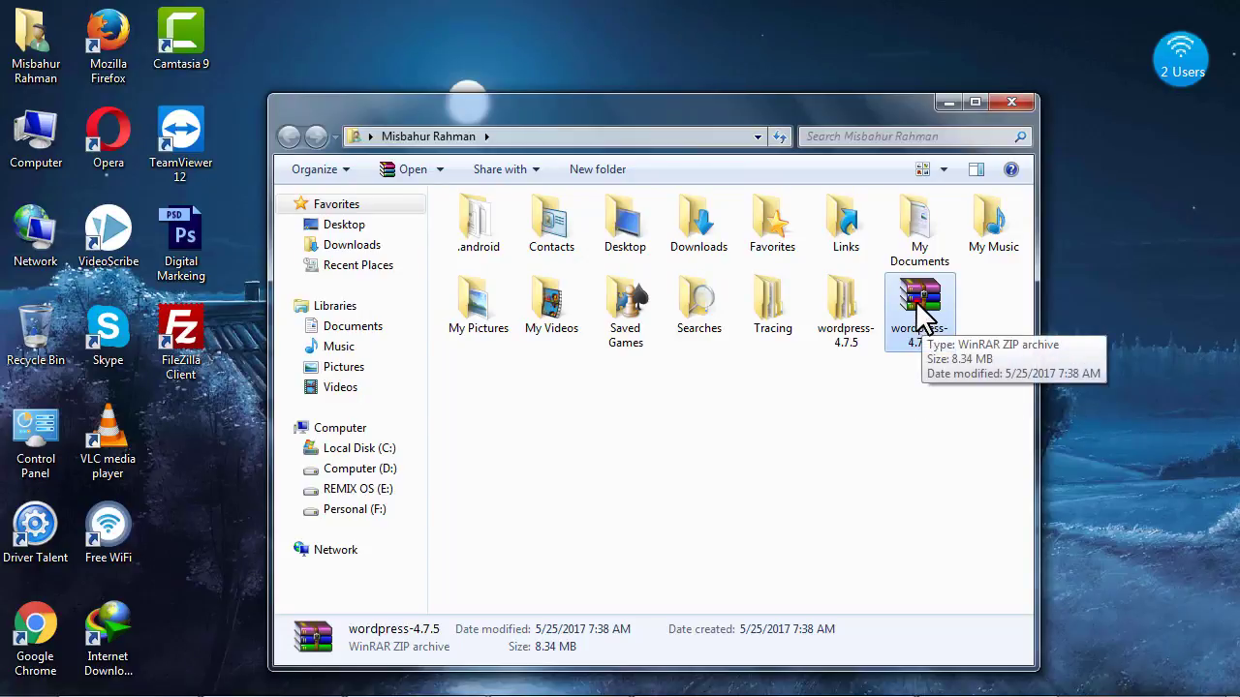
pyautogui.moveTo(922, 315); pyautogui.dragTo(266, 426)
pyautogui.click(1011, 102)
# Extract the desktop zip into a wordpress-4.7.5 folder
pyautogui.click(526, 458)
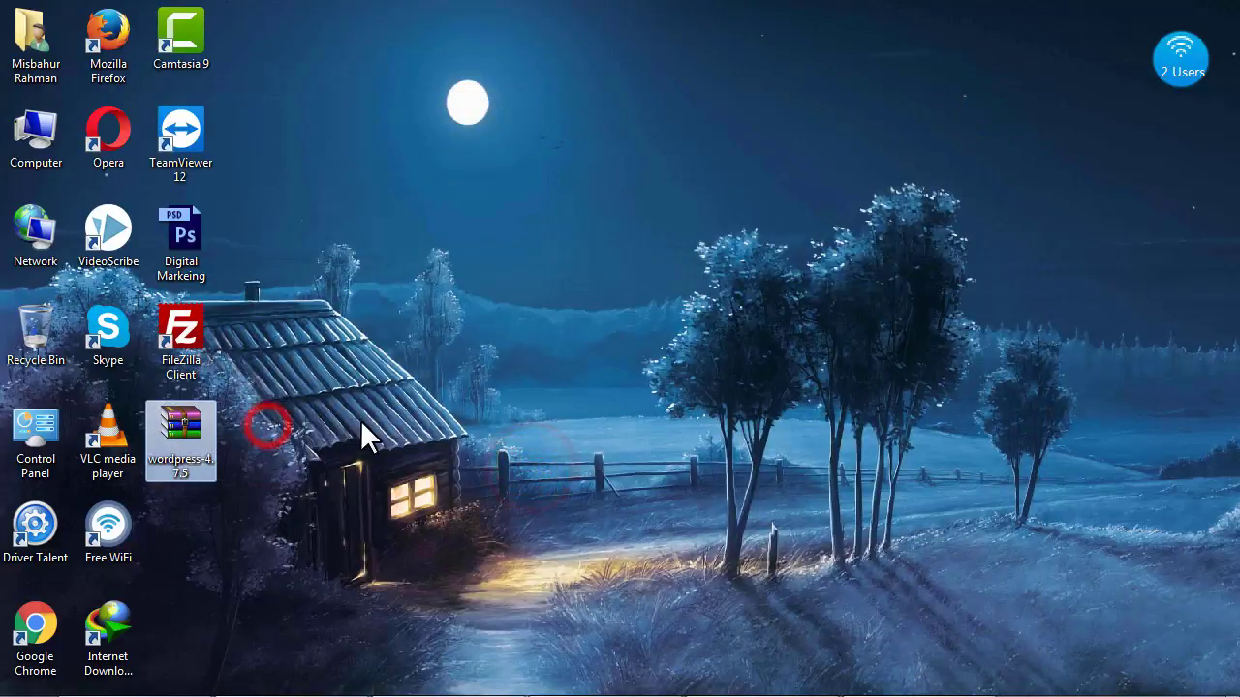
pyautogui.rightClick(198, 418)
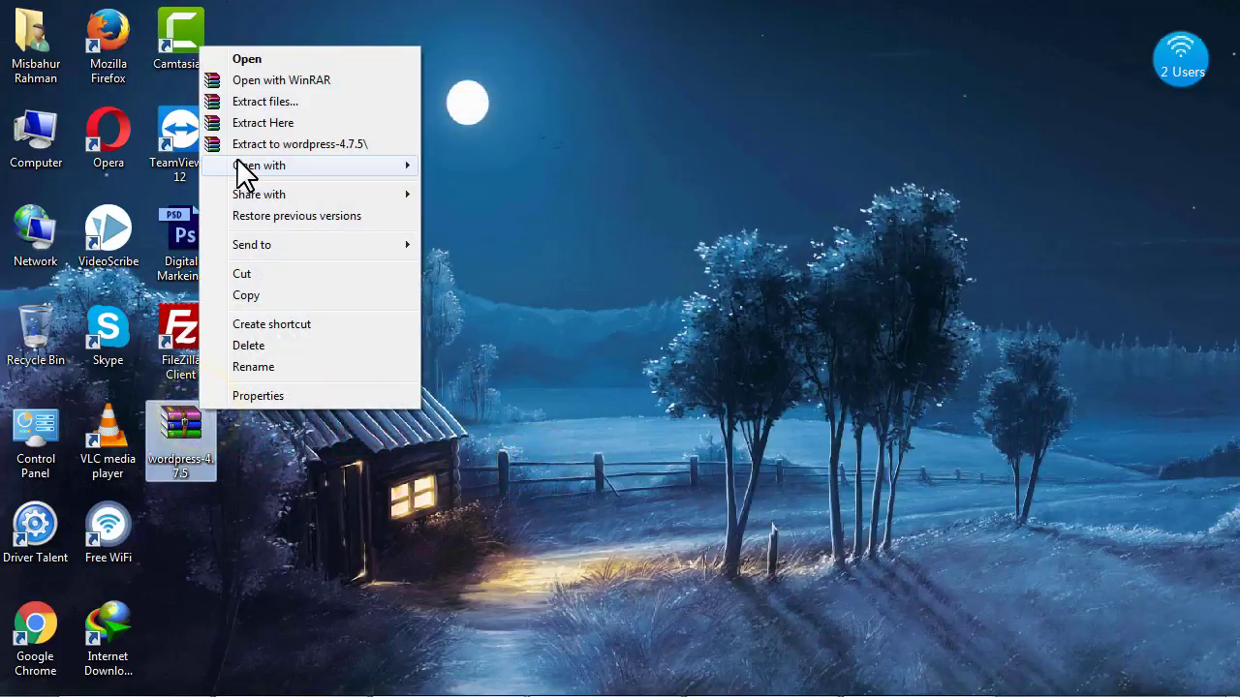
pyautogui.click(300, 542)
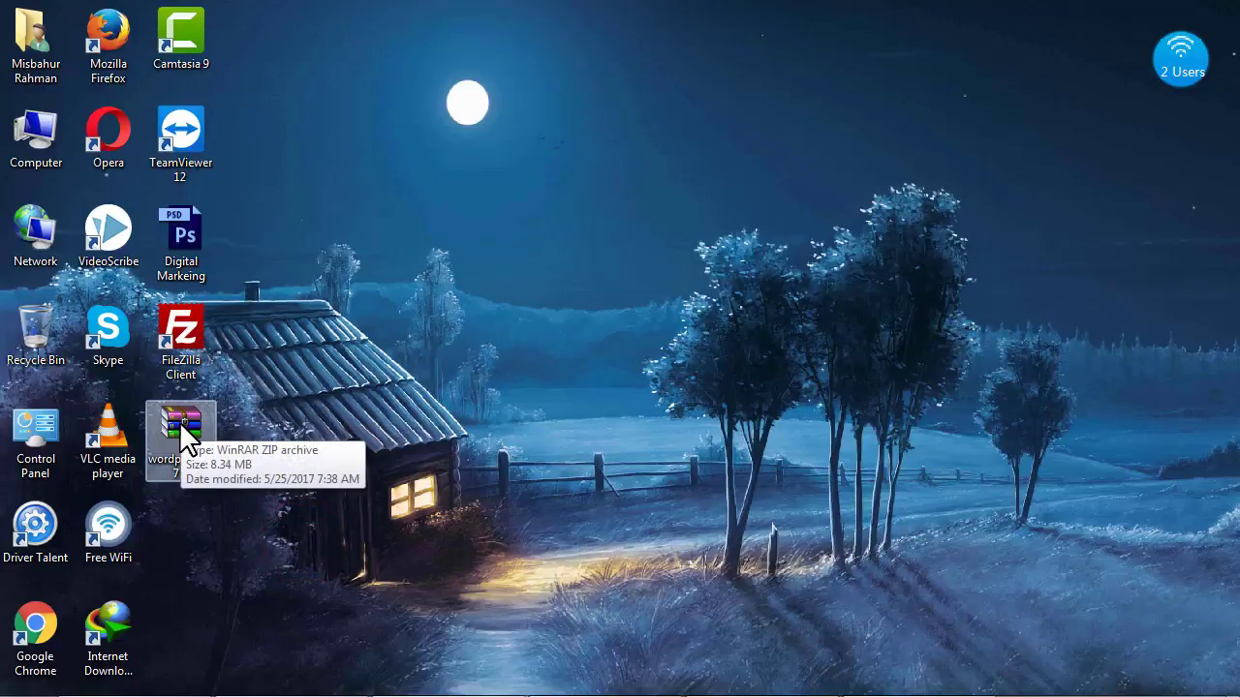
pyautogui.click(302, 432)
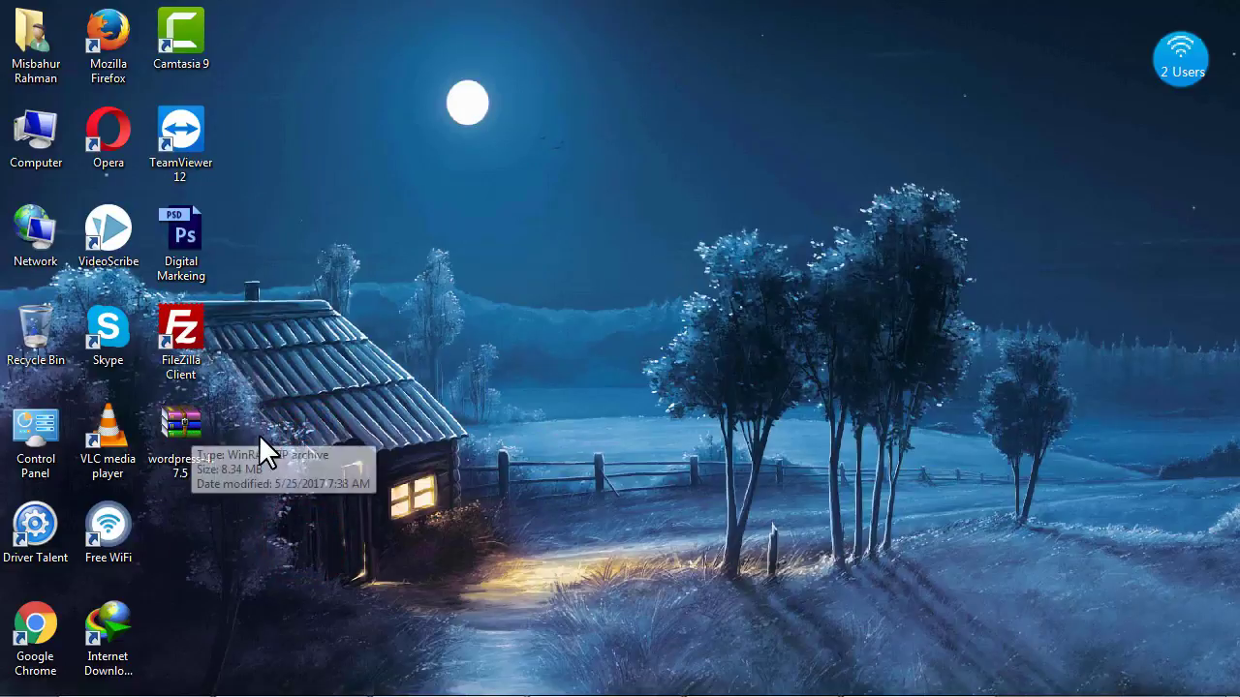
pyautogui.click(259, 434)
pyautogui.rightClick(193, 422)
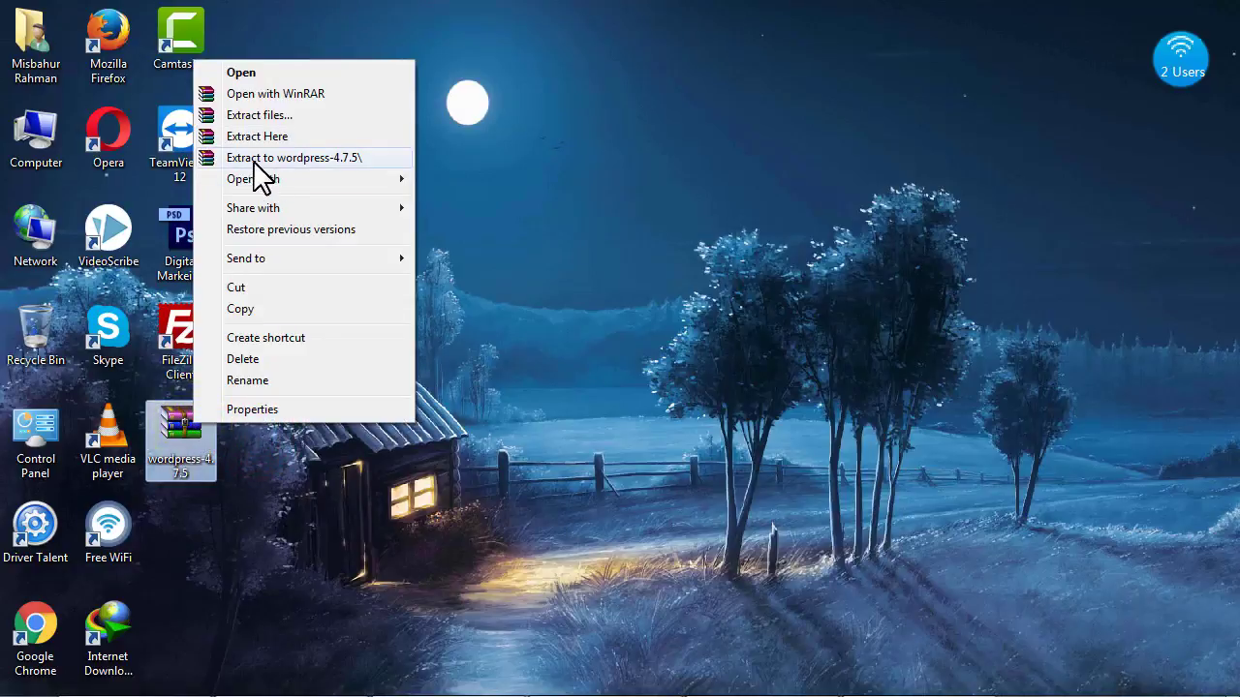
pyautogui.click(339, 157)
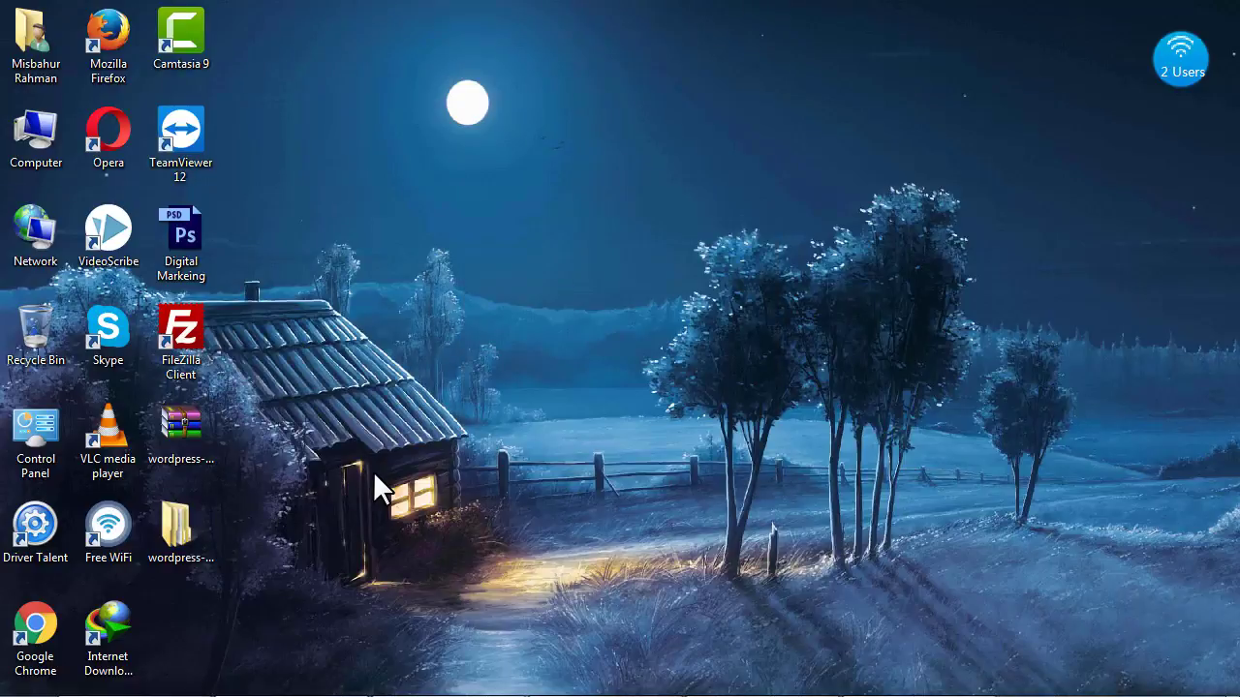
# Inspect the extracted inner wordpress folder's files, then bring FileZilla to the front
pyautogui.doubleClick(204, 540)
pyautogui.click(548, 249)
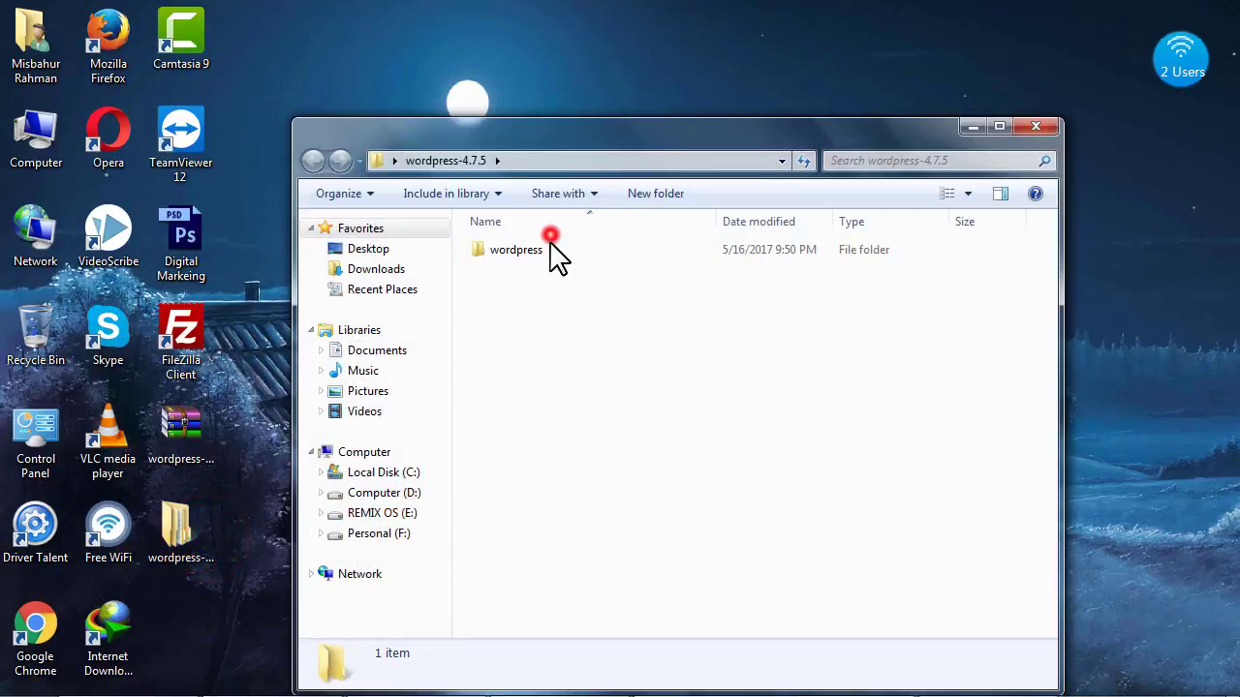
pyautogui.doubleClick(523, 253)
pyautogui.click(530, 393)
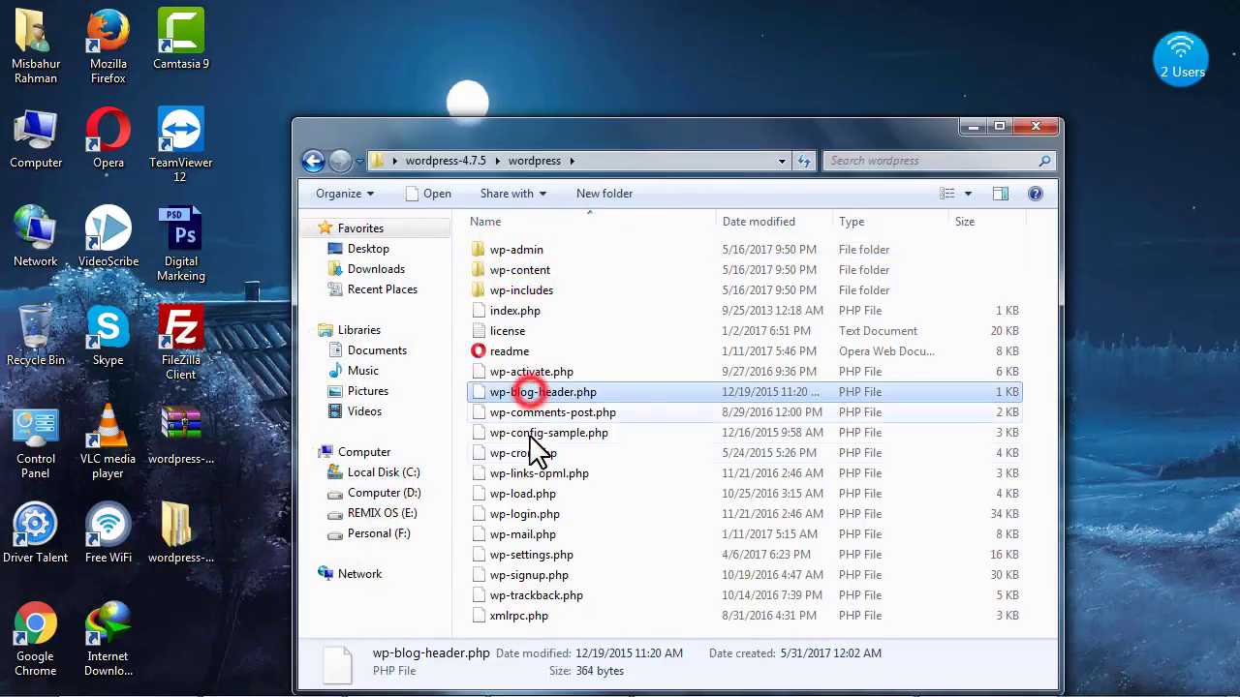
pyautogui.click(513, 250)
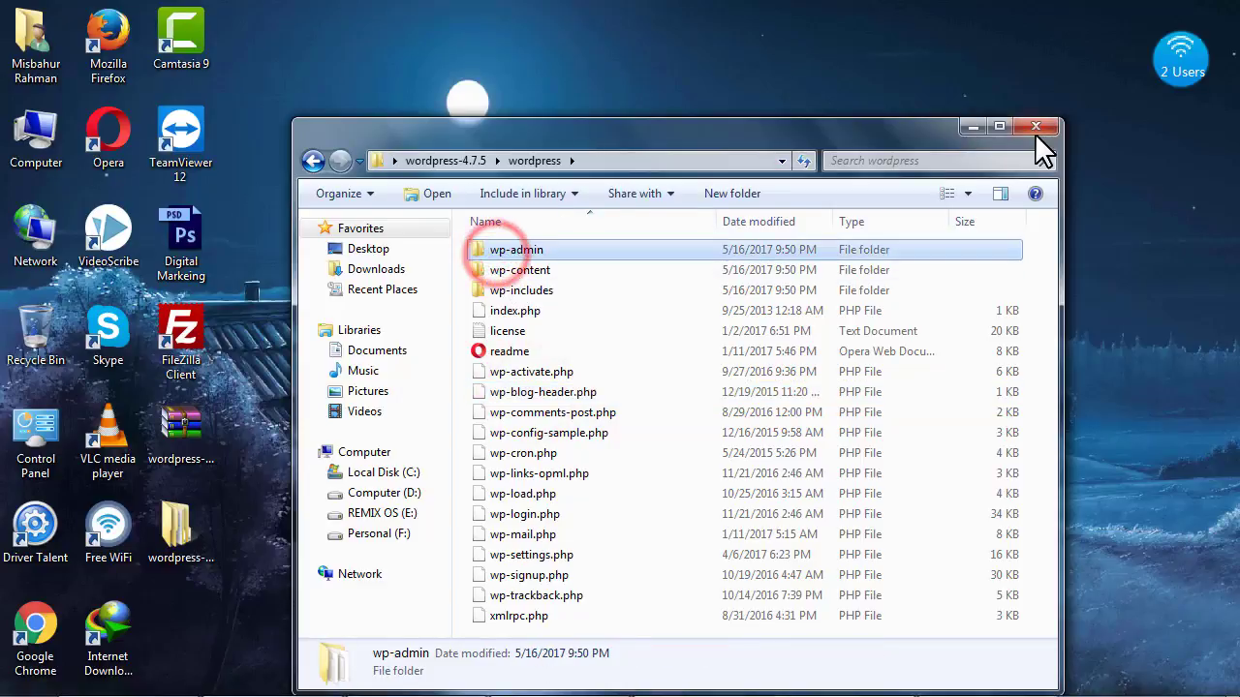
pyautogui.click(1034, 132)
pyautogui.click(907, 681)
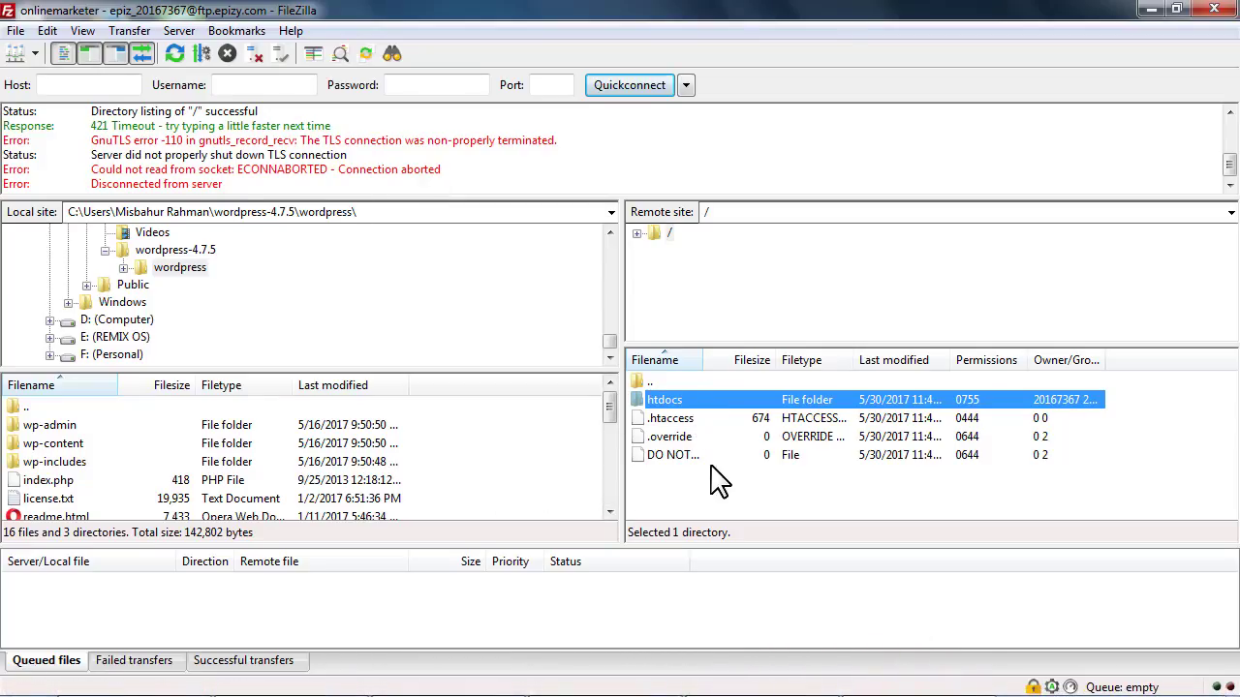
# Browse the local pane to Desktop > wordpress-4.7.5 > wordpress to list the WordPress files
pyautogui.click(717, 480)
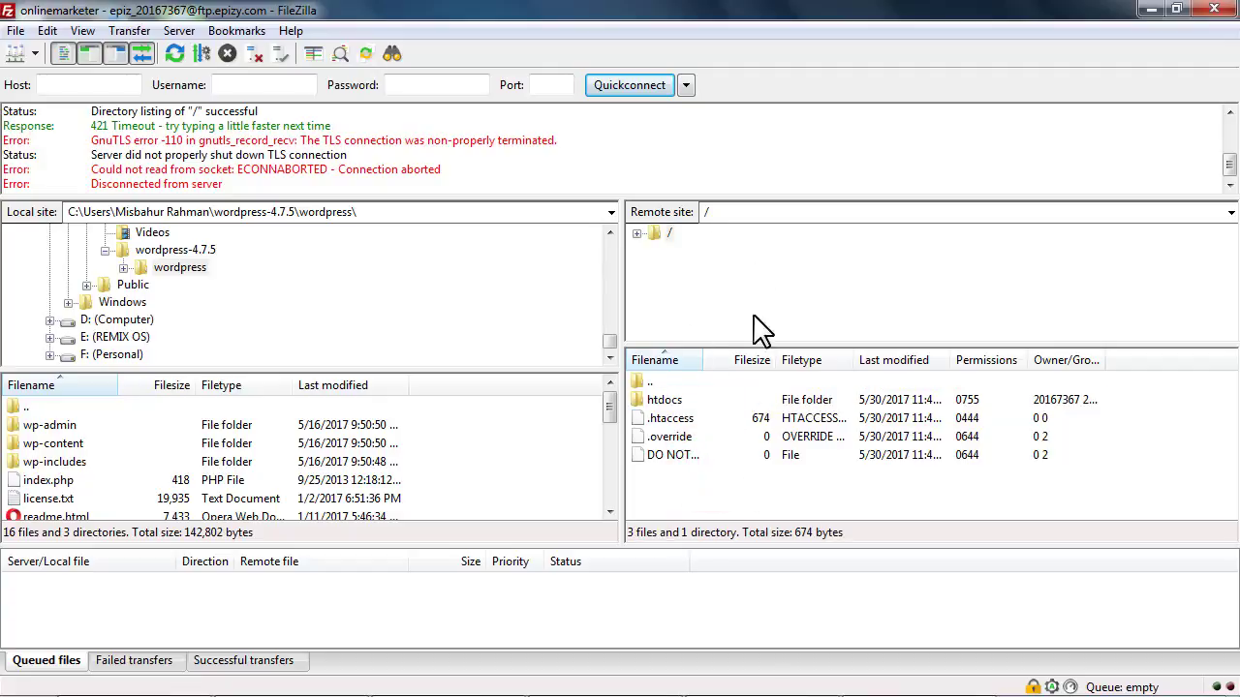
pyautogui.click(664, 399)
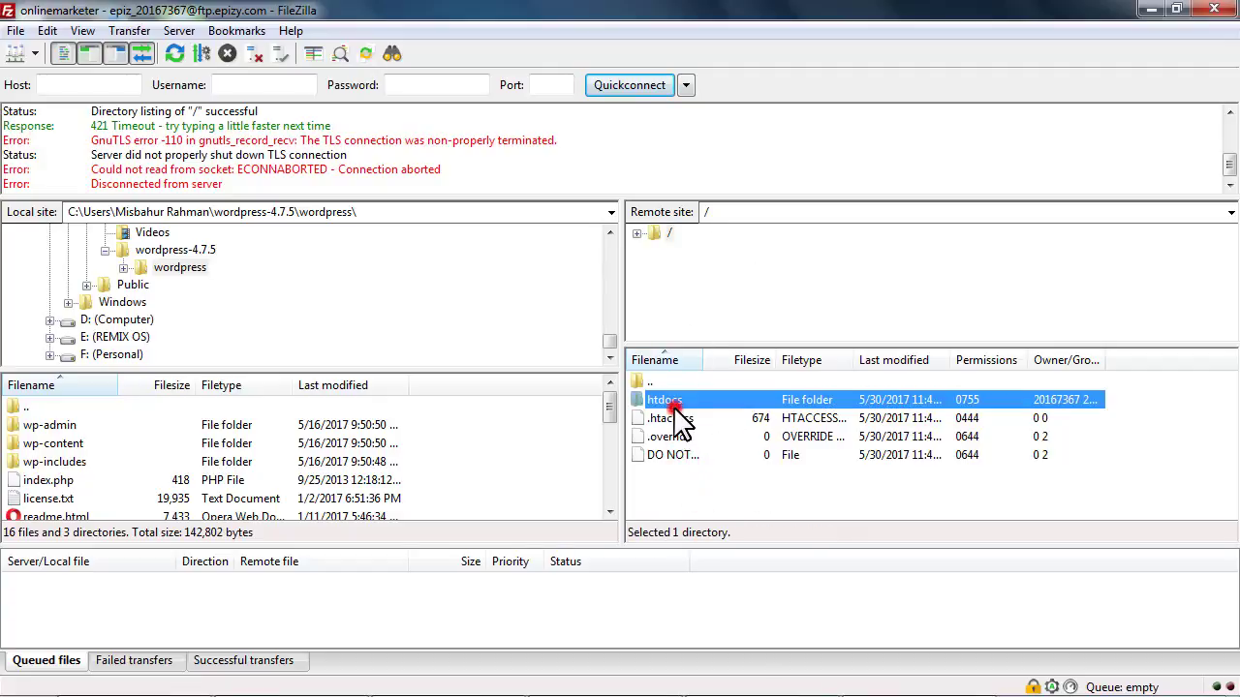
pyautogui.click(259, 461)
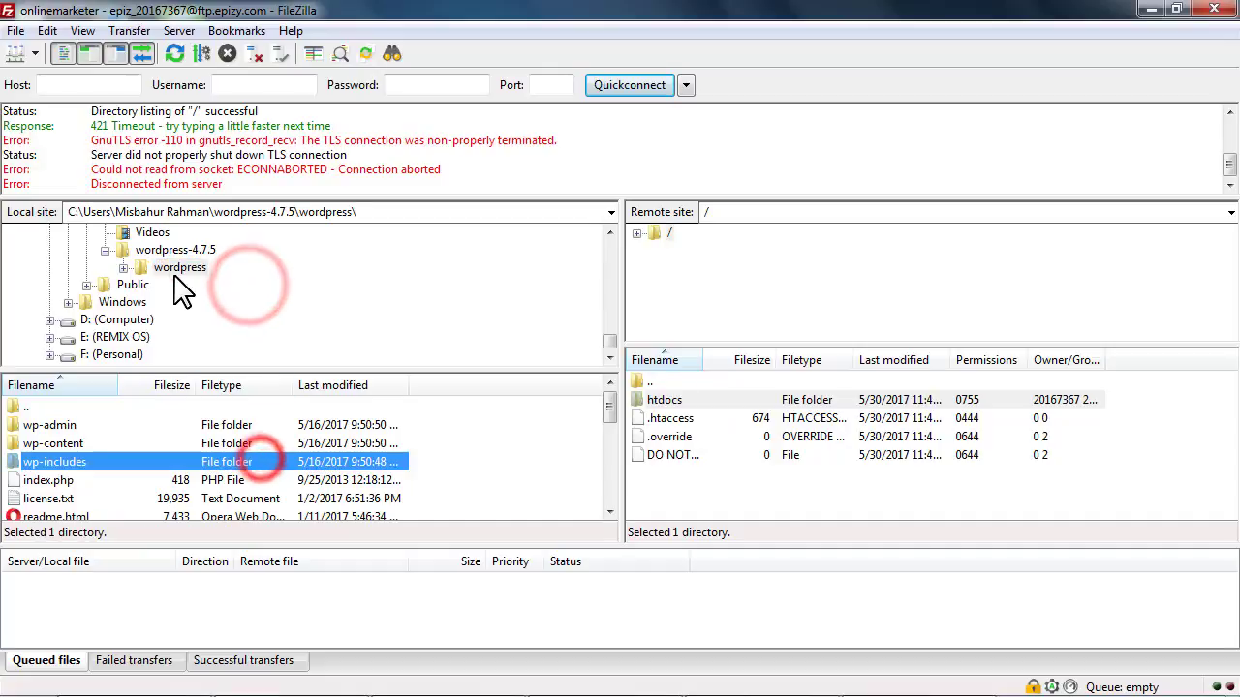
pyautogui.scroll(10, 160, 300)
pyautogui.scroll(-2, 145, 334)
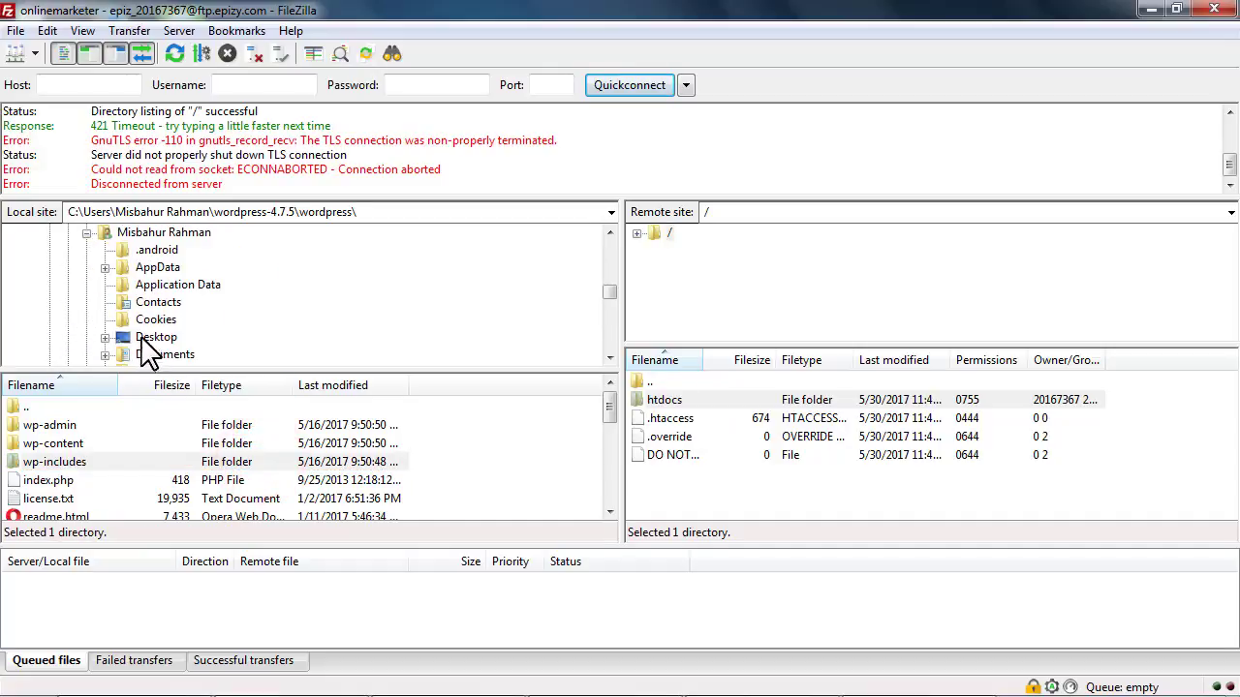
pyautogui.click(156, 337)
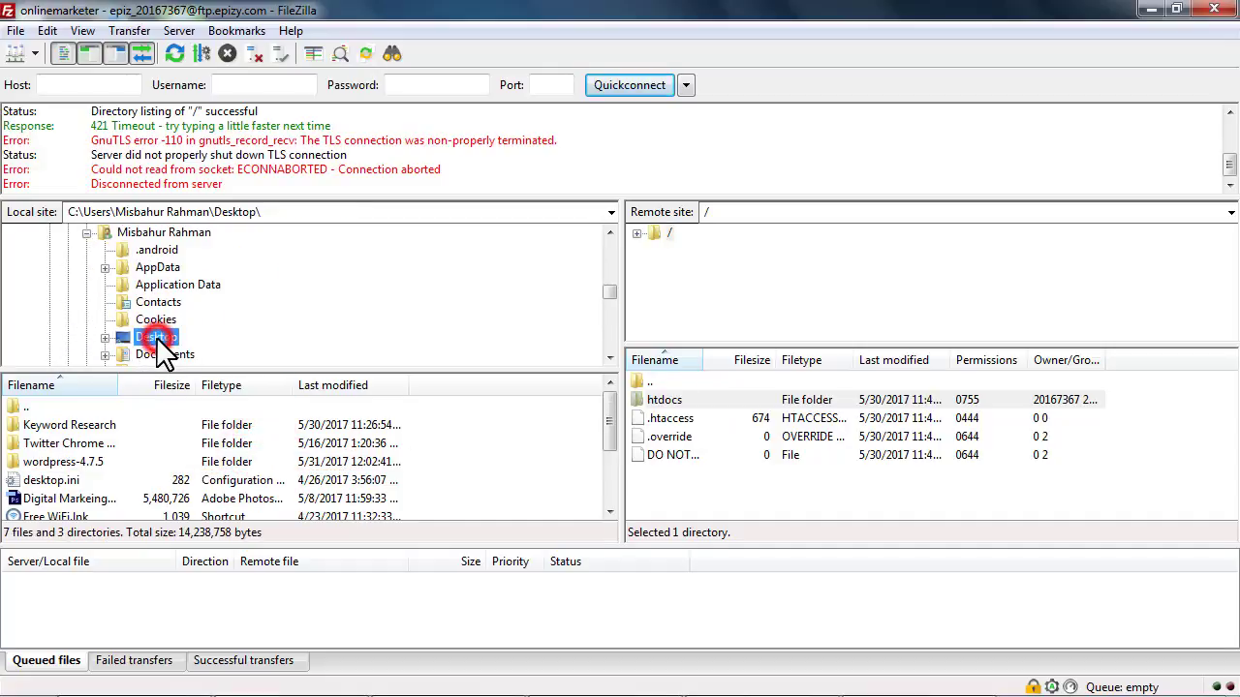
pyautogui.click(43, 463)
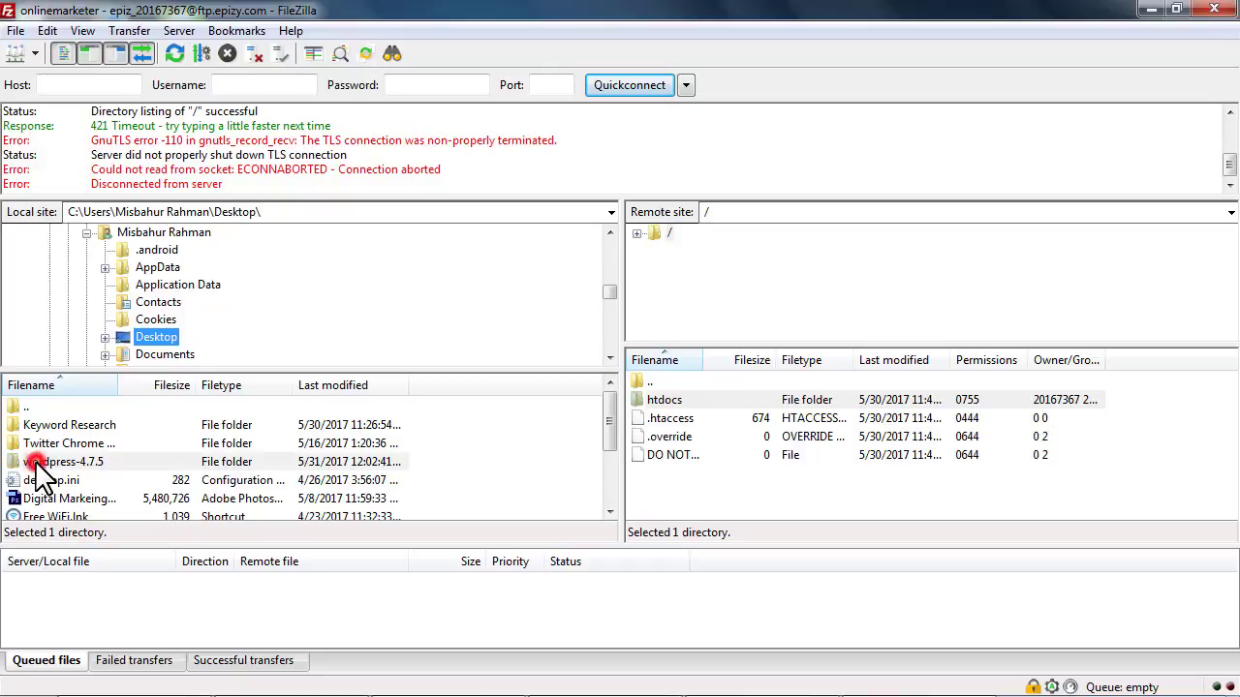
pyautogui.doubleClick(94, 464)
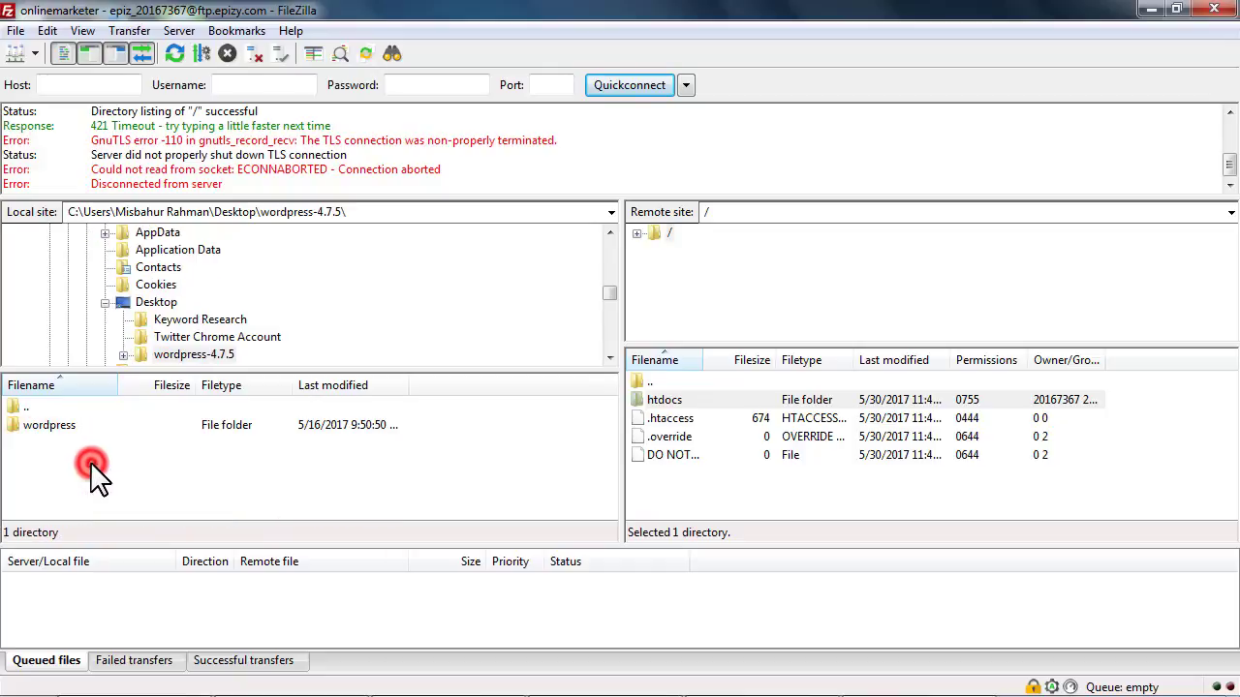
pyautogui.doubleClick(36, 429)
pyautogui.click(43, 437)
pyautogui.scroll(-5, 43, 434)
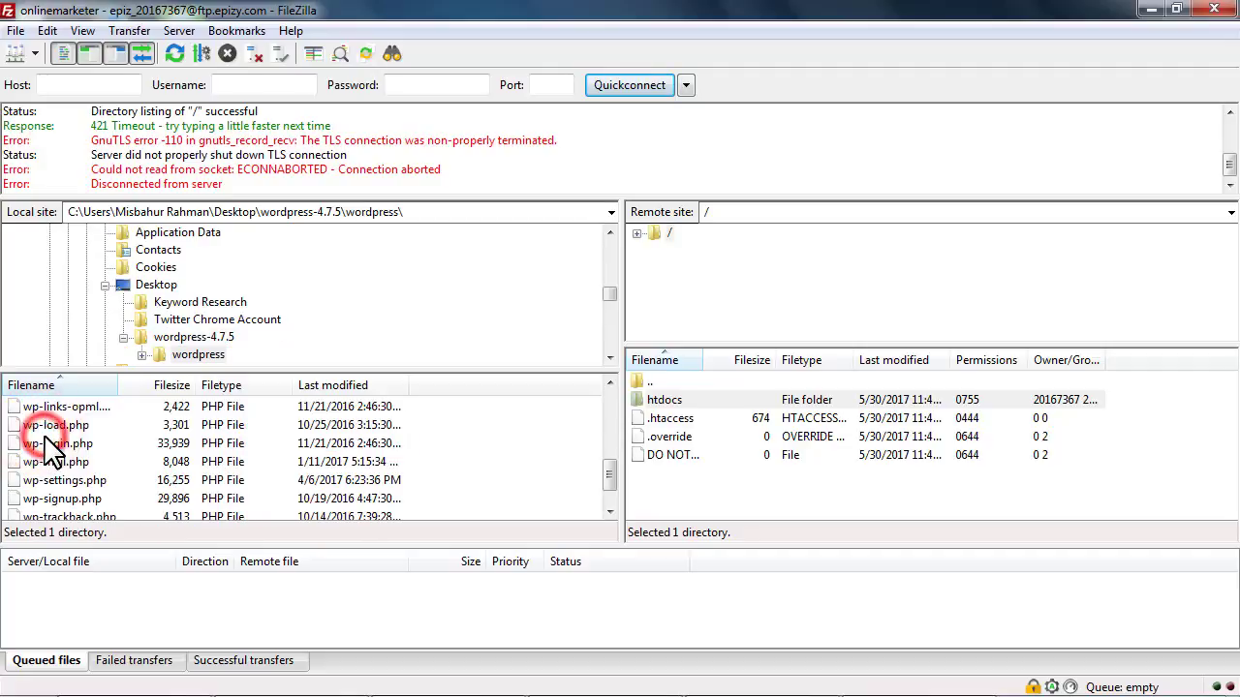
pyautogui.scroll(5, 83, 506)
pyautogui.click(42, 427)
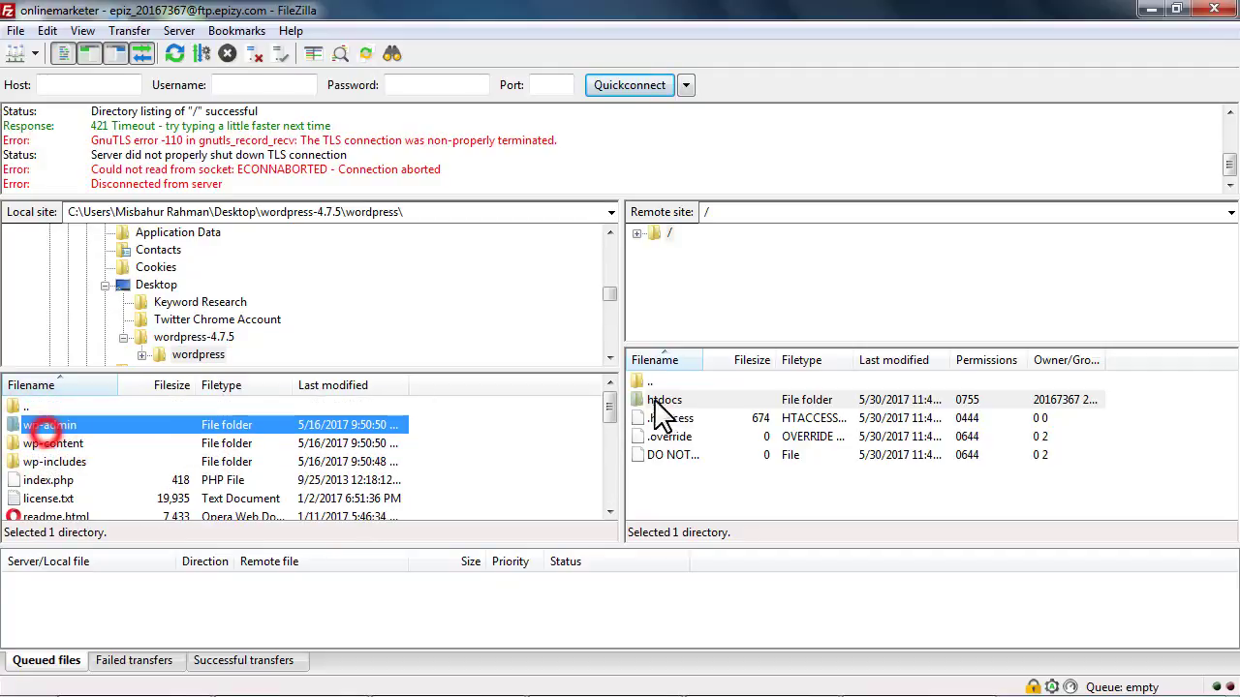
# Open the server's htdocs folder in the remote pane
pyautogui.click(665, 400)
pyautogui.click(758, 478)
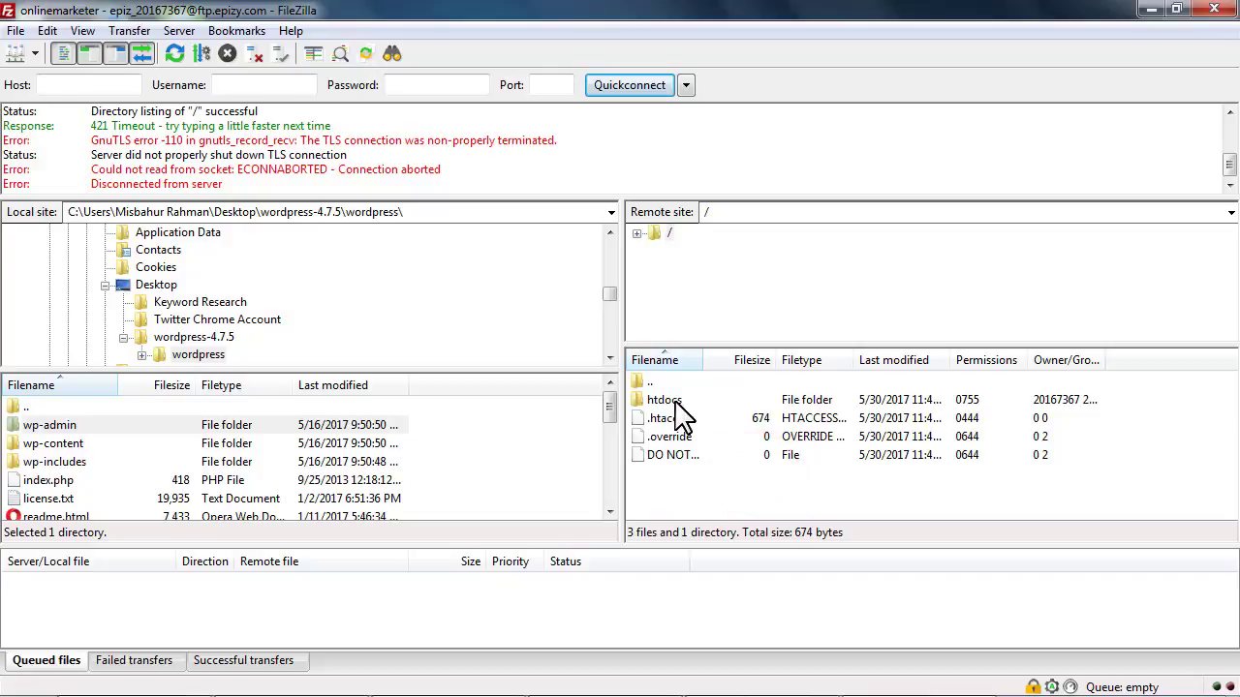
pyautogui.click(701, 500)
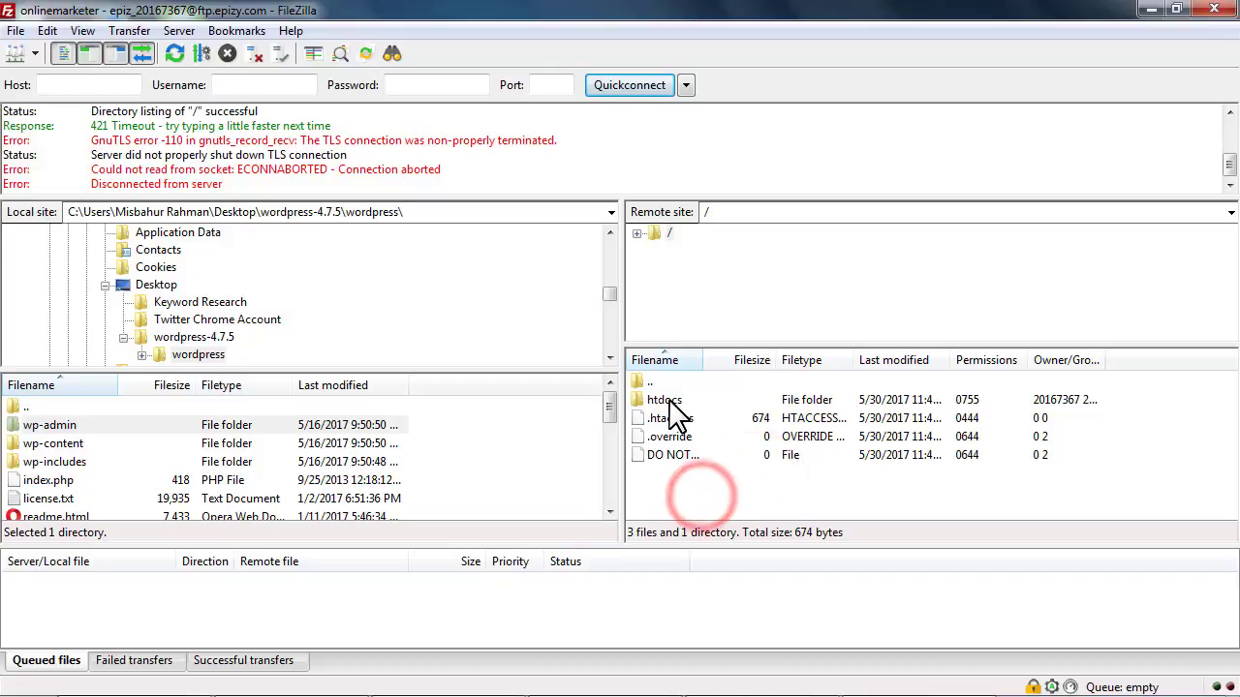
pyautogui.doubleClick(678, 399)
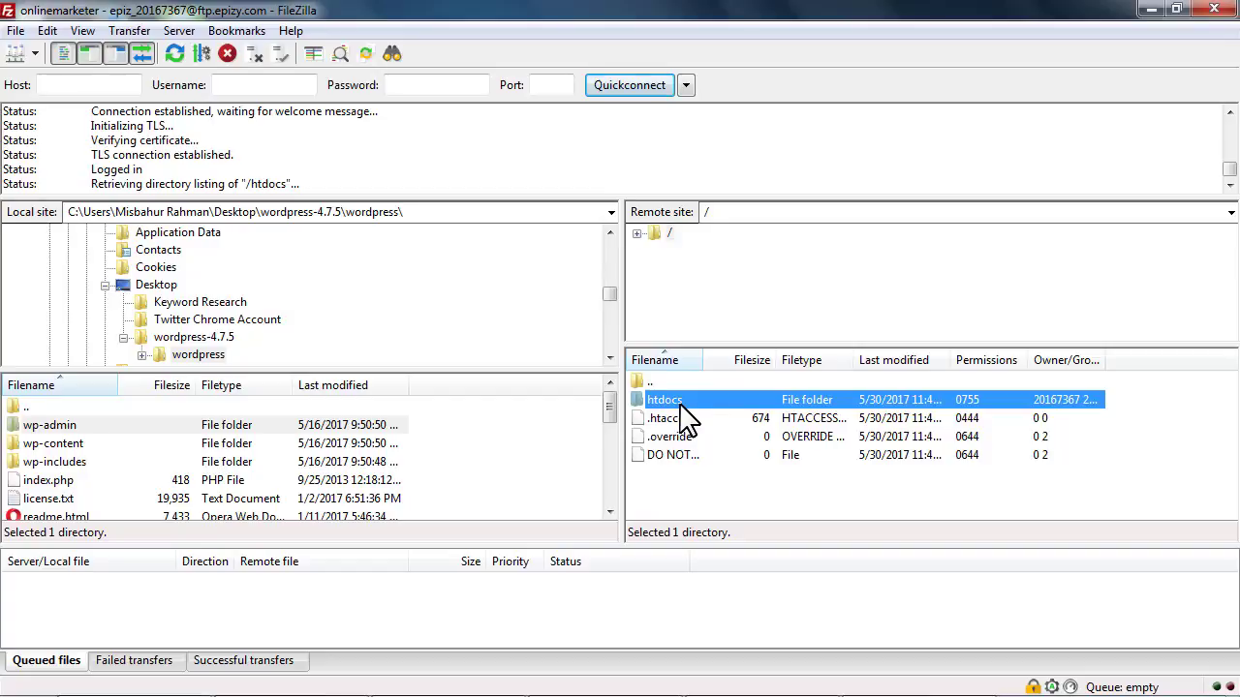
# Select the two files in the server's htdocs folder and confirm deleting them
pyautogui.click(782, 463)
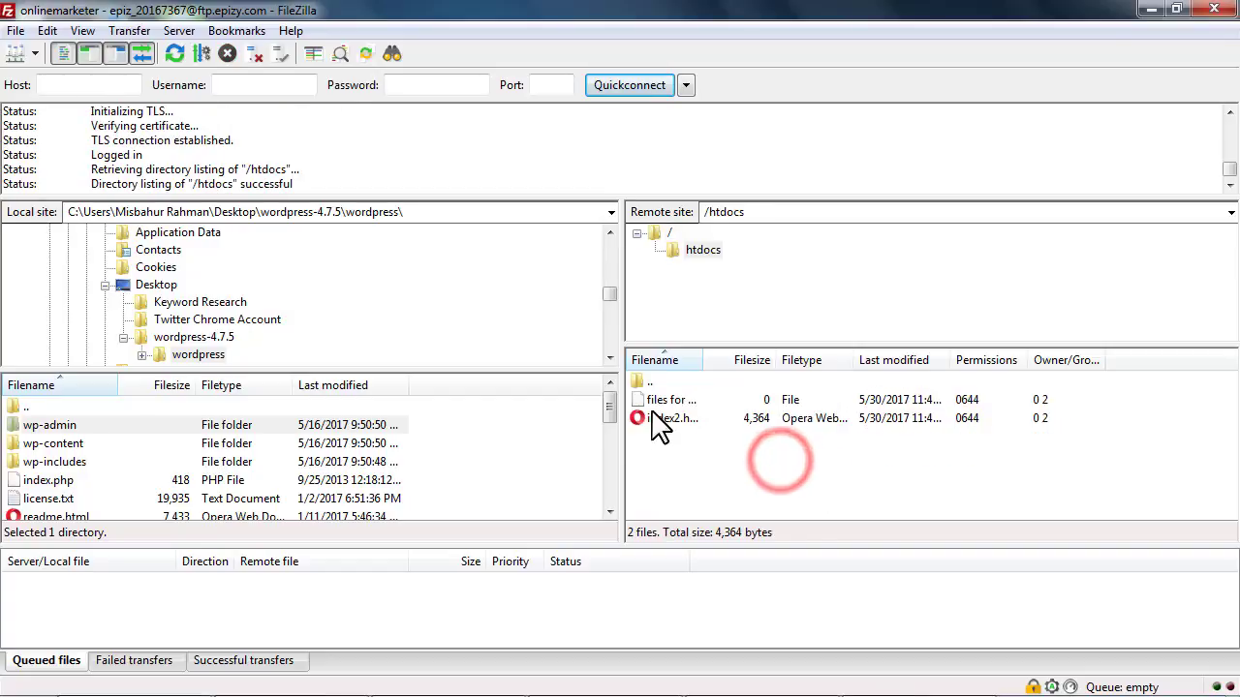
pyautogui.moveTo(709, 437); pyautogui.dragTo(669, 399)
pyautogui.click(688, 443)
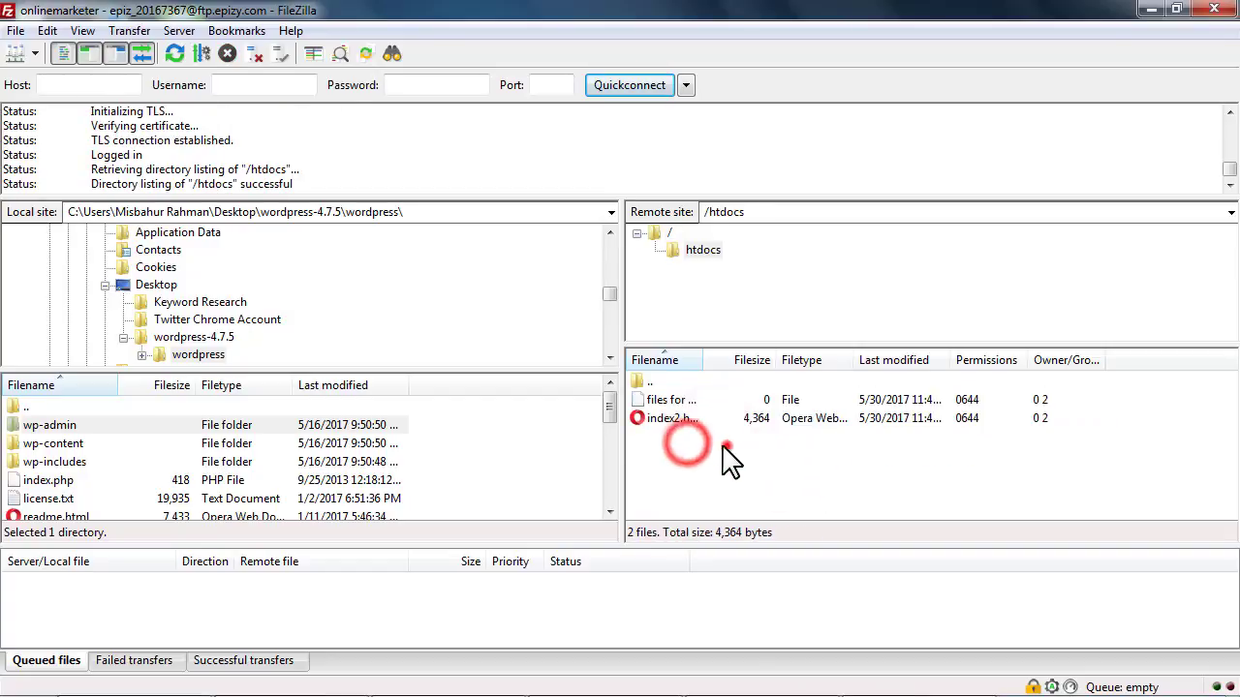
pyautogui.moveTo(728, 460); pyautogui.dragTo(650, 396)
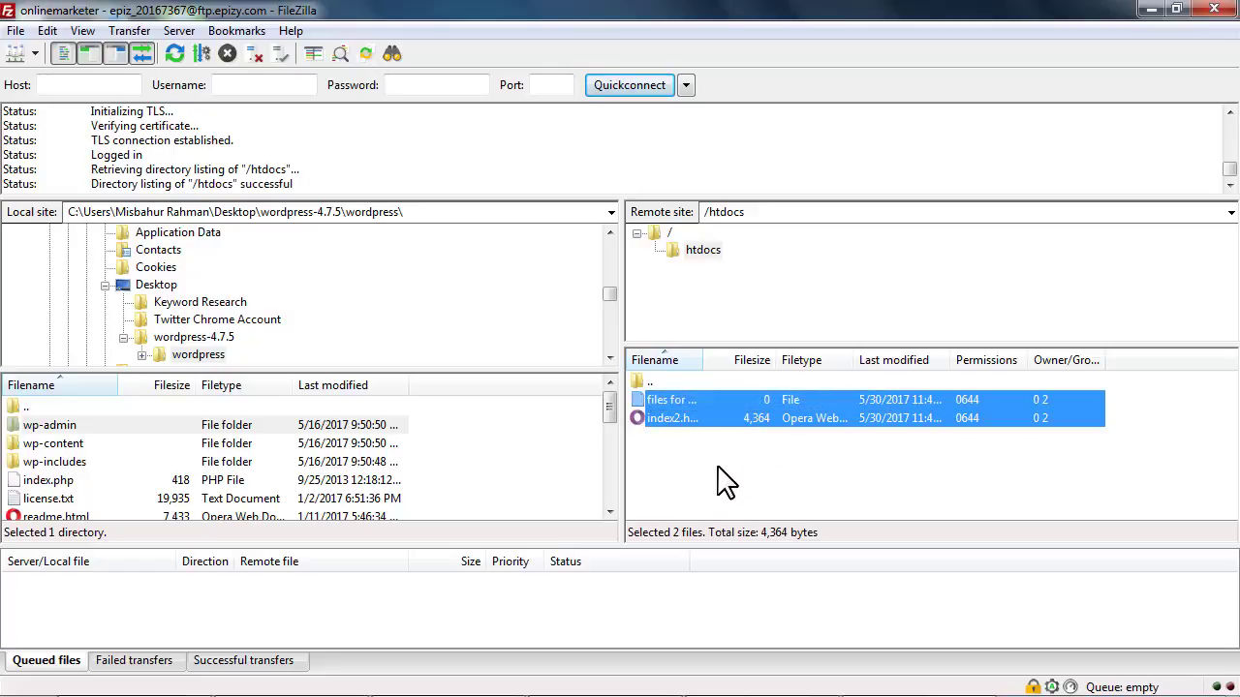
pyautogui.click(697, 465)
pyautogui.moveTo(683, 433); pyautogui.dragTo(666, 402)
pyautogui.rightClick(664, 400)
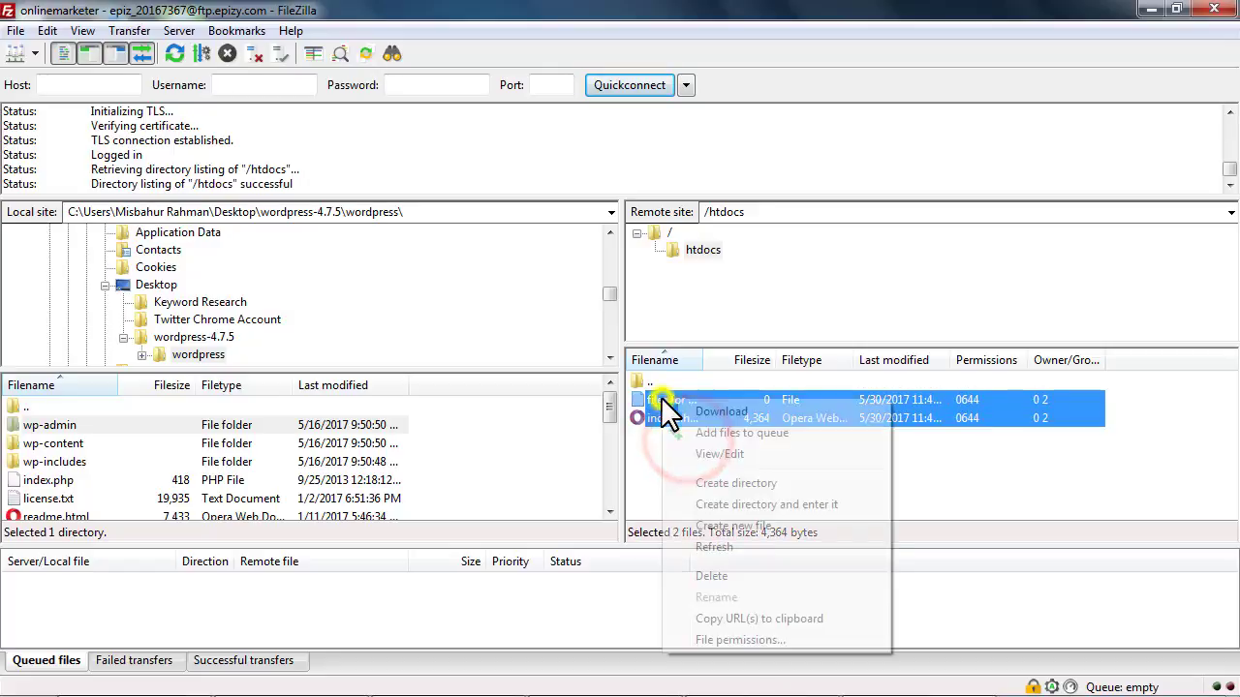
pyautogui.click(712, 577)
pyautogui.click(627, 424)
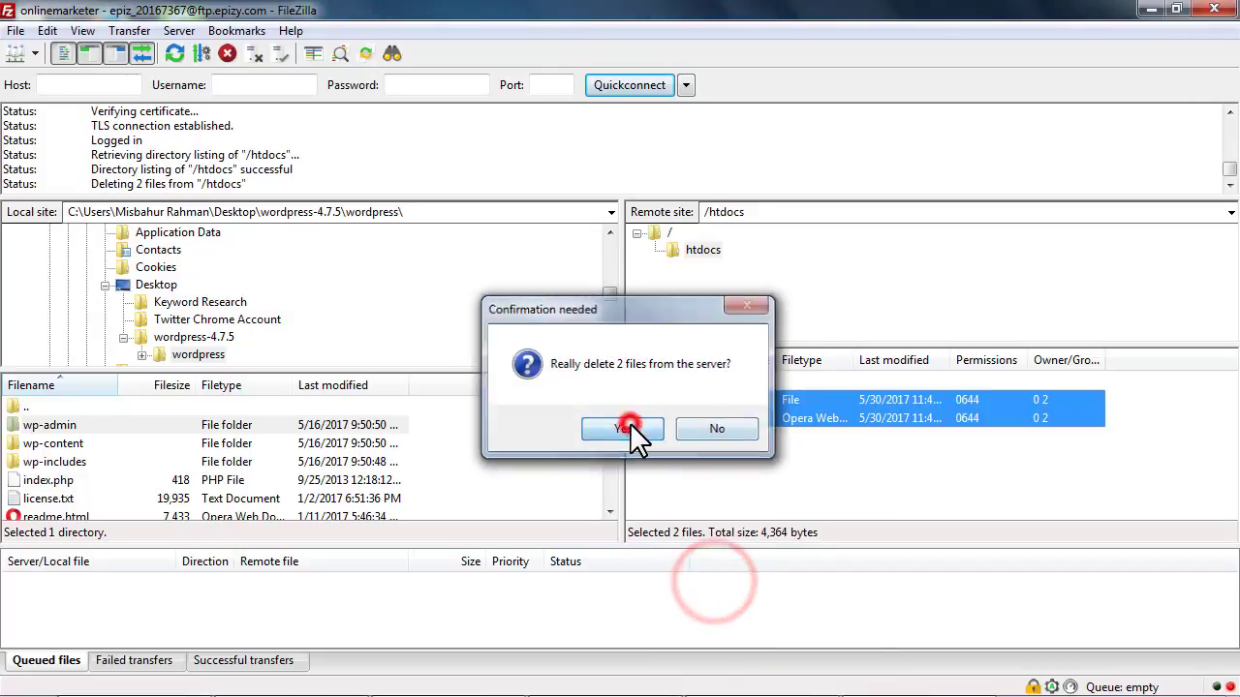
# Look through the local WordPress files from wp-admin down to xmlrpc.php and reselect wp-admin
pyautogui.click(102, 425)
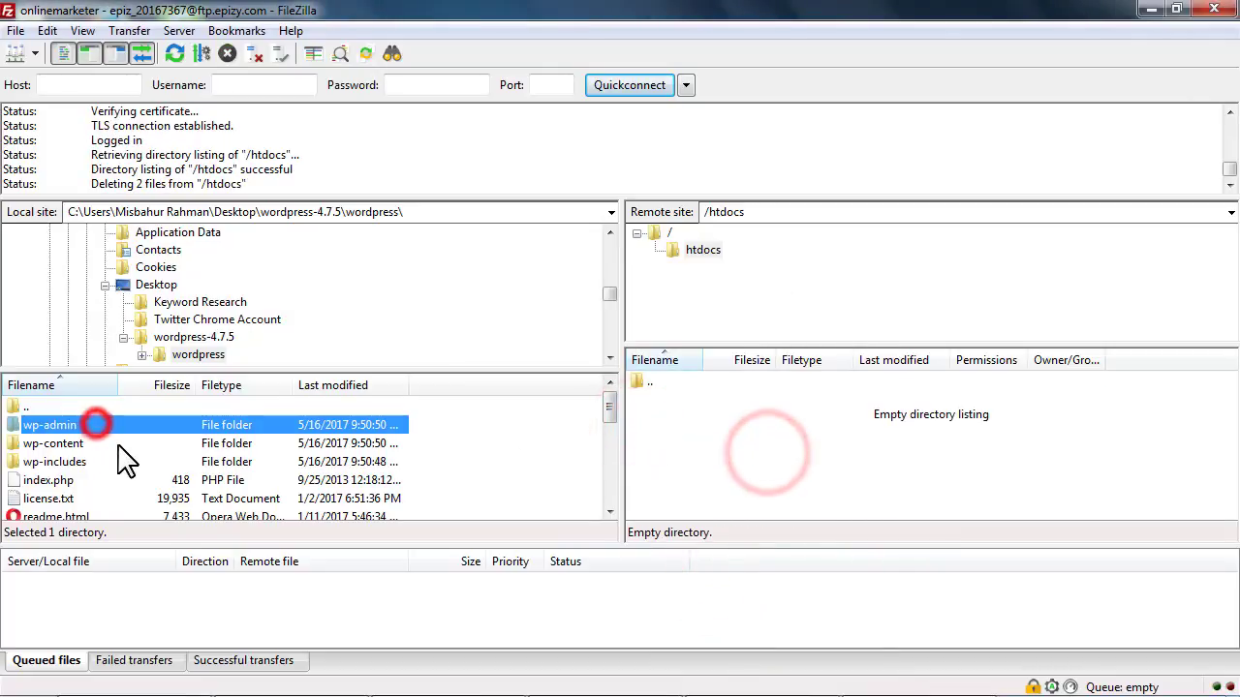
pyautogui.scroll(-5, 133, 470)
pyautogui.click(64, 499)
pyautogui.scroll(5, 67, 498)
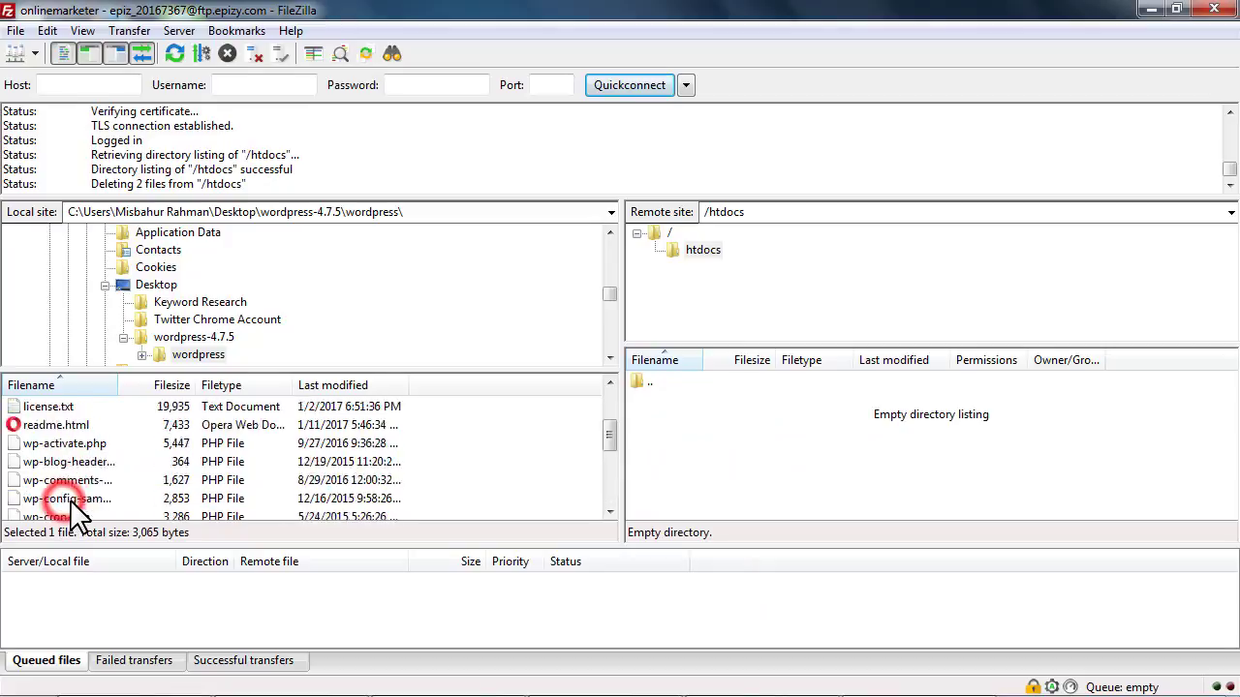
pyautogui.scroll(1, 102, 479)
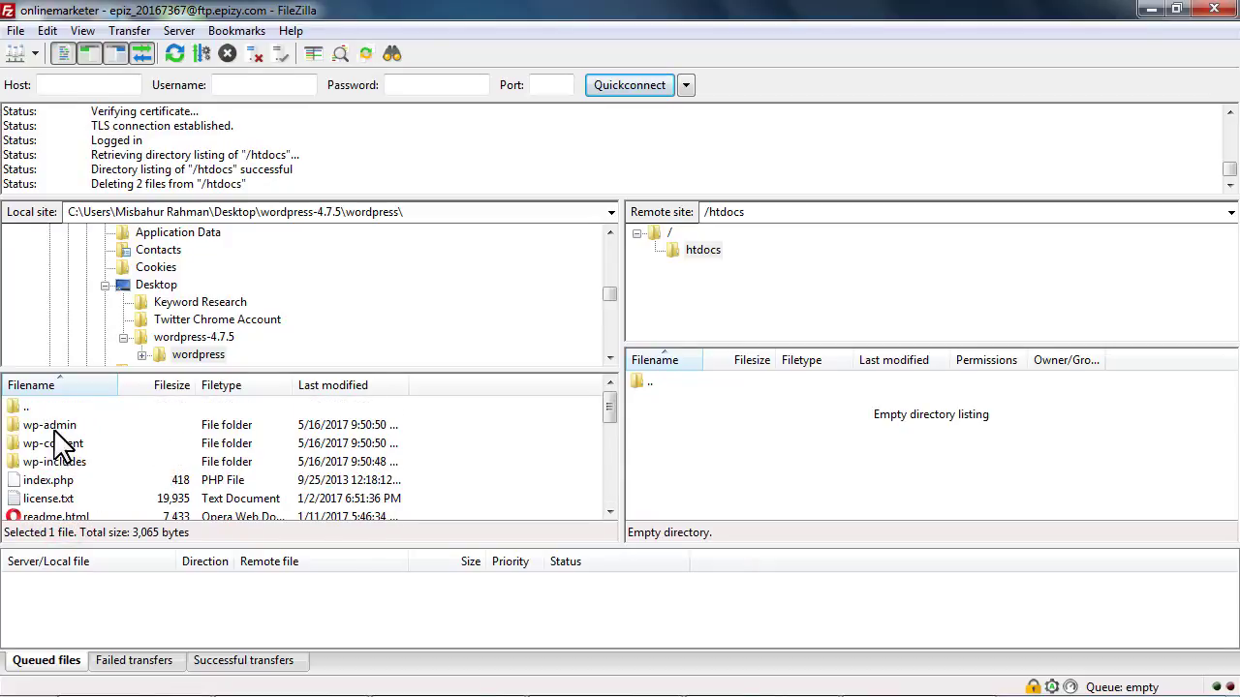
pyautogui.click(54, 425)
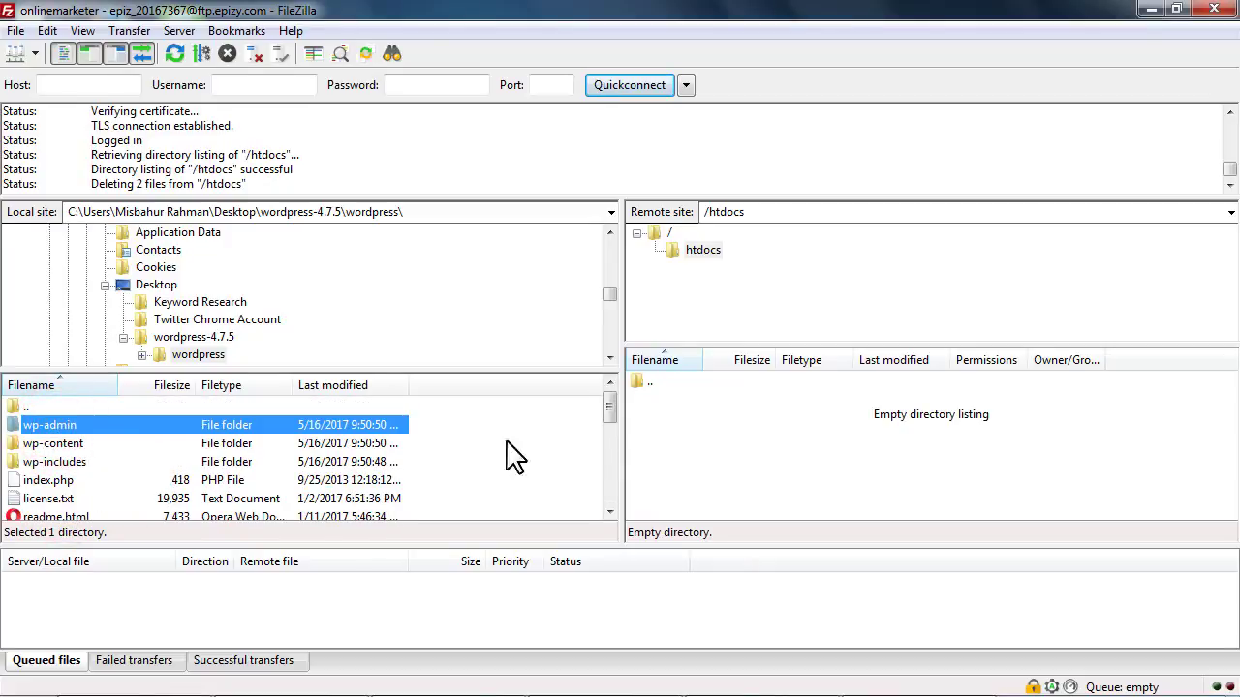
# Upload all local WordPress files and folders to htdocs, always overwriting existing files
pyautogui.moveTo(466, 416); pyautogui.dragTo(276, 631)
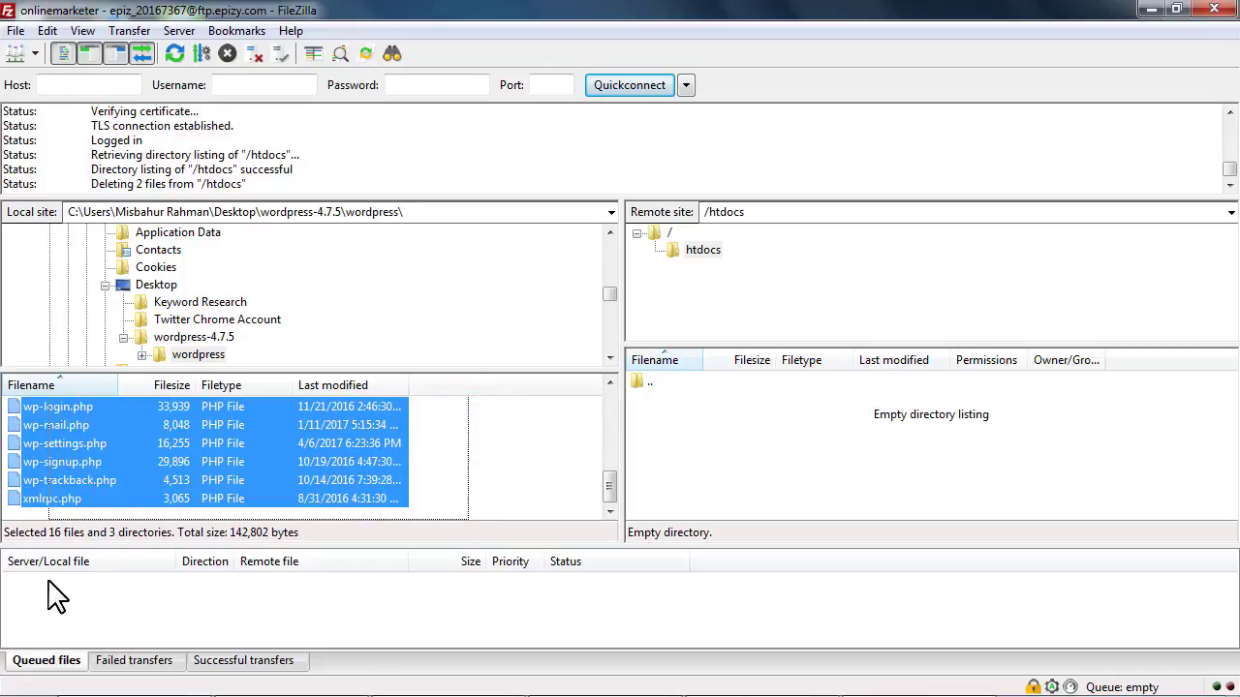
pyautogui.rightClick(60, 462)
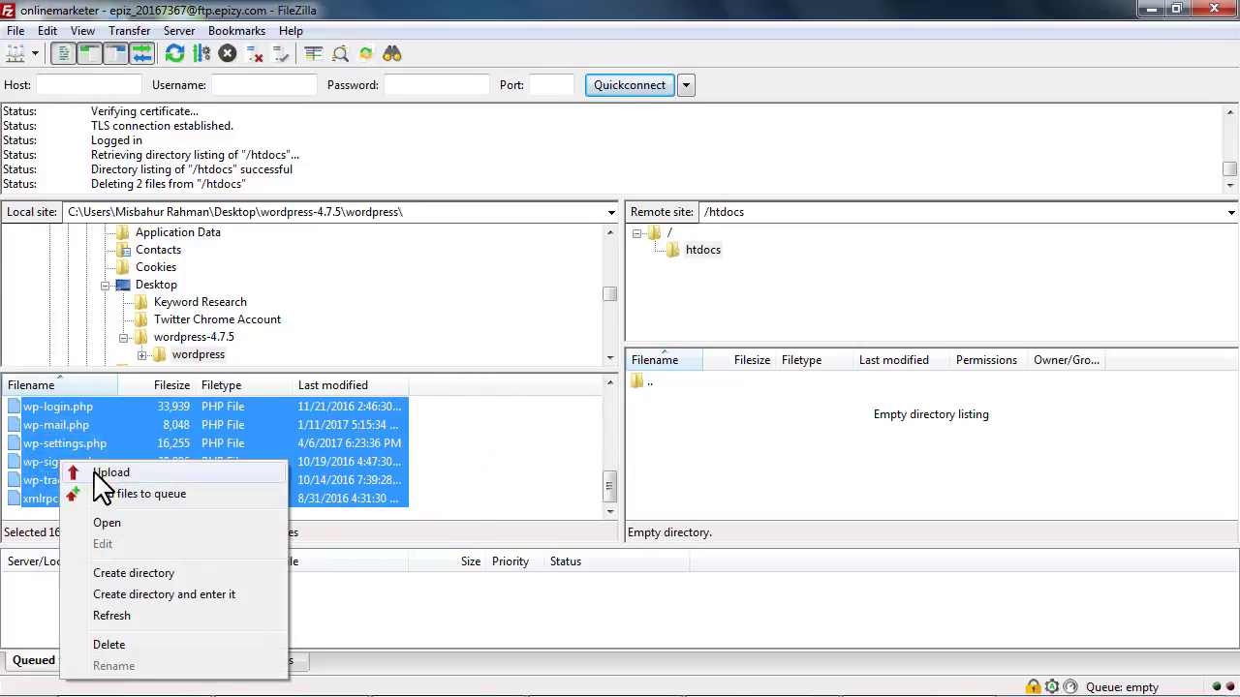
pyautogui.click(118, 473)
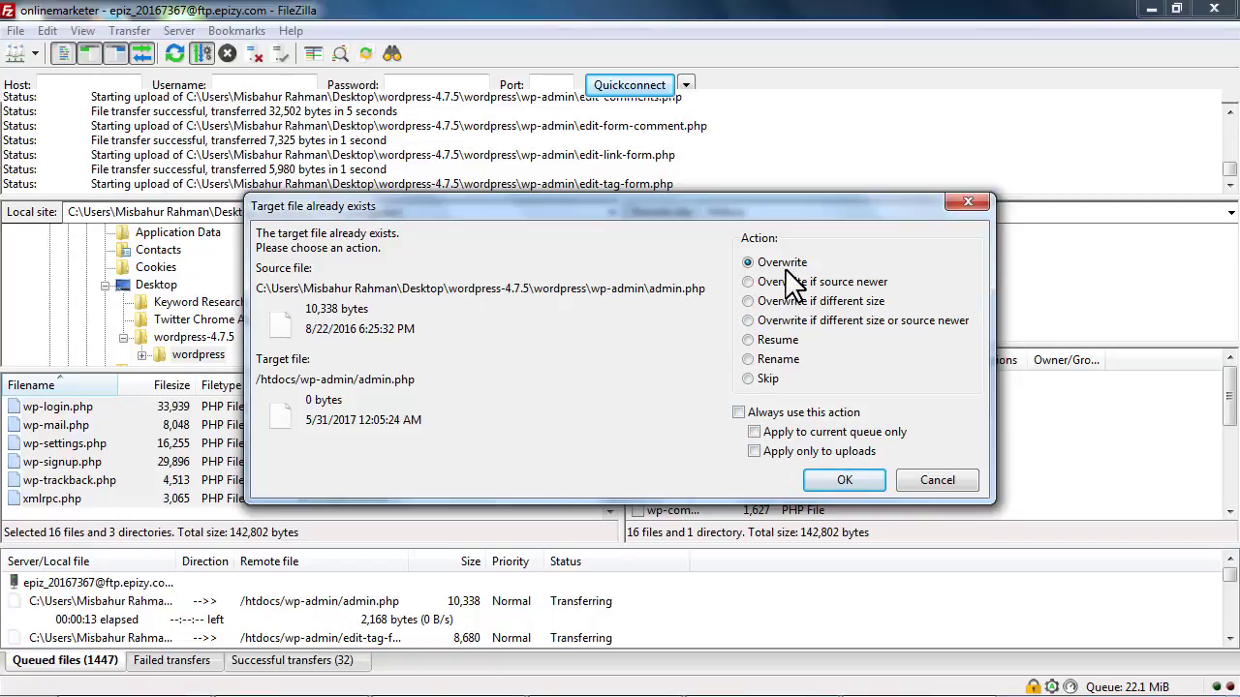
pyautogui.click(739, 413)
pyautogui.click(844, 481)
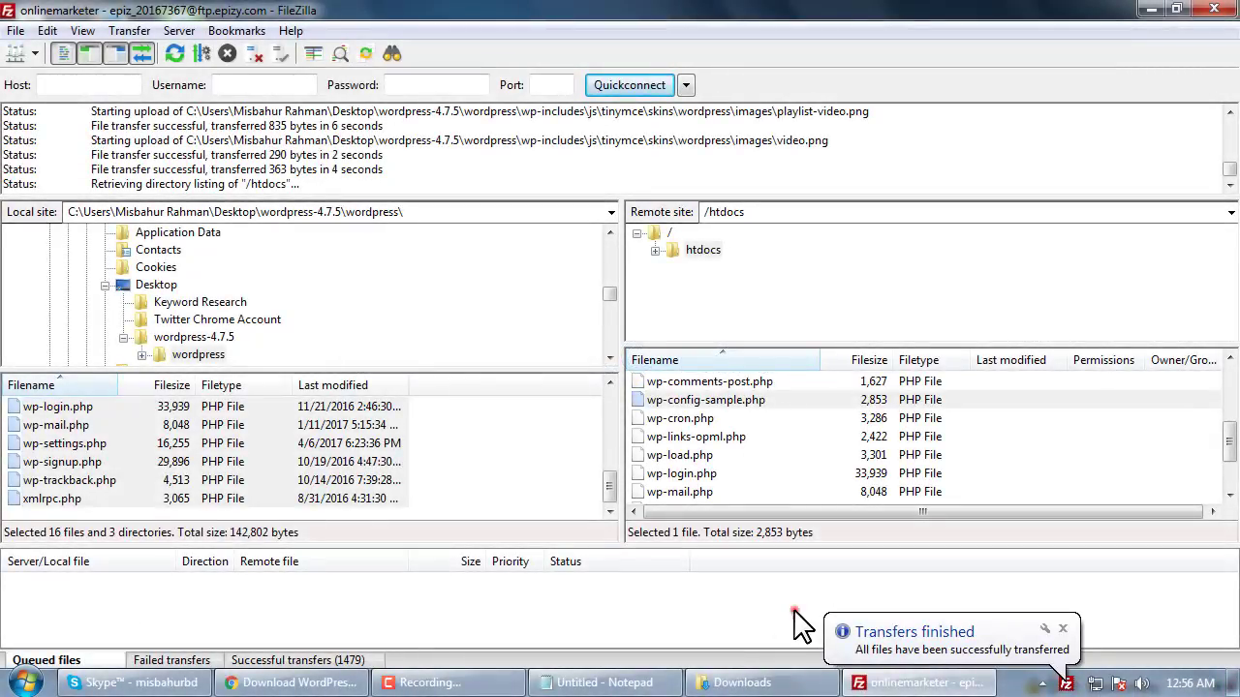
pyautogui.click(794, 620)
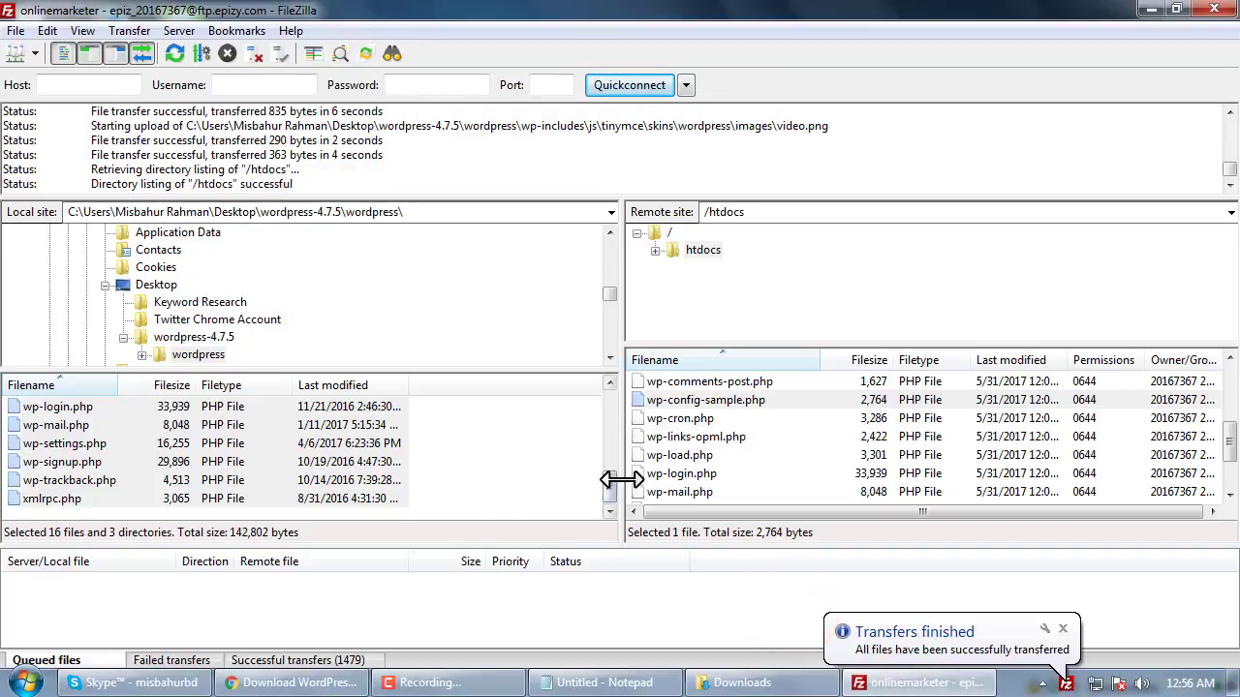
# Check the Successful transfers list and the uploaded wp-admin folder on the server
pyautogui.click(760, 437)
pyautogui.scroll(1, 746, 427)
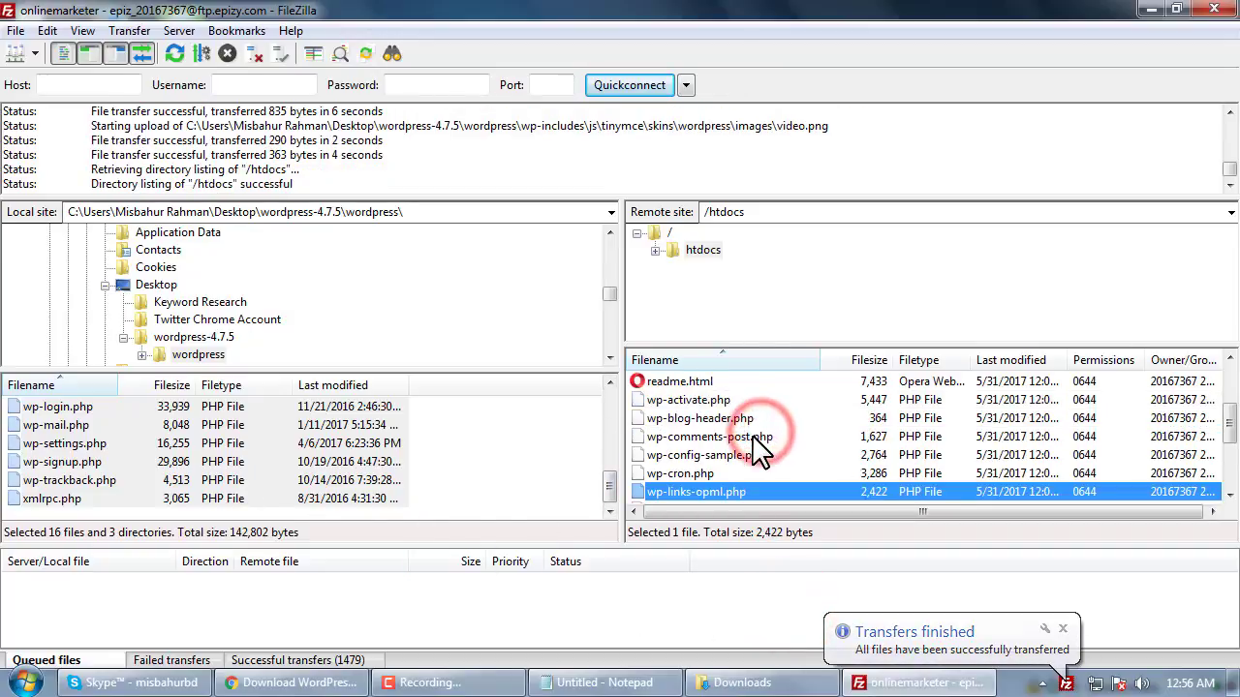
pyautogui.click(1063, 629)
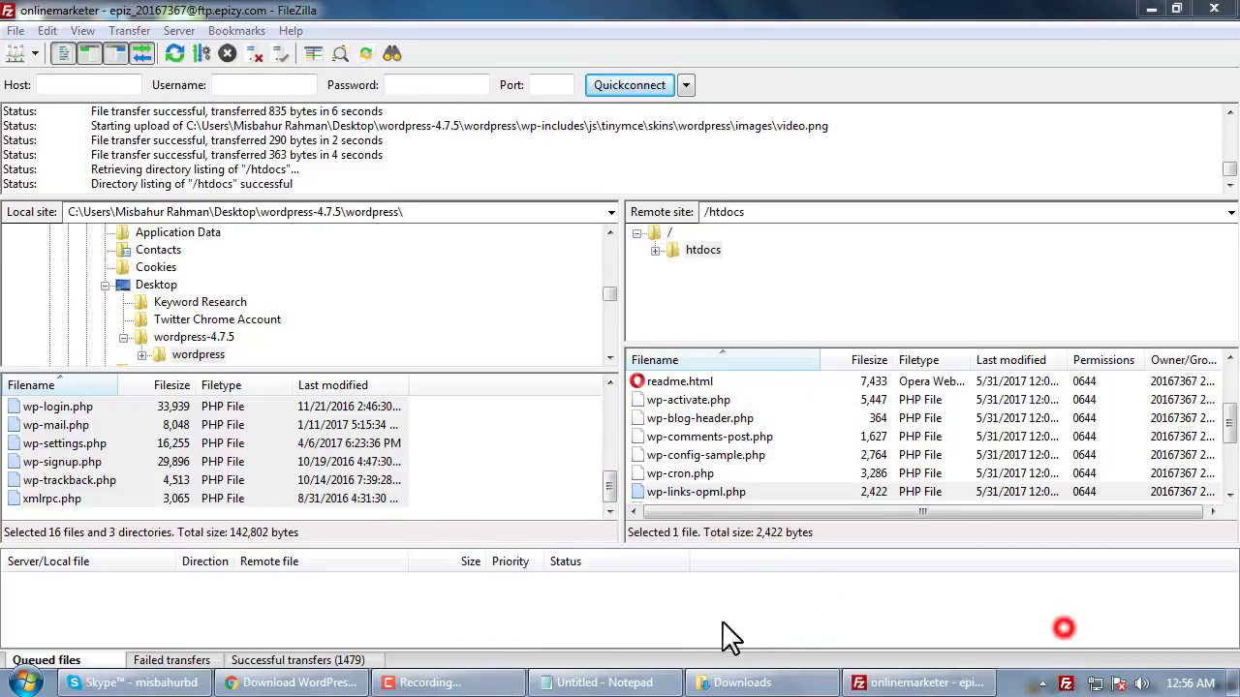
pyautogui.click(385, 627)
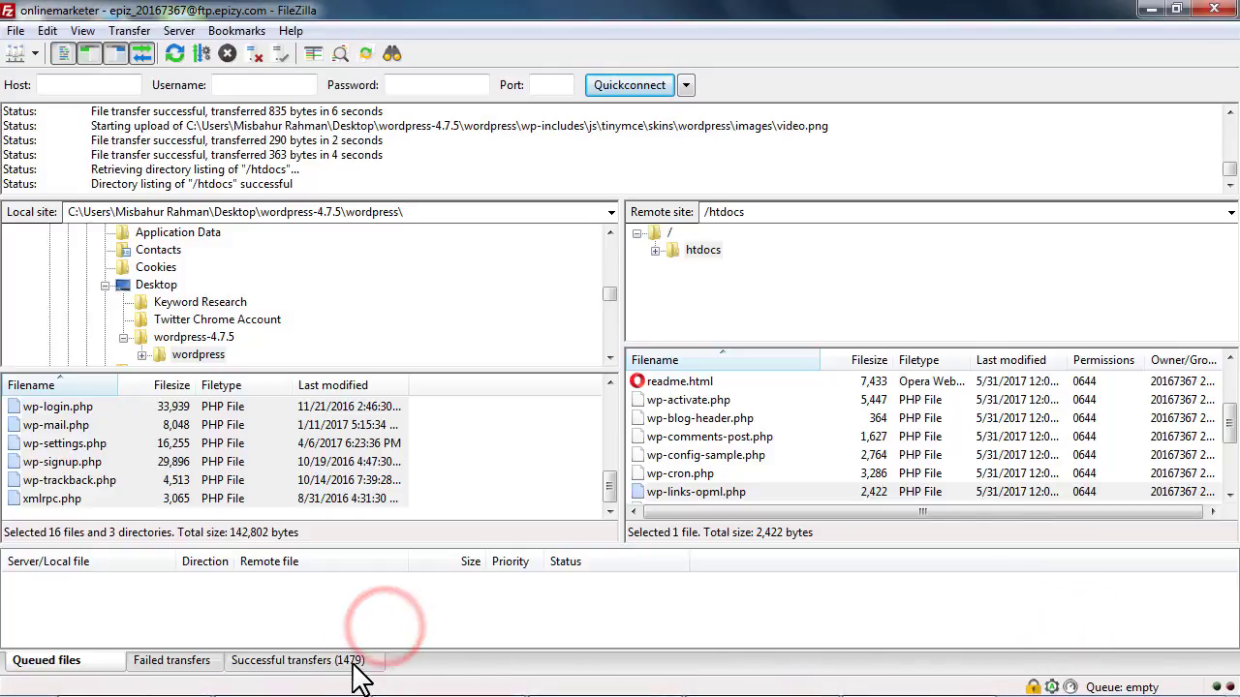
pyautogui.click(331, 662)
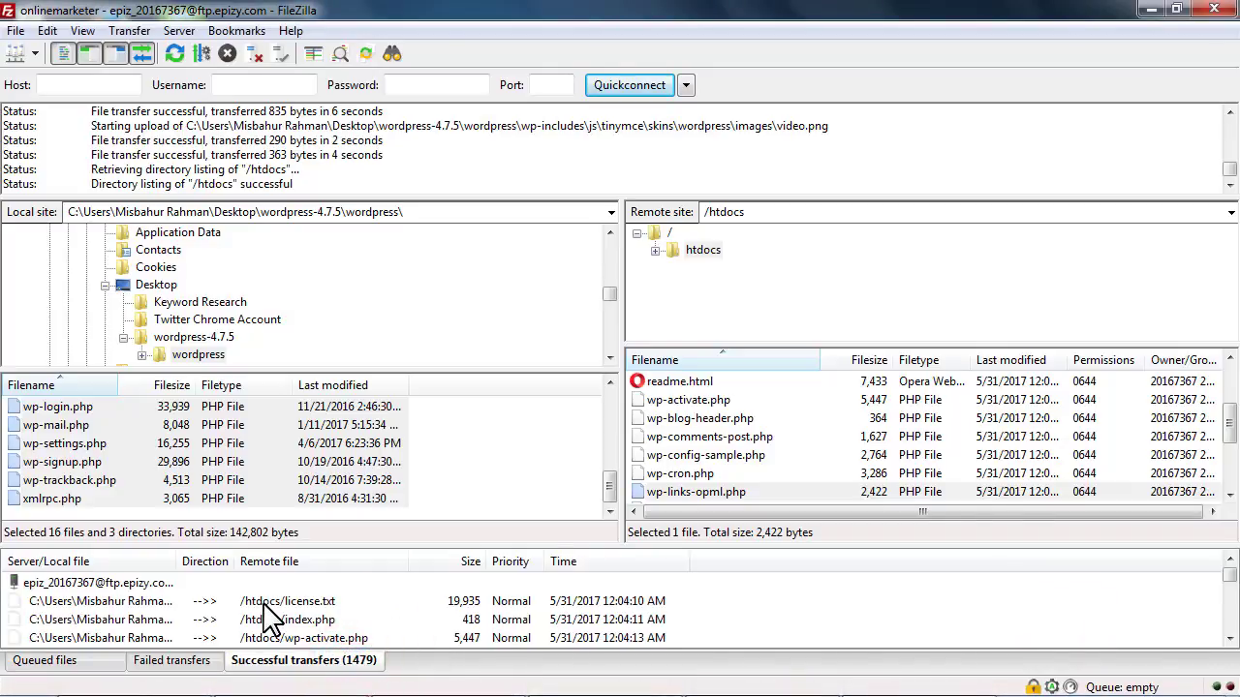
pyautogui.scroll(-10, 286, 624)
pyautogui.scroll(-15, 276, 620)
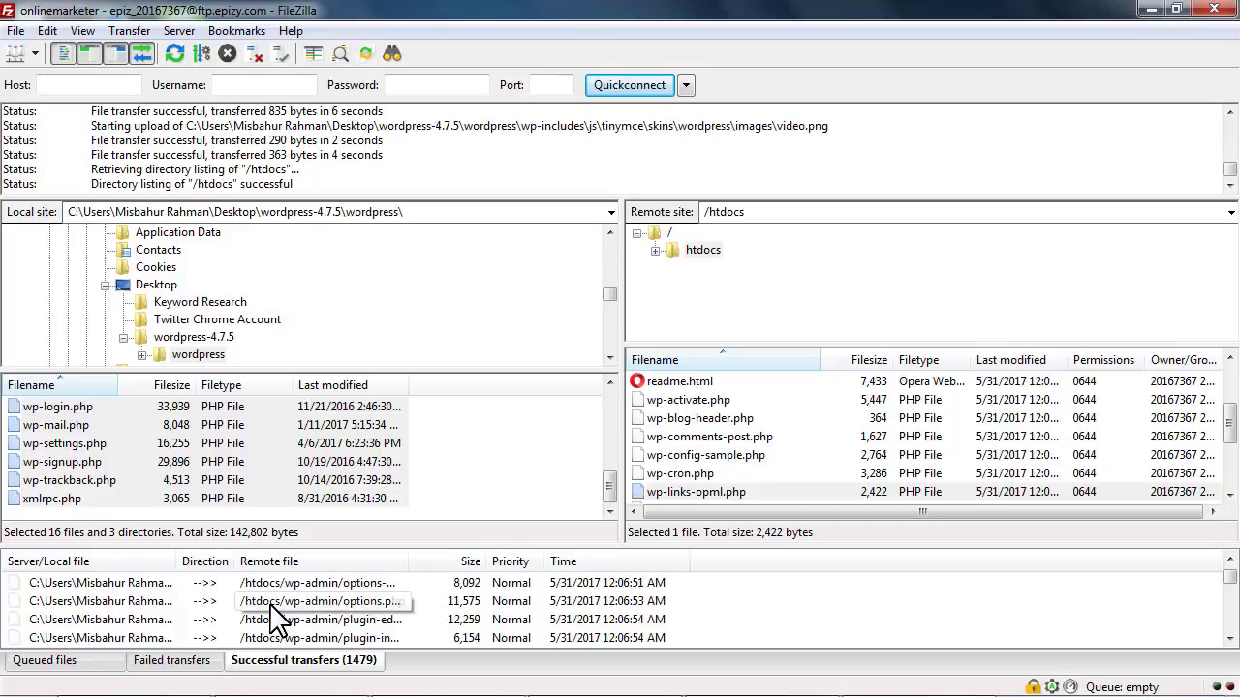
pyautogui.scroll(-5, 280, 625)
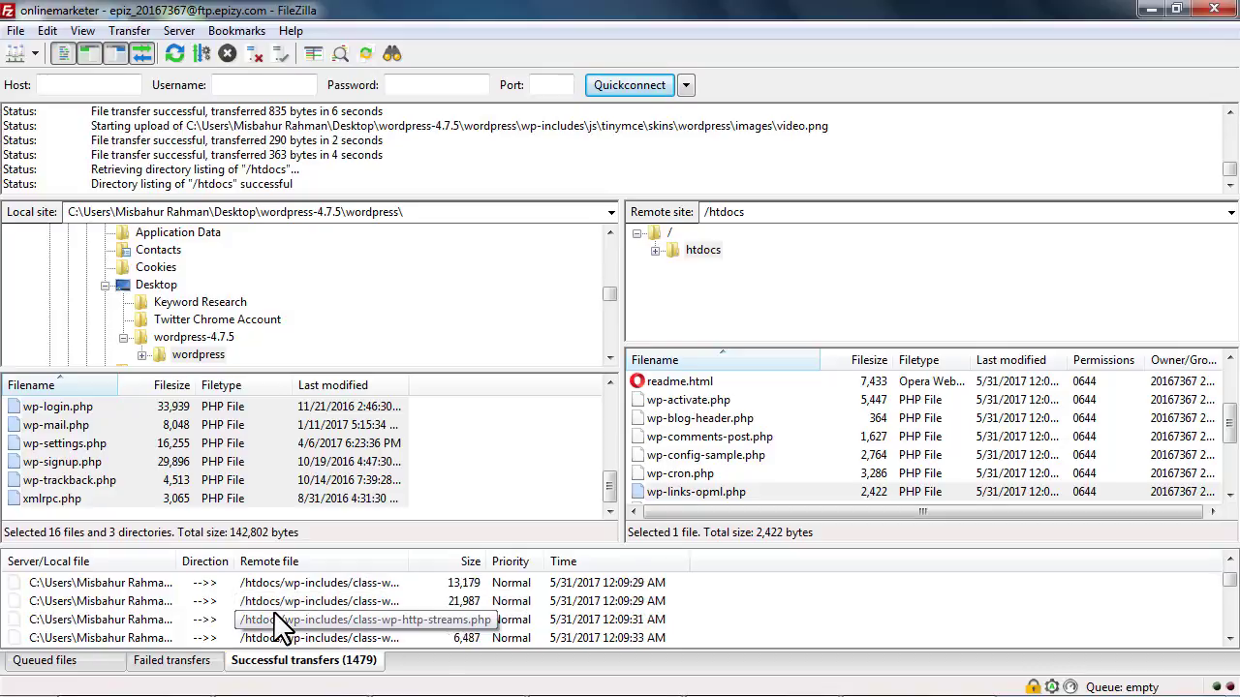
pyautogui.click(96, 660)
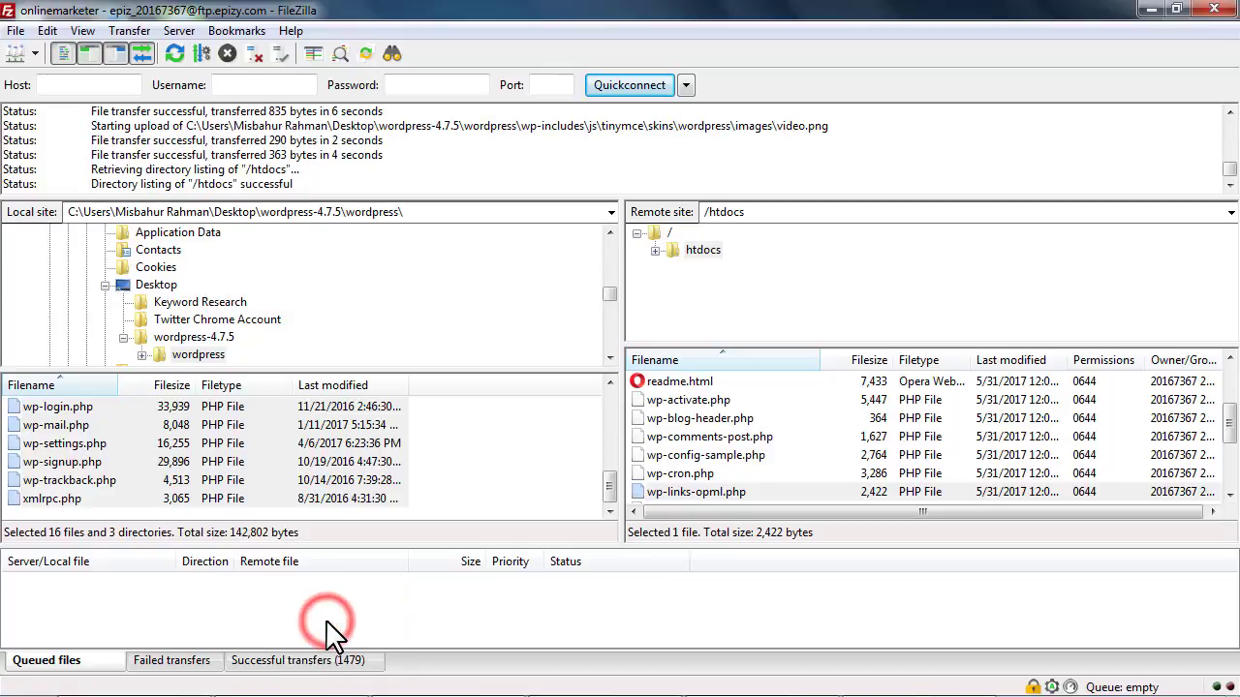
pyautogui.click(700, 437)
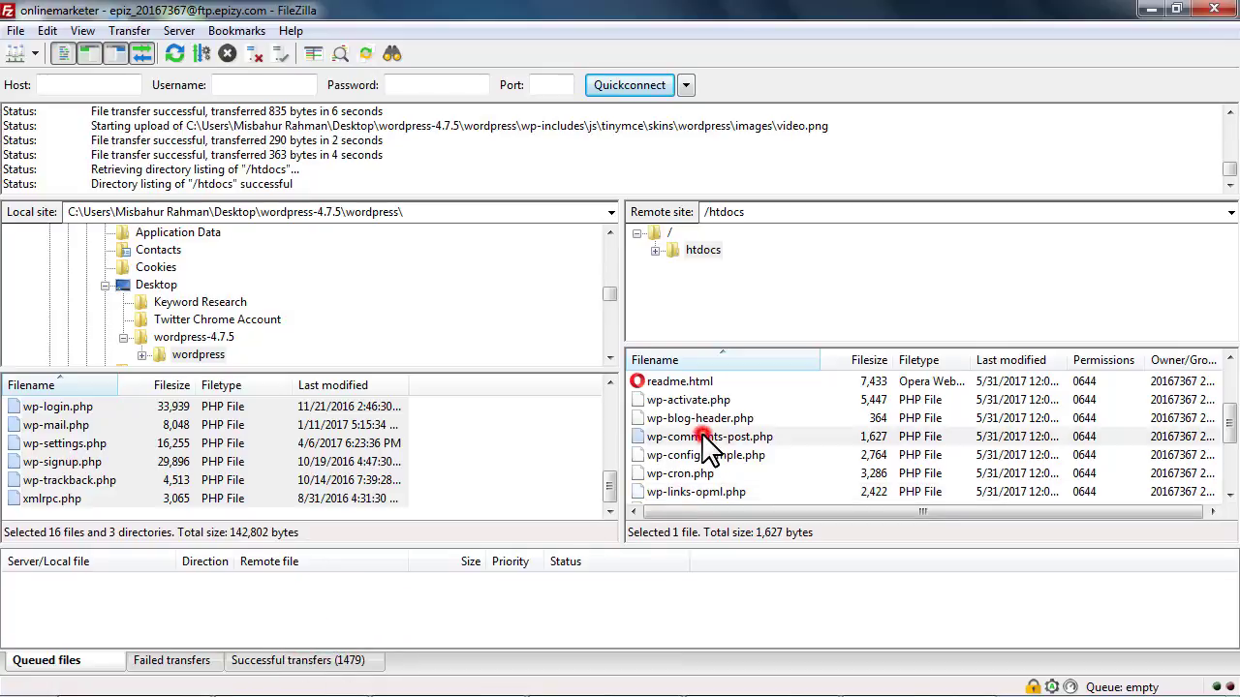
pyautogui.scroll(3, 704, 440)
pyautogui.click(678, 402)
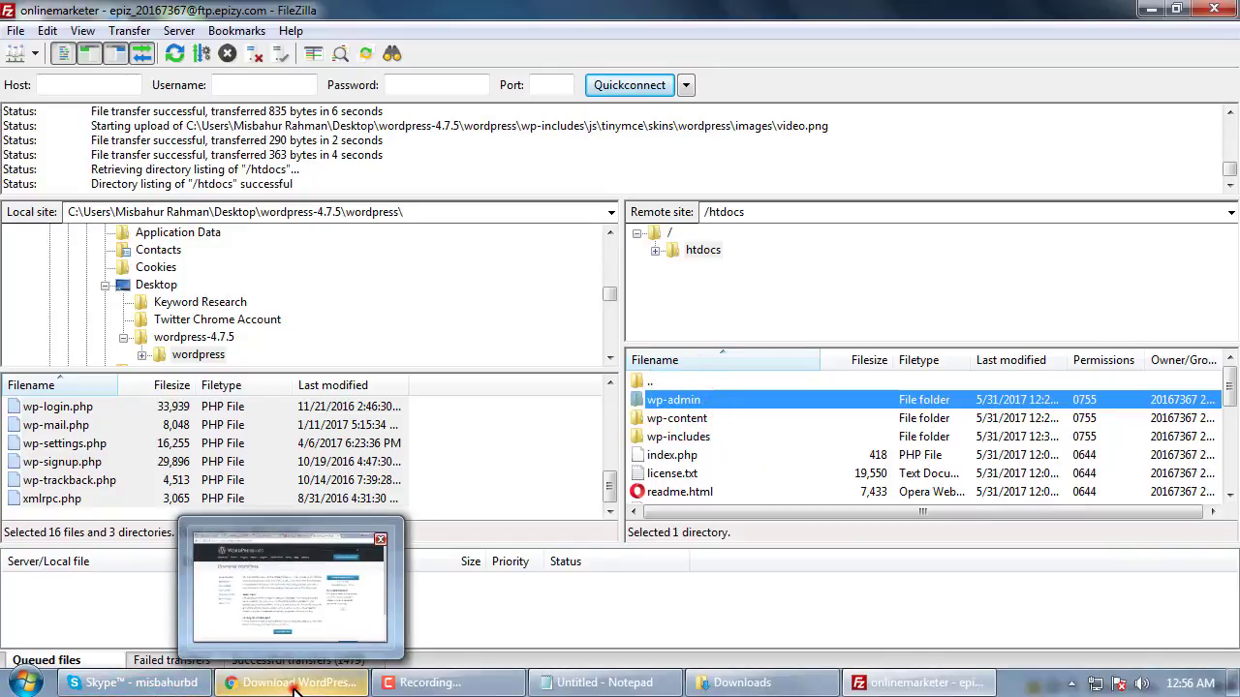
pyautogui.click(292, 682)
# Load onlinemarketer.gq from Chrome's address bar
pyautogui.click(387, 46)
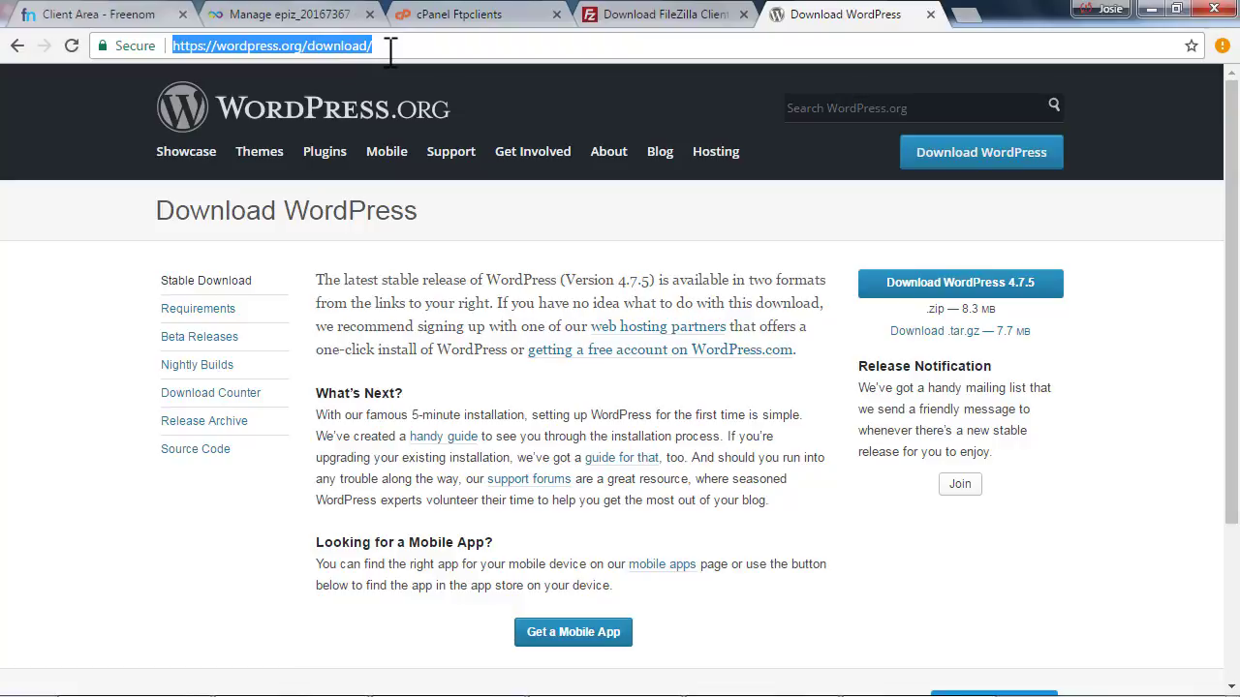
pyautogui.write('esl')
pyautogui.press('BackSpace')
pyautogui.press('BackSpace')
pyautogui.press('BackSpace')
pyautogui.write('onl')
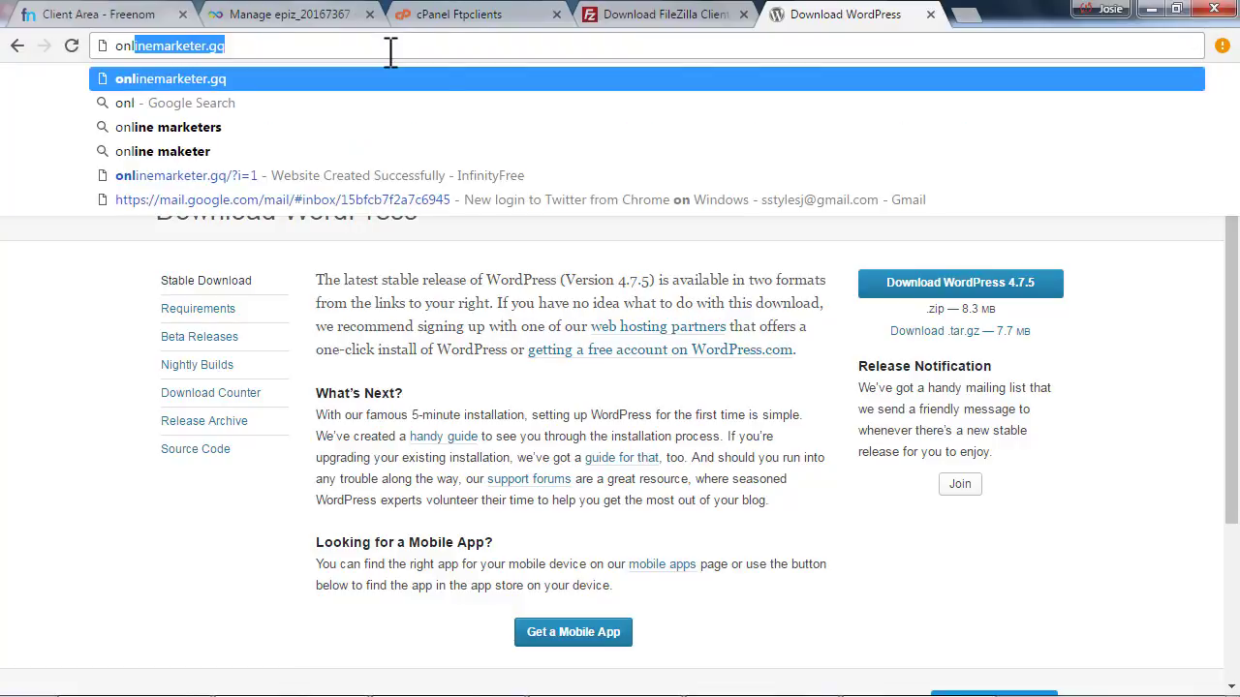
pyautogui.write('in')
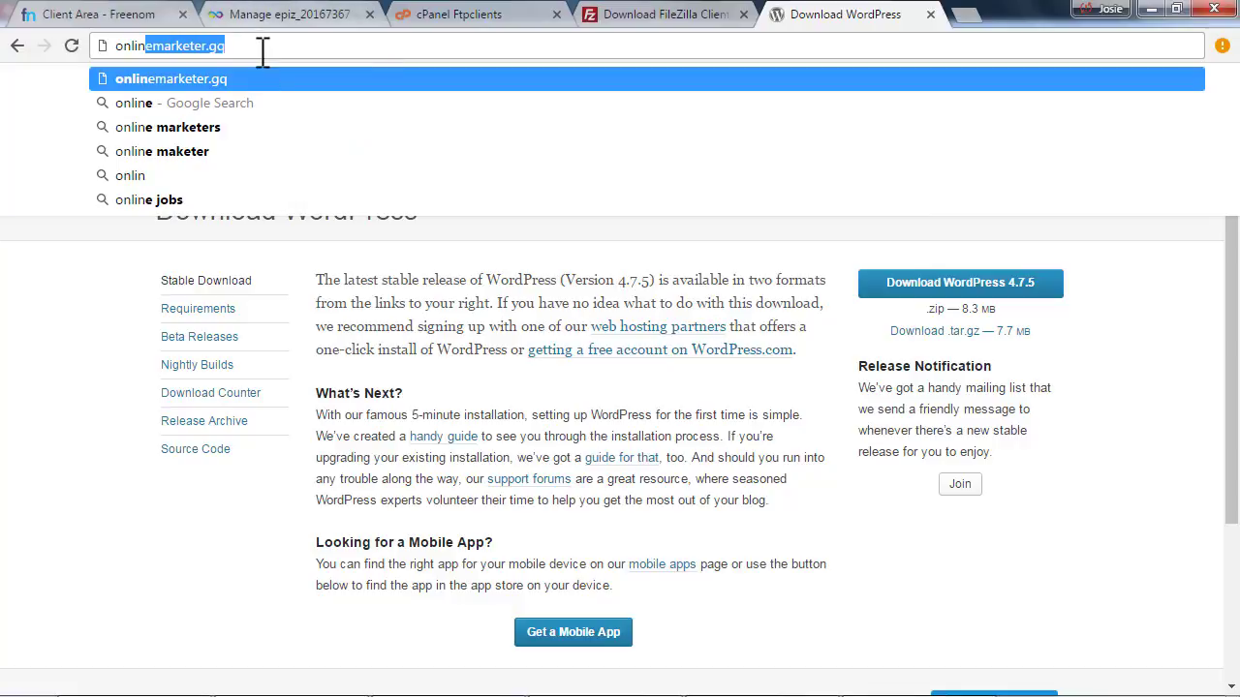
pyautogui.click(262, 46)
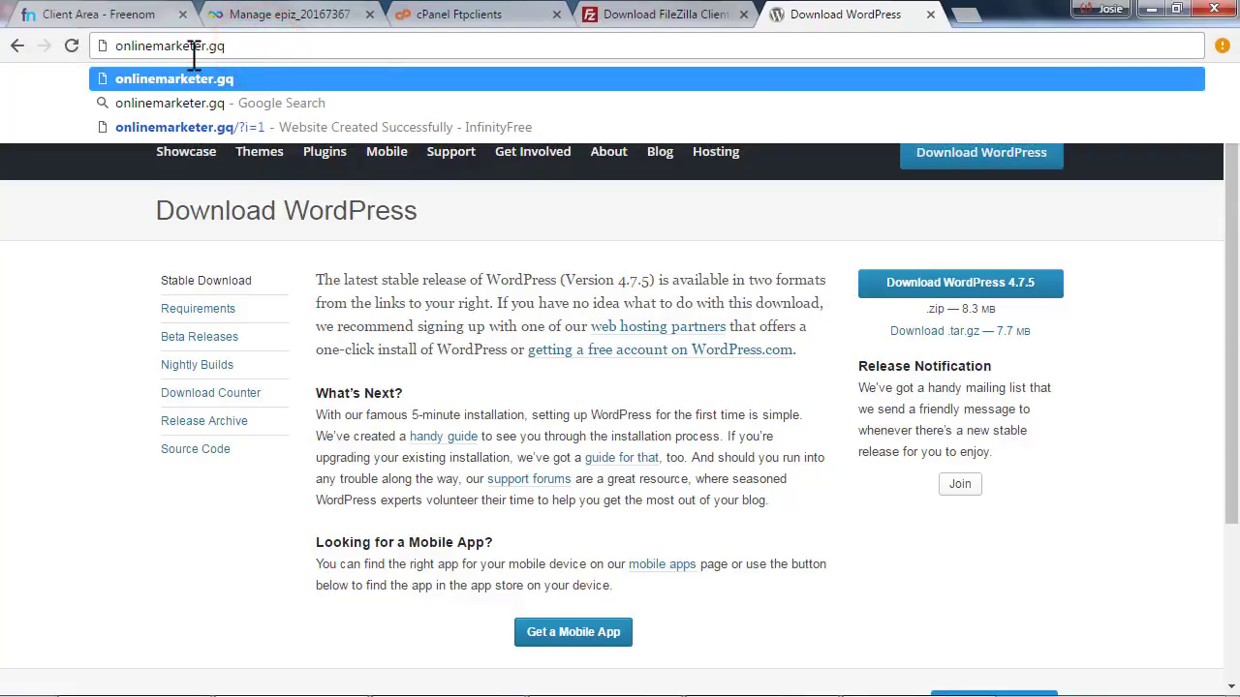
pyautogui.press('Return')
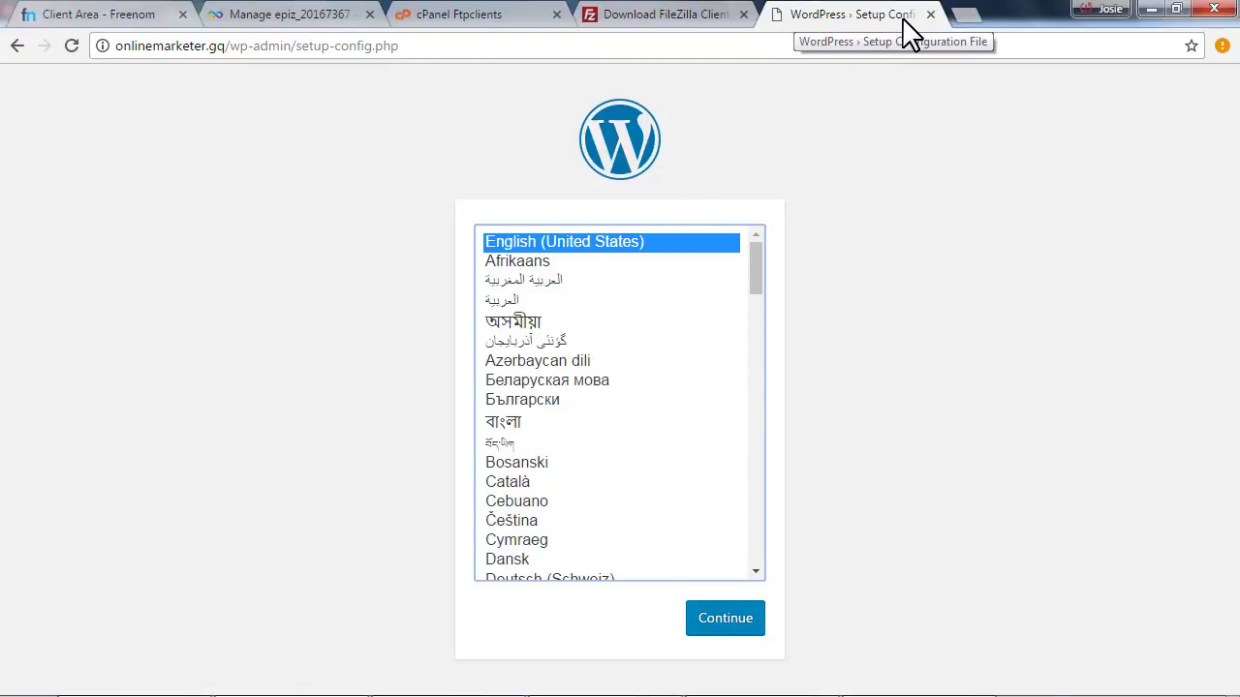
# Keep English (United States) as the installer language and continue
pyautogui.click(415, 290)
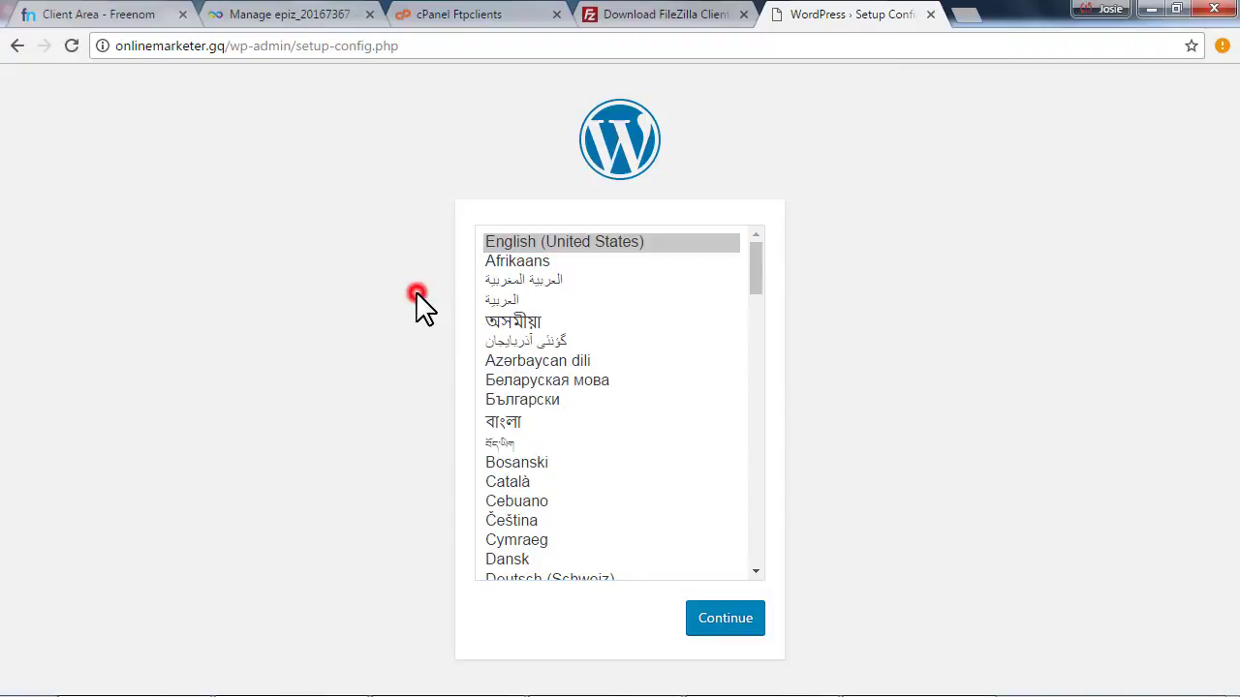
pyautogui.click(522, 243)
pyautogui.scroll(-5, 581, 429)
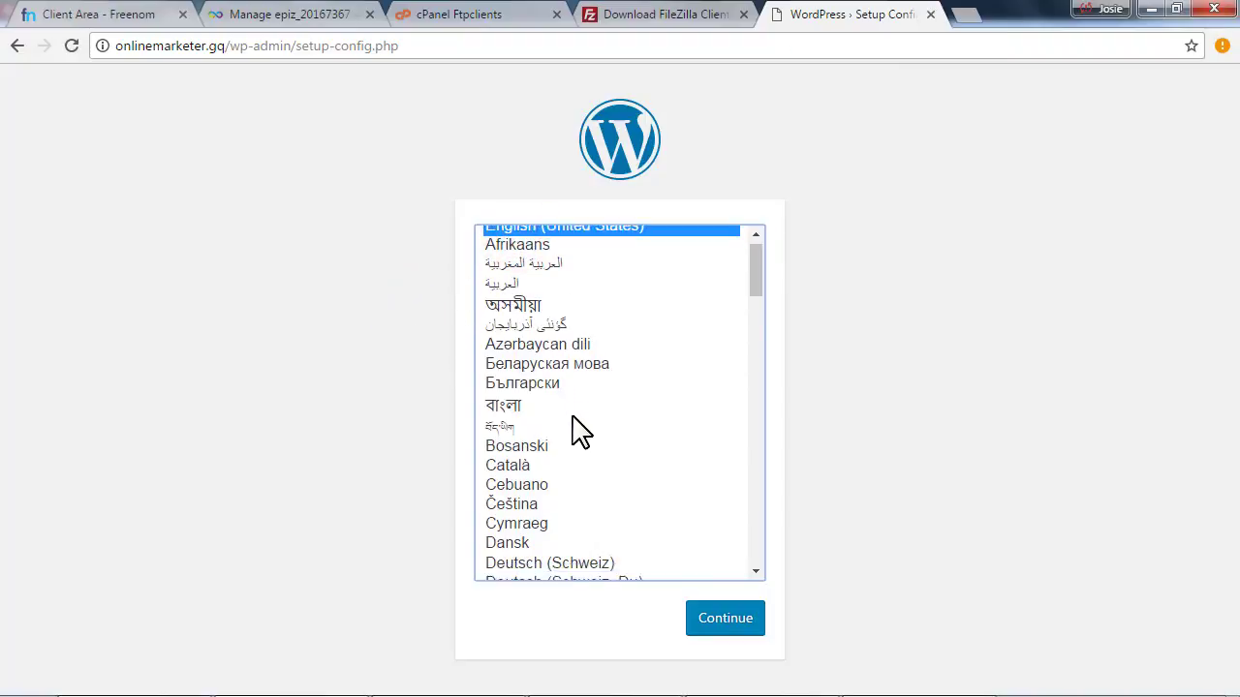
pyautogui.scroll(-15, 576, 428)
pyautogui.scroll(17, 581, 429)
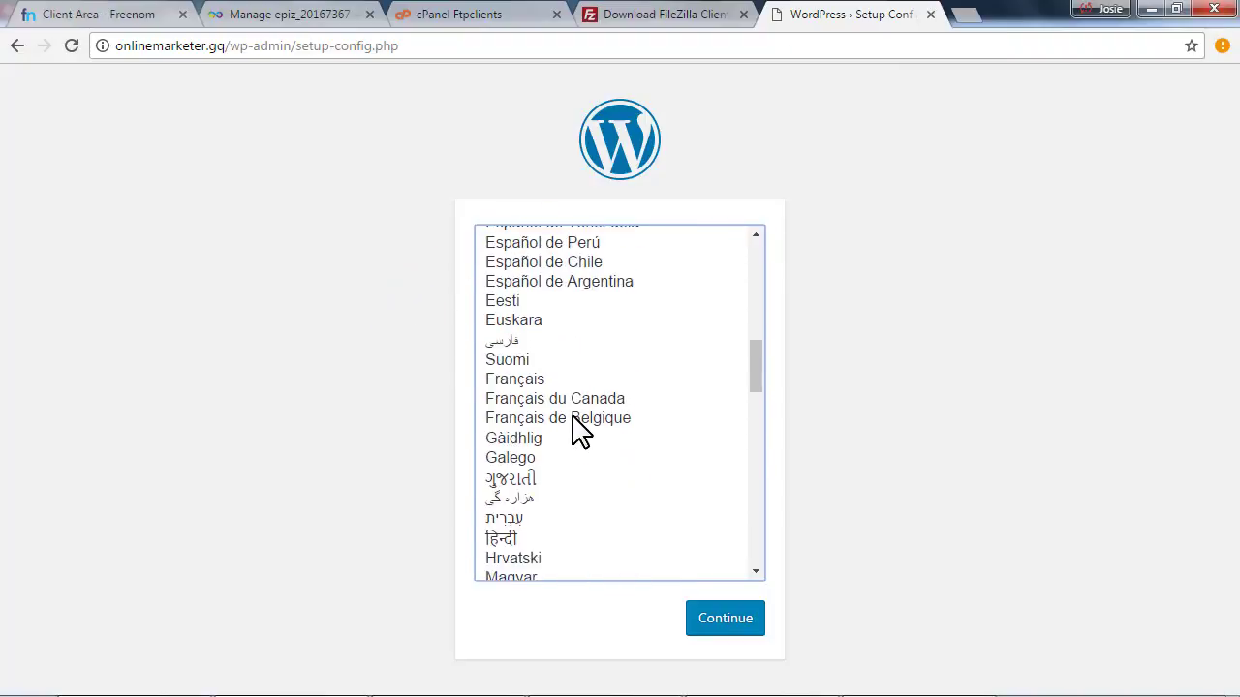
pyautogui.scroll(3, 586, 433)
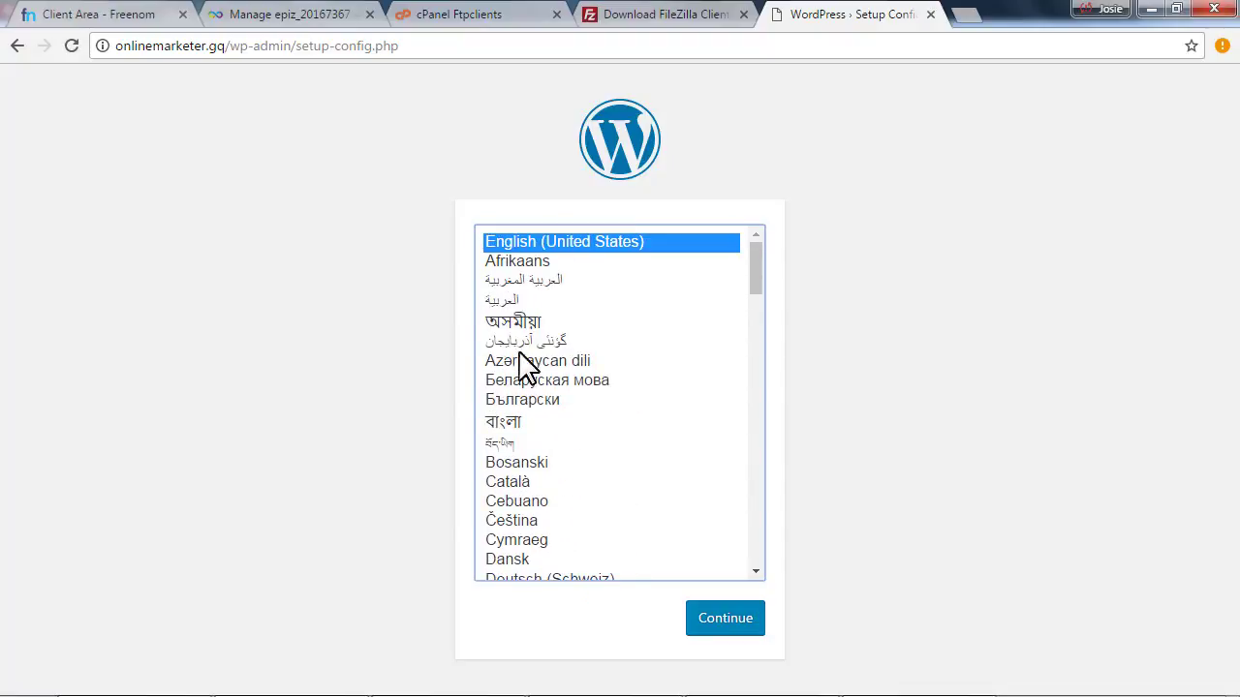
pyautogui.click(514, 243)
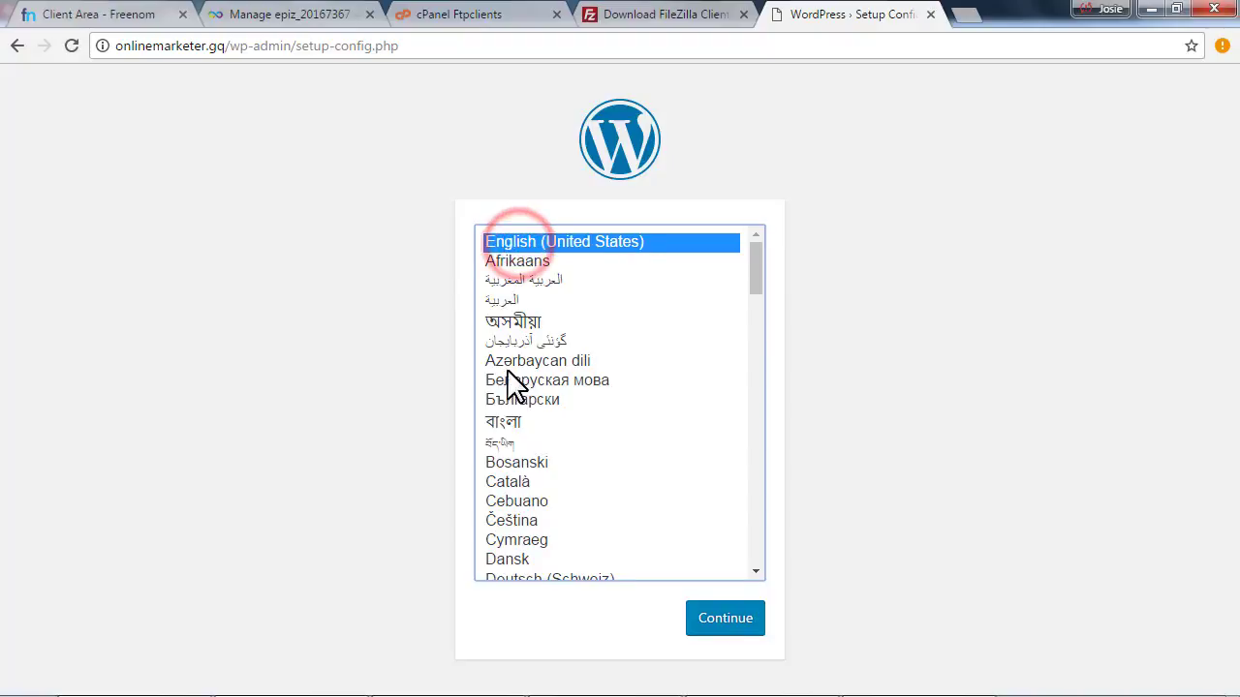
pyautogui.click(732, 624)
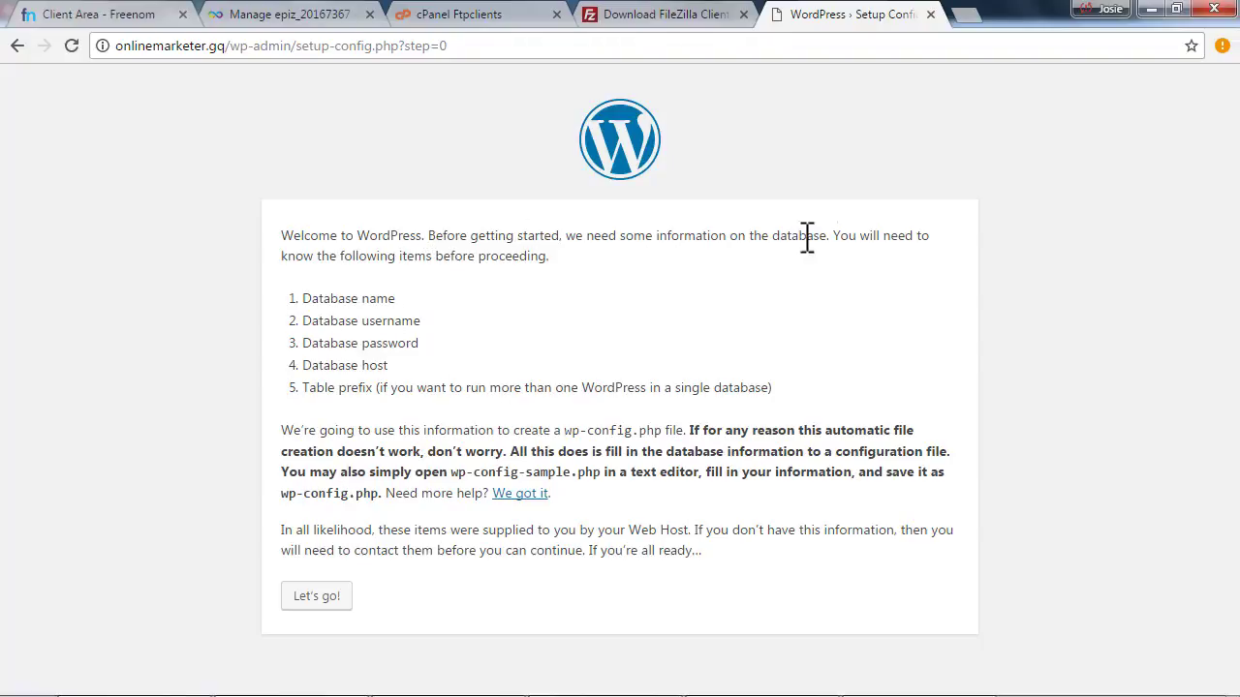
# Highlight each required item: database name, username, password, host and table prefix
pyautogui.moveTo(303, 298); pyautogui.dragTo(412, 291)
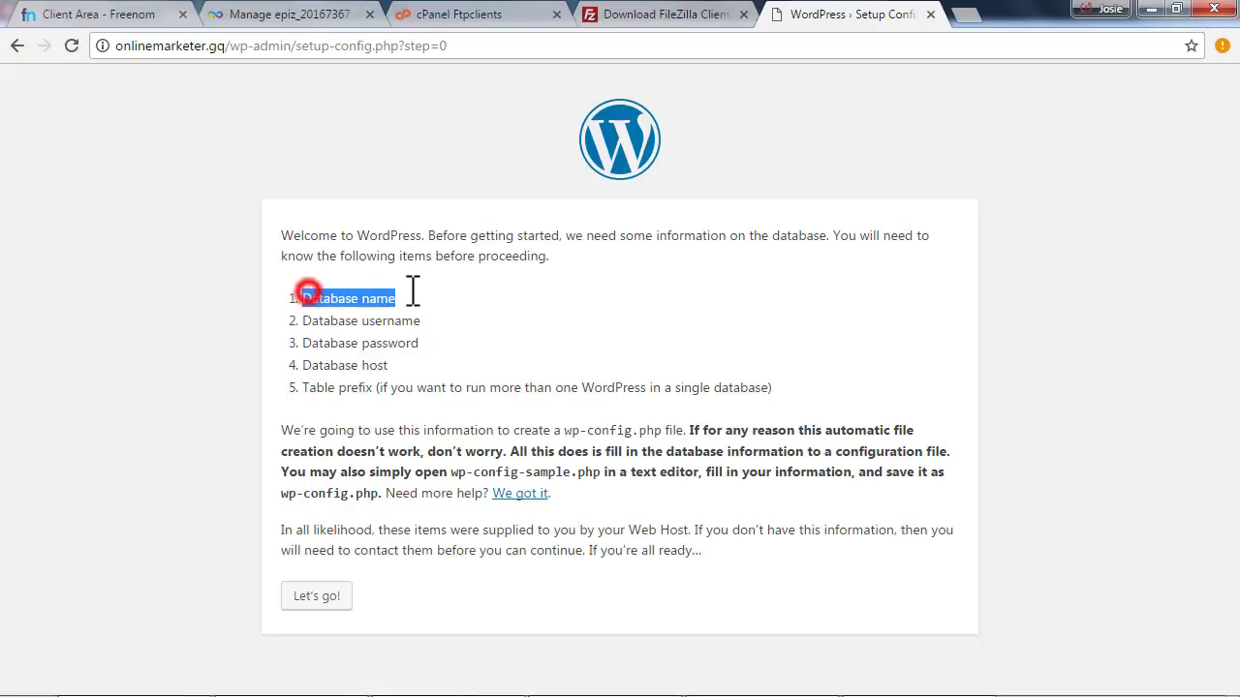
pyautogui.moveTo(303, 321); pyautogui.dragTo(498, 326)
pyautogui.moveTo(303, 343); pyautogui.dragTo(416, 344)
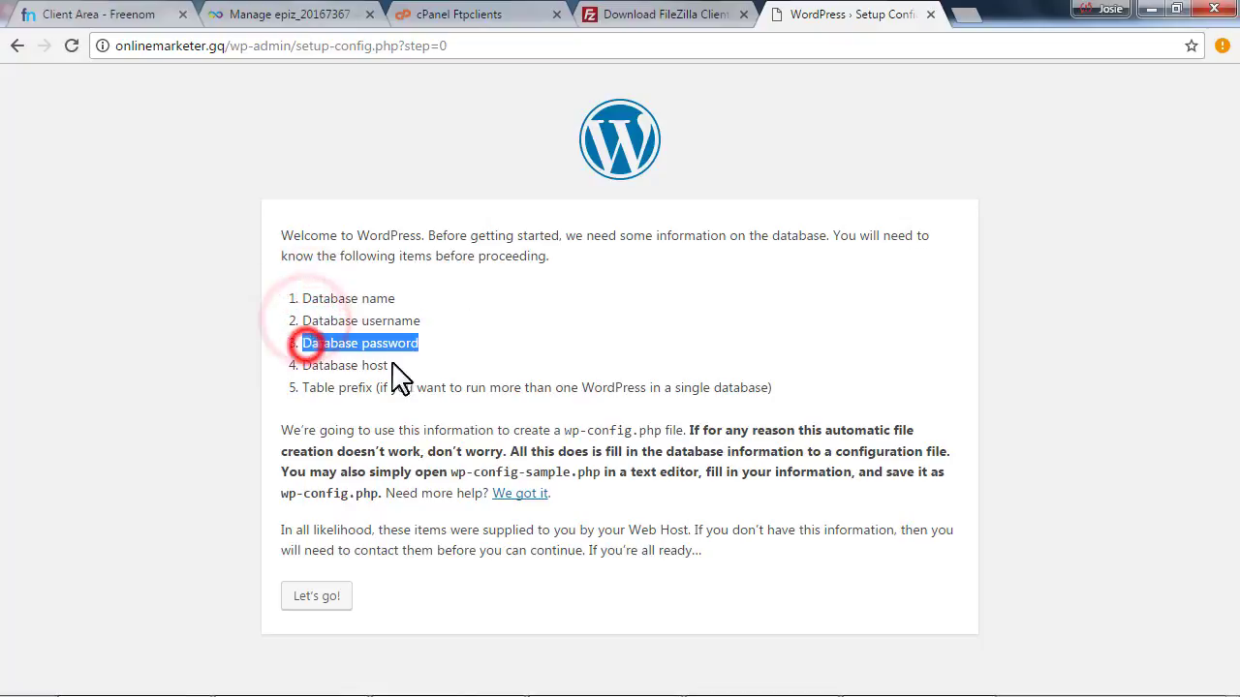
pyautogui.moveTo(303, 365); pyautogui.dragTo(399, 365)
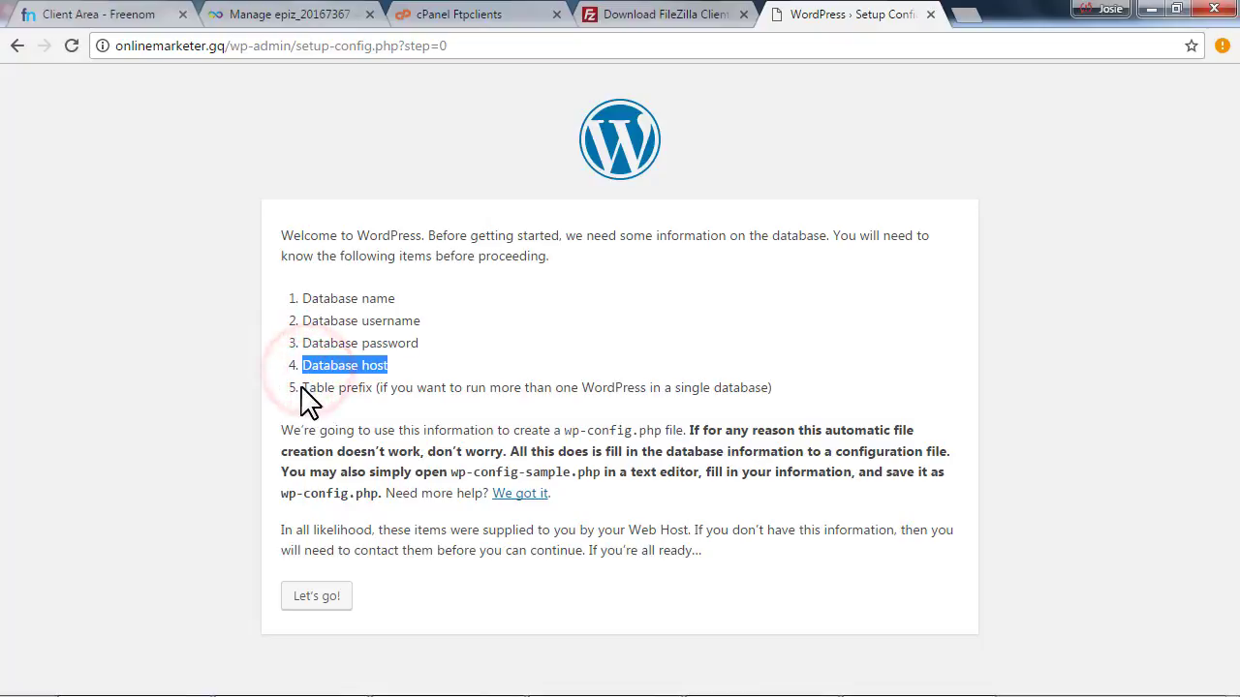
pyautogui.moveTo(316, 387); pyautogui.dragTo(371, 388)
pyautogui.click(401, 388)
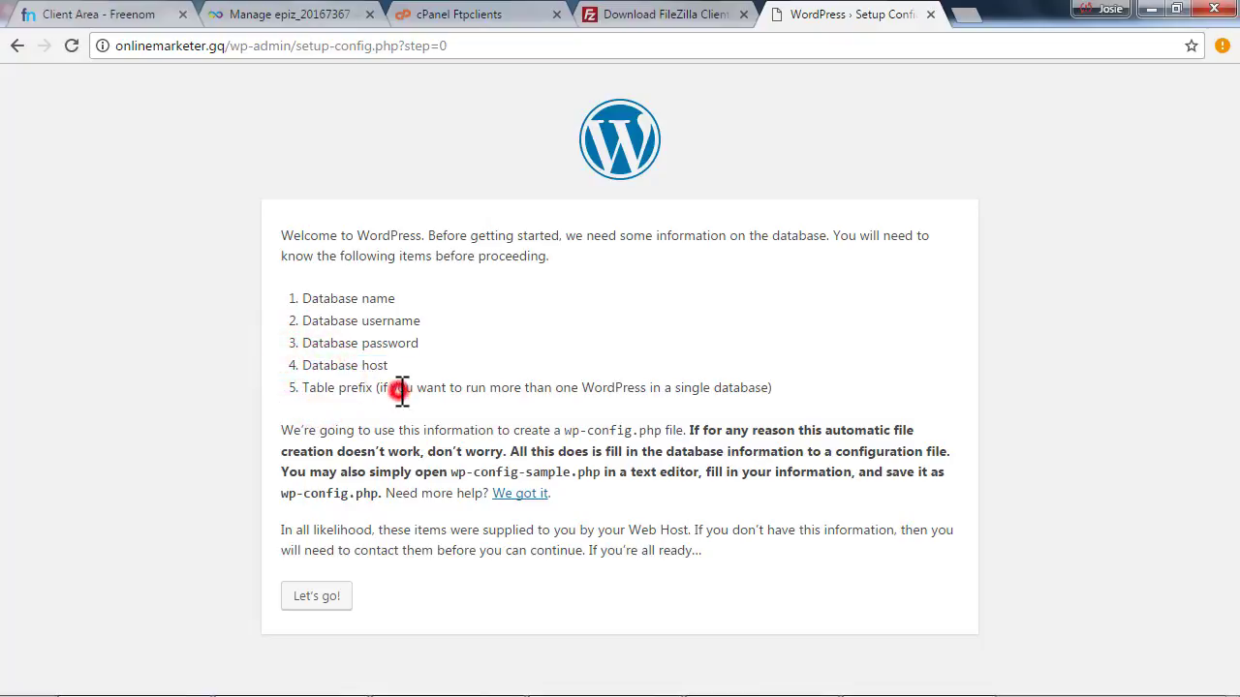
# Review the wp-config.php and table prefix notes, then proceed with Let's go!
pyautogui.moveTo(684, 387); pyautogui.dragTo(414, 430)
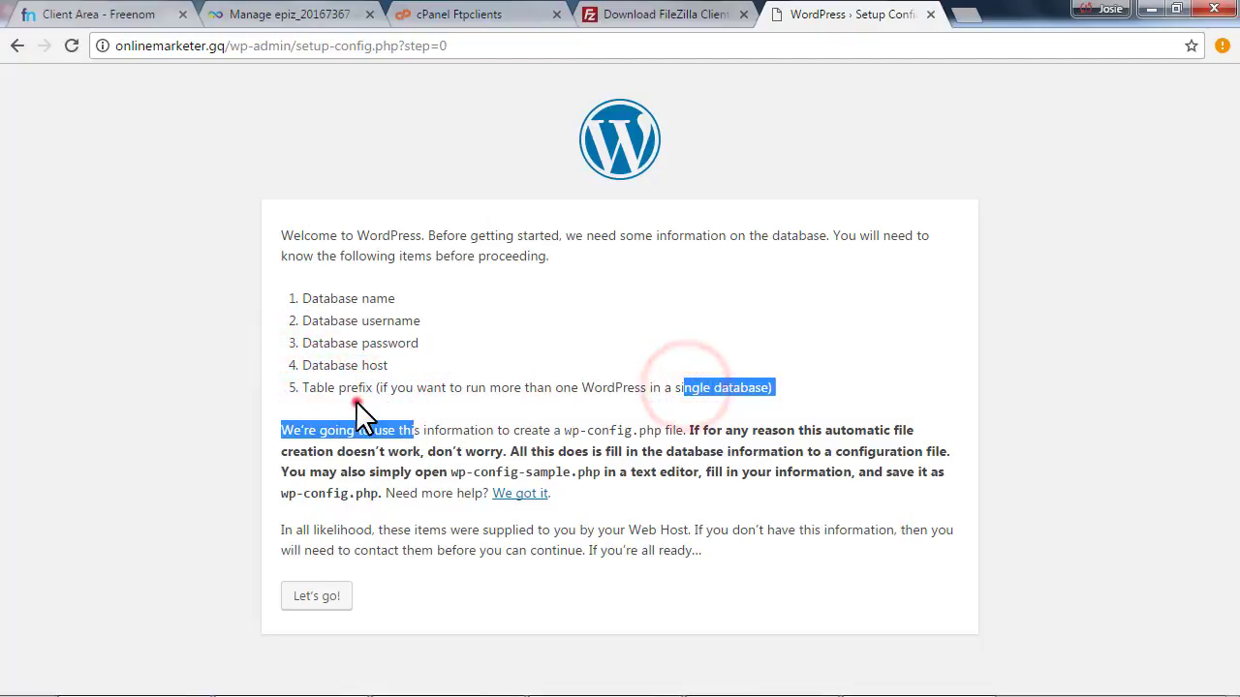
pyautogui.moveTo(345, 397); pyautogui.dragTo(564, 386)
pyautogui.click(694, 383)
pyautogui.moveTo(775, 384); pyautogui.dragTo(271, 396)
pyautogui.click(353, 377)
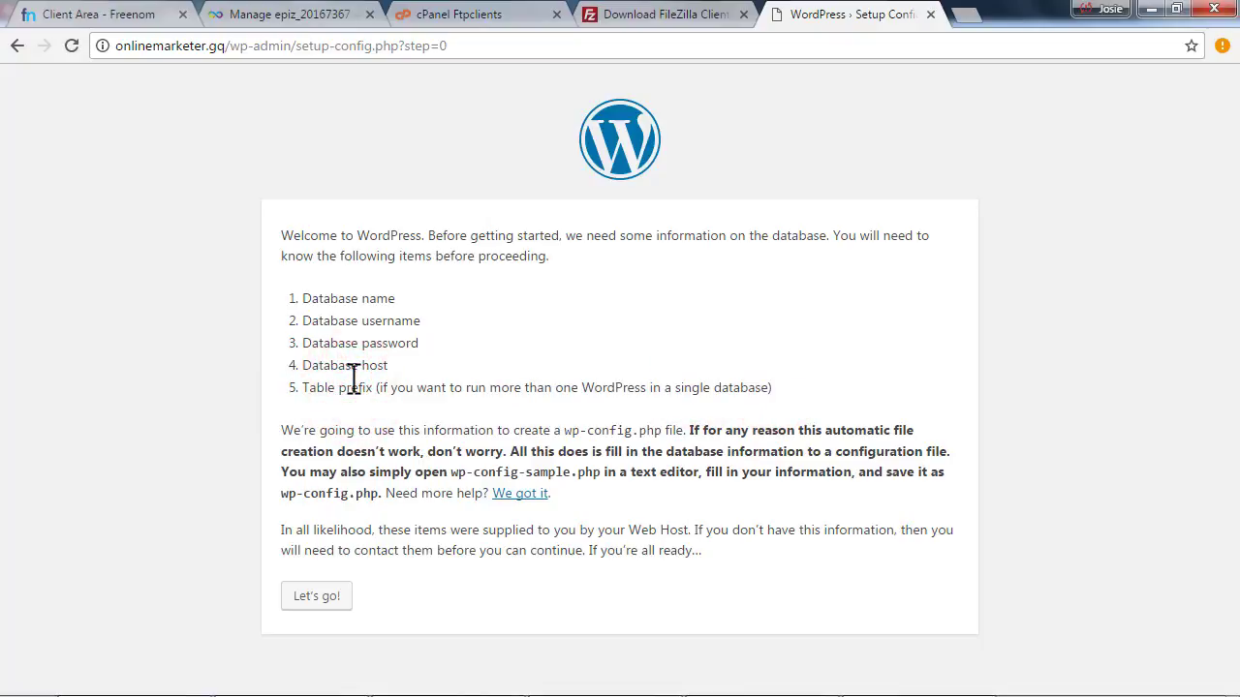
pyautogui.moveTo(337, 390); pyautogui.dragTo(589, 384)
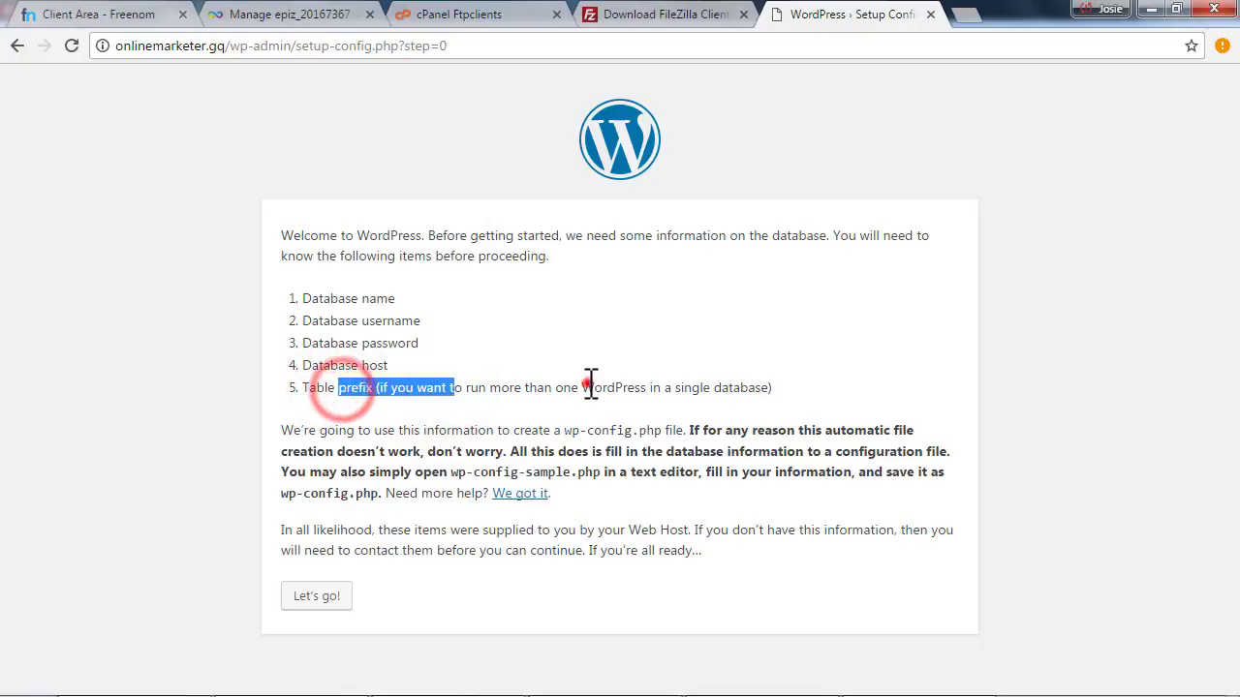
pyautogui.click(584, 387)
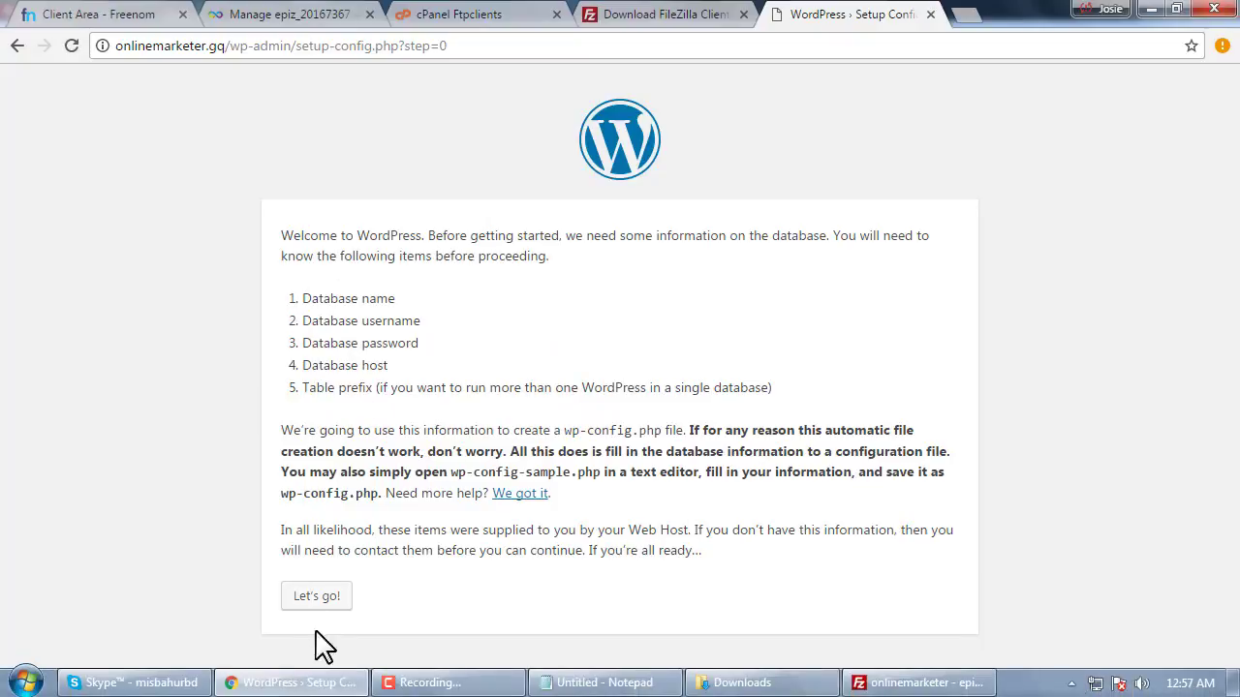
pyautogui.click(315, 598)
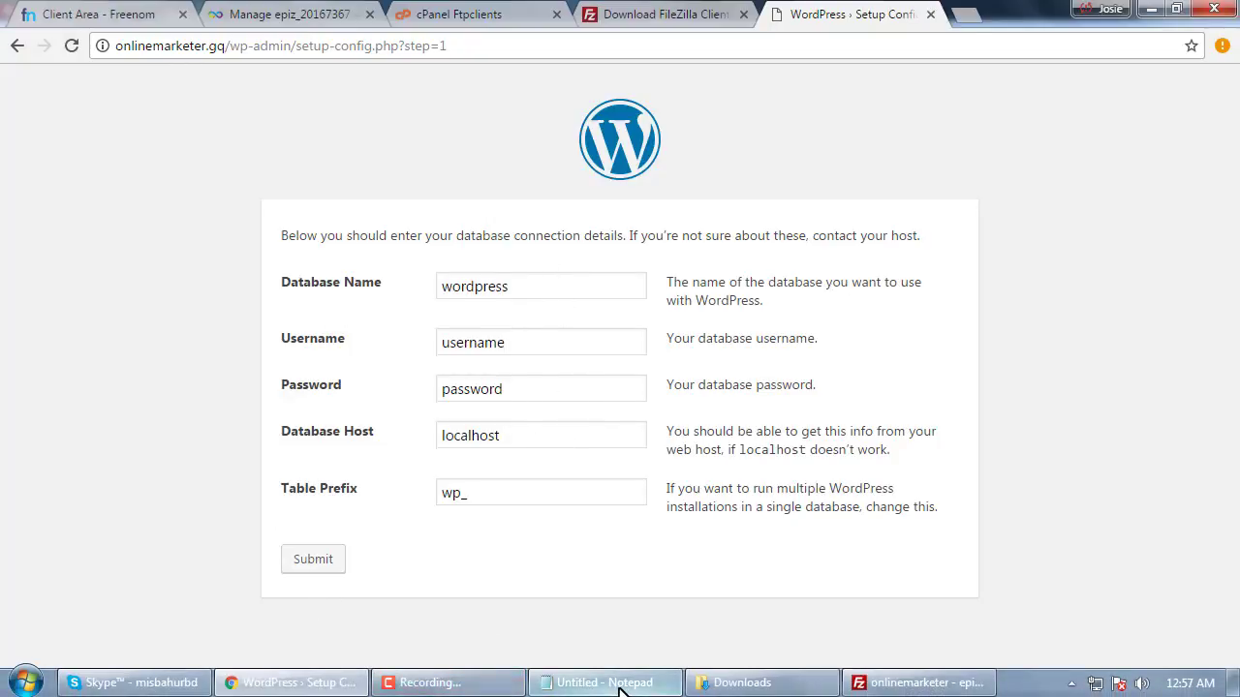
# Paste the database name from the credential notes into the Database Name field
pyautogui.click(620, 689)
pyautogui.moveTo(377, 170); pyautogui.dragTo(964, 254)
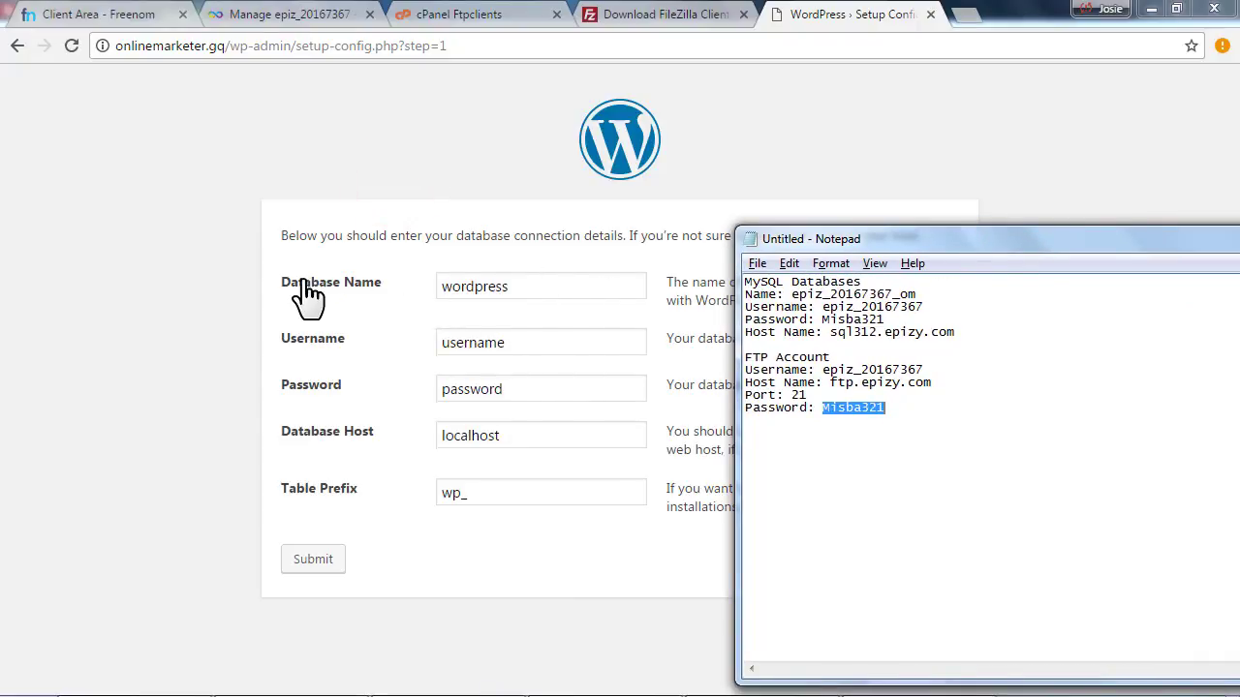
pyautogui.moveTo(934, 297); pyautogui.dragTo(918, 294)
pyautogui.hotkey('ctrl', 'c')
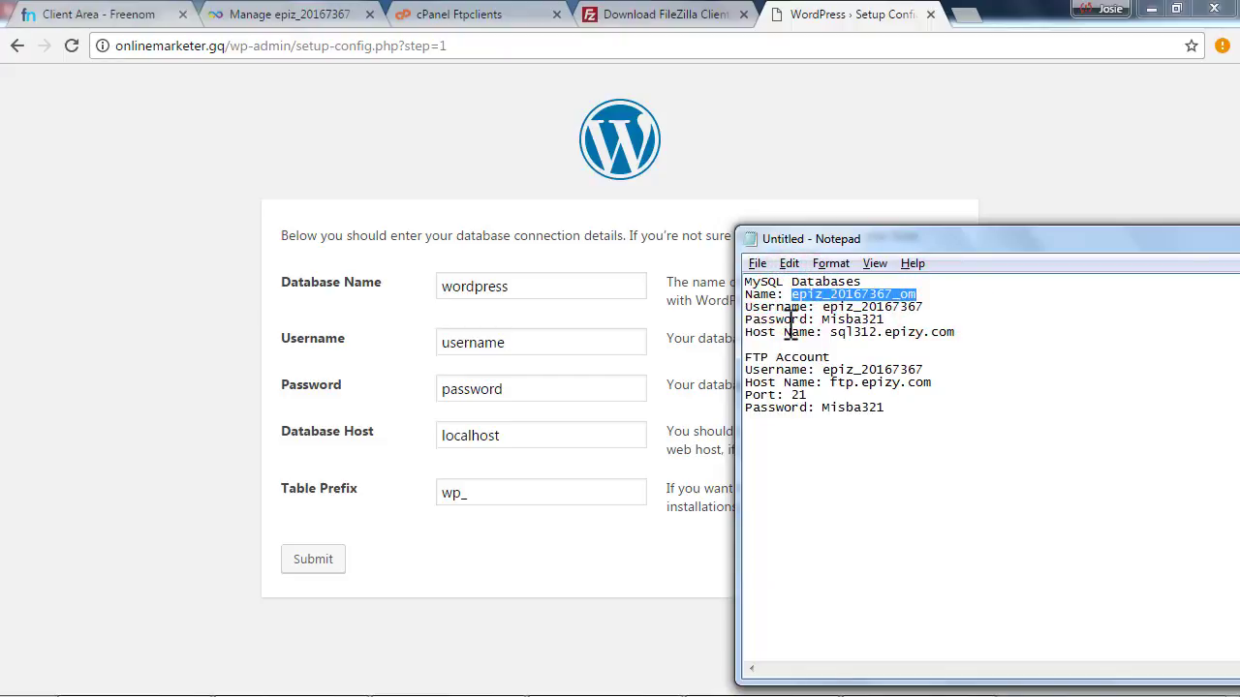
pyautogui.click(554, 279)
pyautogui.hotkey('ctrl', 'a')
pyautogui.hotkey('ctrl', 'v')
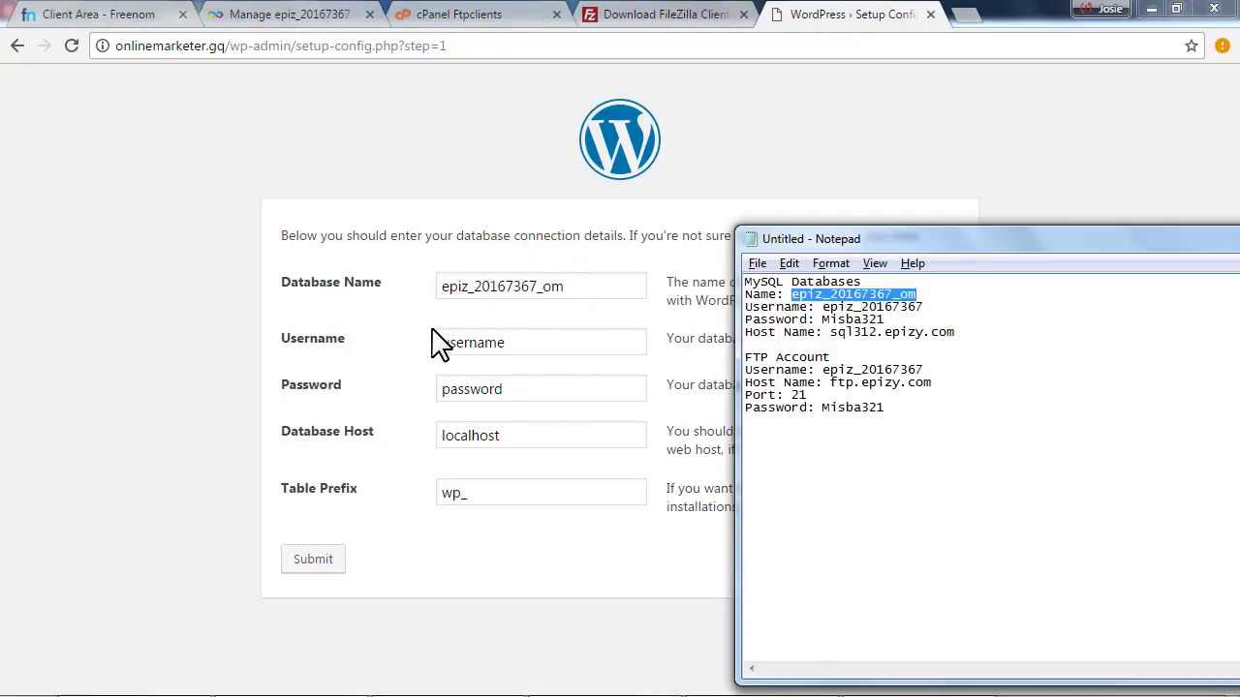
# Paste the database username from the notes into the Username field
pyautogui.moveTo(822, 307); pyautogui.dragTo(947, 307)
pyautogui.hotkey('ctrl', 'c')
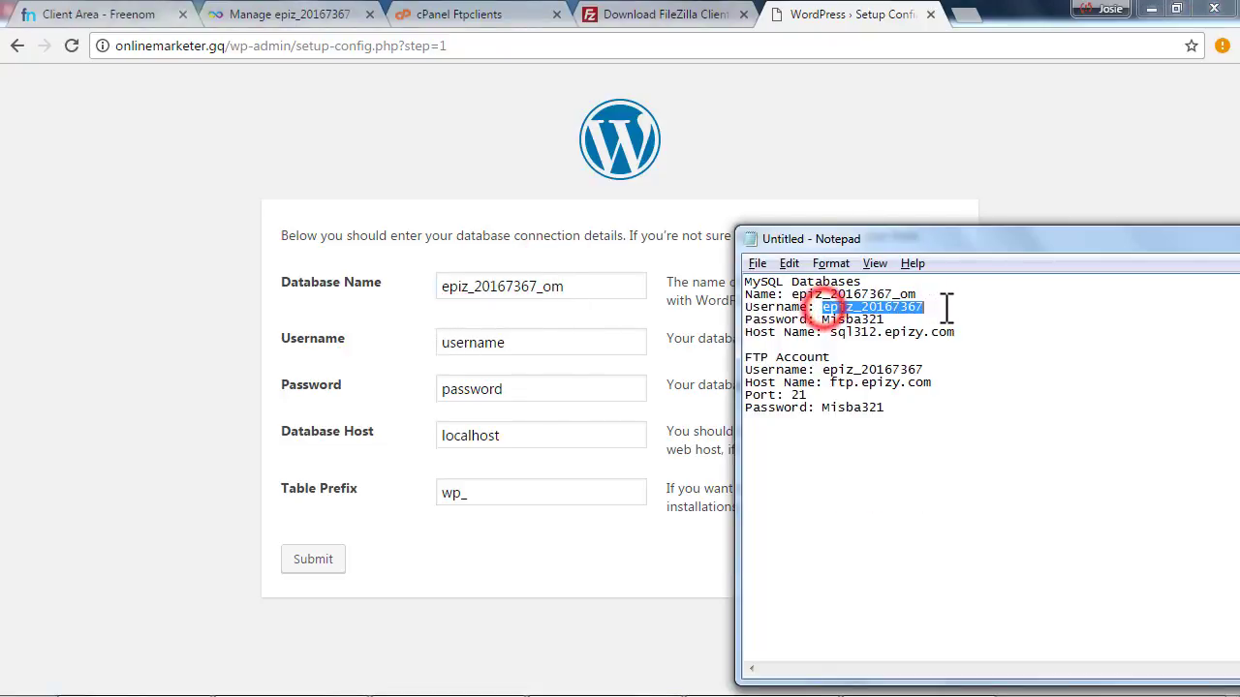
pyautogui.click(545, 334)
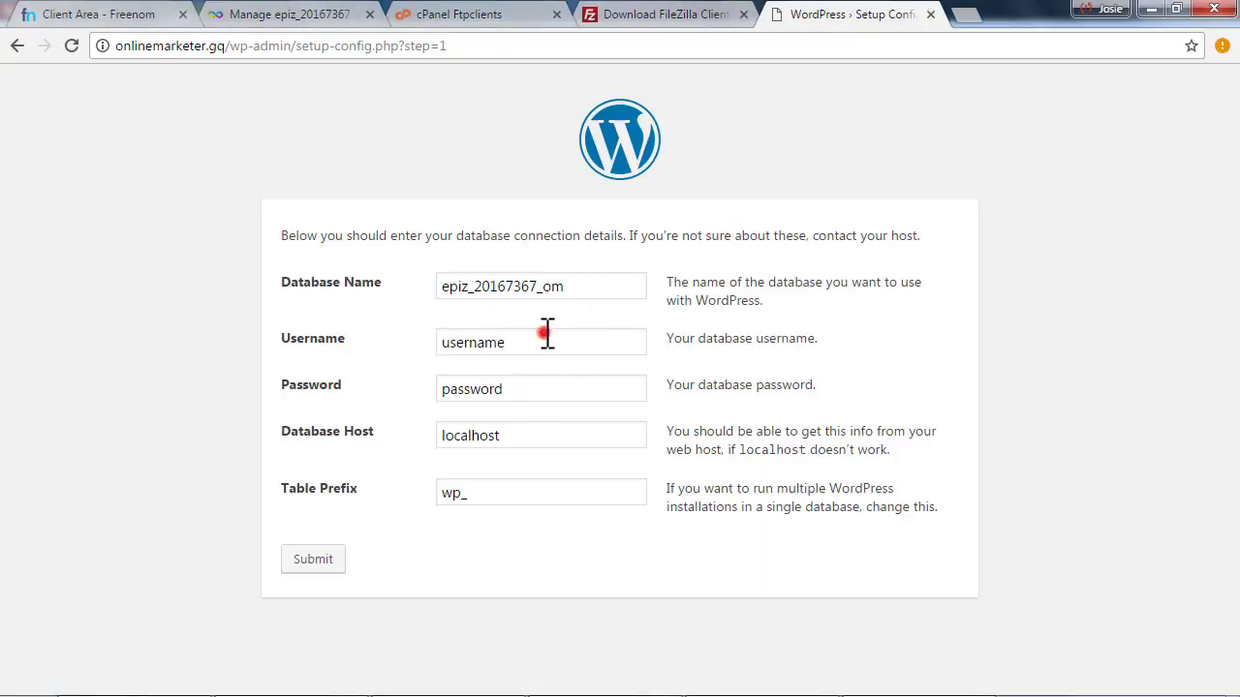
pyautogui.doubleClick(548, 335)
pyautogui.hotkey('ctrl', 'v')
# Copy the database password from the notes and go to the Password field
pyautogui.hotkey('alt', 'Tab')
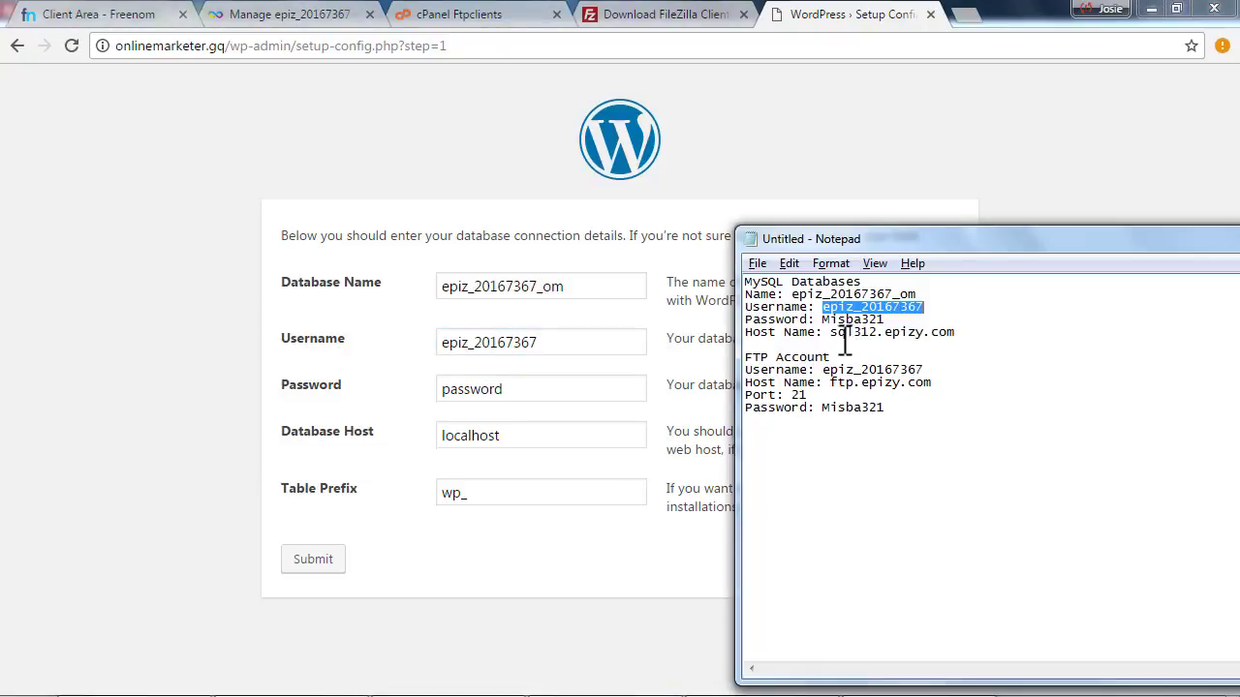
pyautogui.doubleClick(825, 320)
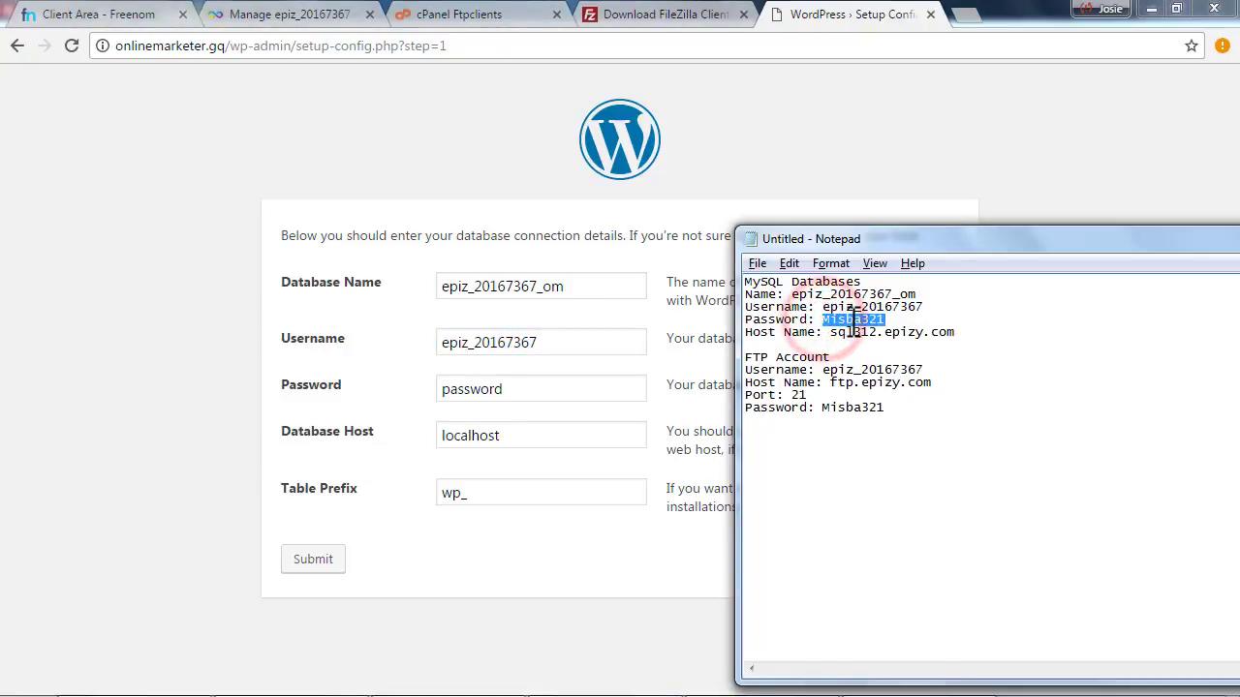
pyautogui.rightClick(850, 323)
pyautogui.click(897, 385)
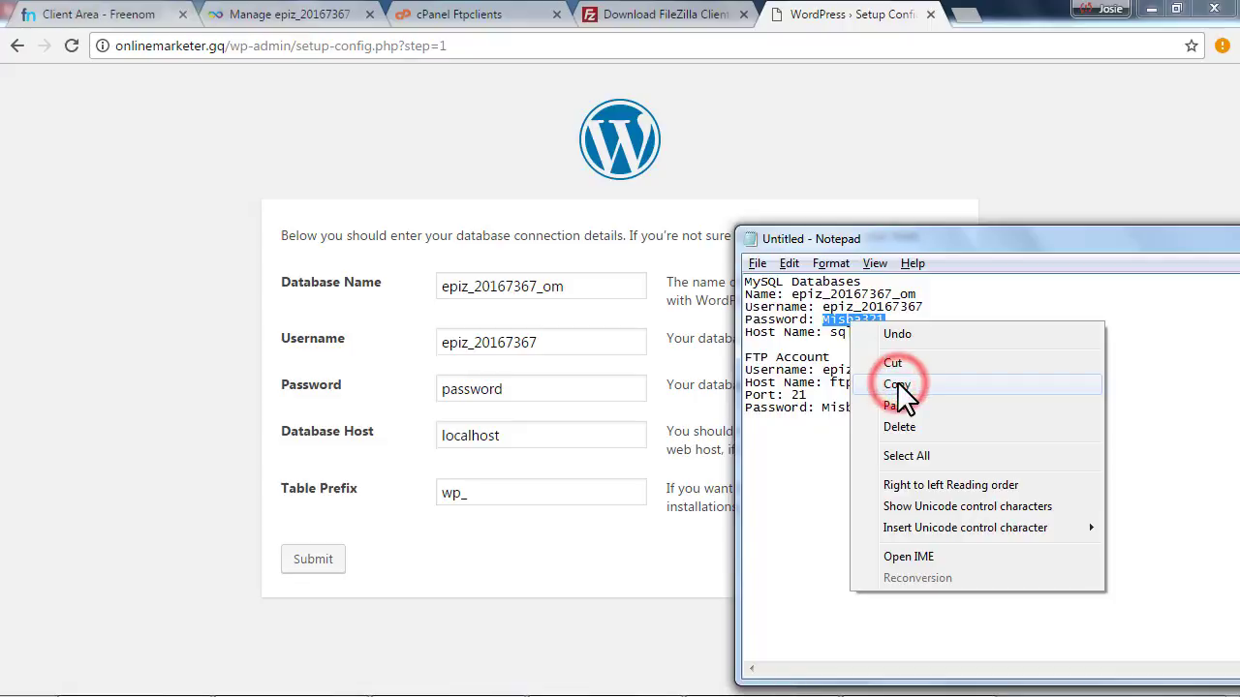
pyautogui.click(553, 384)
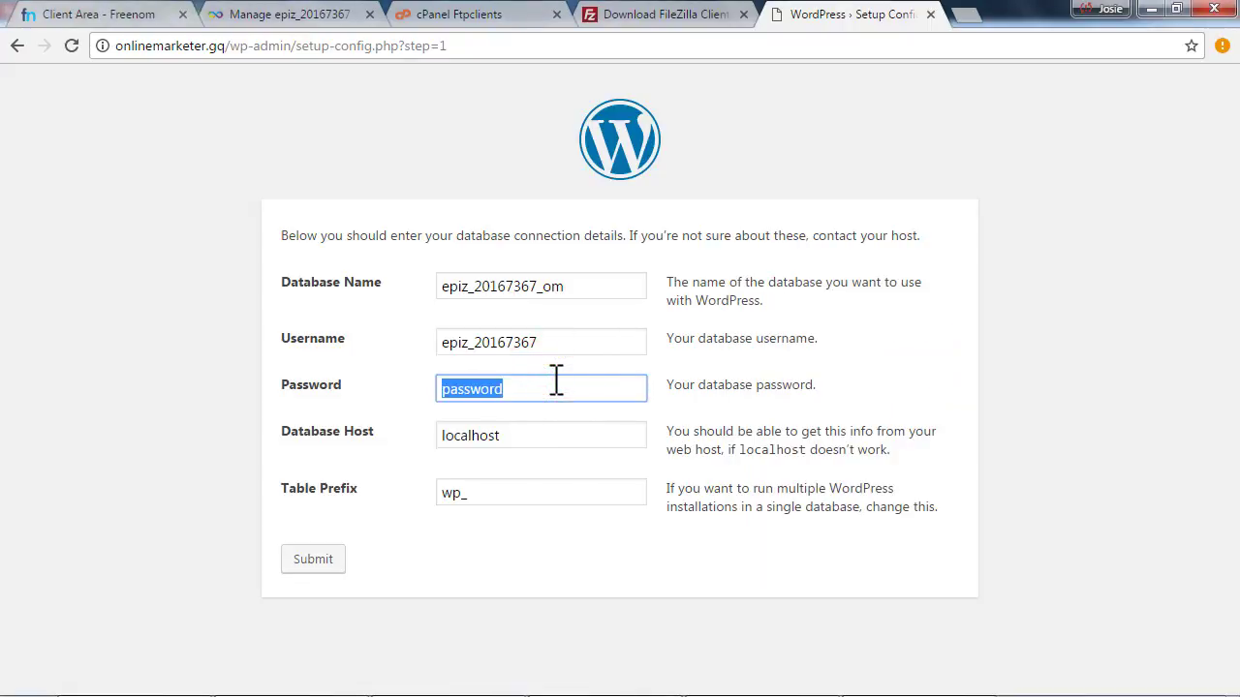
# Replace localhost with sql312.epizy.com as the Database Host
pyautogui.click(373, 443)
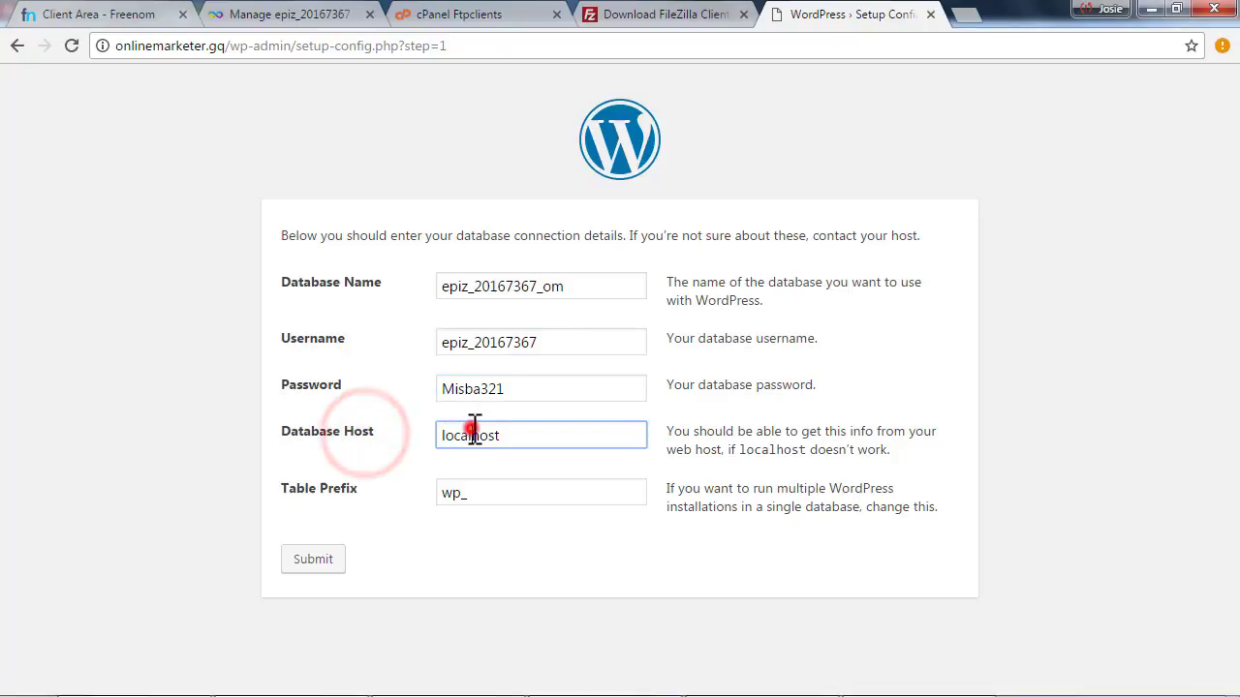
pyautogui.click(473, 430)
pyautogui.hotkey('alt', 'Tab')
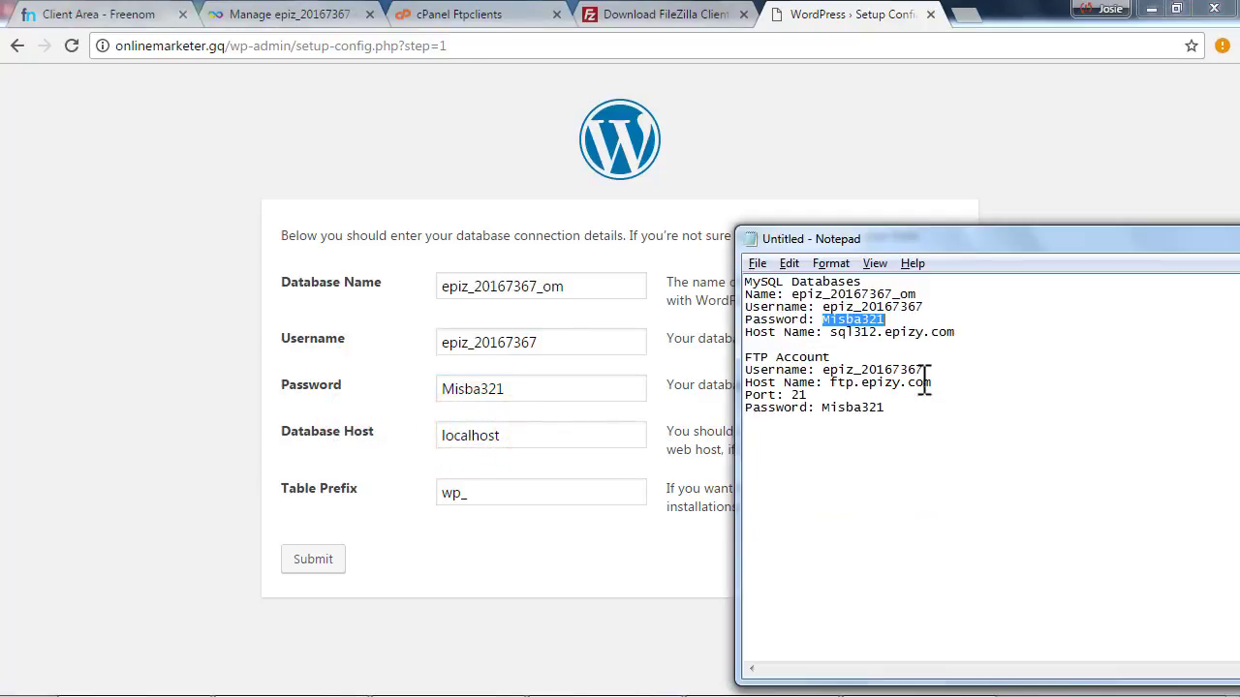
pyautogui.moveTo(831, 332); pyautogui.dragTo(974, 334)
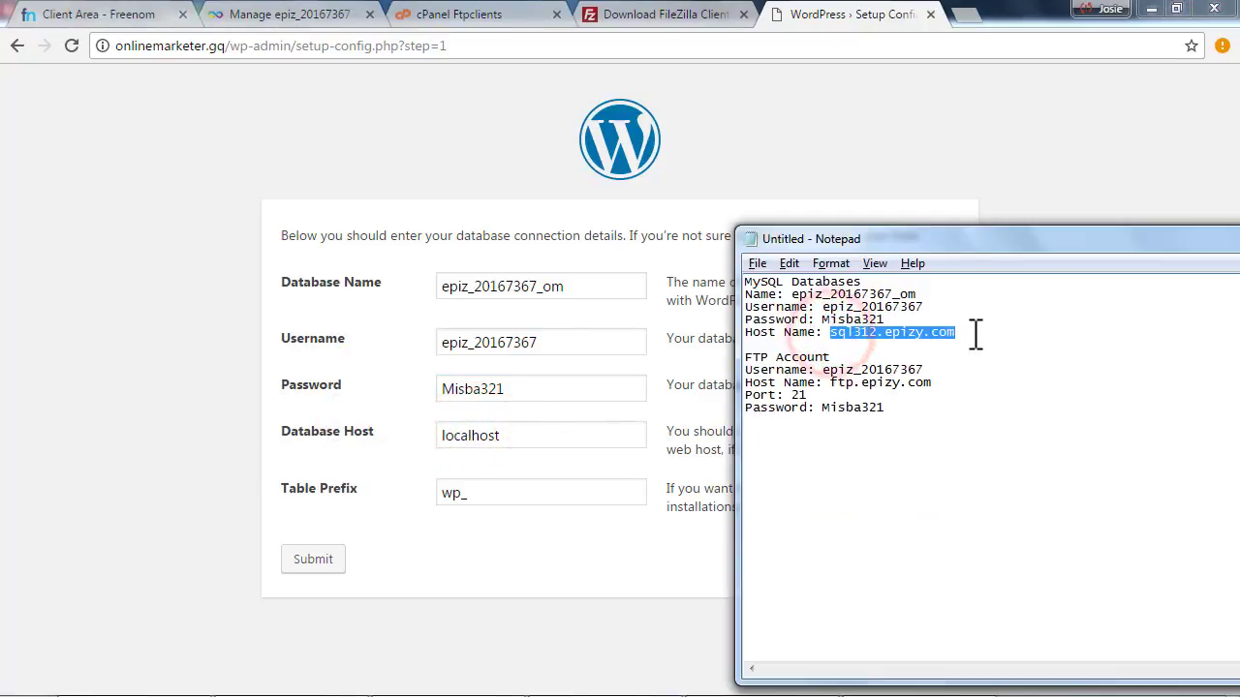
pyautogui.click(603, 432)
pyautogui.doubleClick(525, 435)
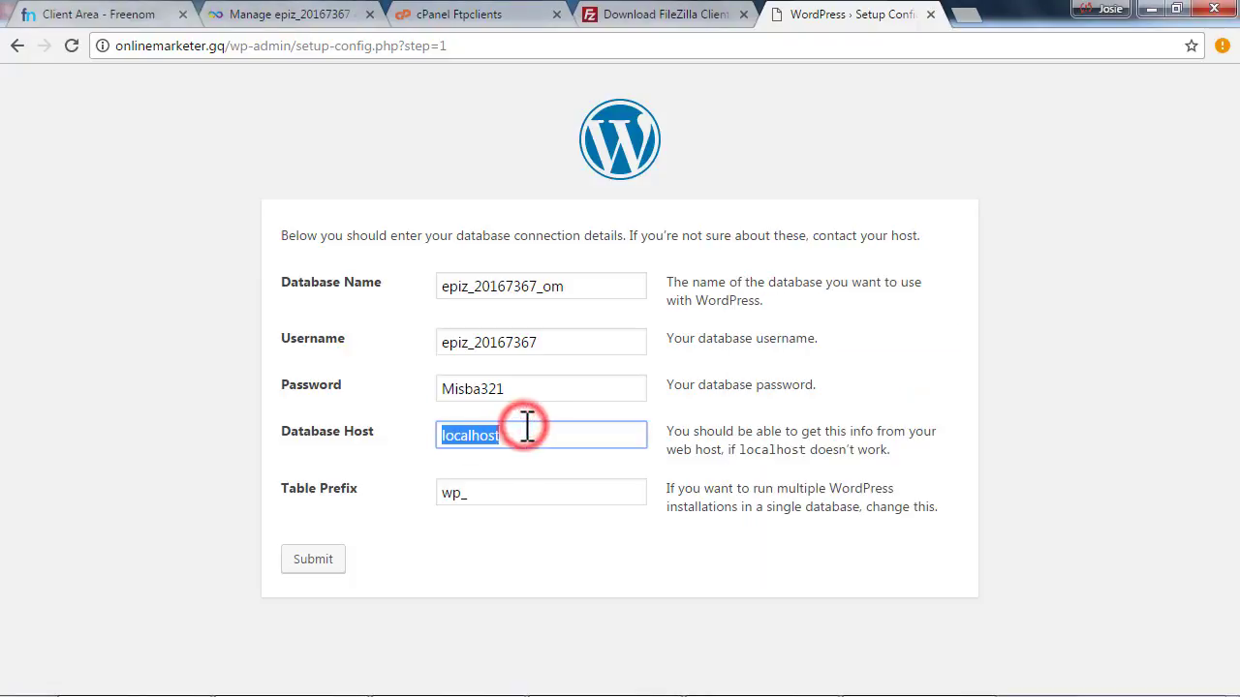
pyautogui.hotkey('ctrl', 'v')
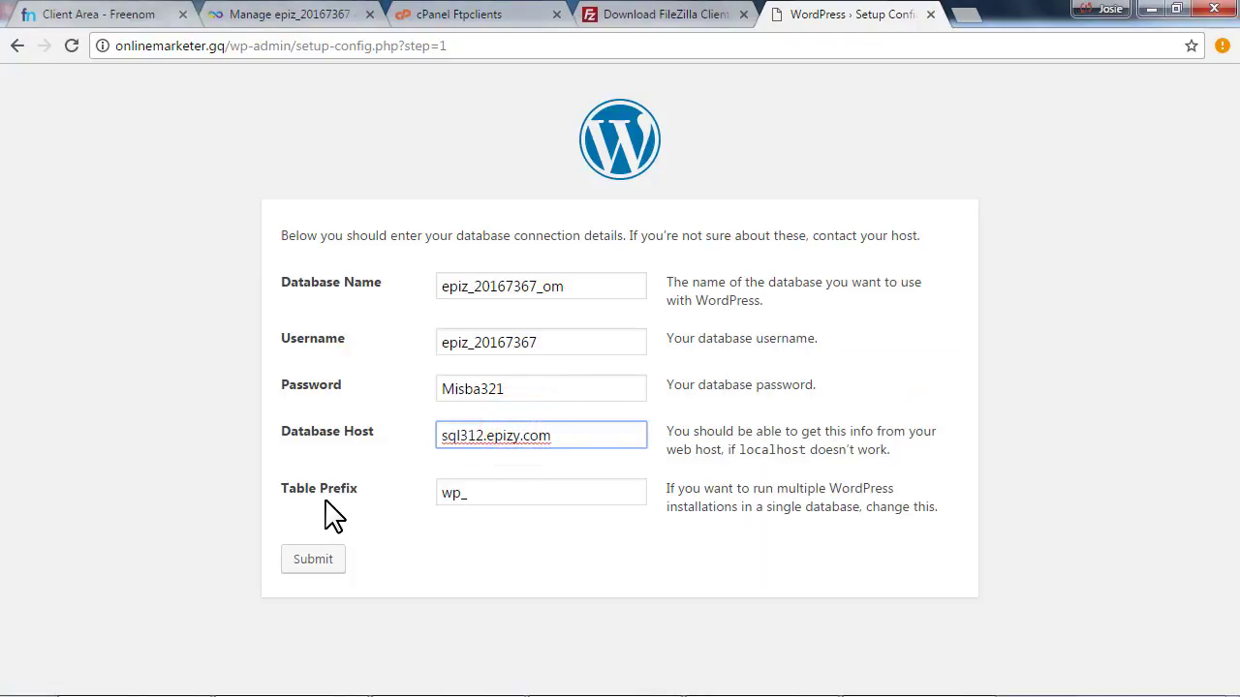
# Leave the Table Prefix at wp_
pyautogui.click(497, 491)
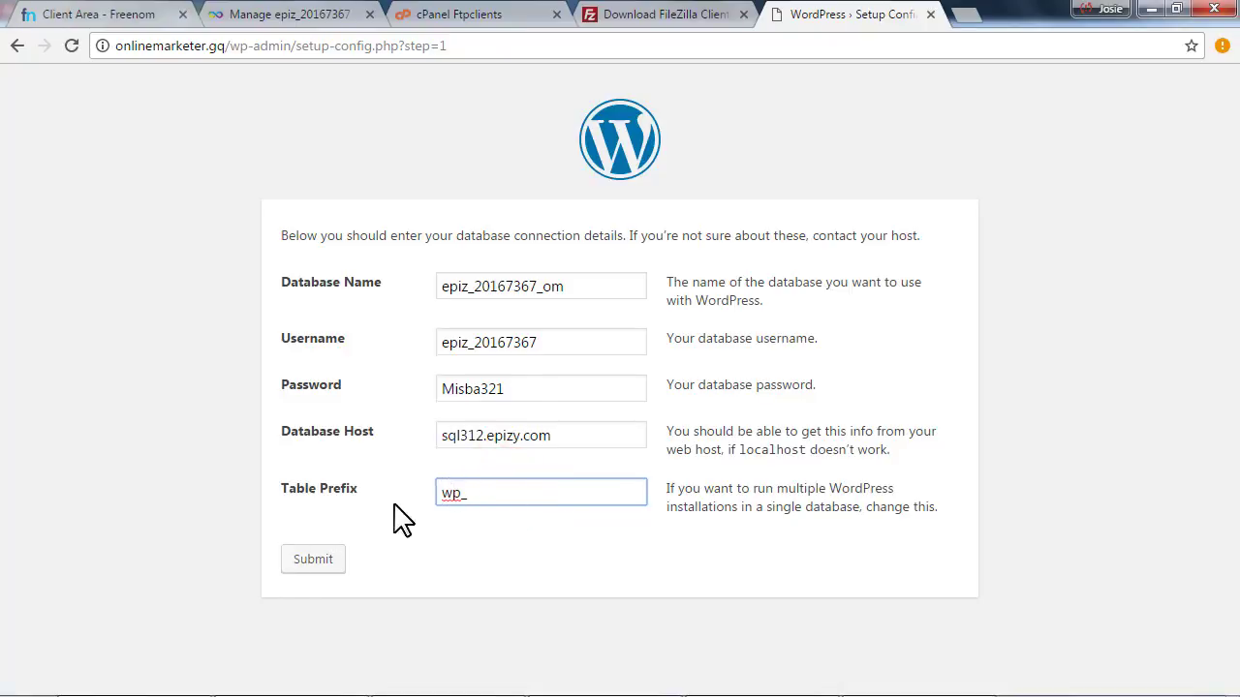
pyautogui.click(417, 501)
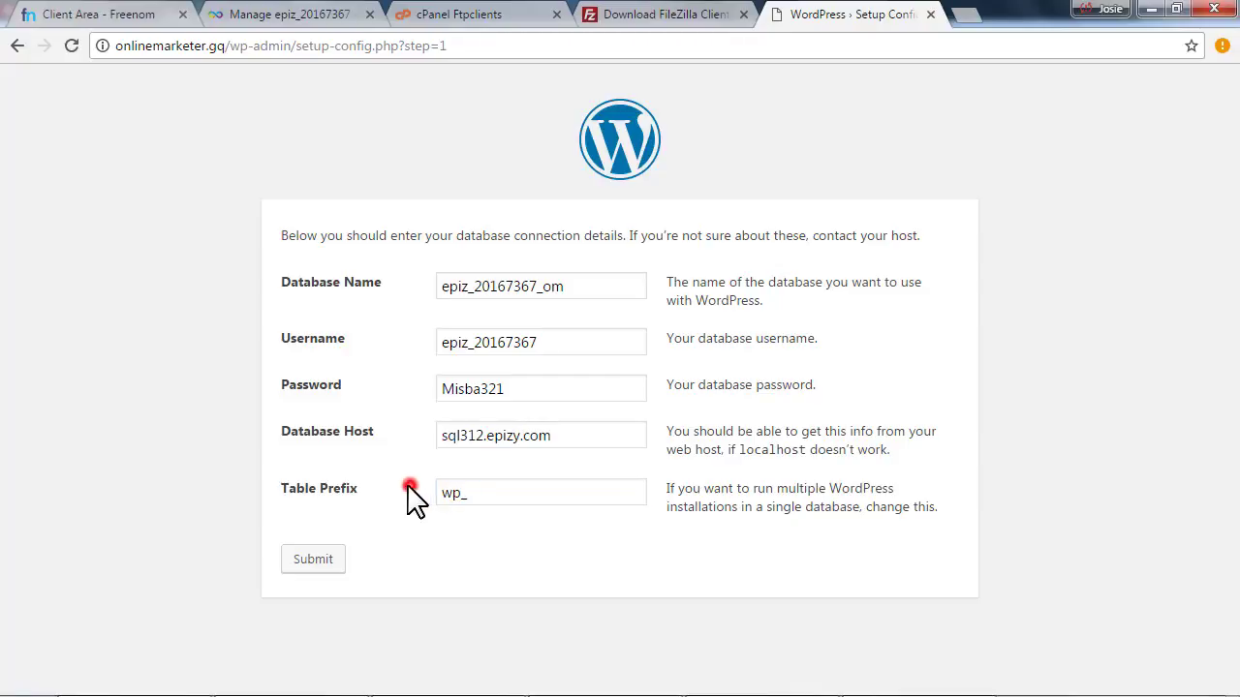
pyautogui.moveTo(455, 495); pyautogui.dragTo(437, 498)
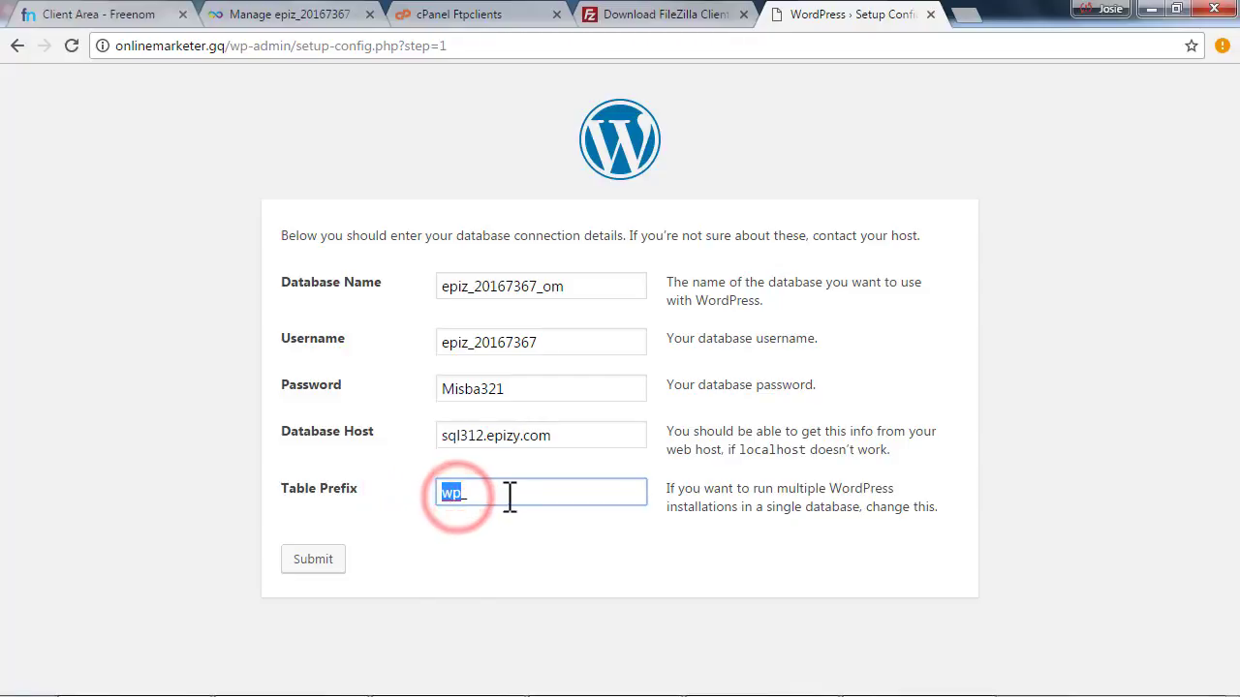
pyautogui.click(423, 505)
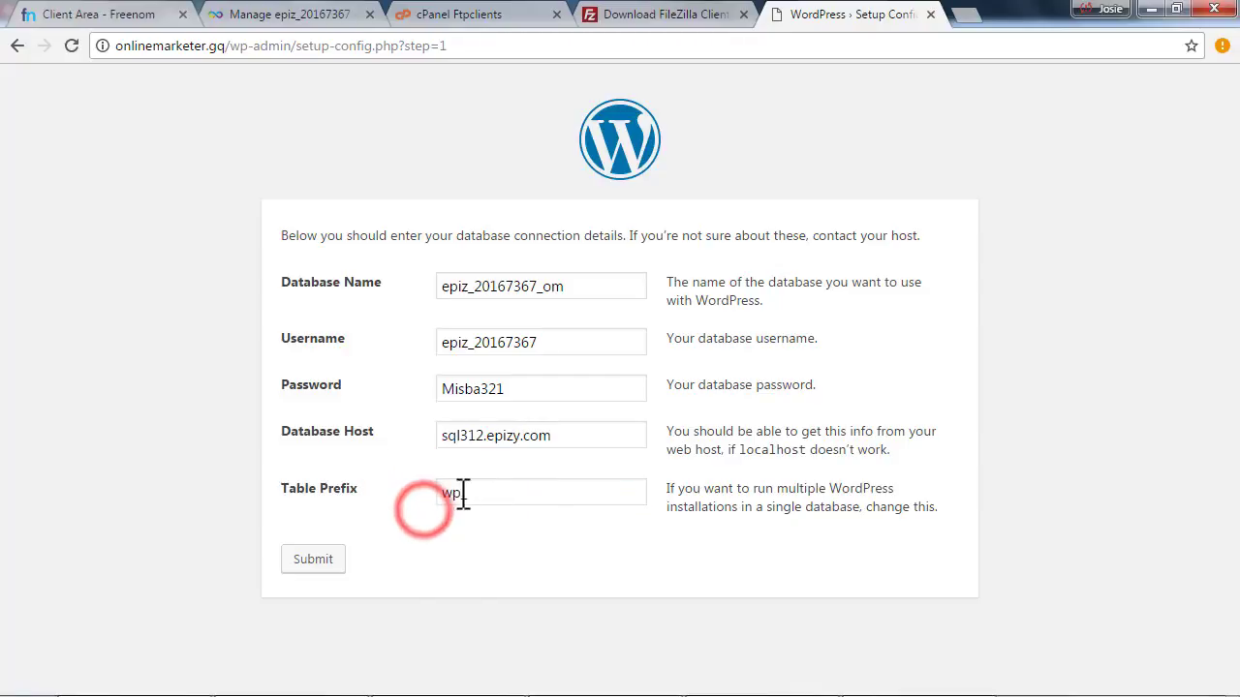
pyautogui.click(490, 492)
pyautogui.click(395, 486)
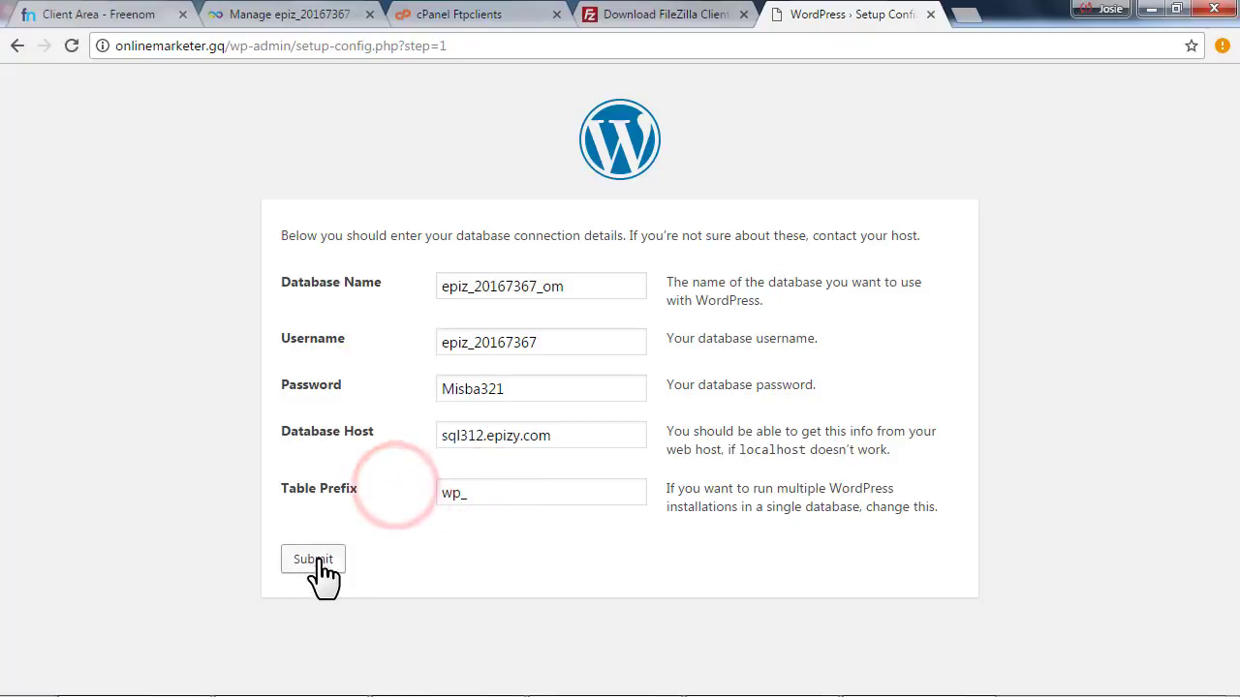
pyautogui.click(562, 492)
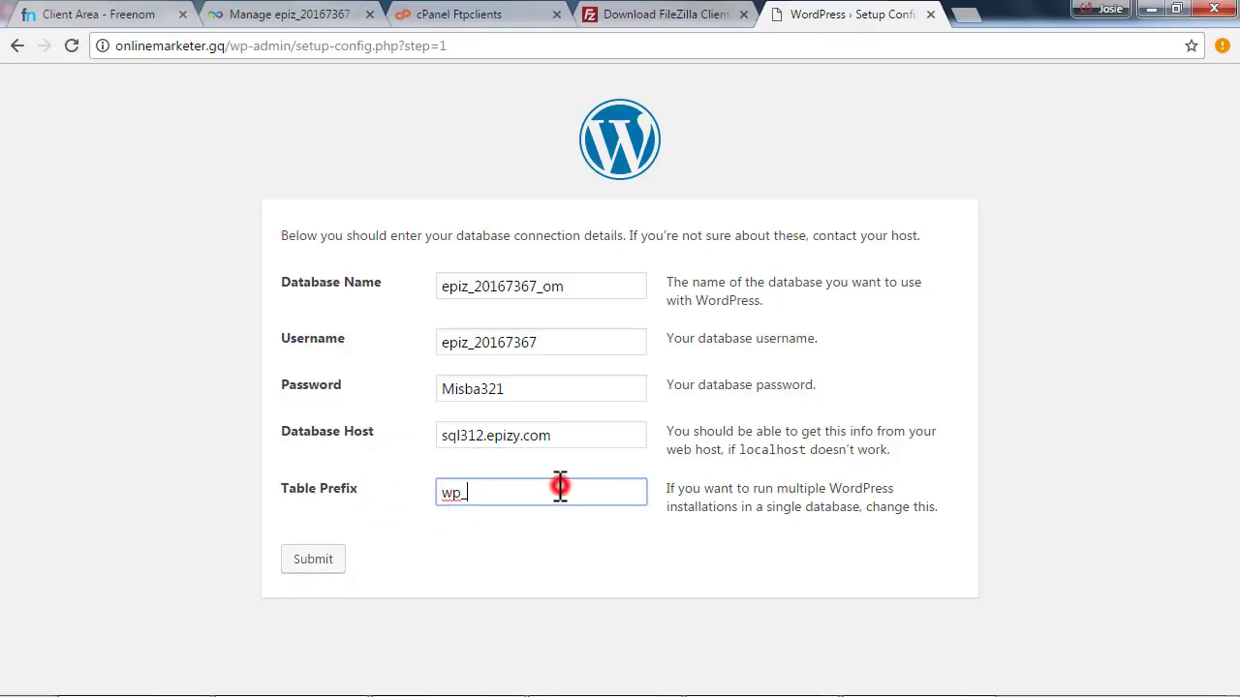
pyautogui.click(434, 516)
# Submit the database details, hit the connection error, and return to the form via Try again
pyautogui.click(304, 562)
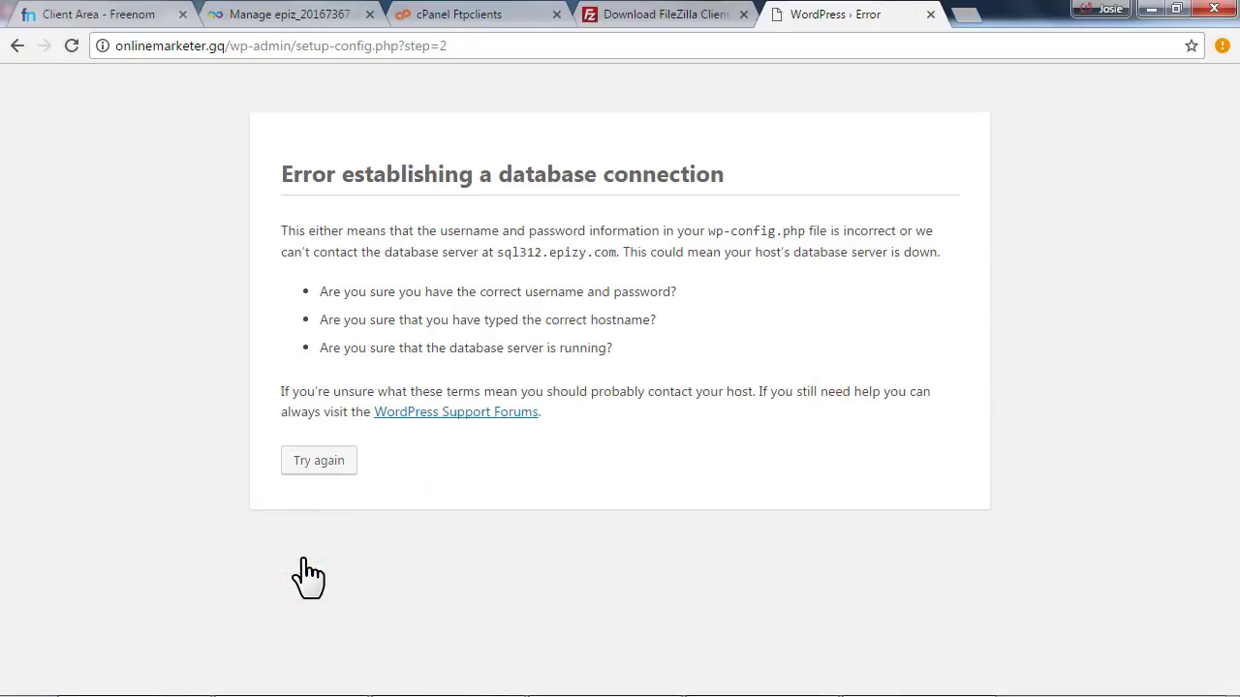
pyautogui.click(301, 462)
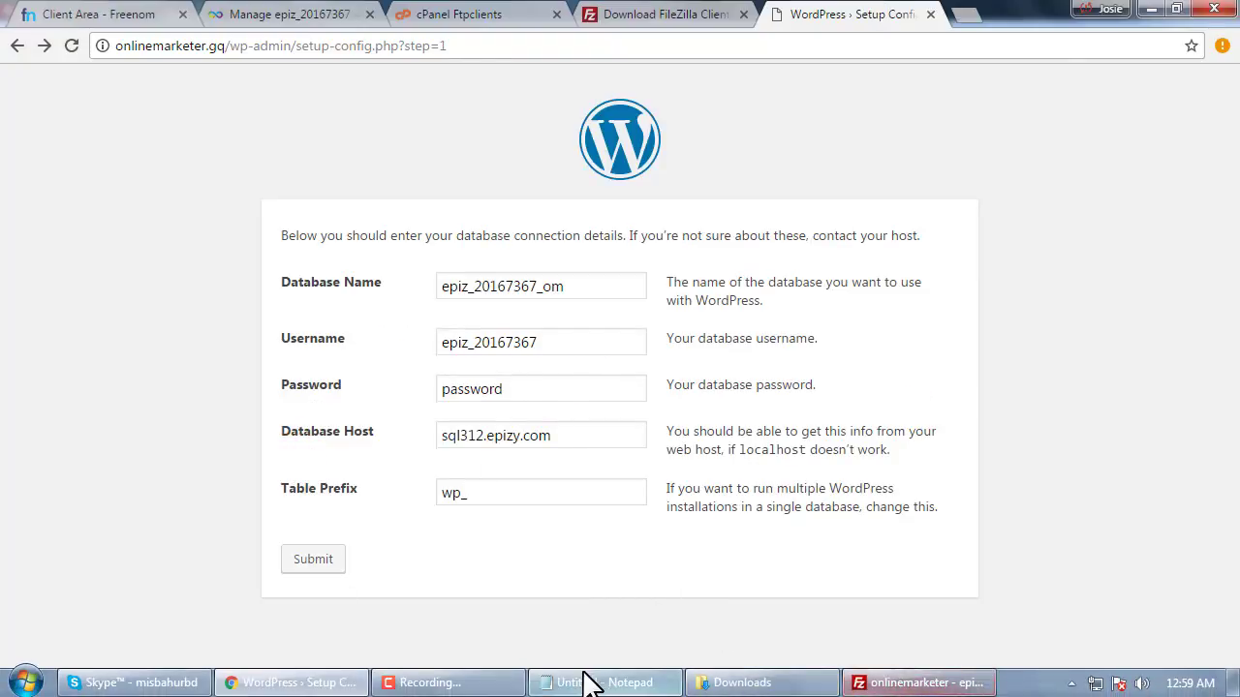
pyautogui.click(581, 675)
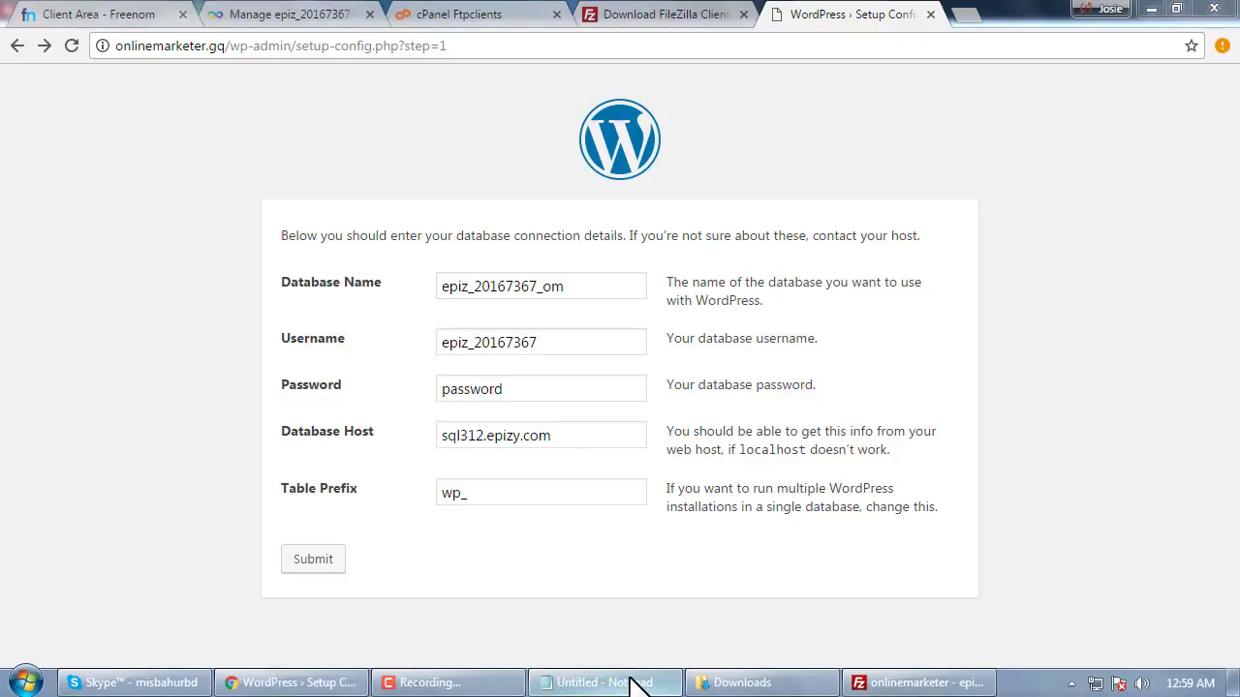
# Review the saved database credentials, then go to the VistaPanel control panel login page
pyautogui.click(635, 682)
pyautogui.click(1032, 379)
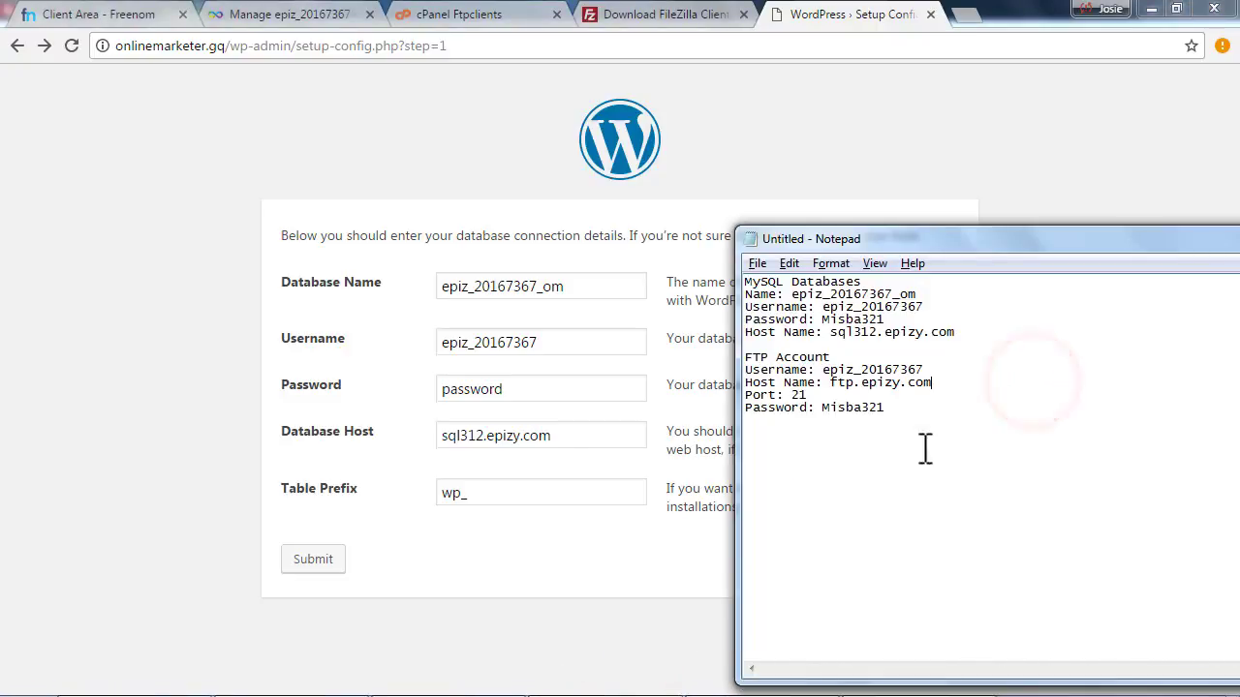
pyautogui.click(573, 581)
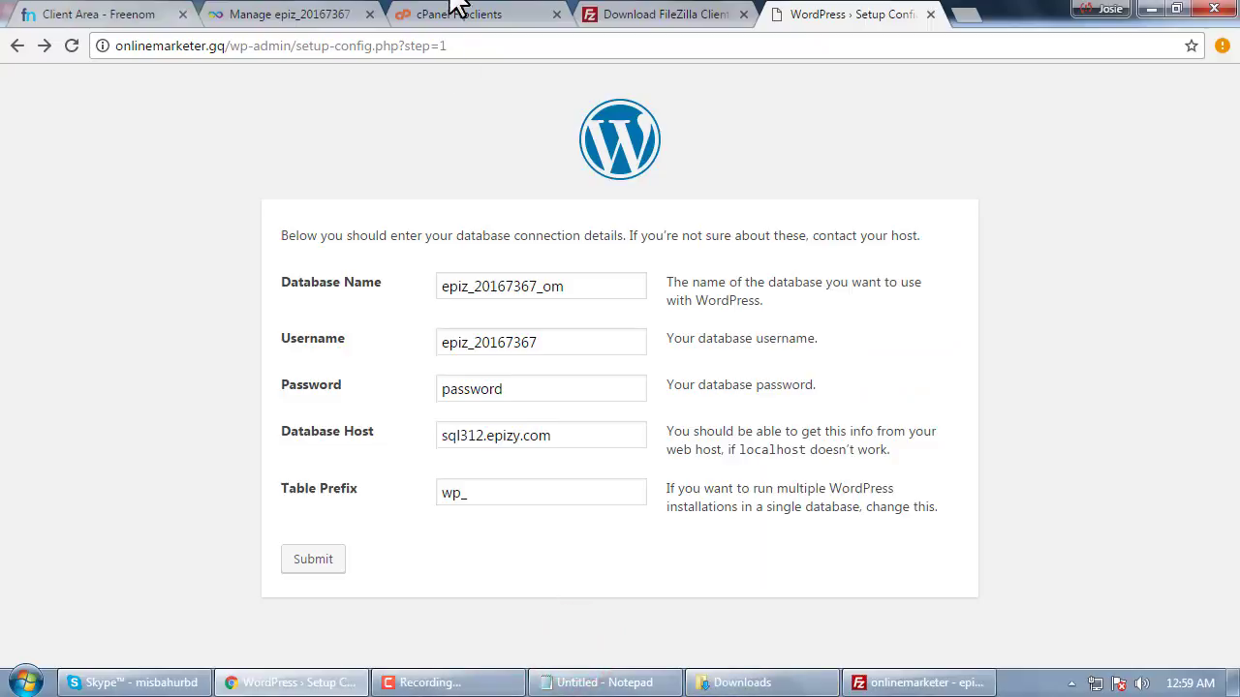
pyautogui.click(258, 21)
pyautogui.scroll(-3, 822, 378)
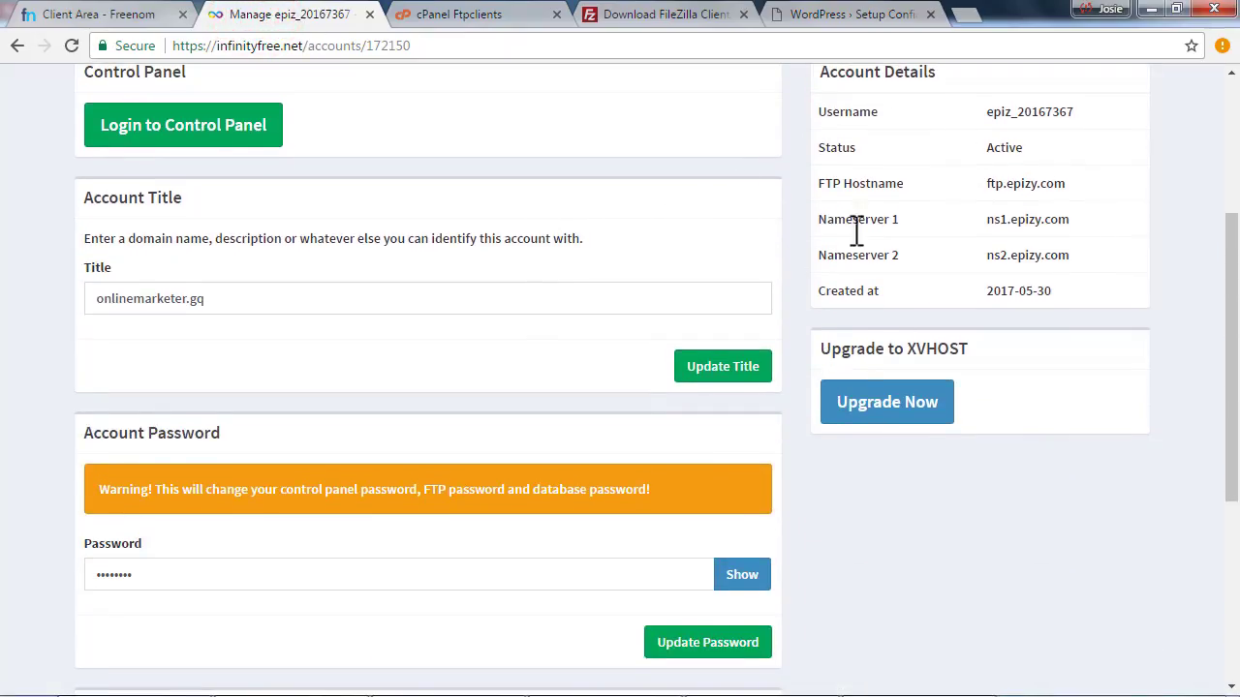
pyautogui.click(444, 15)
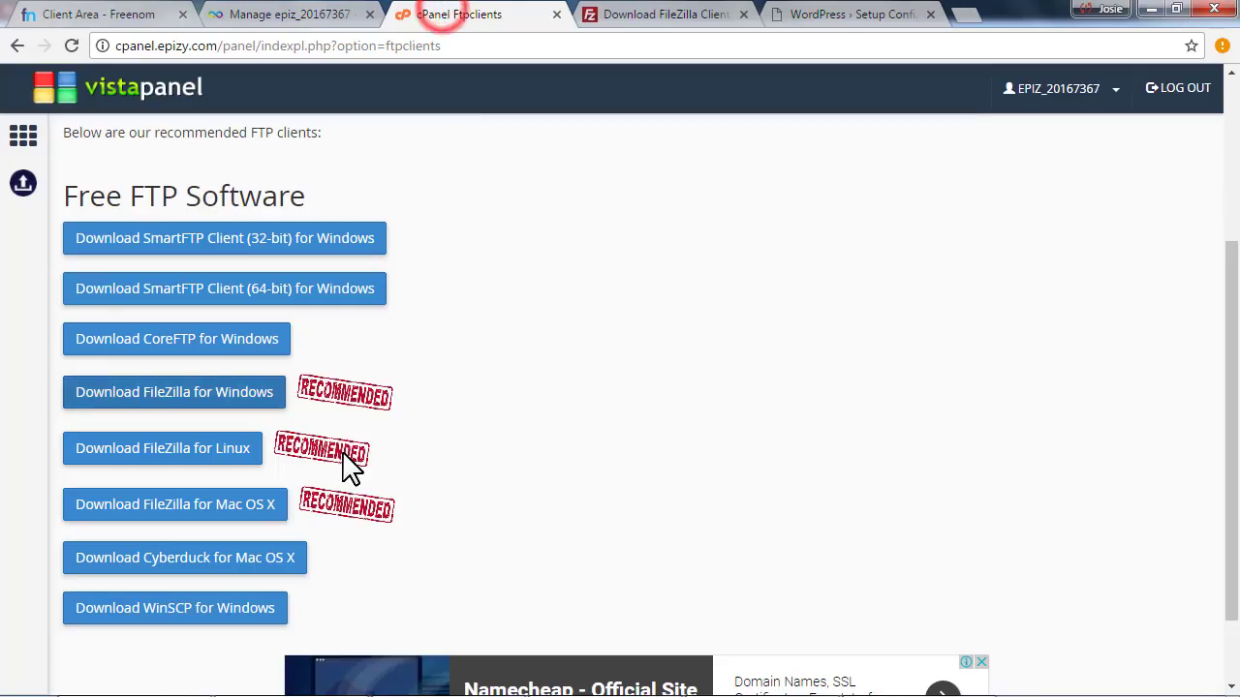
pyautogui.scroll(-2, 462, 409)
pyautogui.scroll(5, 291, 339)
pyautogui.click(22, 133)
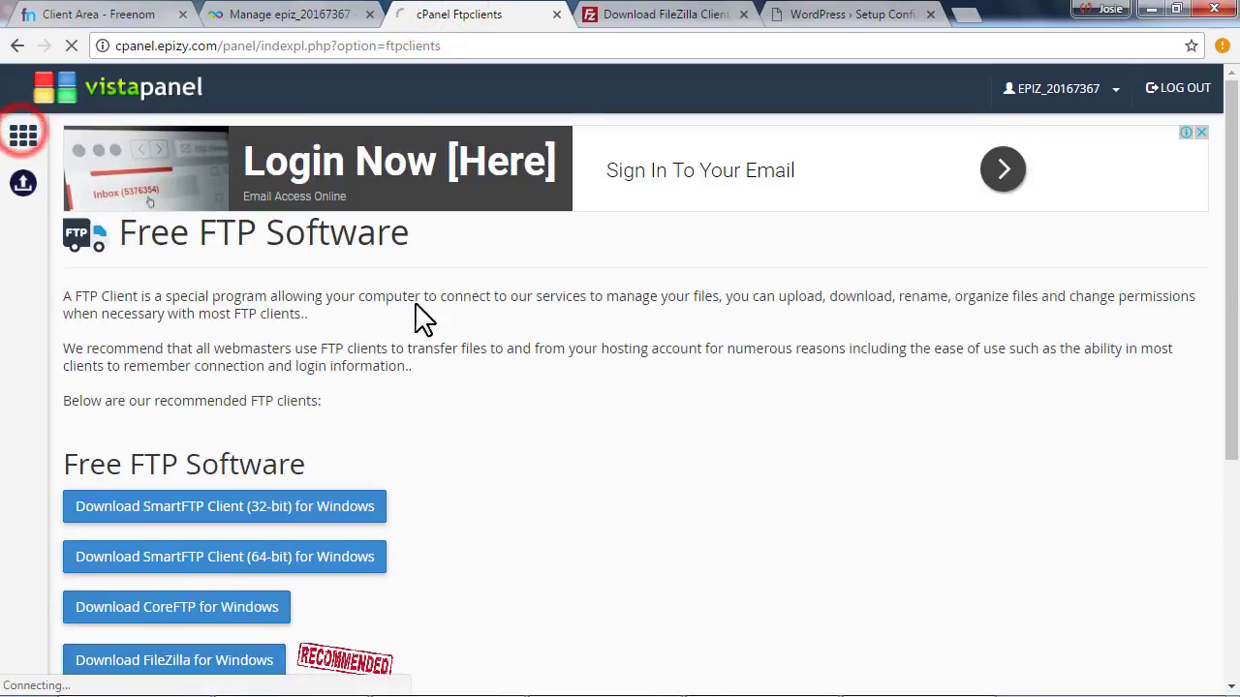
pyautogui.click(613, 129)
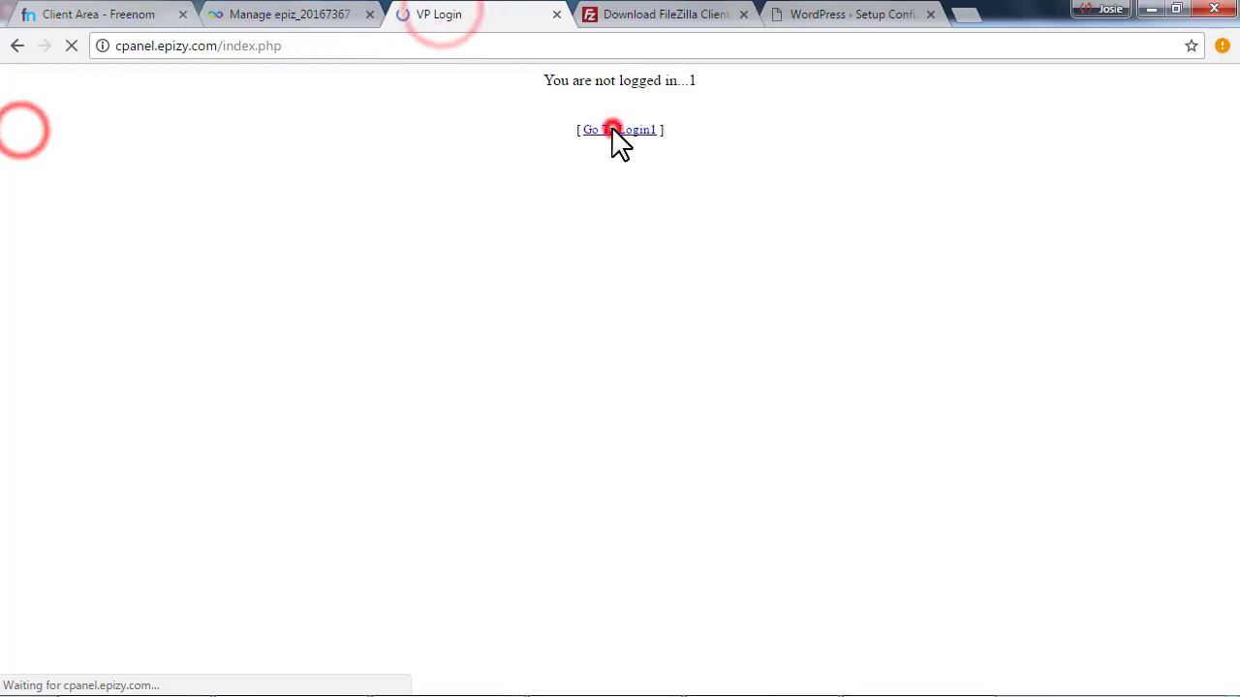
# Log in to VistaPanel with the username copied from the InfinityFree account page and the cPanel password
pyautogui.click(324, 13)
pyautogui.doubleClick(1029, 402)
pyautogui.hotkey('ctrl', 'c')
pyautogui.click(435, 13)
pyautogui.click(609, 332)
pyautogui.hotkey('ctrl', 'v')
pyautogui.press('Tab')
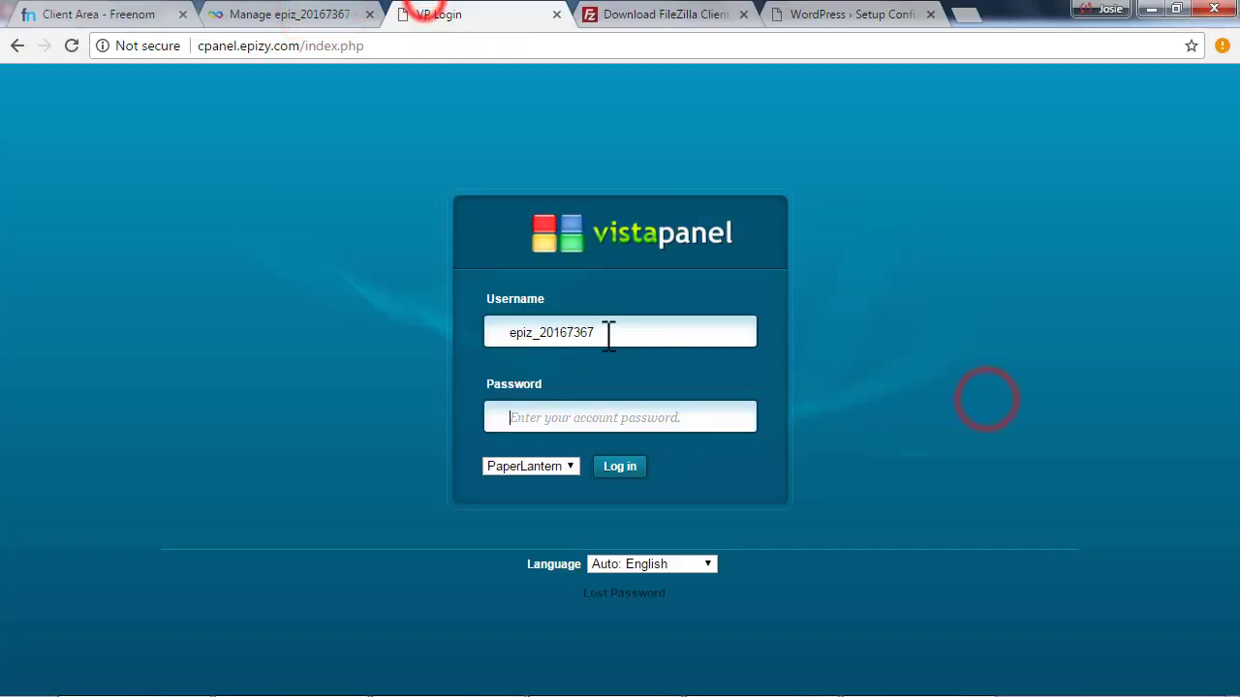
pyautogui.write('********')
pyautogui.press('Return')
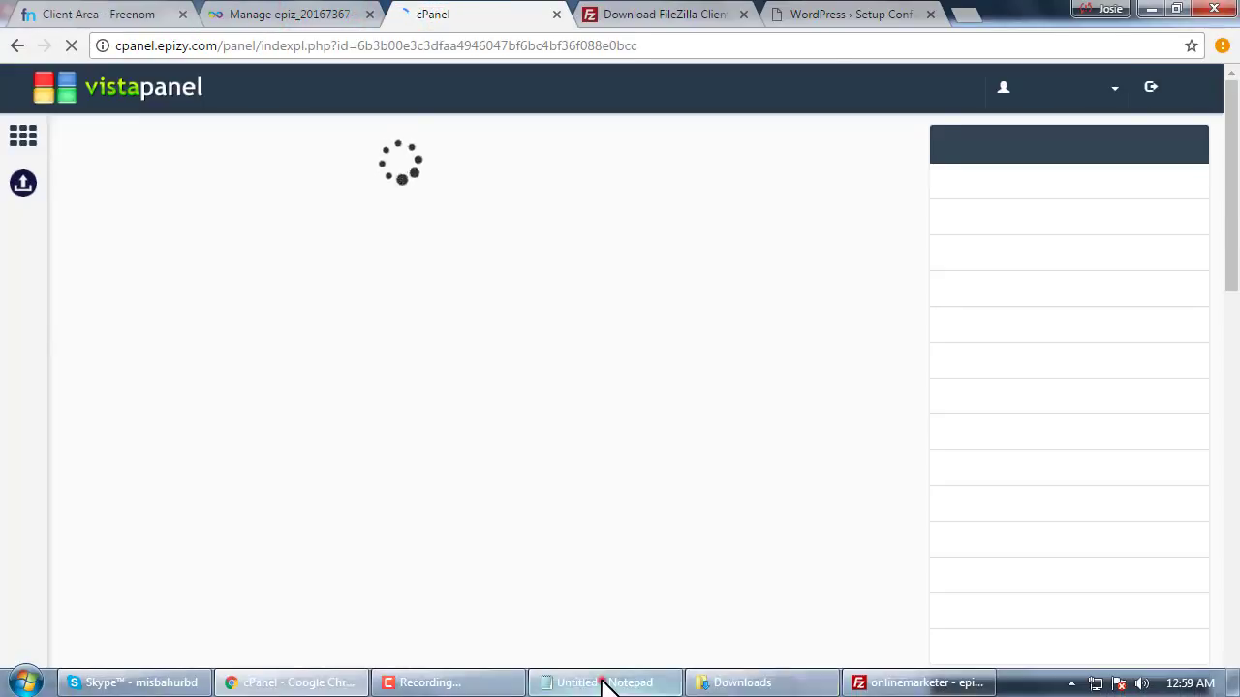
# Open MySQL Databases and compare the current database and host name against the saved notes
pyautogui.click(603, 681)
pyautogui.click(601, 678)
pyautogui.scroll(-10, 309, 406)
pyautogui.scroll(-5, 388, 426)
pyautogui.scroll(10, 407, 421)
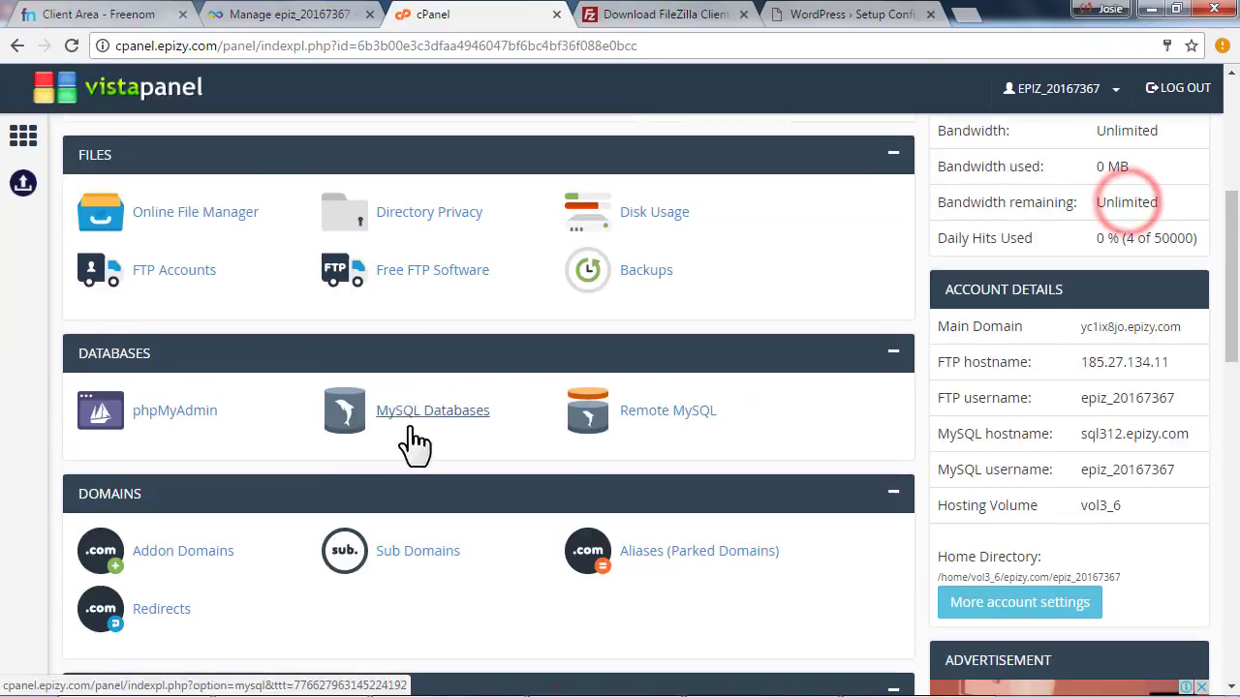
pyautogui.click(407, 417)
pyautogui.scroll(-4, 407, 412)
pyautogui.click(920, 672)
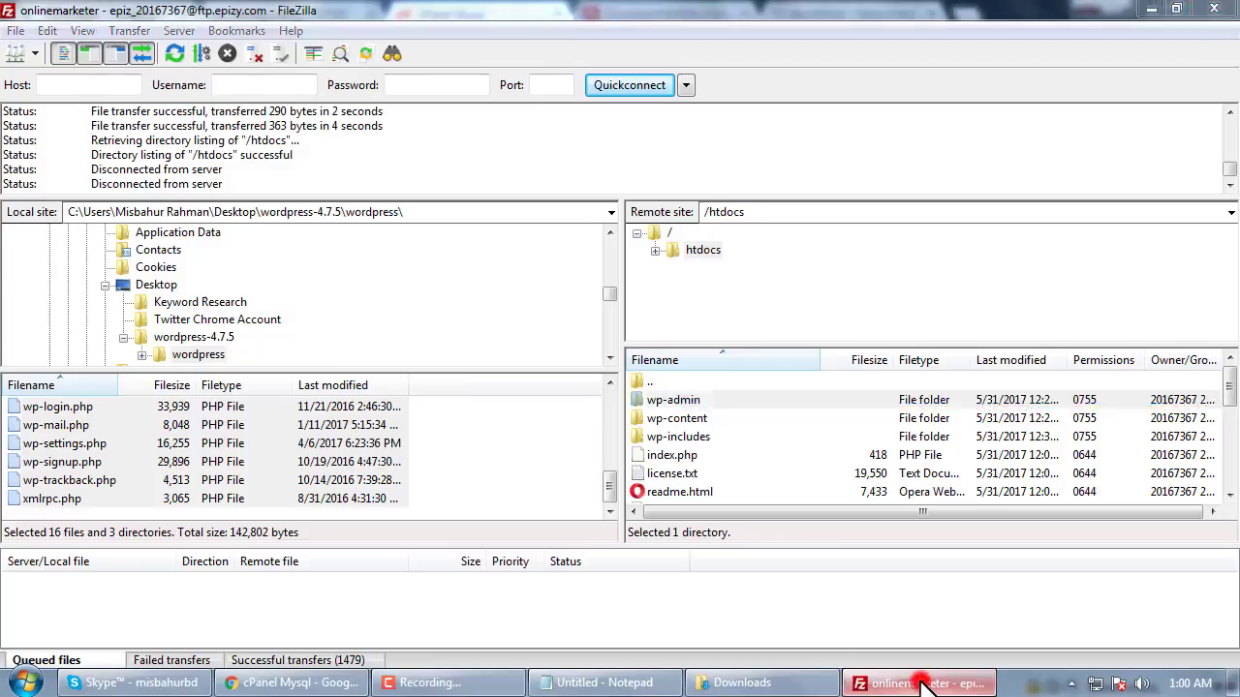
pyautogui.click(636, 682)
pyautogui.moveTo(951, 232); pyautogui.dragTo(1130, 220)
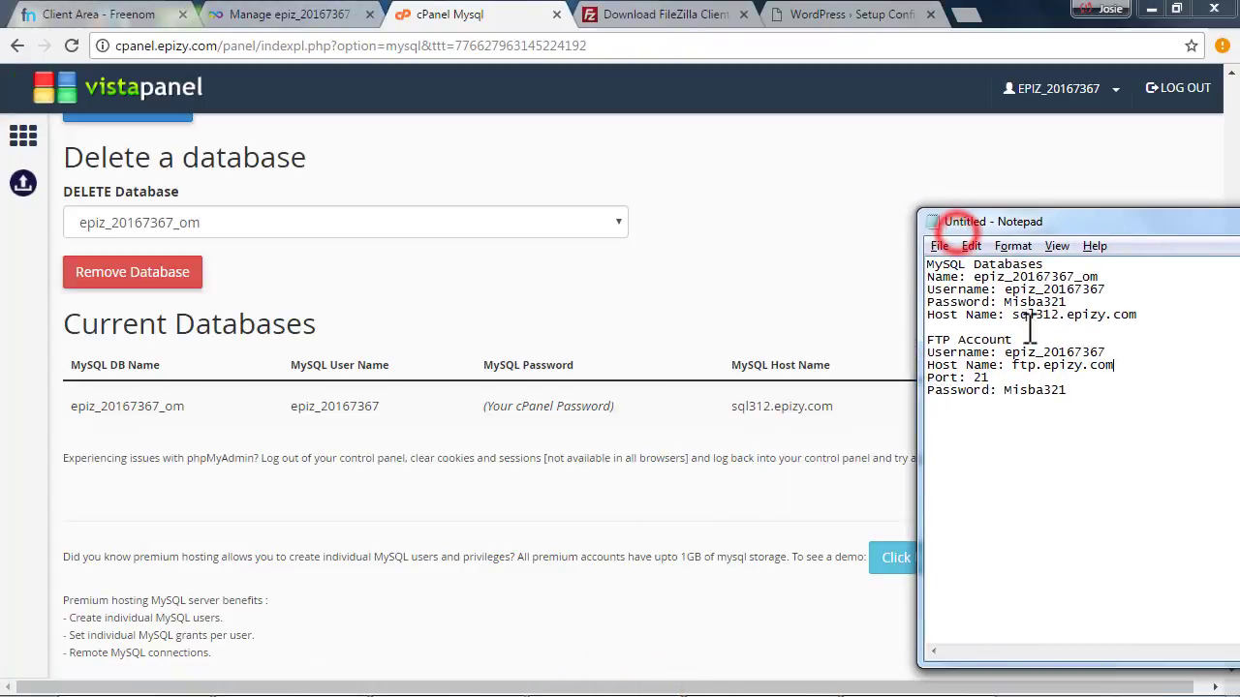
pyautogui.moveTo(1007, 319); pyautogui.dragTo(1133, 319)
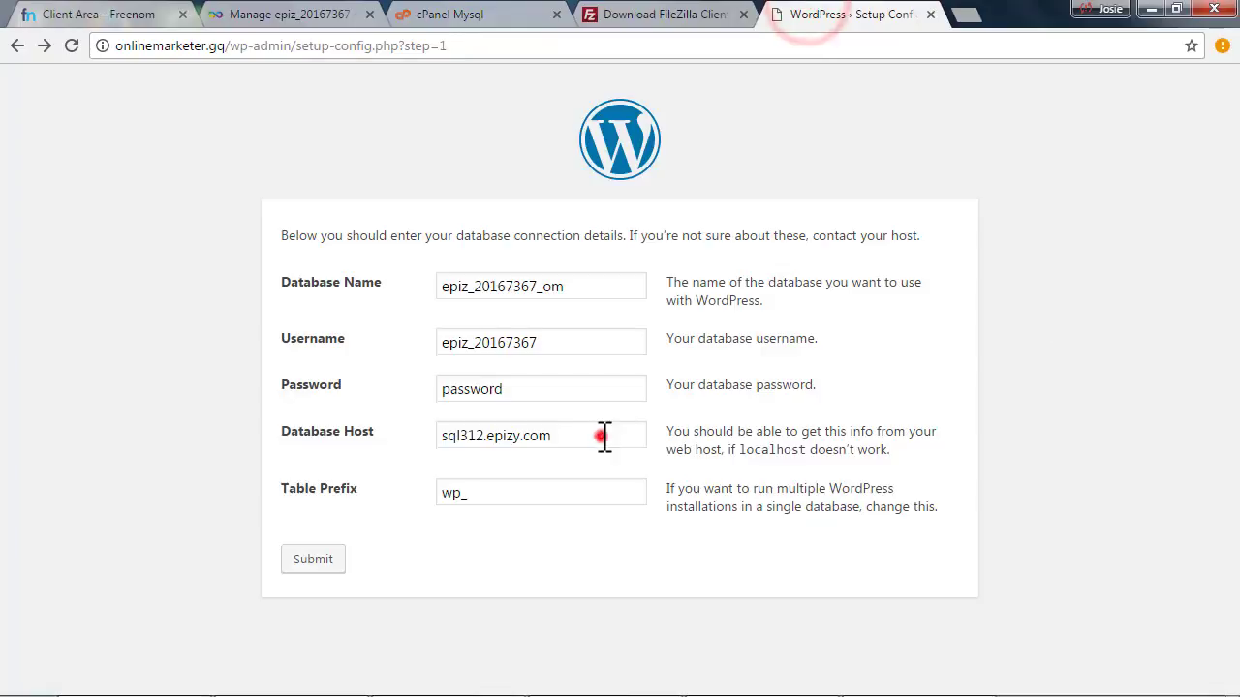
# Replace the wrong database password with the cPanel password, recheck the name and username, and resubmit
pyautogui.tripleClick(602, 436)
pyautogui.click(602, 436)
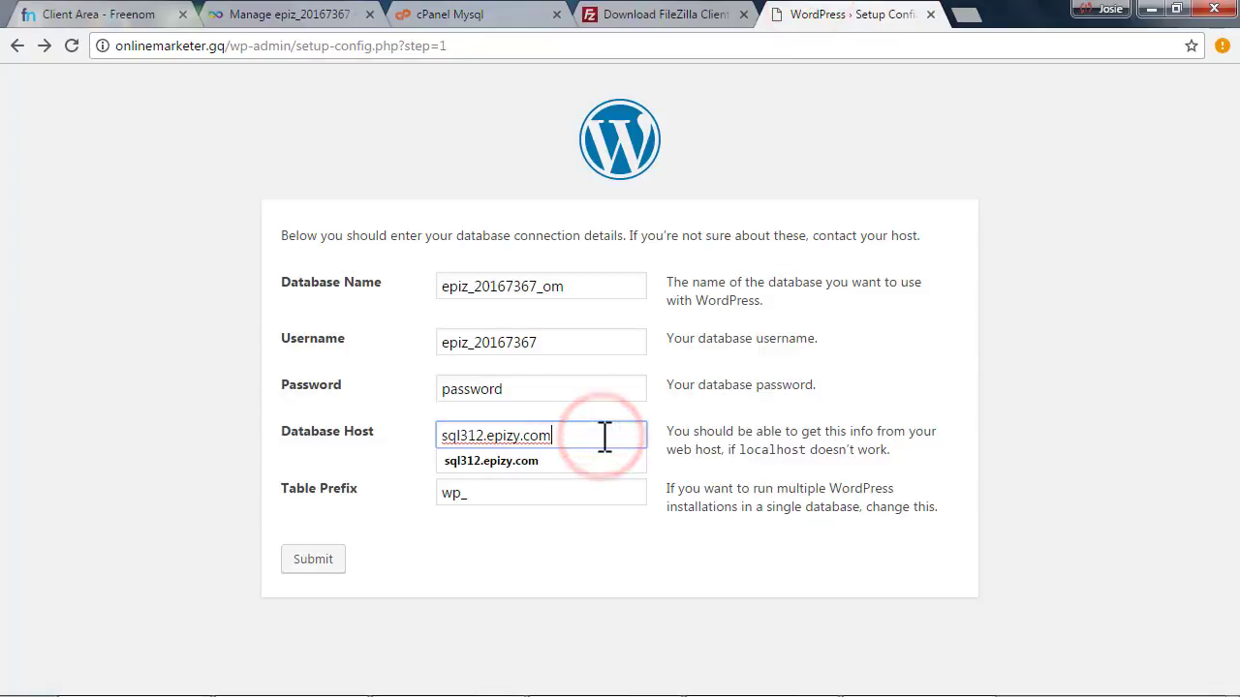
pyautogui.tripleClick(603, 436)
pyautogui.click(602, 436)
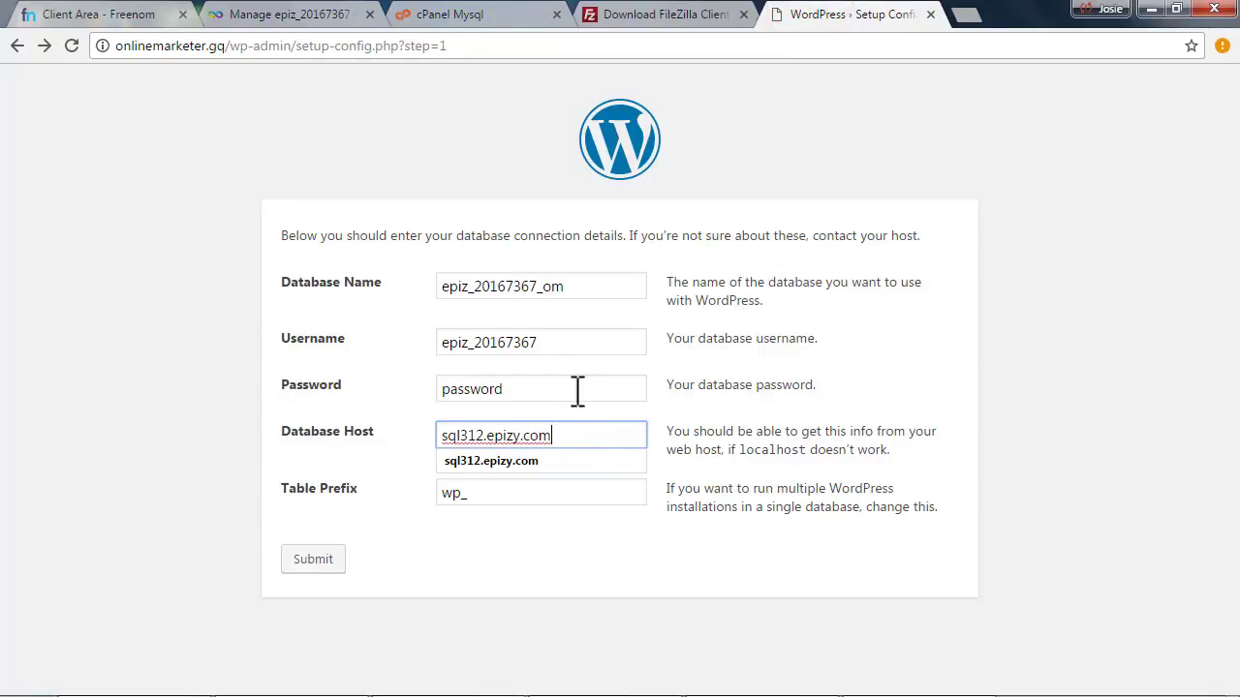
pyautogui.click(569, 387)
pyautogui.doubleClick(575, 387)
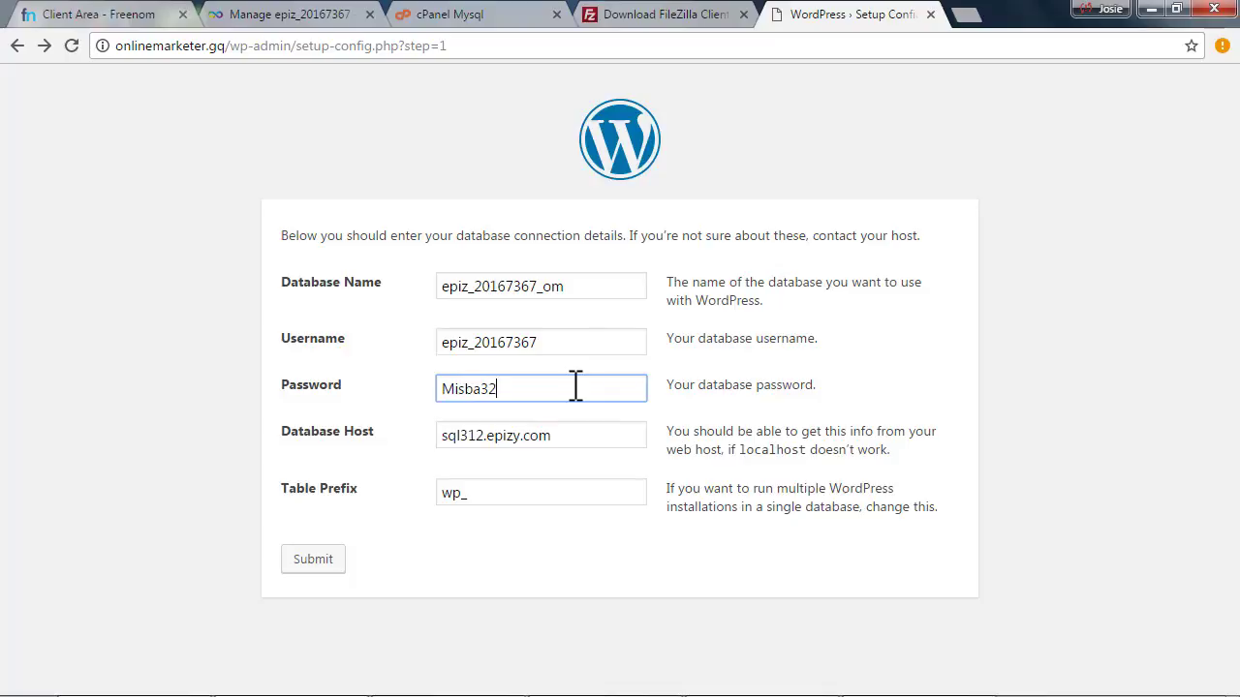
pyautogui.click(604, 281)
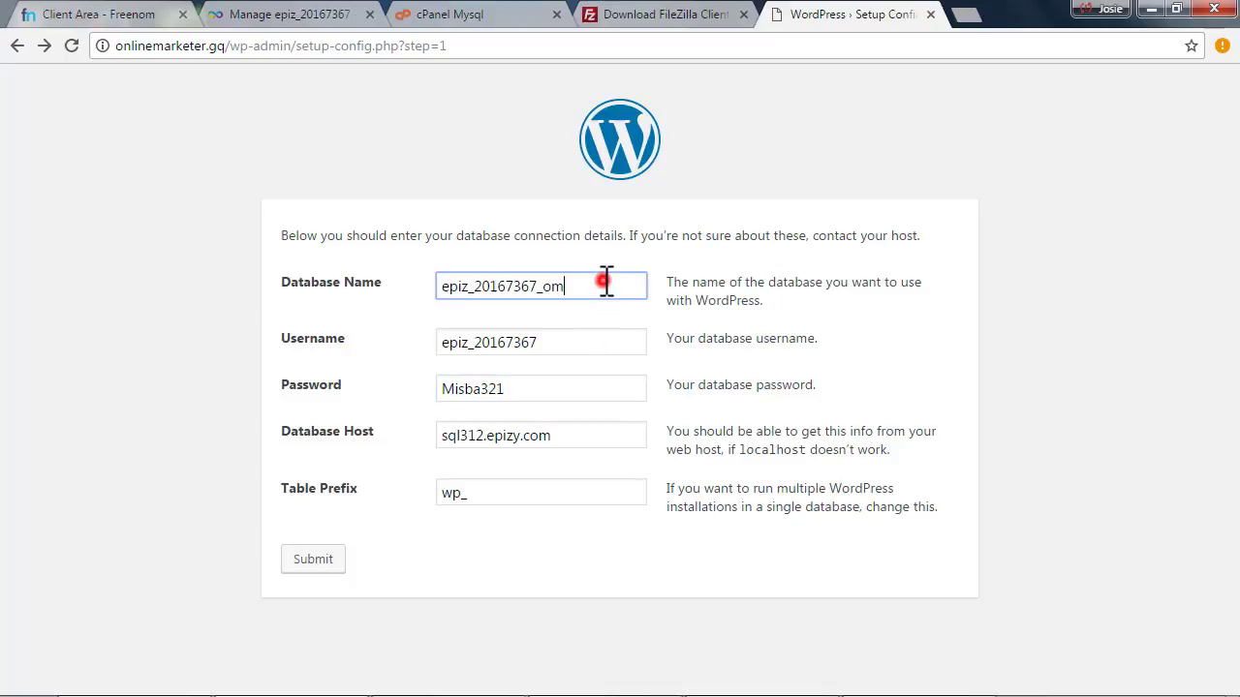
pyautogui.click(590, 341)
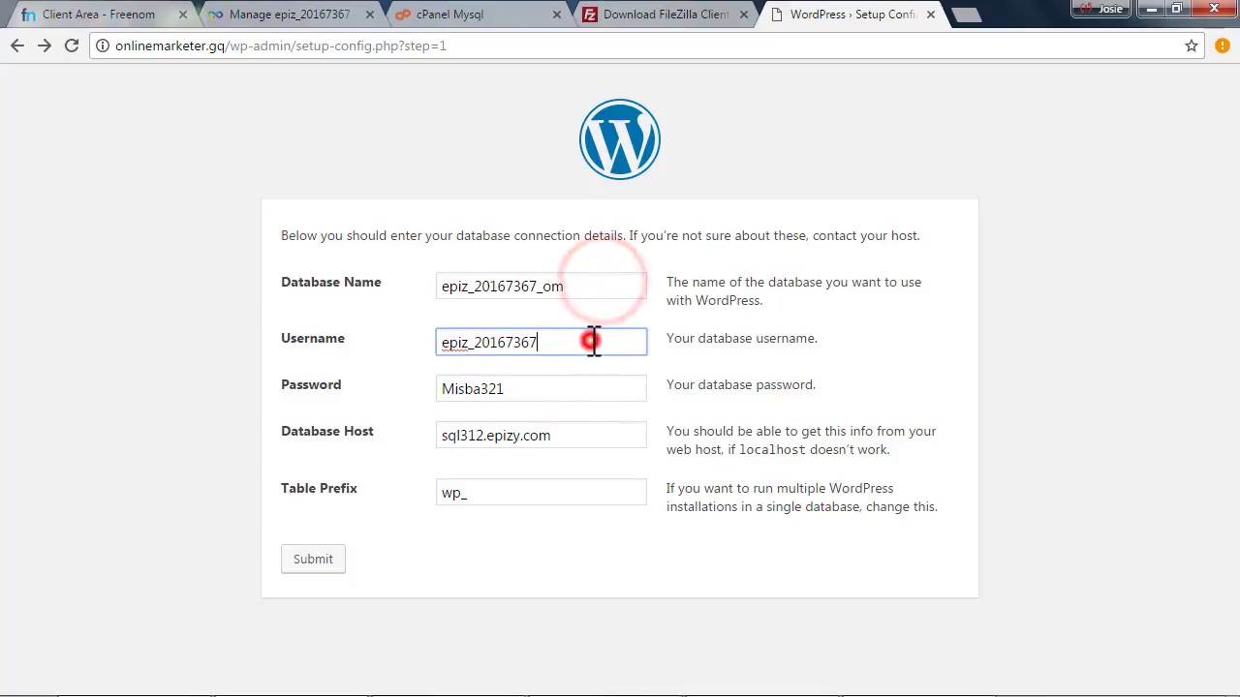
pyautogui.click(312, 560)
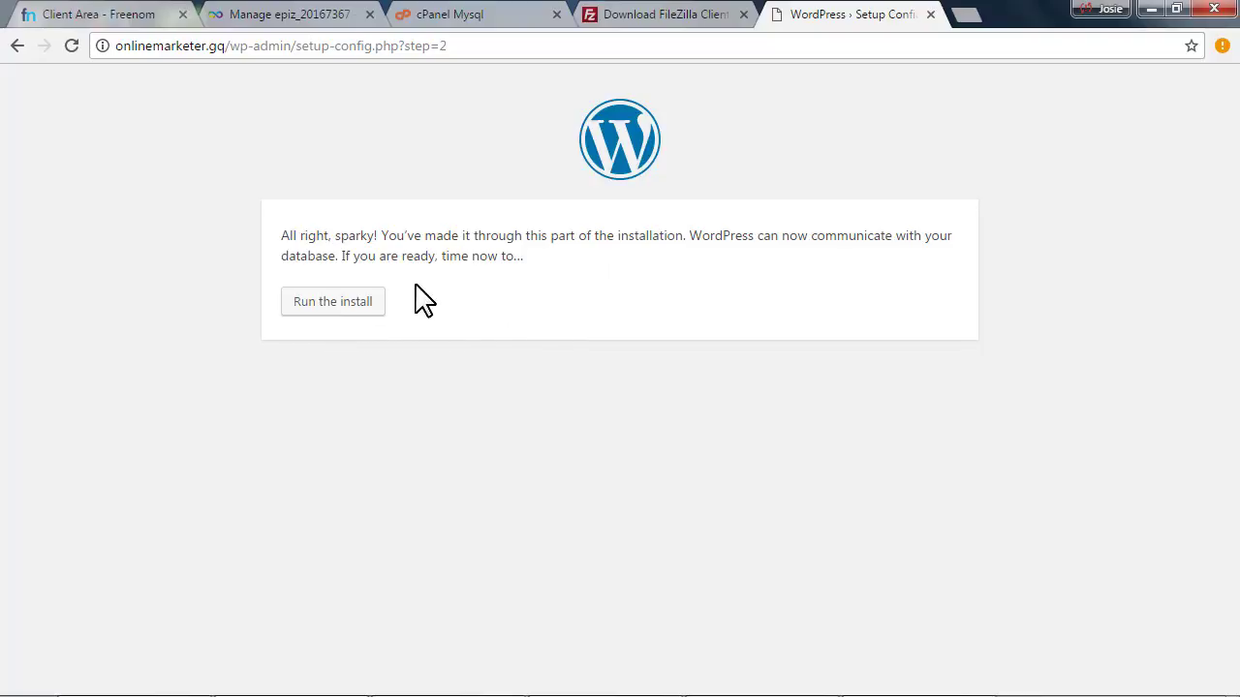
# Start the WordPress installation and enter 'Online Marketer' as the Site Title
pyautogui.click(331, 304)
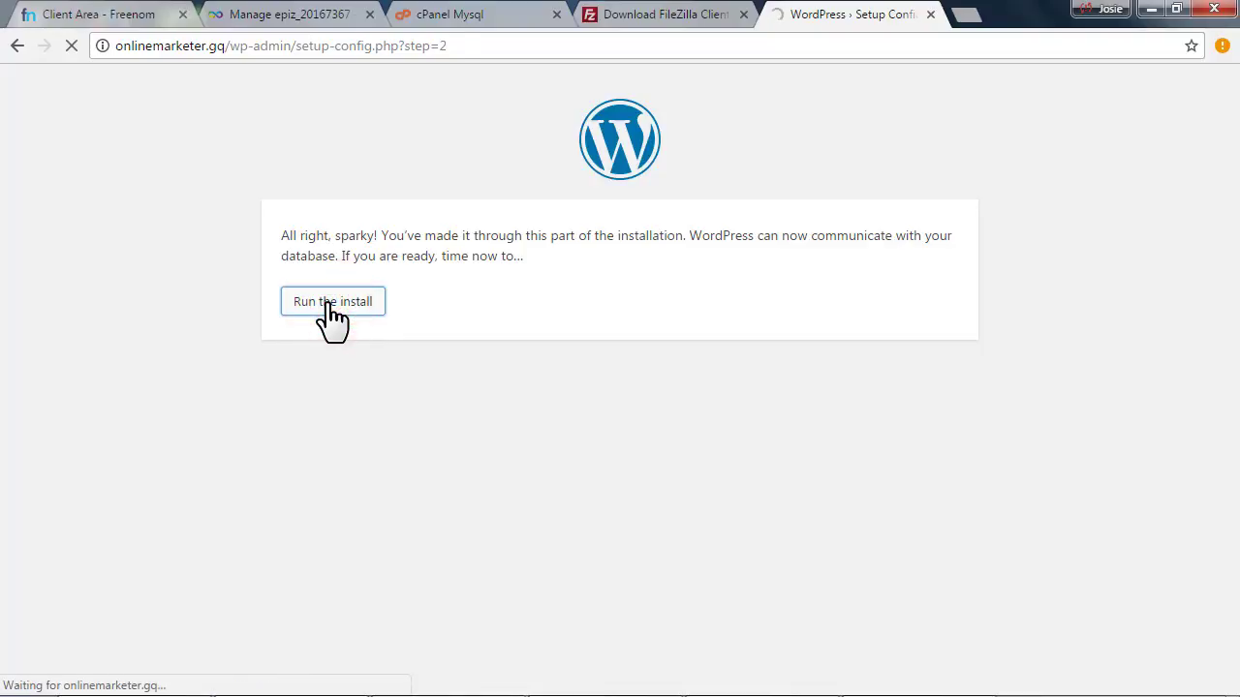
pyautogui.scroll(-3, 465, 435)
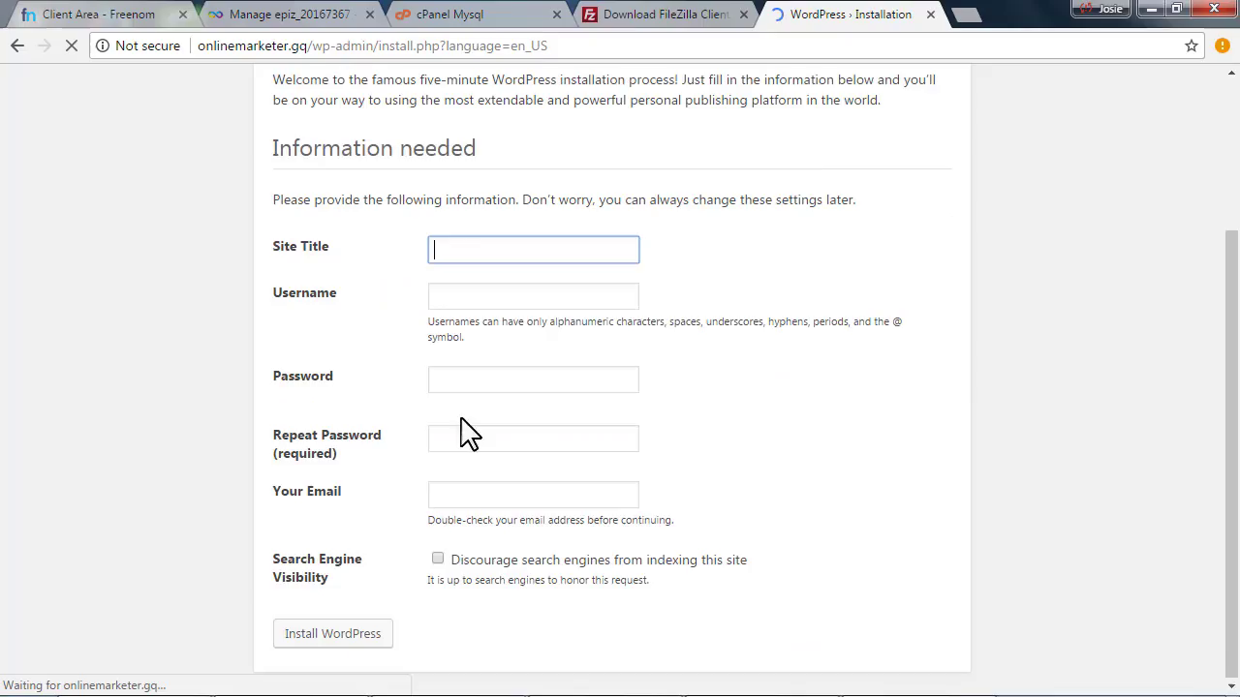
pyautogui.click(295, 248)
pyautogui.moveTo(288, 243); pyautogui.dragTo(345, 243)
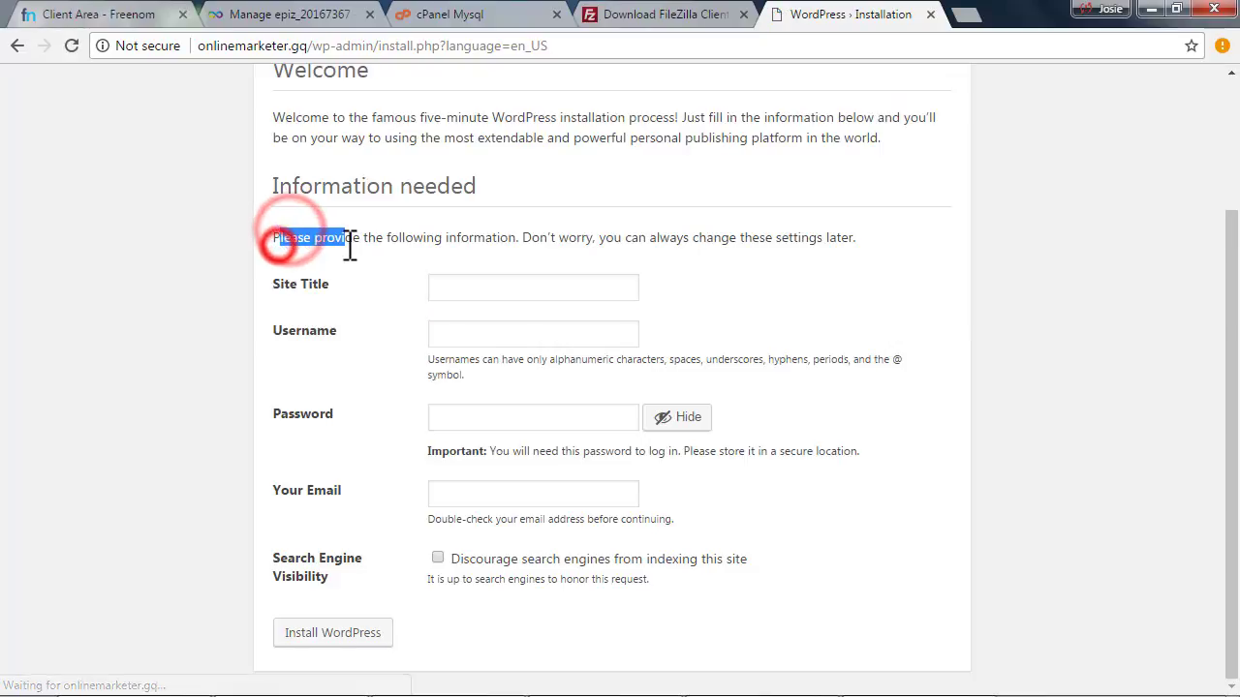
pyautogui.click(288, 238)
pyautogui.click(288, 295)
pyautogui.click(511, 287)
pyautogui.write('Online Marketer')
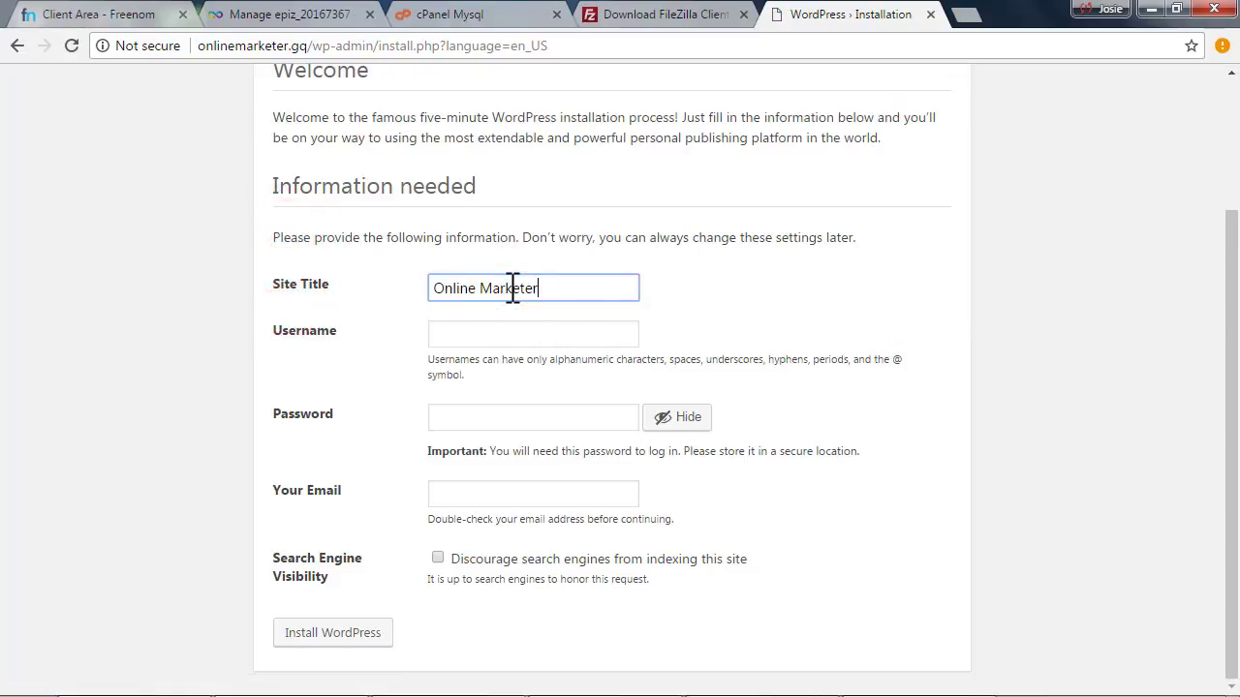
pyautogui.moveTo(564, 287); pyautogui.dragTo(601, 299)
pyautogui.click(385, 287)
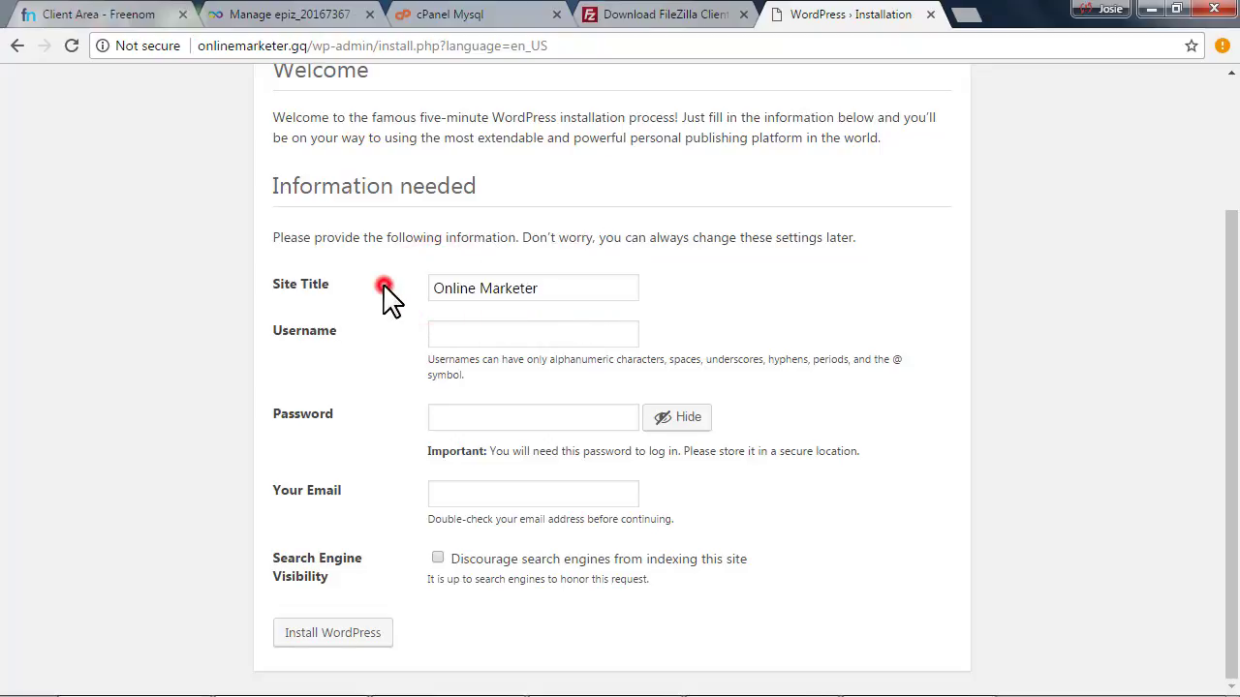
pyautogui.click(559, 285)
# Enter the admin username and password, and confirm use of the weak password
pyautogui.click(484, 334)
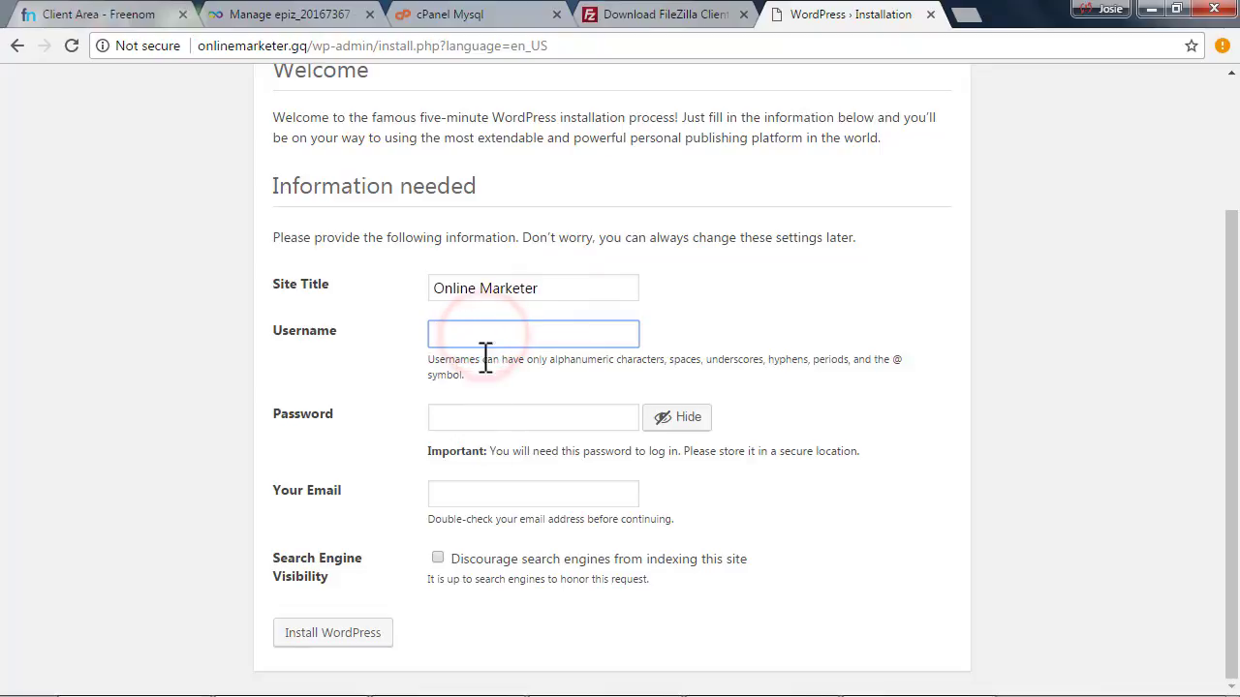
pyautogui.click(484, 338)
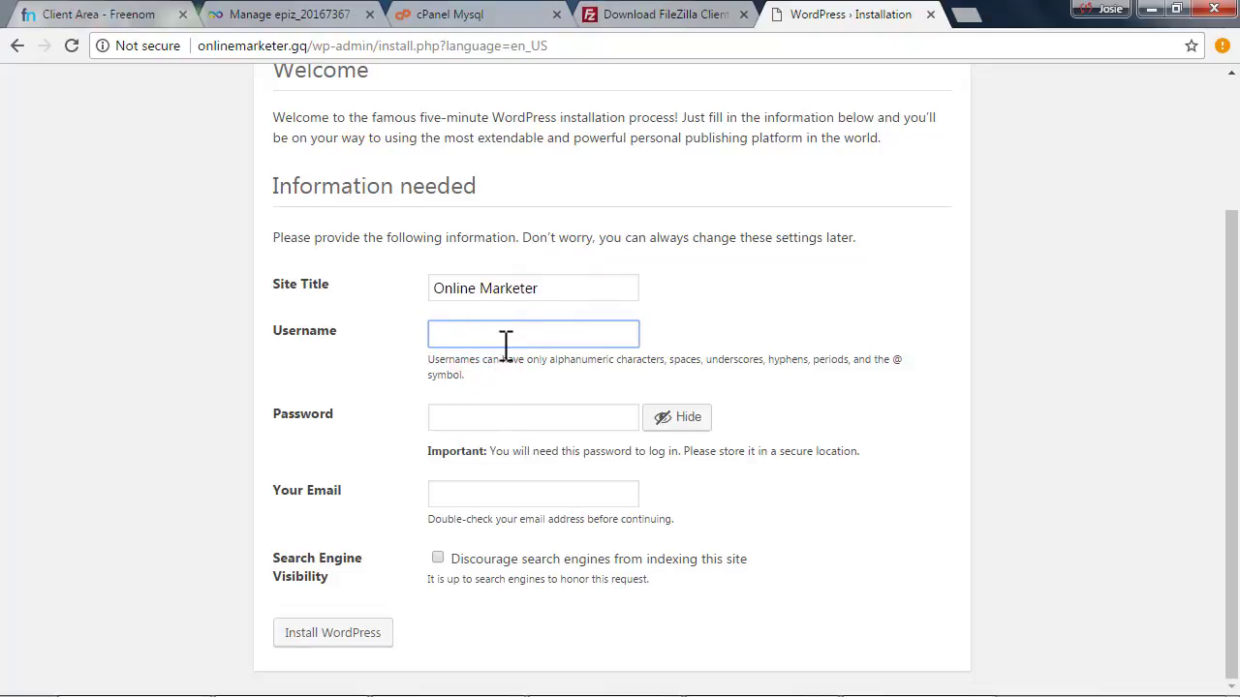
pyautogui.write('misbahurbd')
pyautogui.press('Tab')
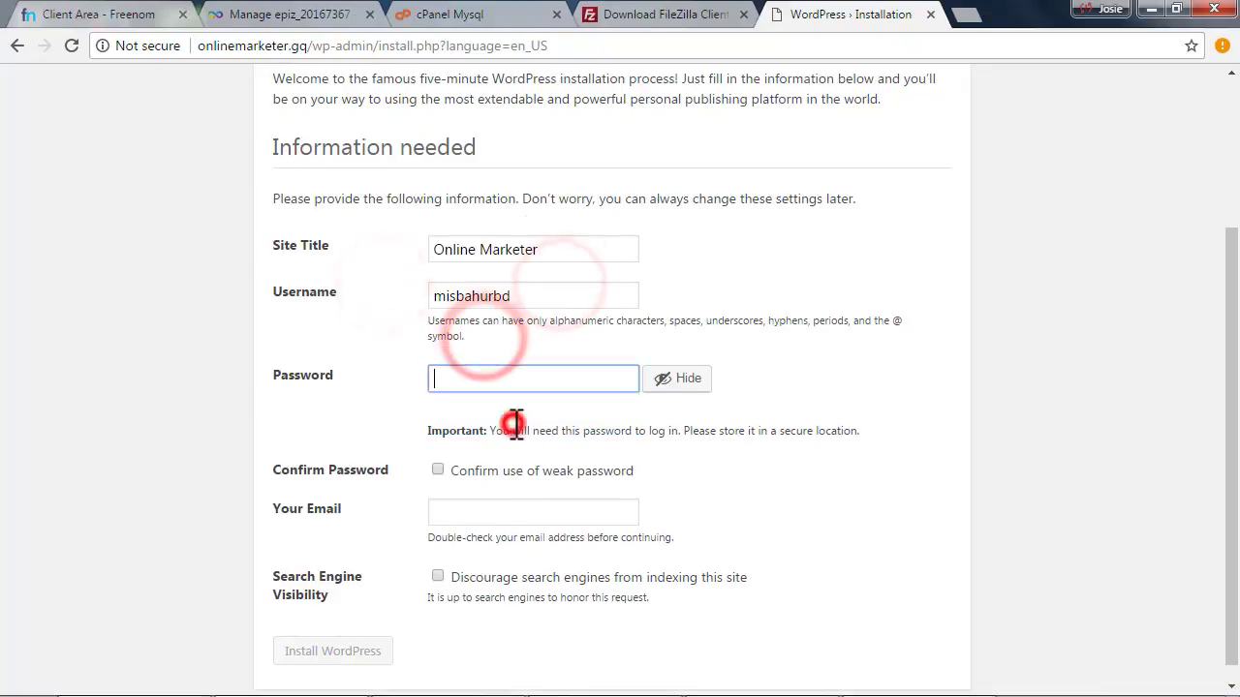
pyautogui.write('********')
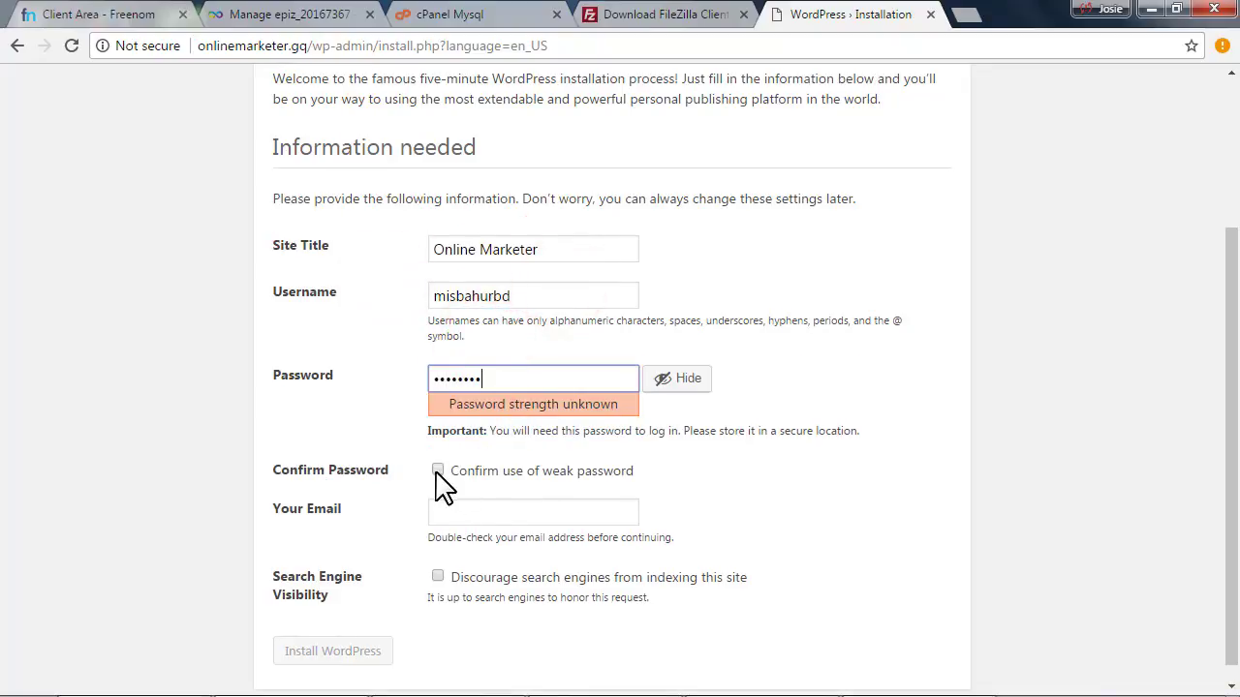
pyautogui.click(437, 471)
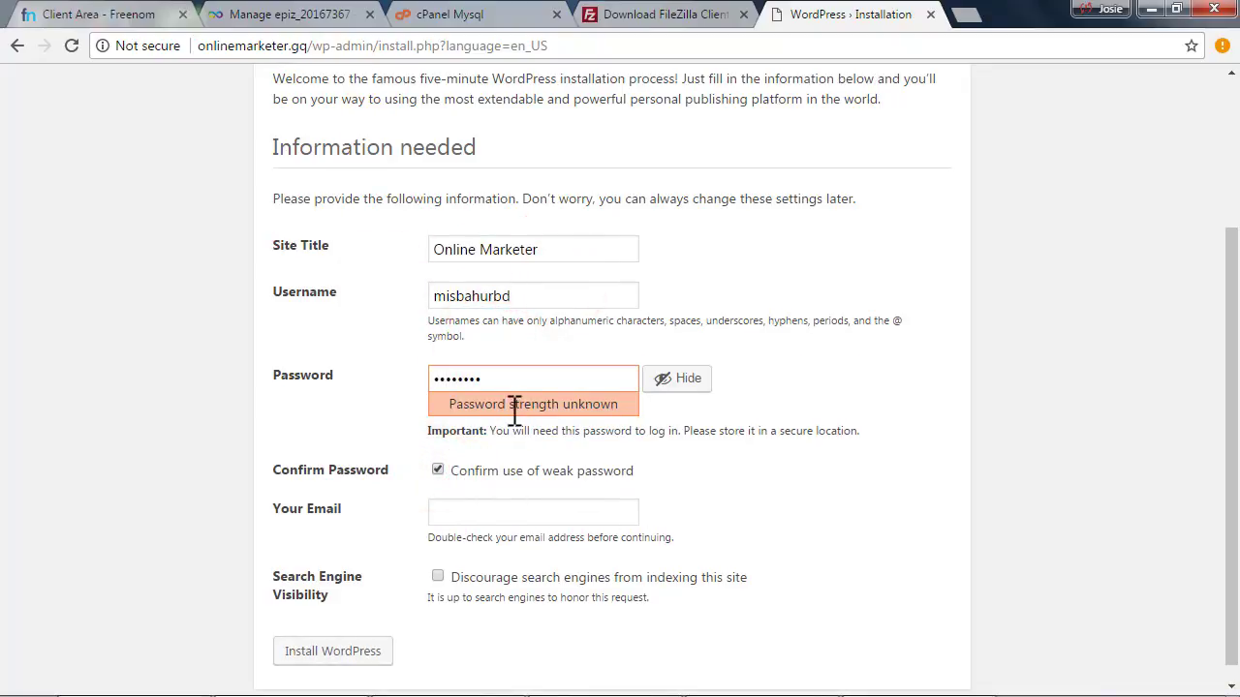
pyautogui.moveTo(512, 402); pyautogui.dragTo(603, 397)
pyautogui.click(597, 407)
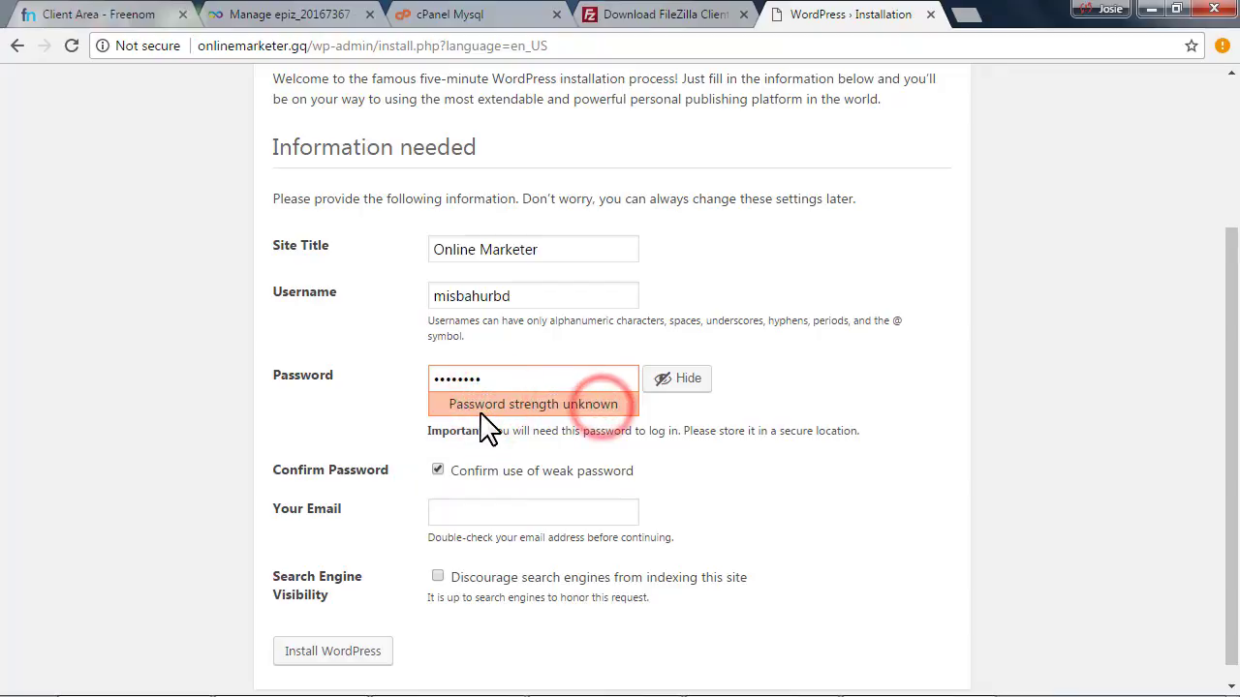
# Paste the admin e-mail address, tick Discourage search engines, and install WordPress
pyautogui.scroll(-1, 528, 393)
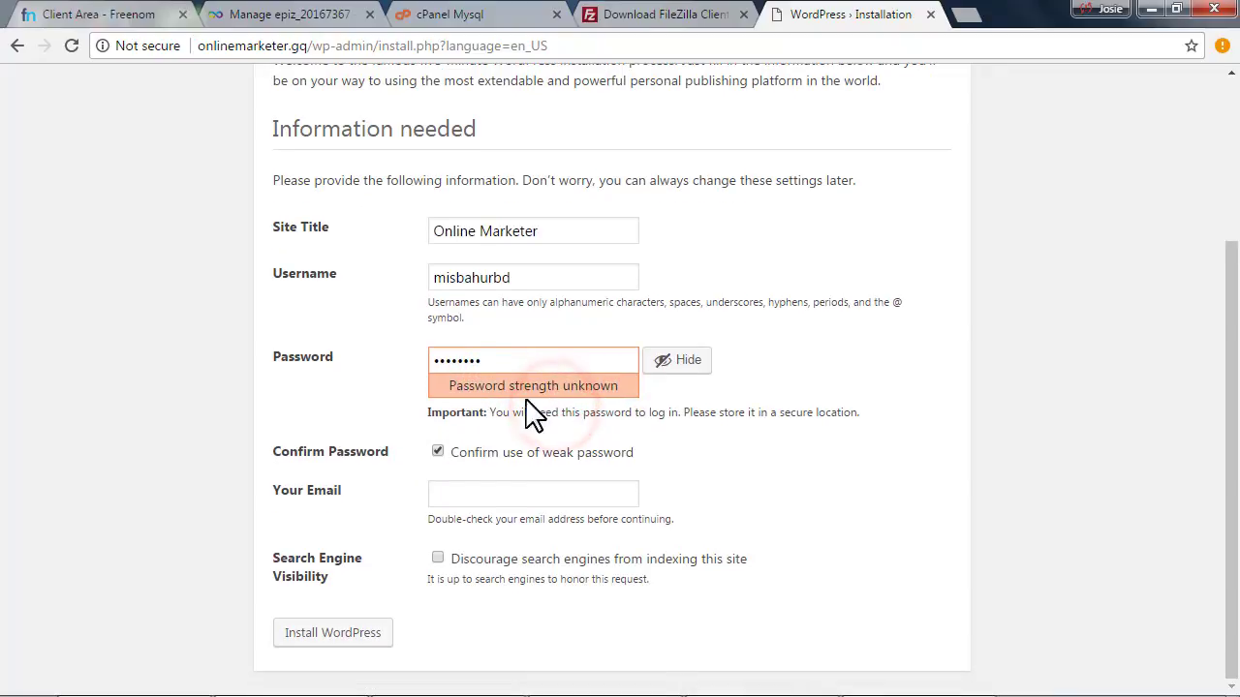
pyautogui.click(496, 493)
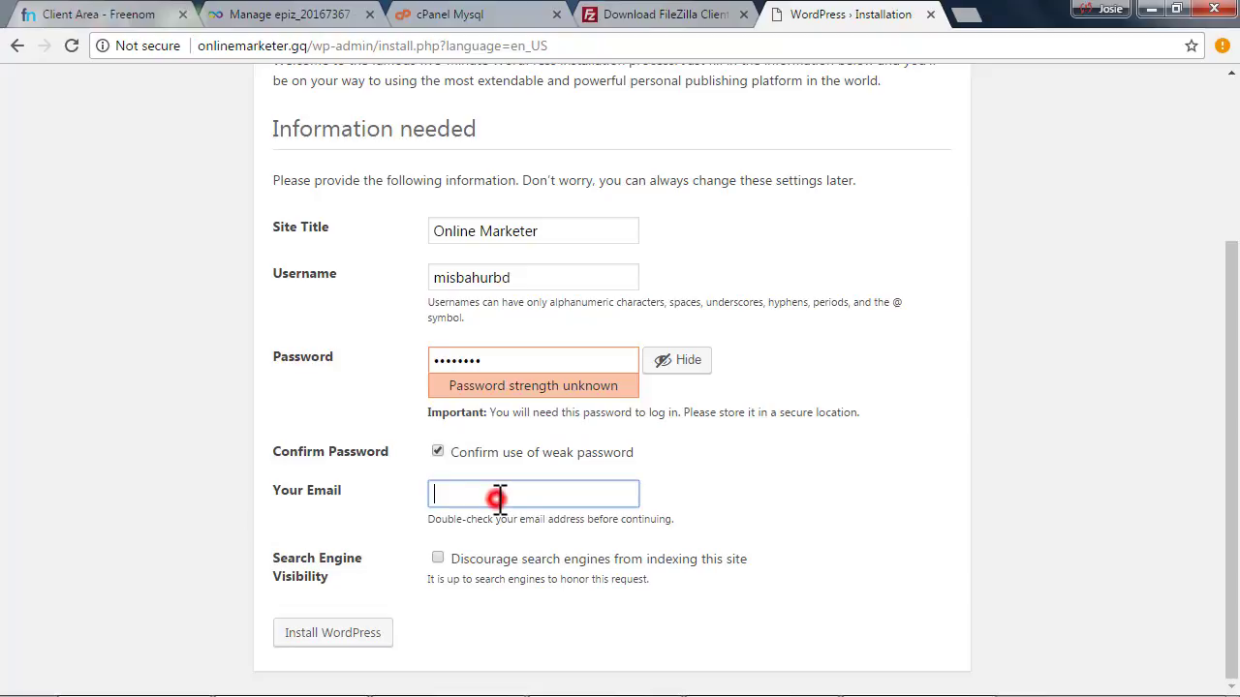
pyautogui.click(499, 495)
pyautogui.hotkey('ctrl', 'v')
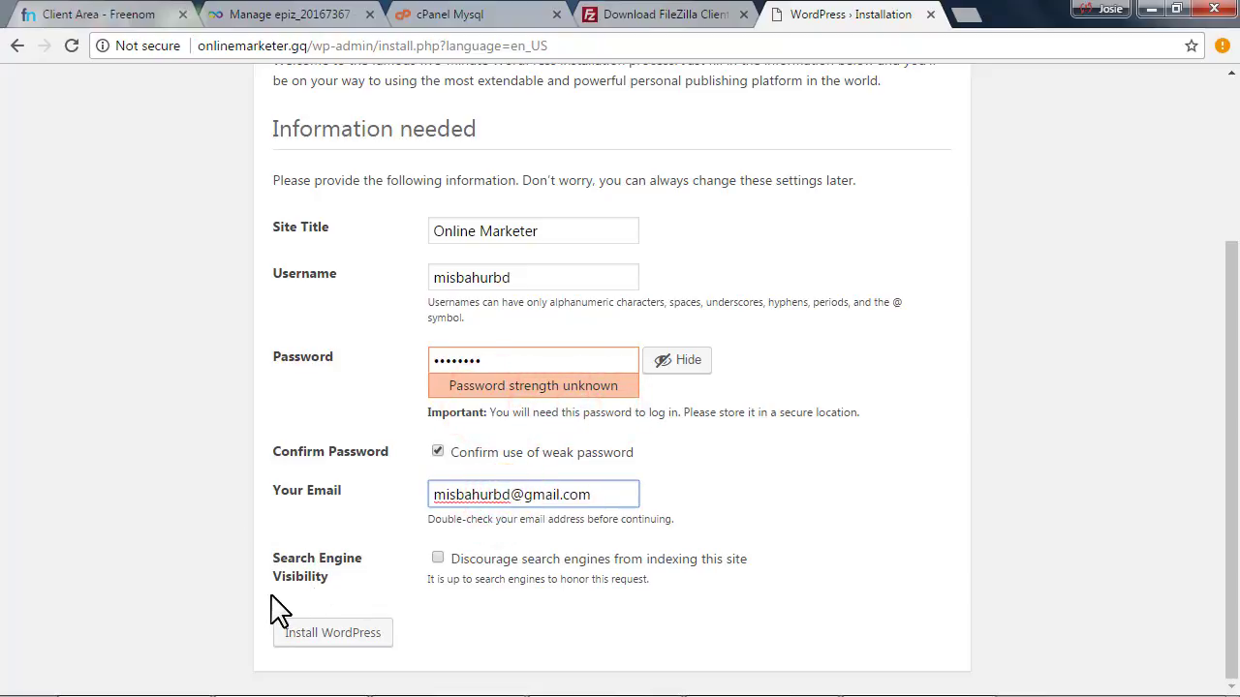
pyautogui.click(438, 558)
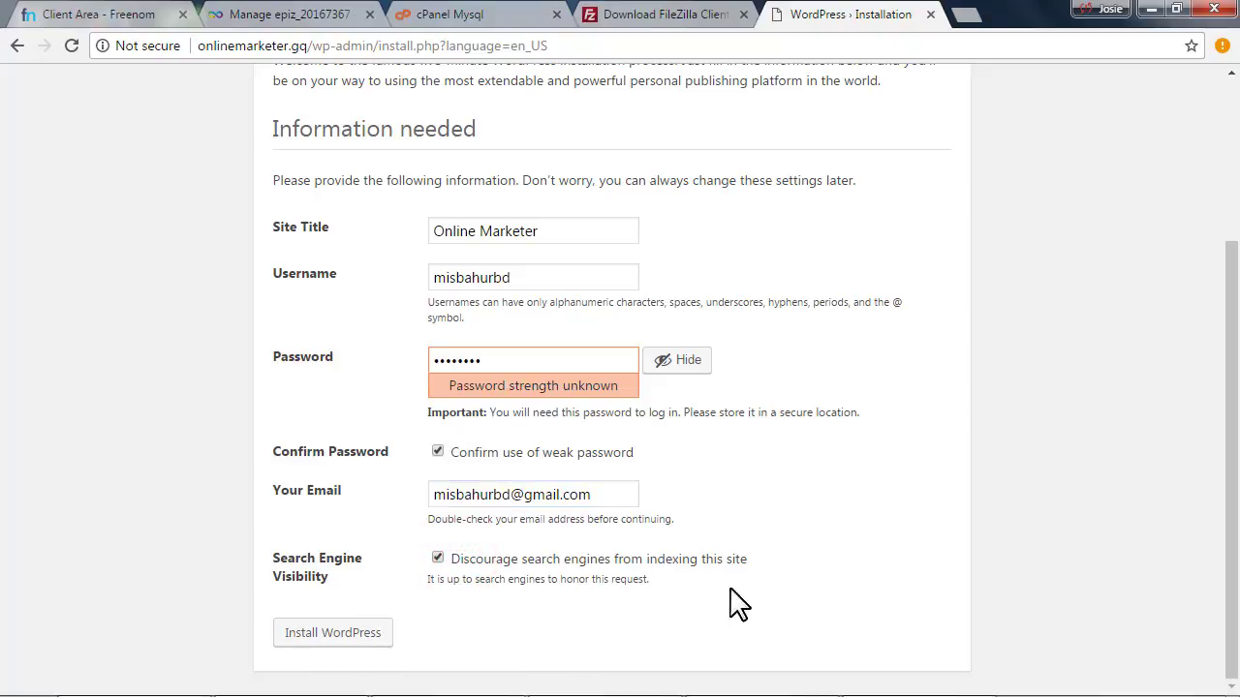
pyautogui.click(330, 641)
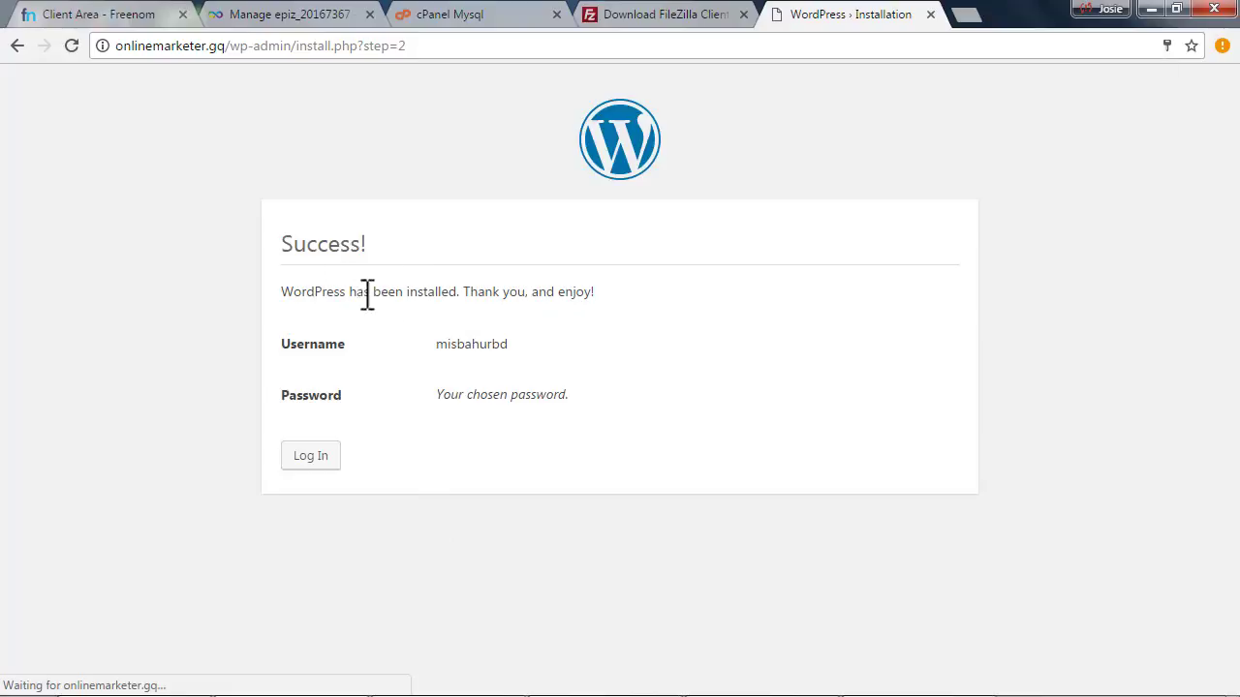
# Decline saving the password, log in to WordPress, and close four unneeded browser tabs
pyautogui.click(1134, 200)
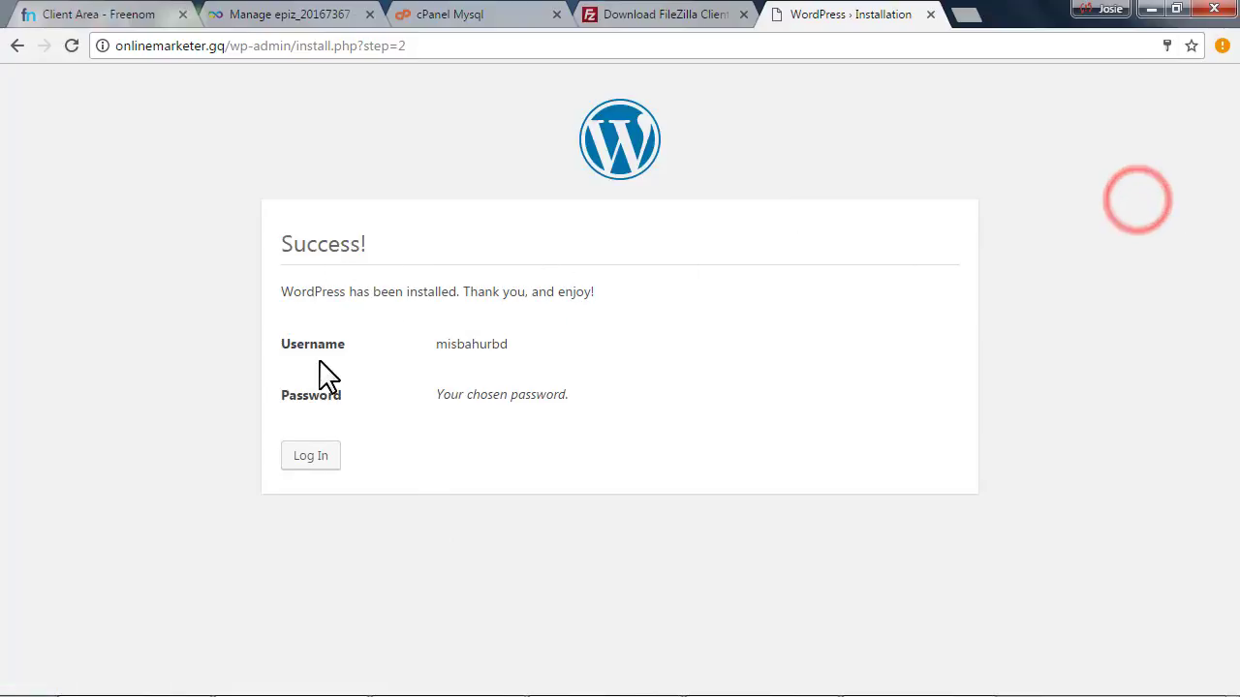
pyautogui.click(299, 457)
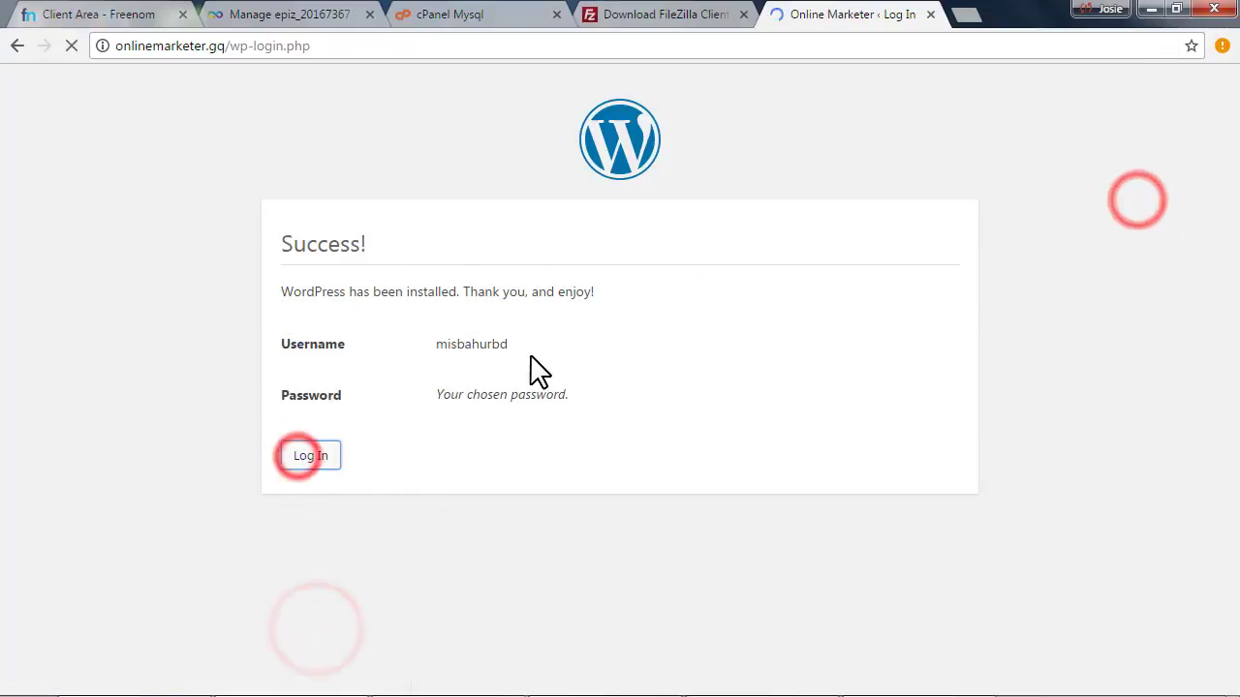
pyautogui.click(536, 340)
pyautogui.press('Return')
pyautogui.click(182, 13)
pyautogui.click(182, 13)
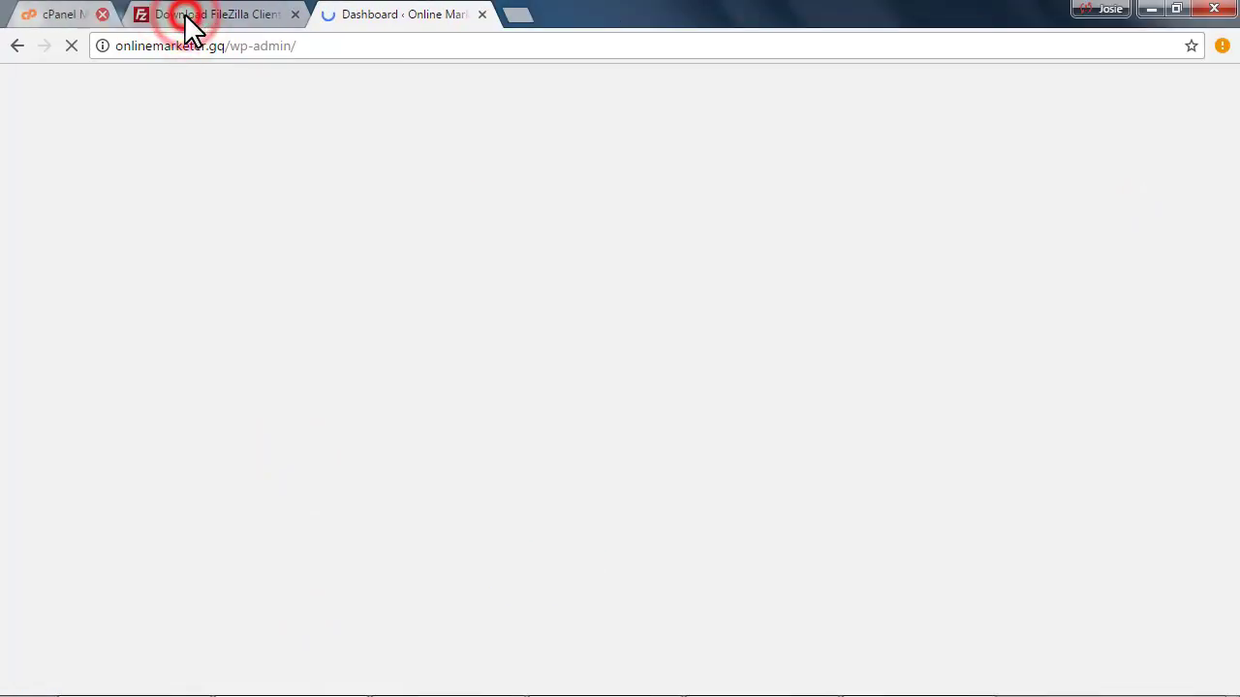
pyautogui.click(182, 13)
pyautogui.click(182, 14)
# Open the live Online Marketer site in a new tab via Visit Site and browse it
pyautogui.moveTo(123, 82)
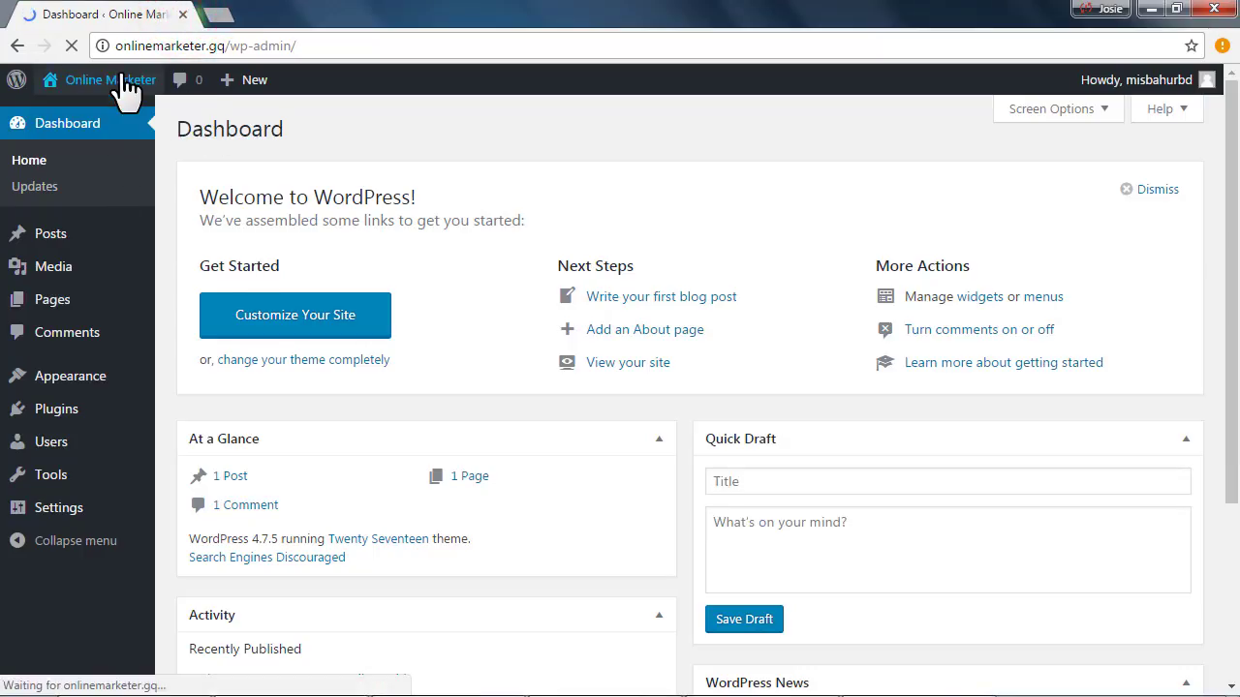
pyautogui.click(345, 115)
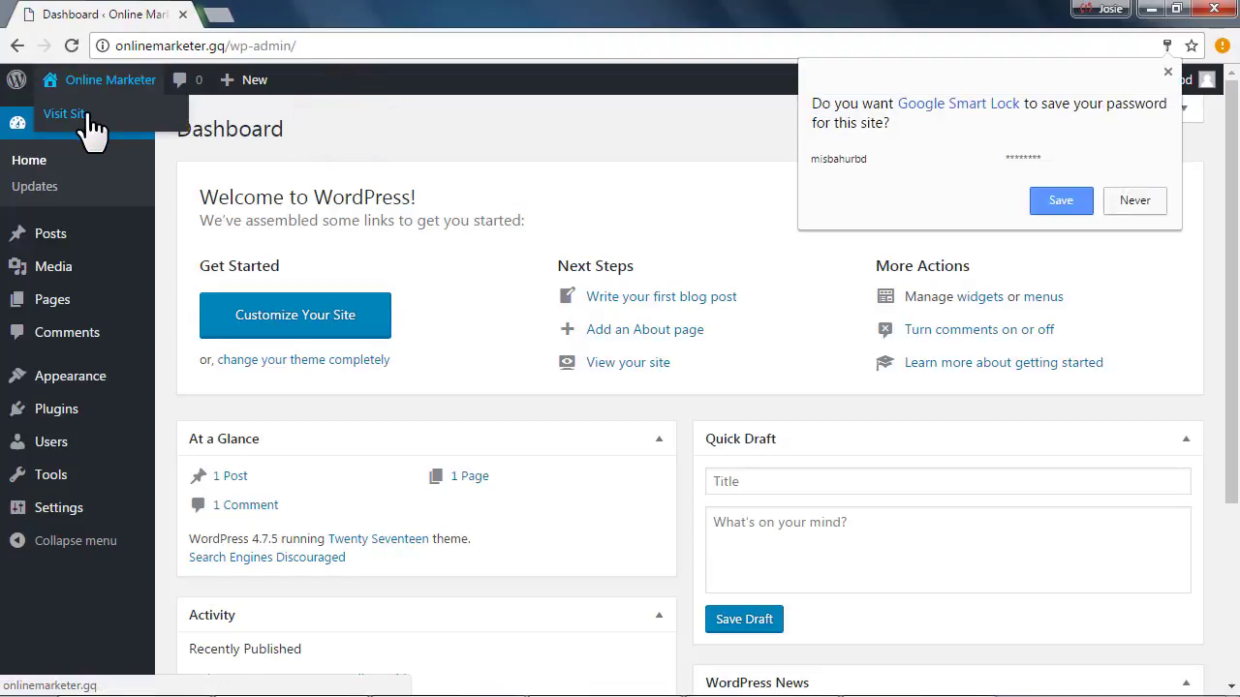
pyautogui.middleClick(97, 116)
pyautogui.click(271, 14)
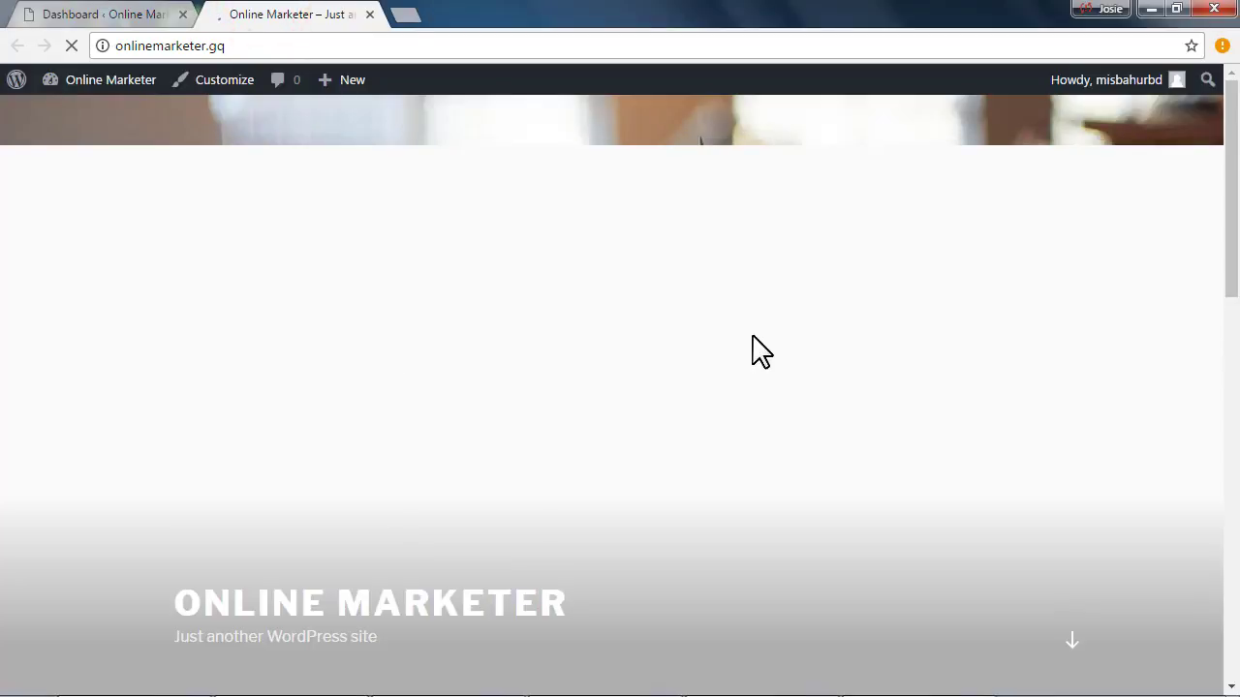
pyautogui.scroll(-15, 752, 343)
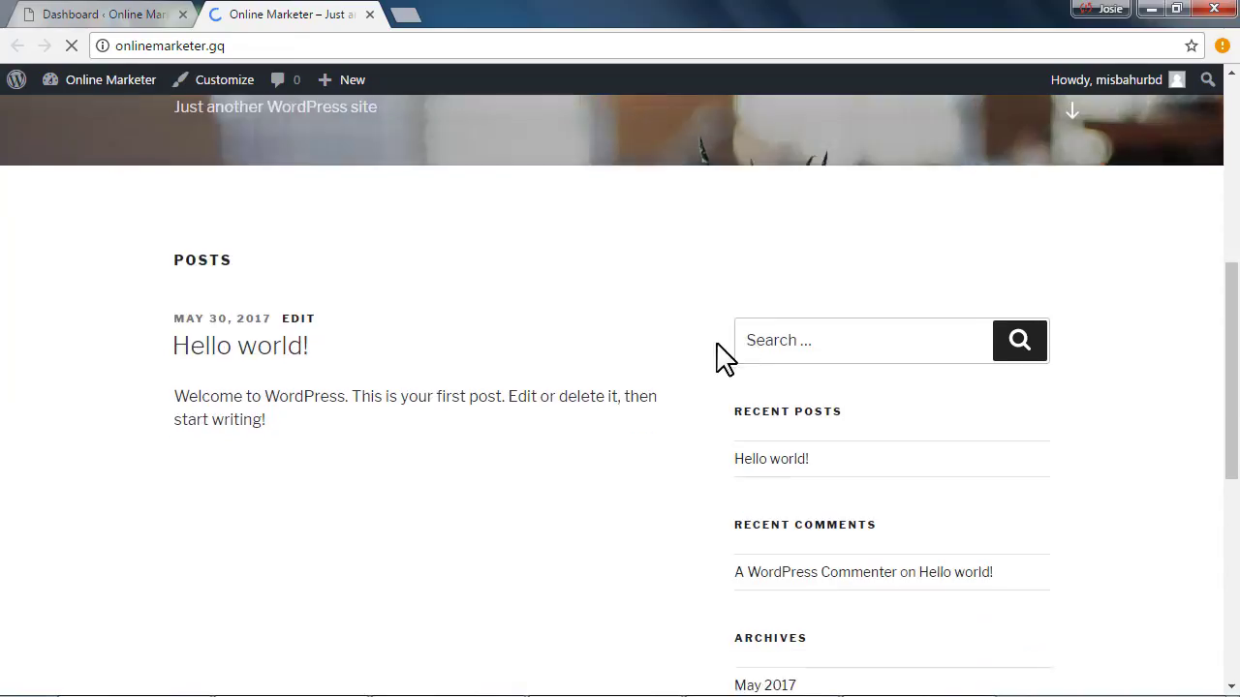
pyautogui.scroll(5, 675, 368)
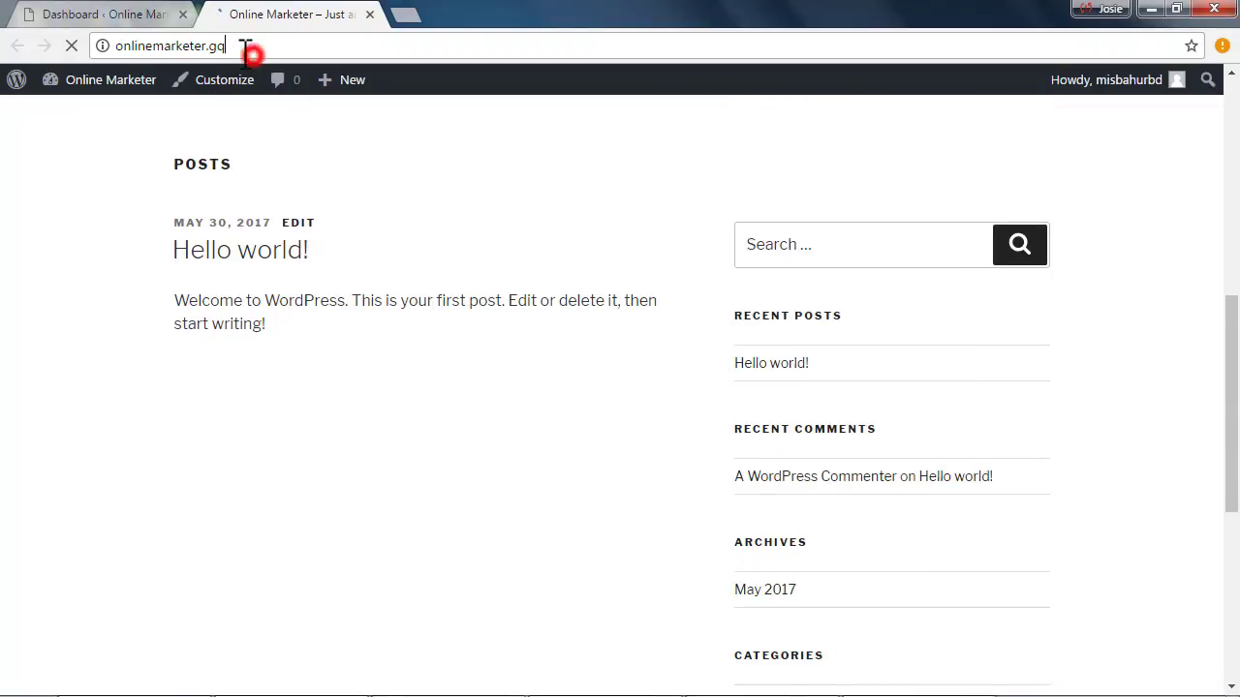
pyautogui.click(247, 48)
# Return to the WordPress Dashboard tab, then leave the Windows desktop showing
pyautogui.click(107, 14)
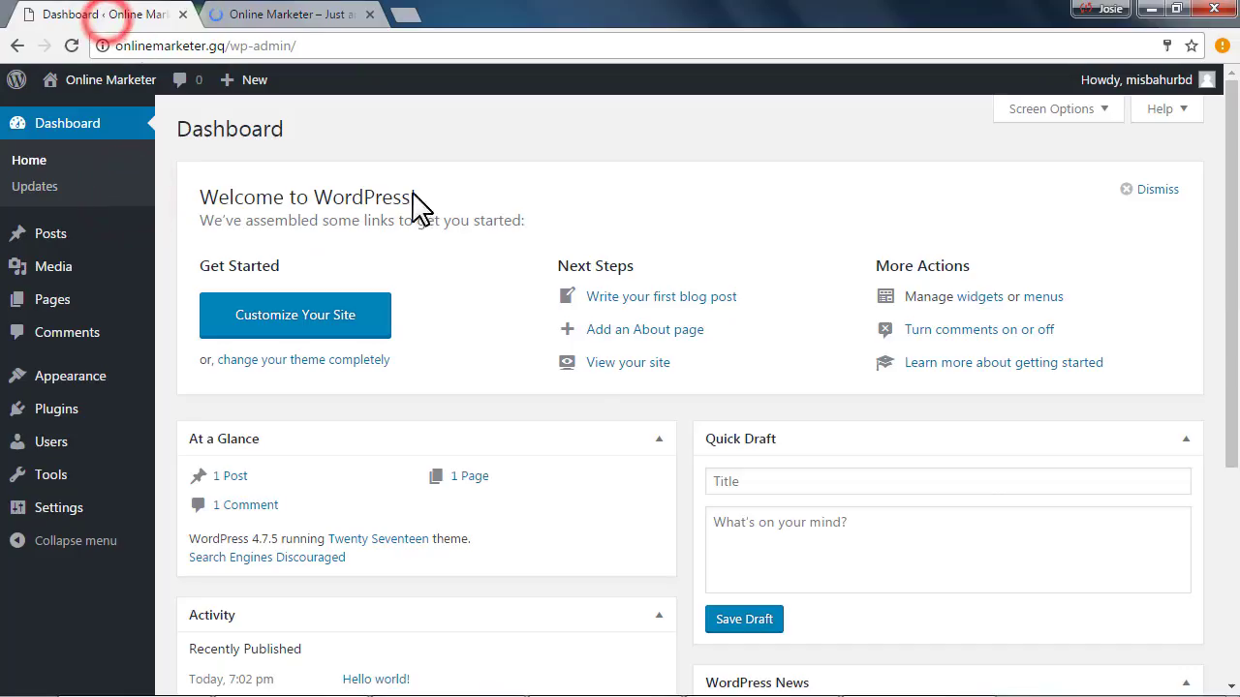
pyautogui.scroll(-4, 587, 351)
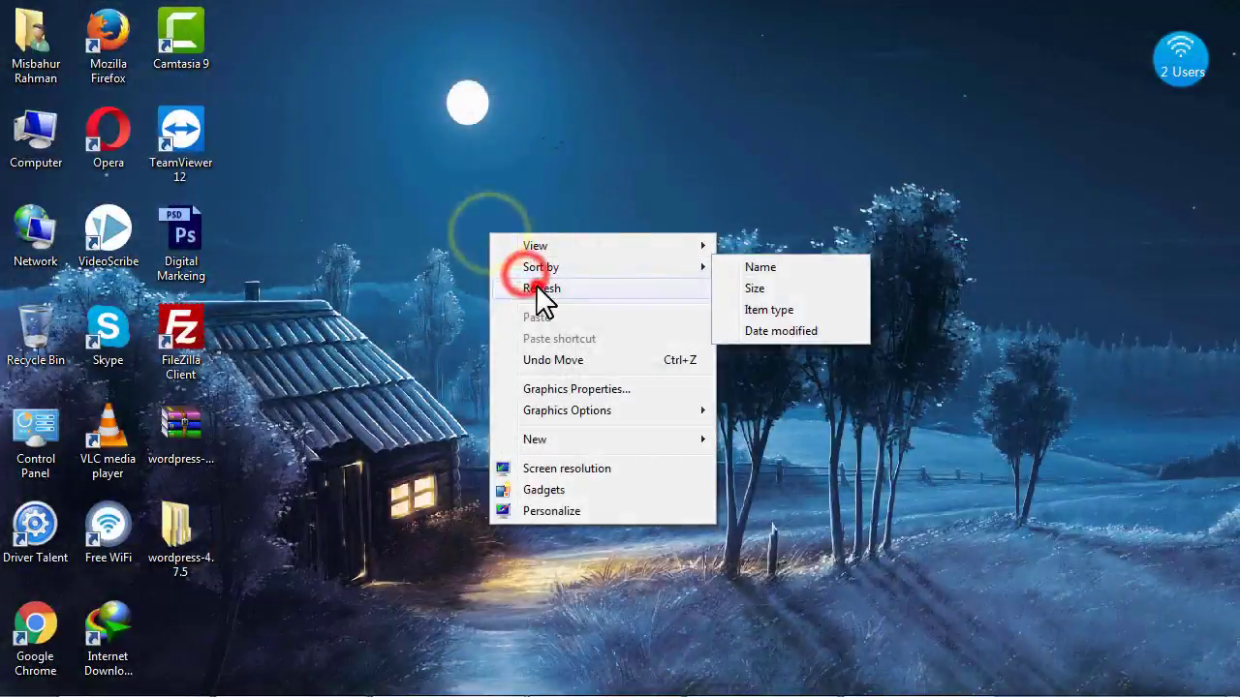
pyautogui.click(536, 284)
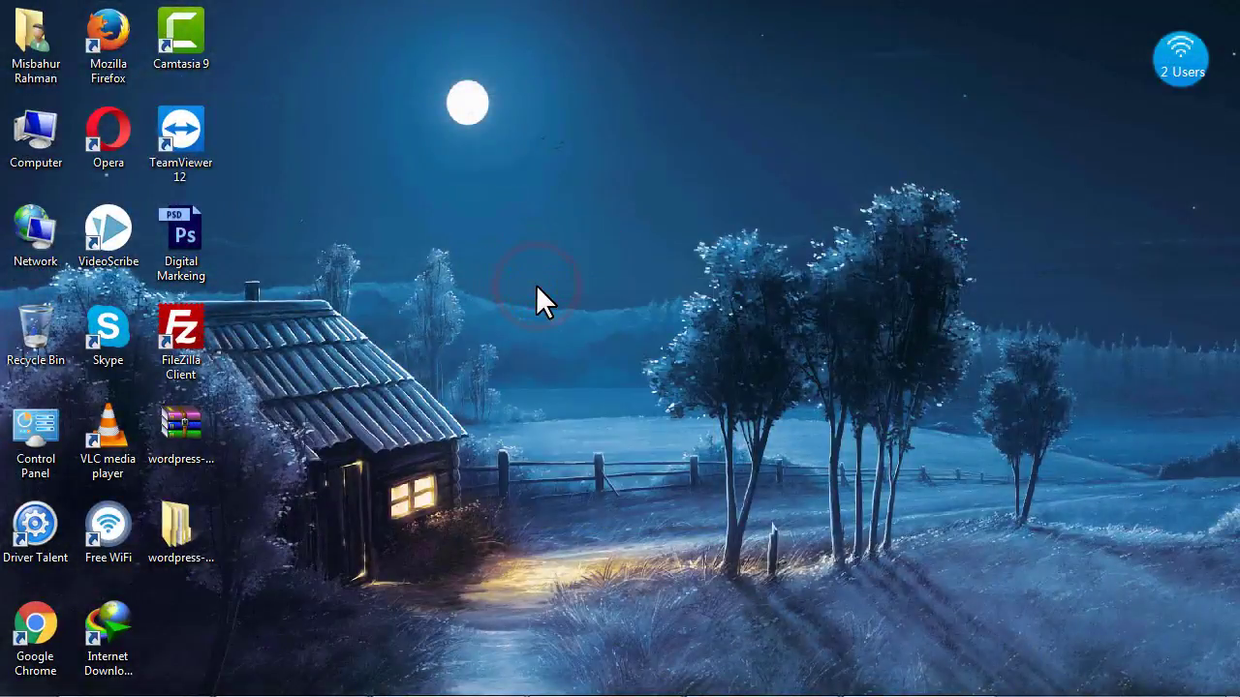